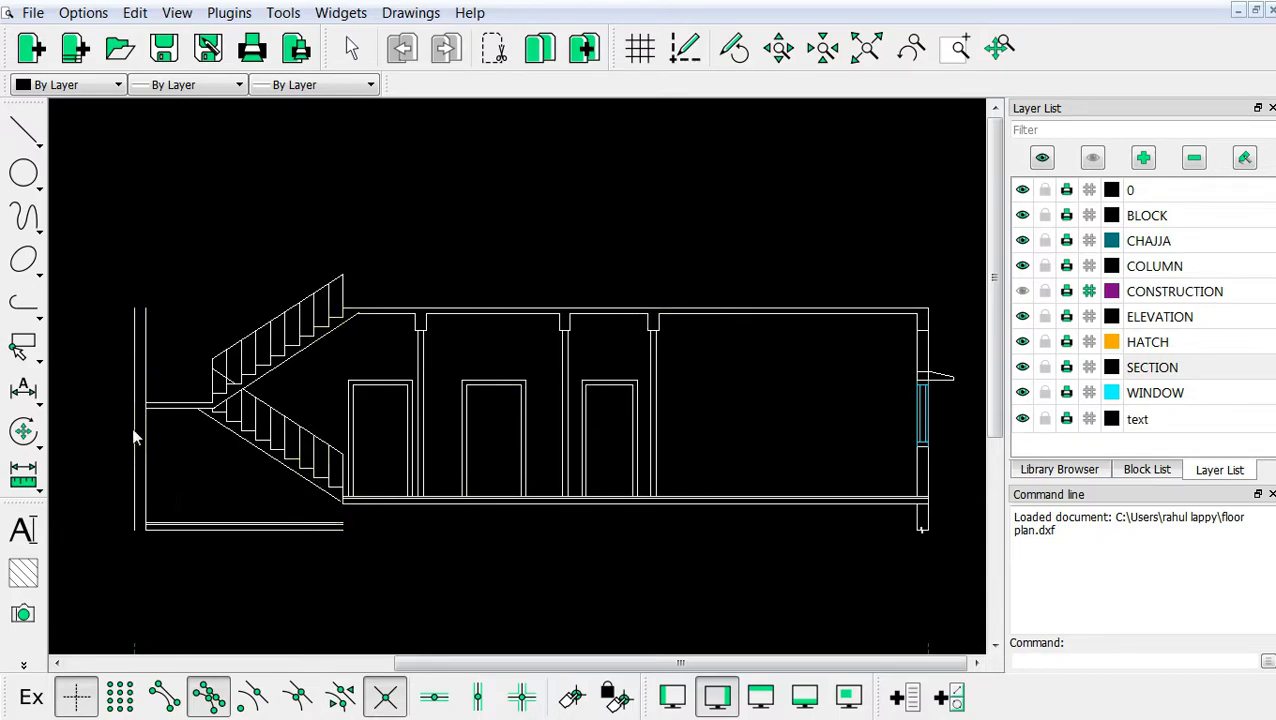
Zoom in on the stair and lower-left wall, then make ELEVATION the current layer
scroll(134, 478, up, 2)
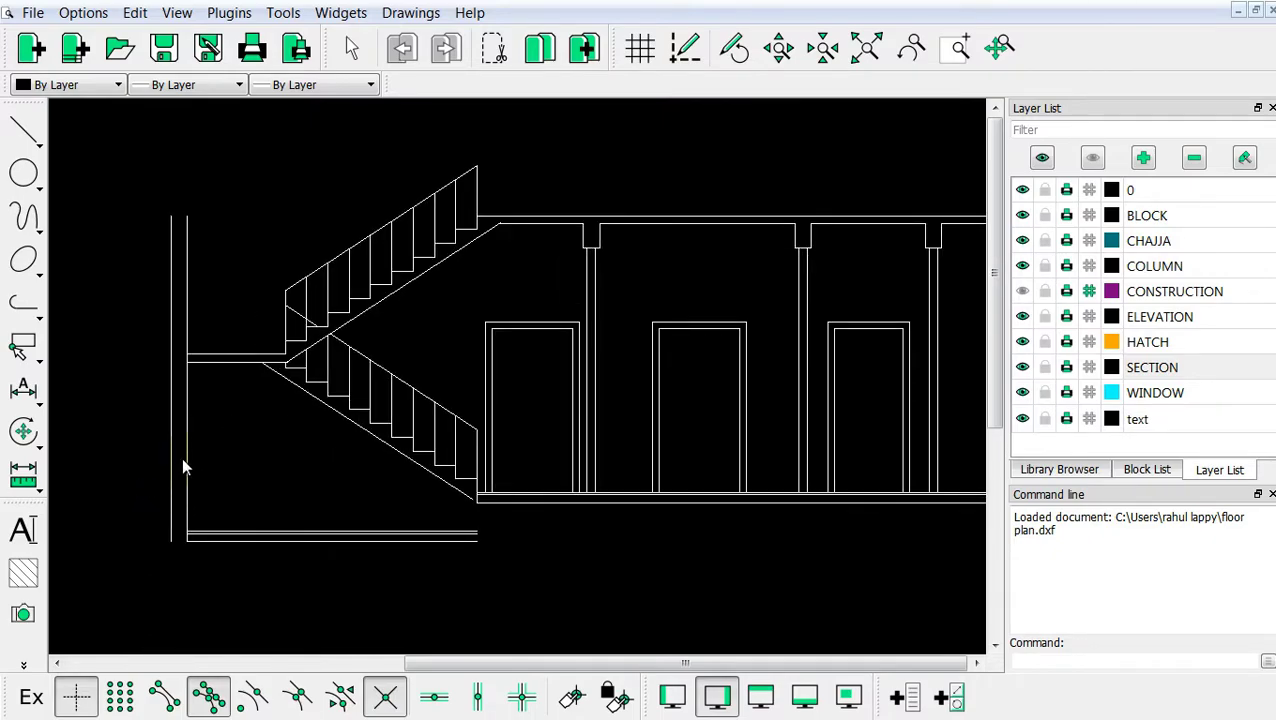
scroll(182, 457, down, 2)
scroll(435, 322, up, 2)
scroll(435, 322, up, 1)
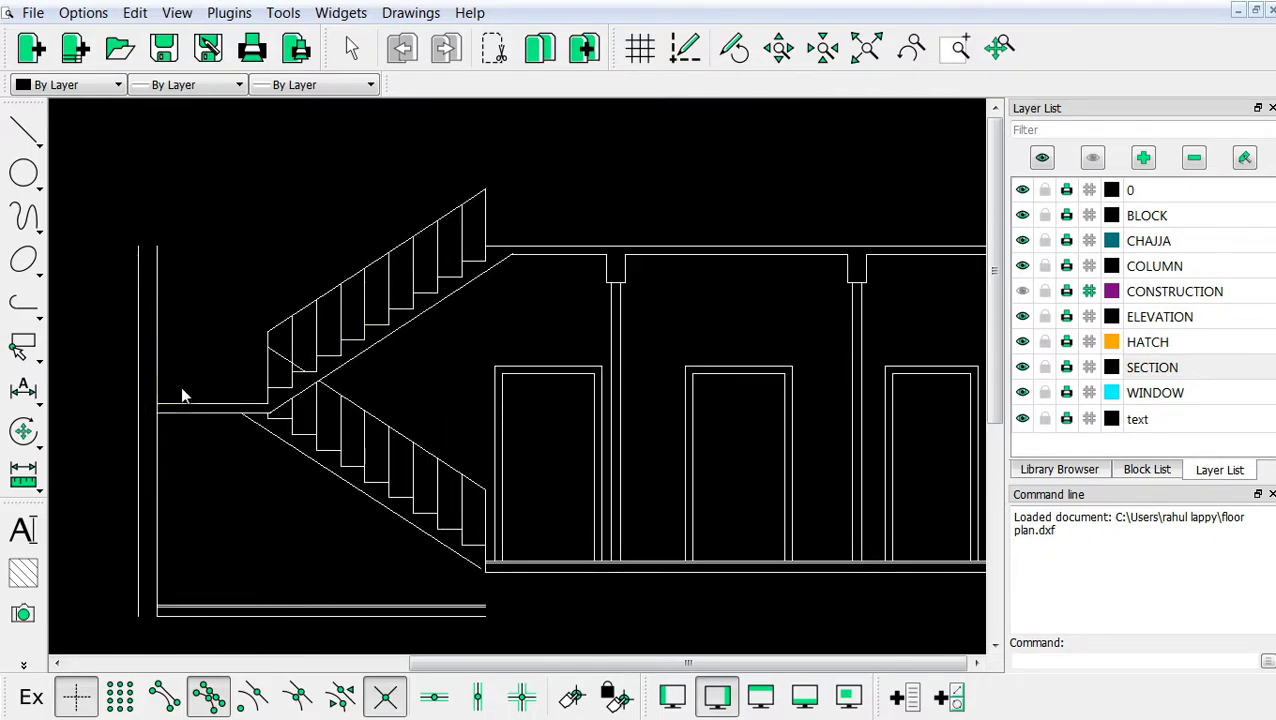
scroll(498, 464, down, 3)
scroll(360, 558, down, 1)
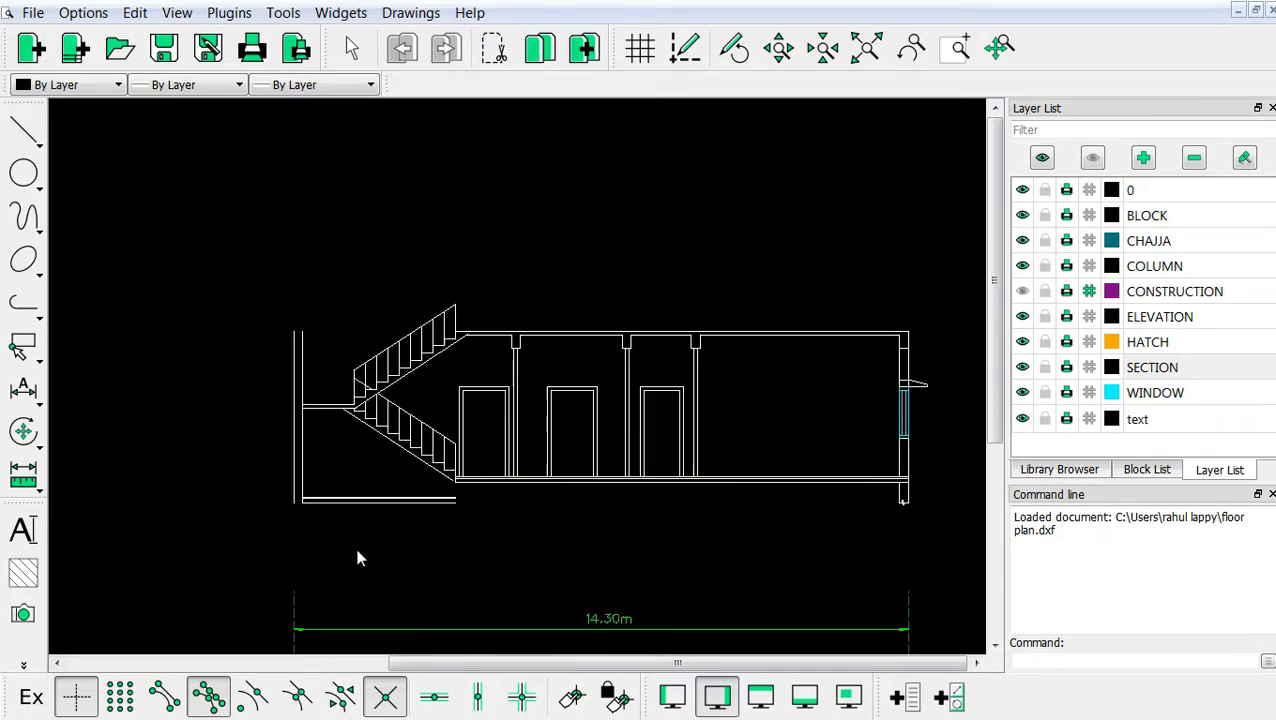
scroll(870, 400, up, 1)
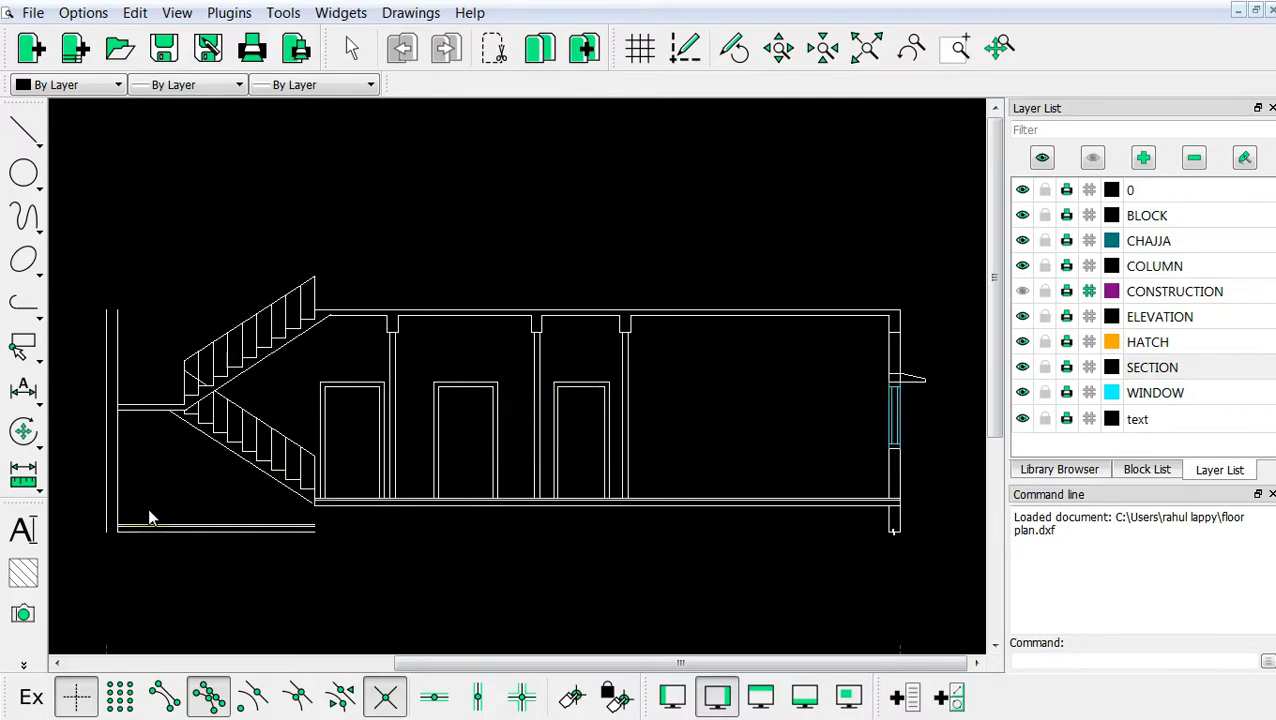
scroll(145, 514, up, 2)
scroll(156, 396, up, 1)
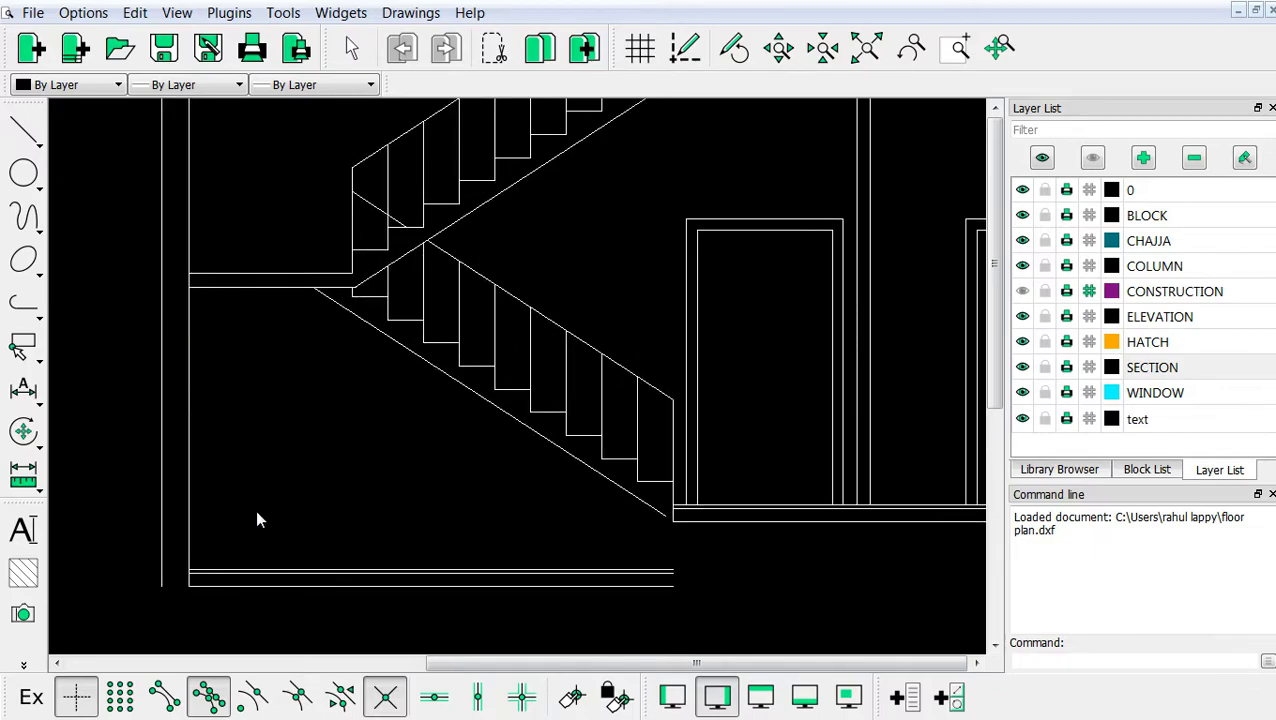
scroll(324, 437, down, 1)
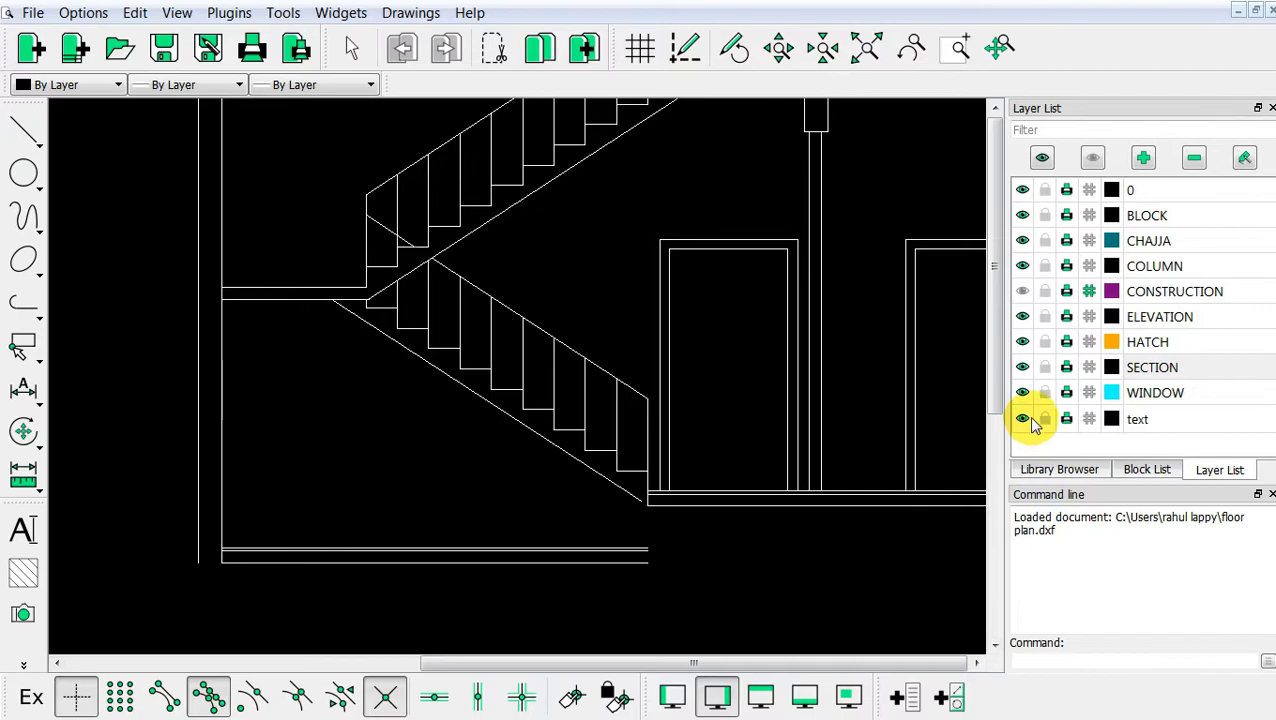
click(1165, 317)
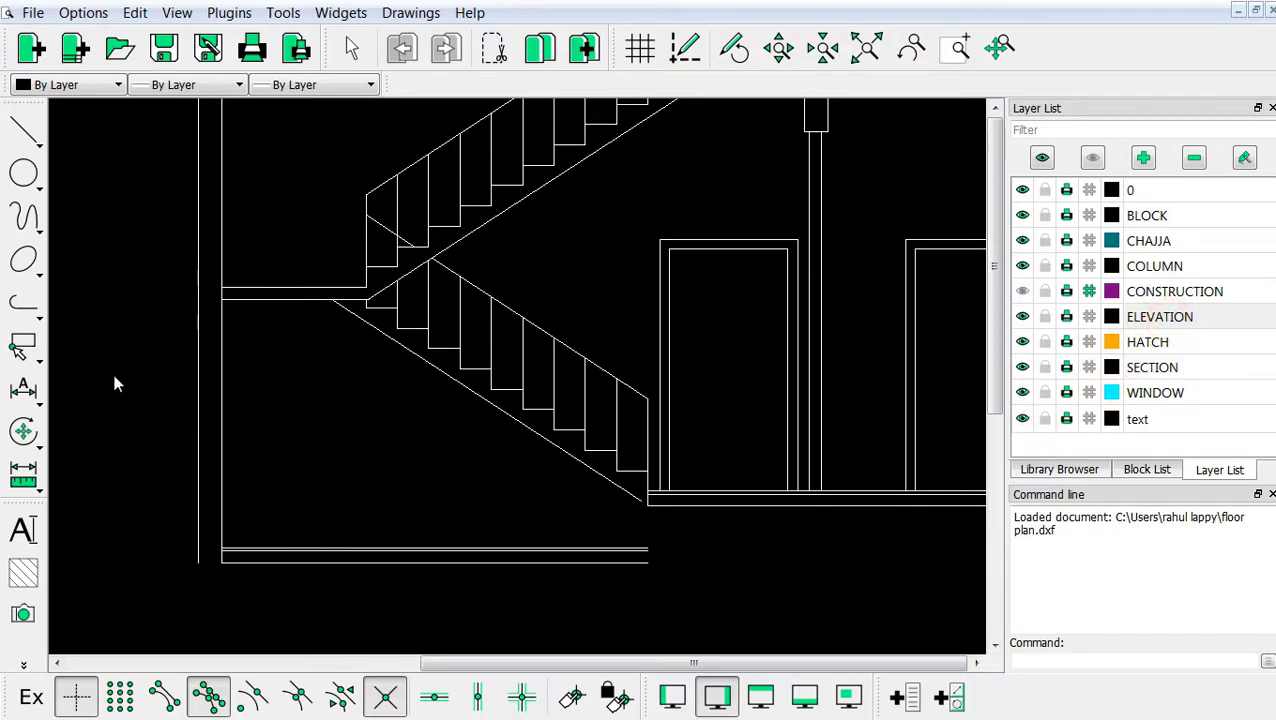
Draw a short line from the lower-left wall corner to the slab edge
click(24, 128)
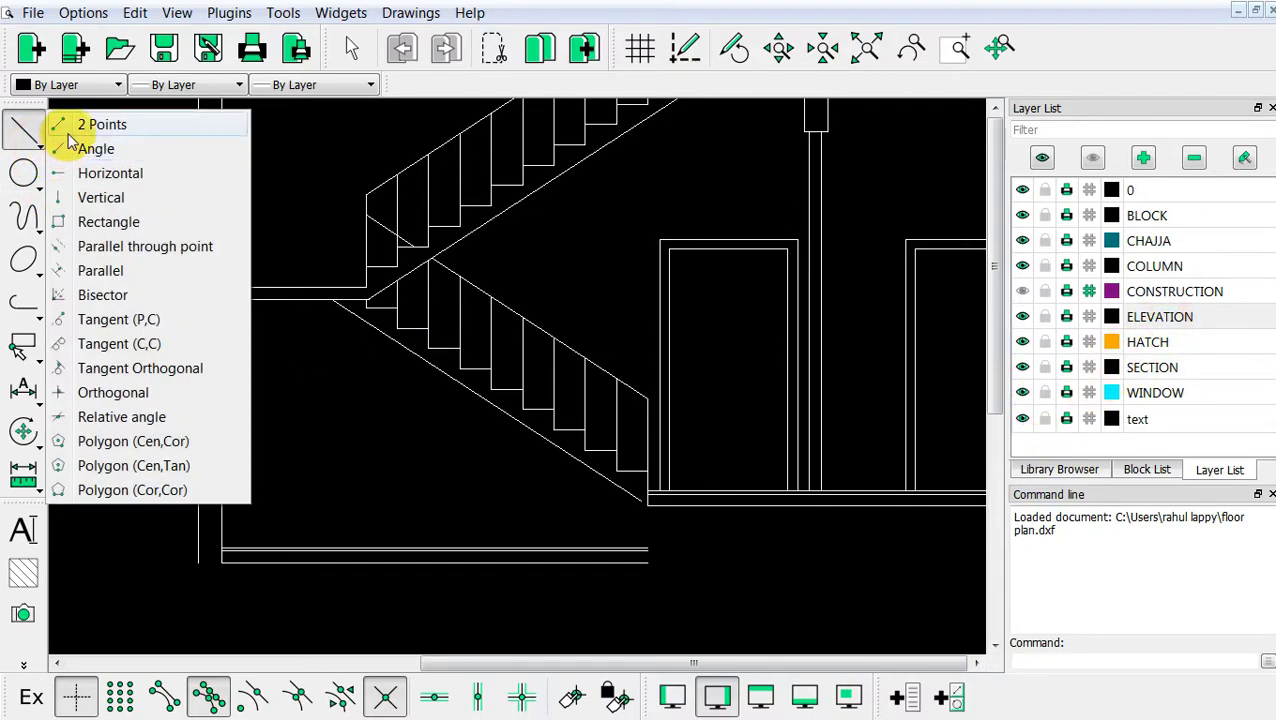
click(70, 128)
scroll(245, 502, up, 2)
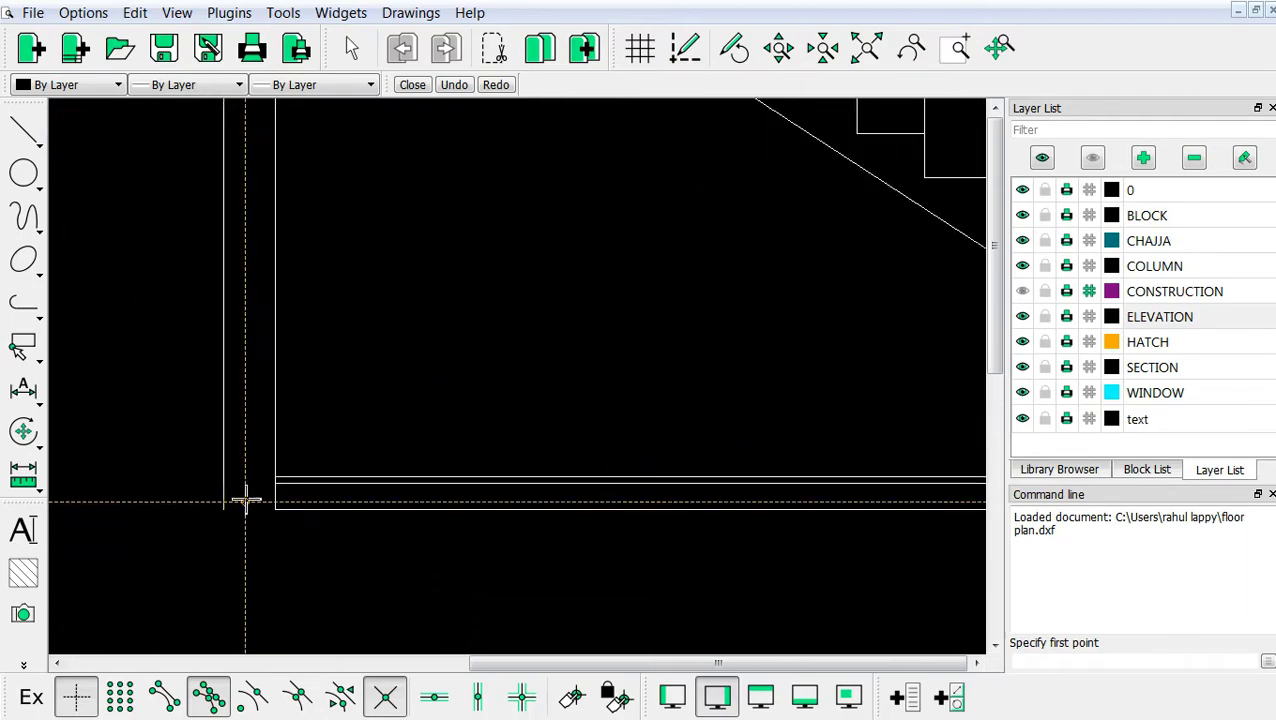
scroll(268, 467, up, 2)
click(273, 475)
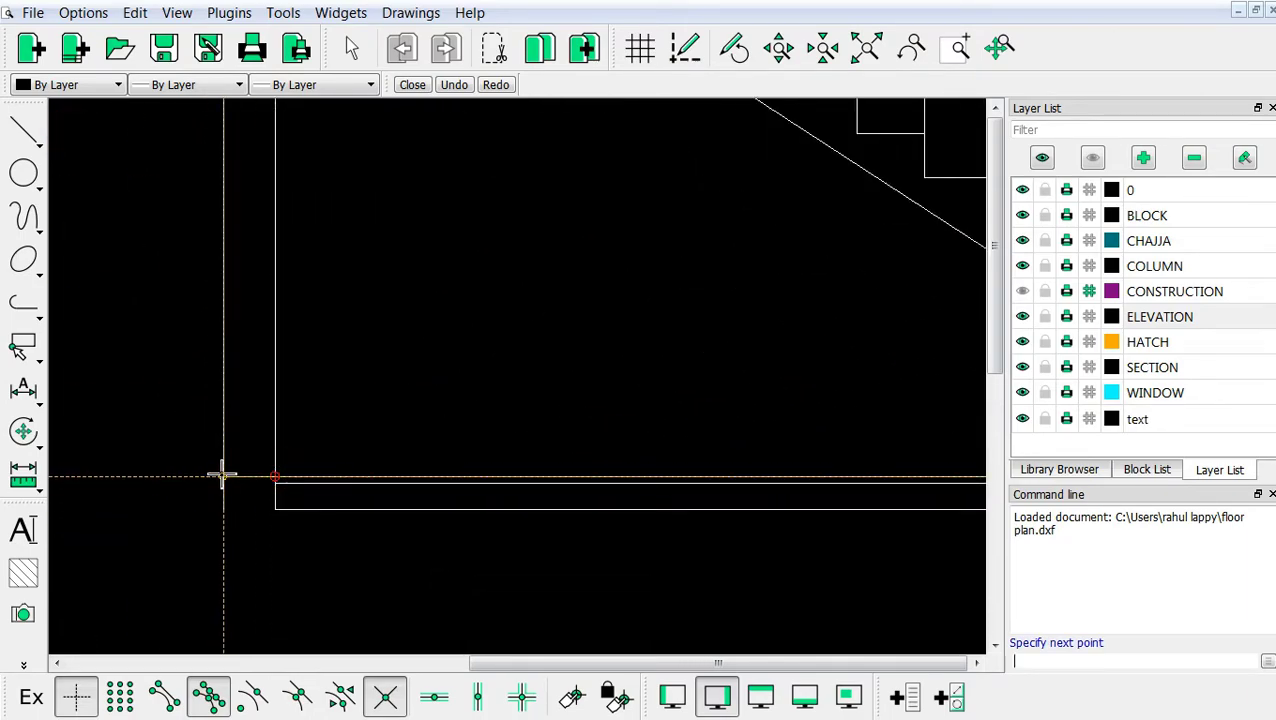
click(222, 475)
key(Escape)
Draw a line from the wall-slab intersection down below the slab
scroll(420, 440, down, 2)
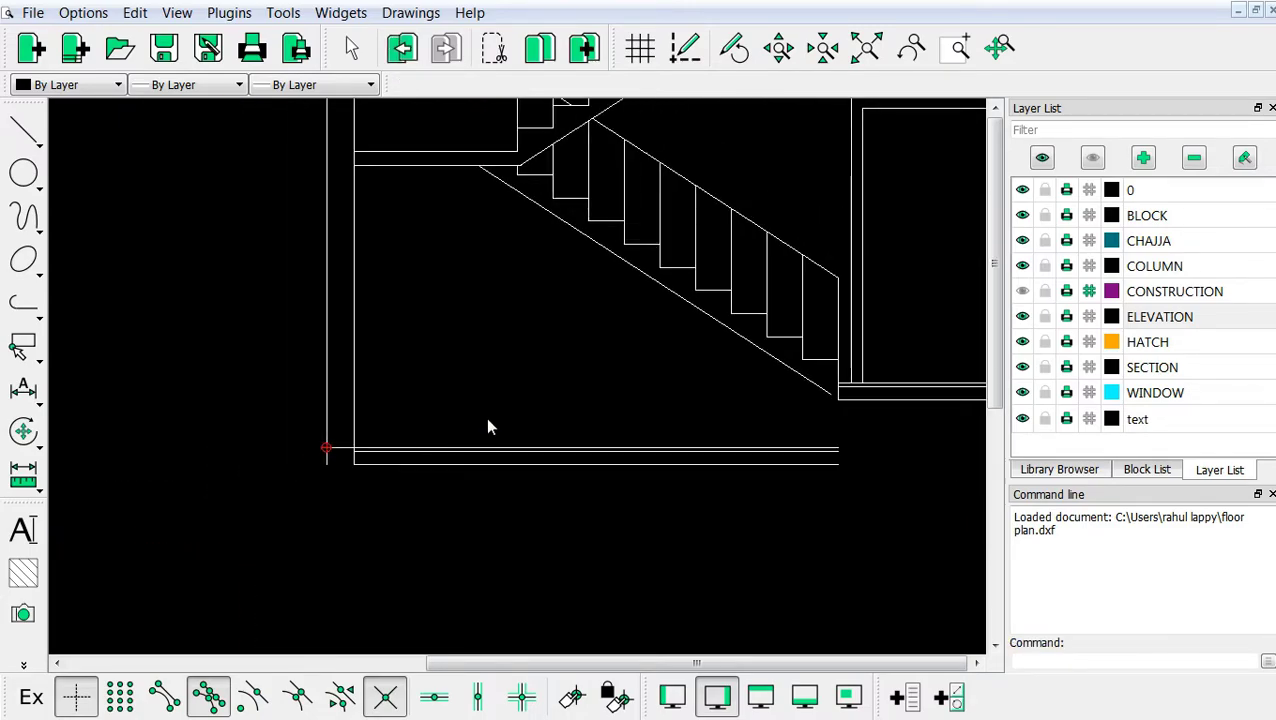
scroll(452, 421, up, 2)
right_click(329, 369)
click(340, 372)
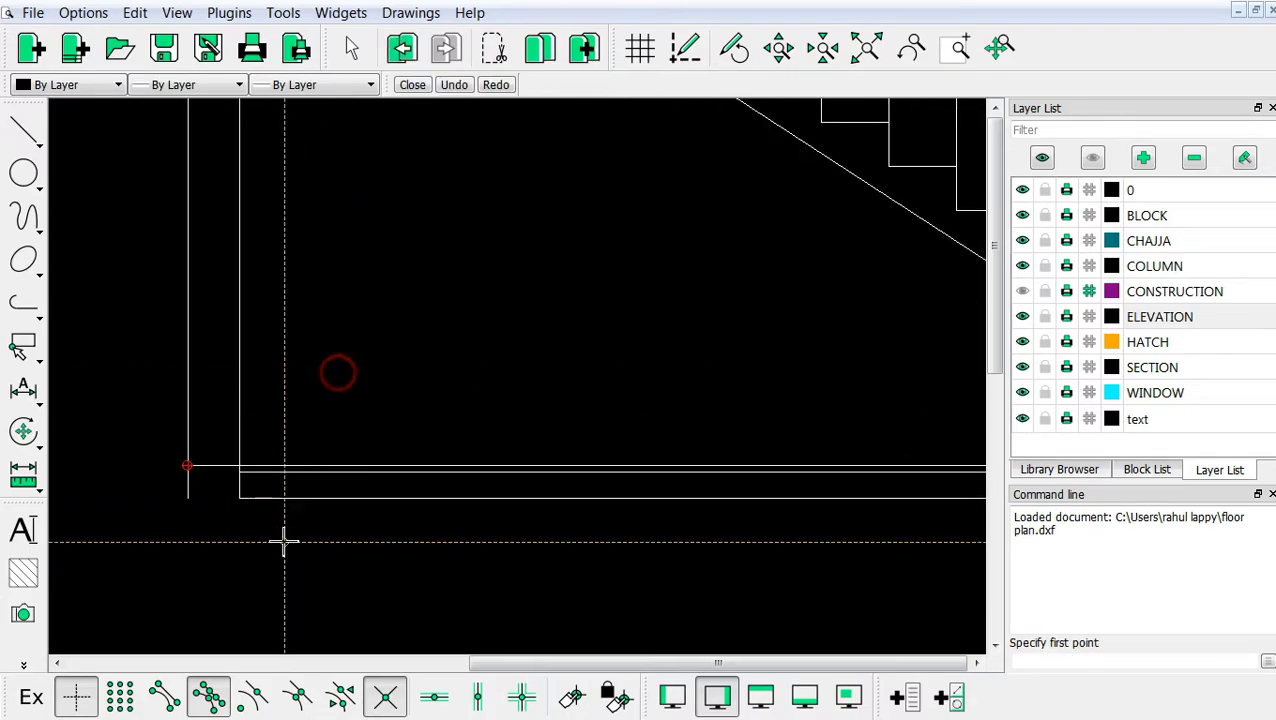
scroll(270, 520, up, 2)
click(245, 444)
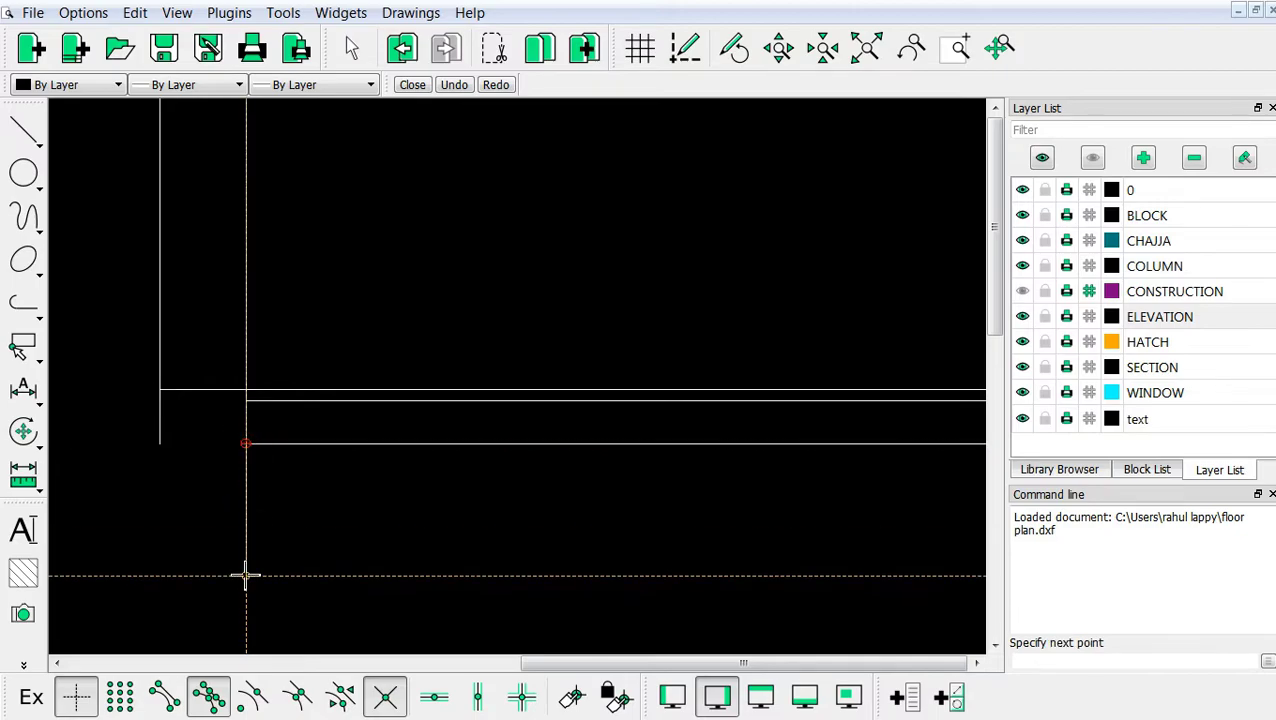
scroll(260, 545, down, 3)
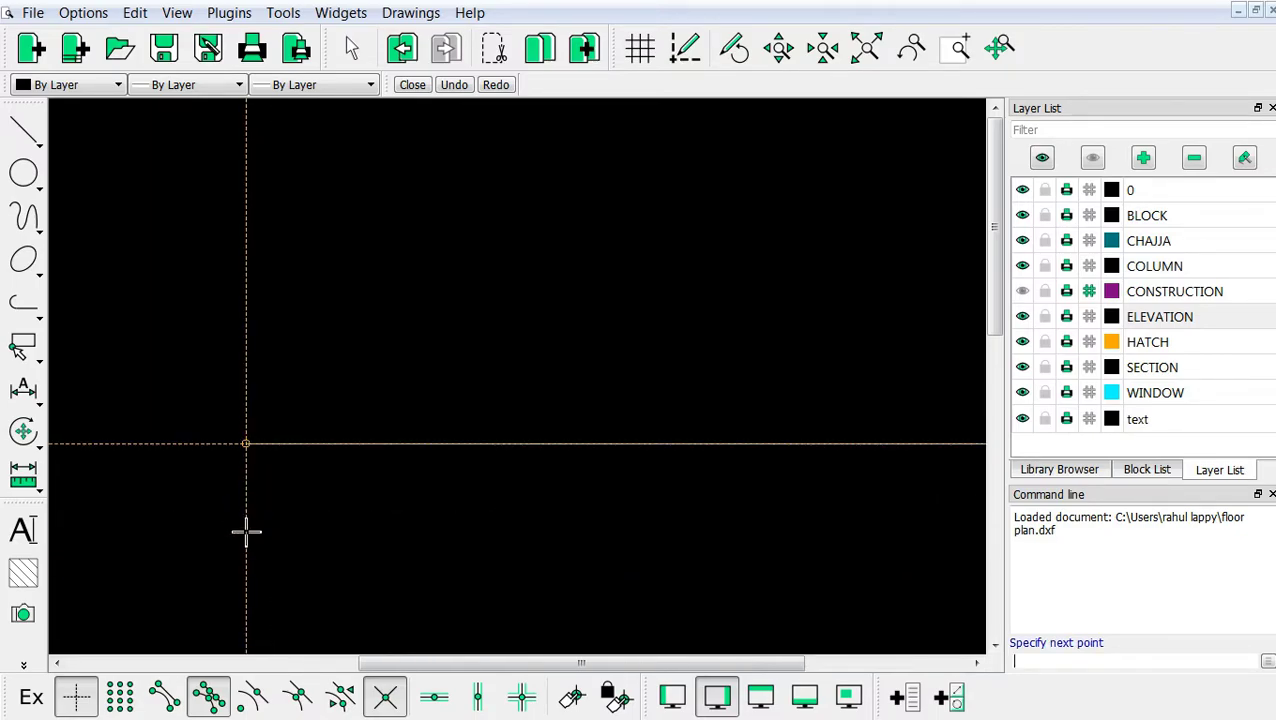
scroll(245, 532, up, 3)
click(566, 325)
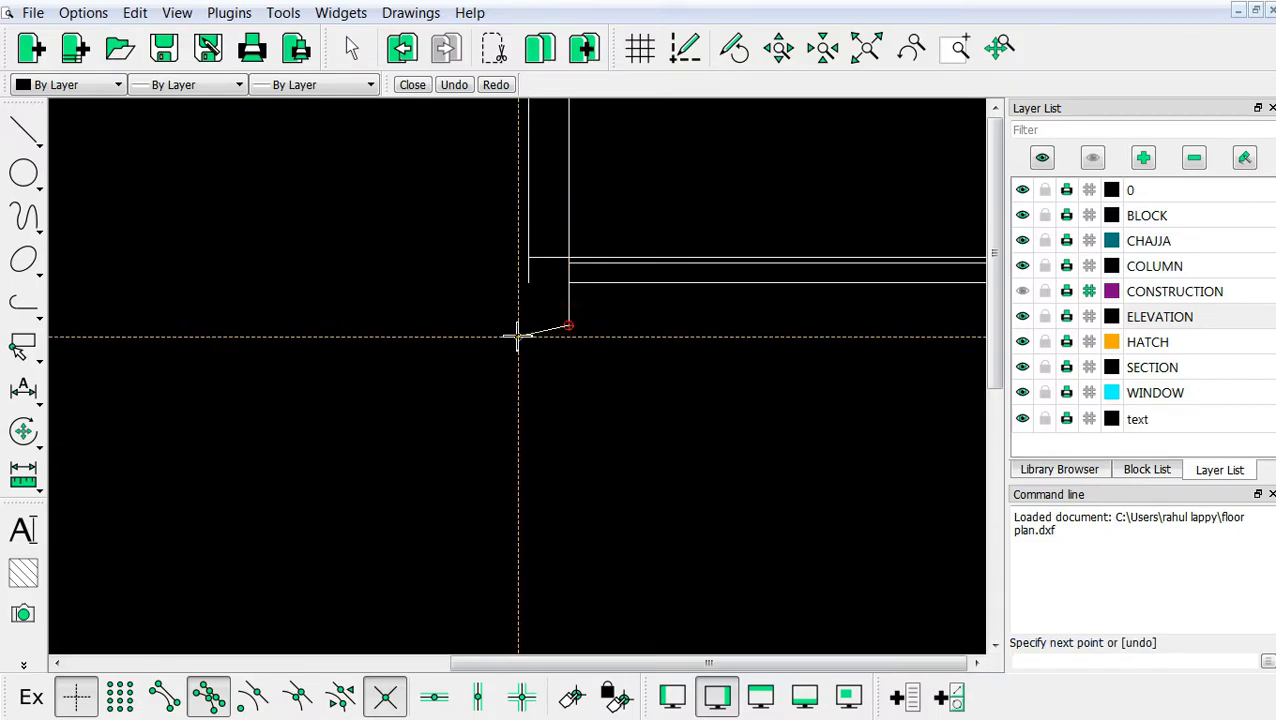
key(Escape)
Extend the left wall edge from its lower corner down past the floor slab
right_click(515, 305)
click(525, 300)
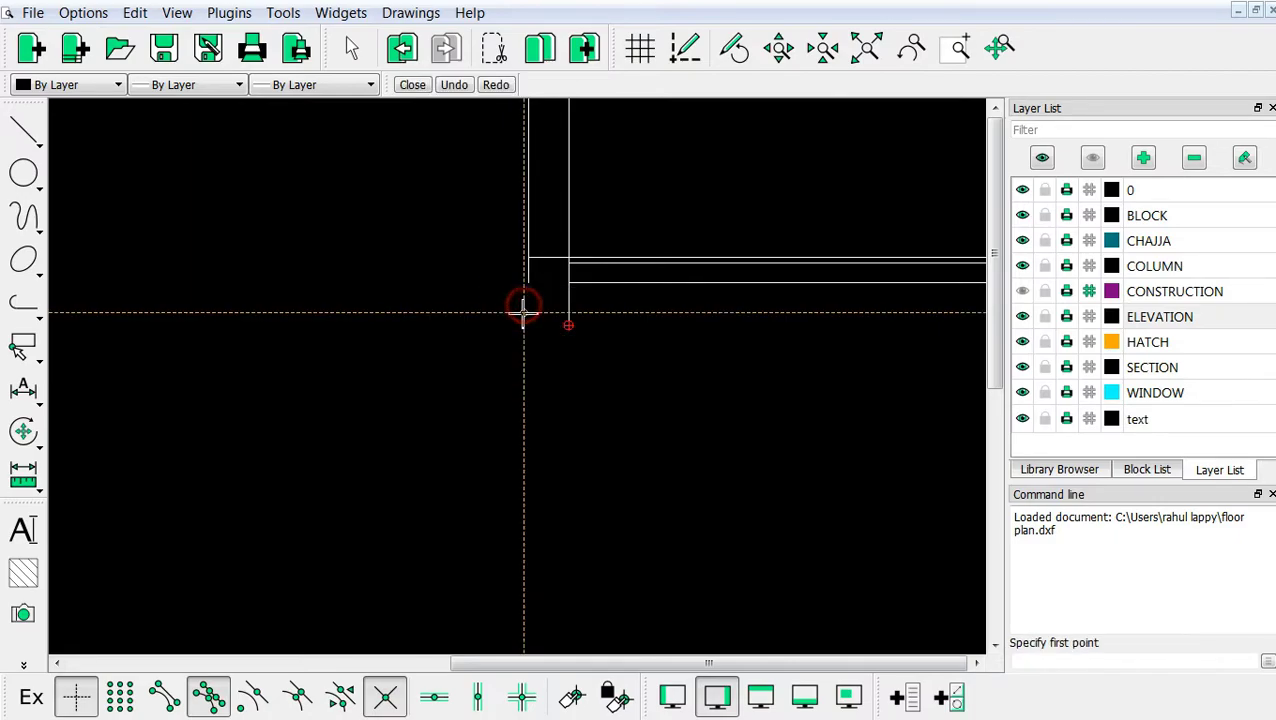
click(520, 284)
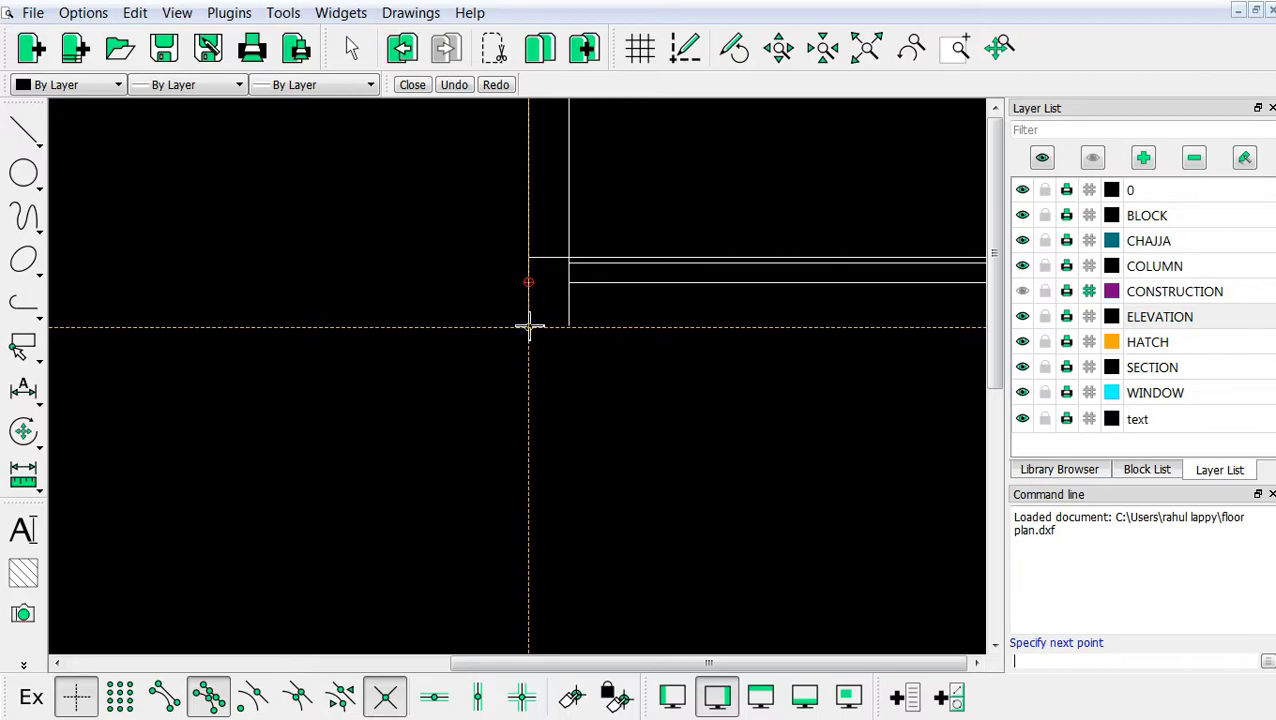
click(529, 324)
right_click(530, 326)
Draw a zigzag break line starting at the outer wall's bottom corner
scroll(520, 405, down, 2)
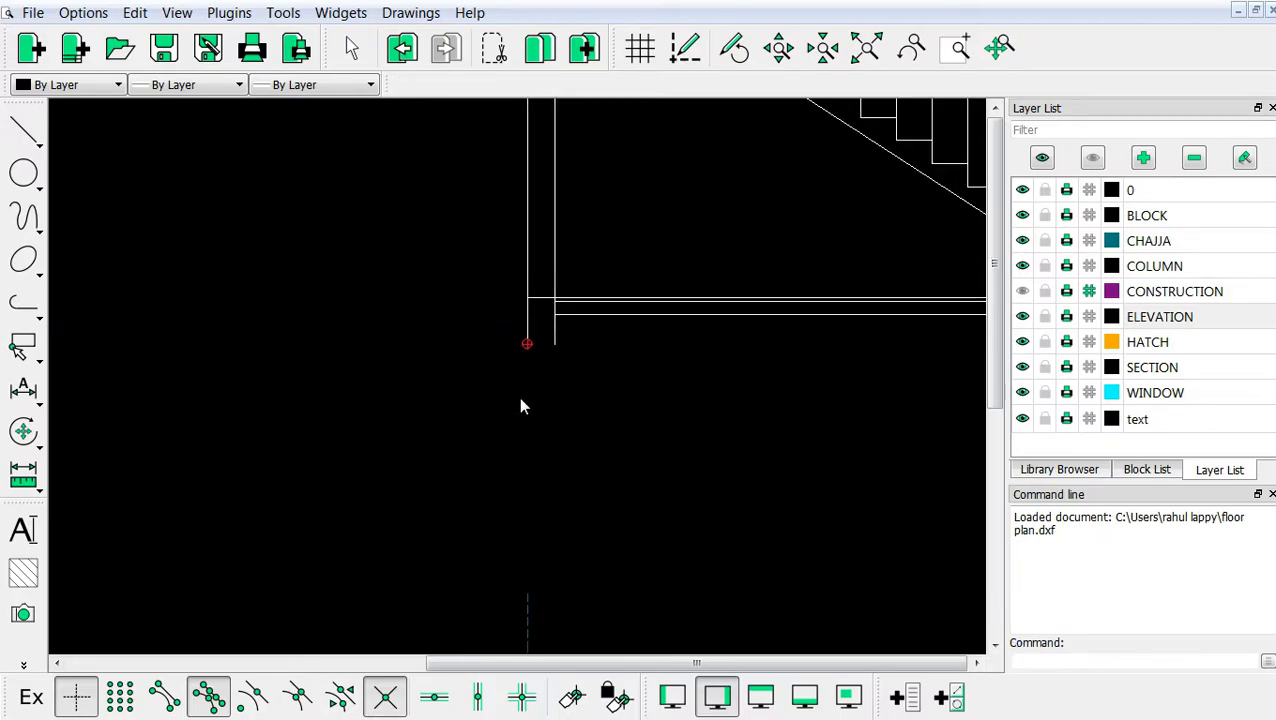
scroll(682, 329, up, 2)
scroll(682, 329, up, 1)
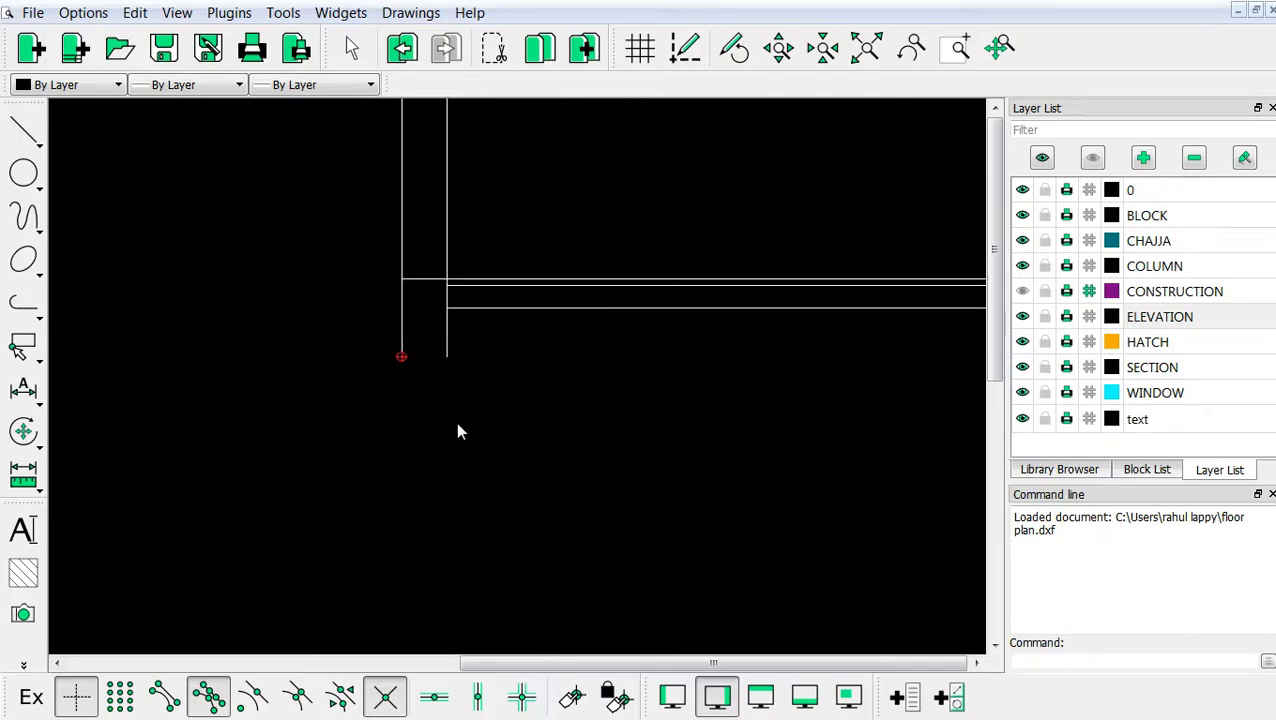
scroll(505, 400, down, 1)
scroll(605, 300, up, 2)
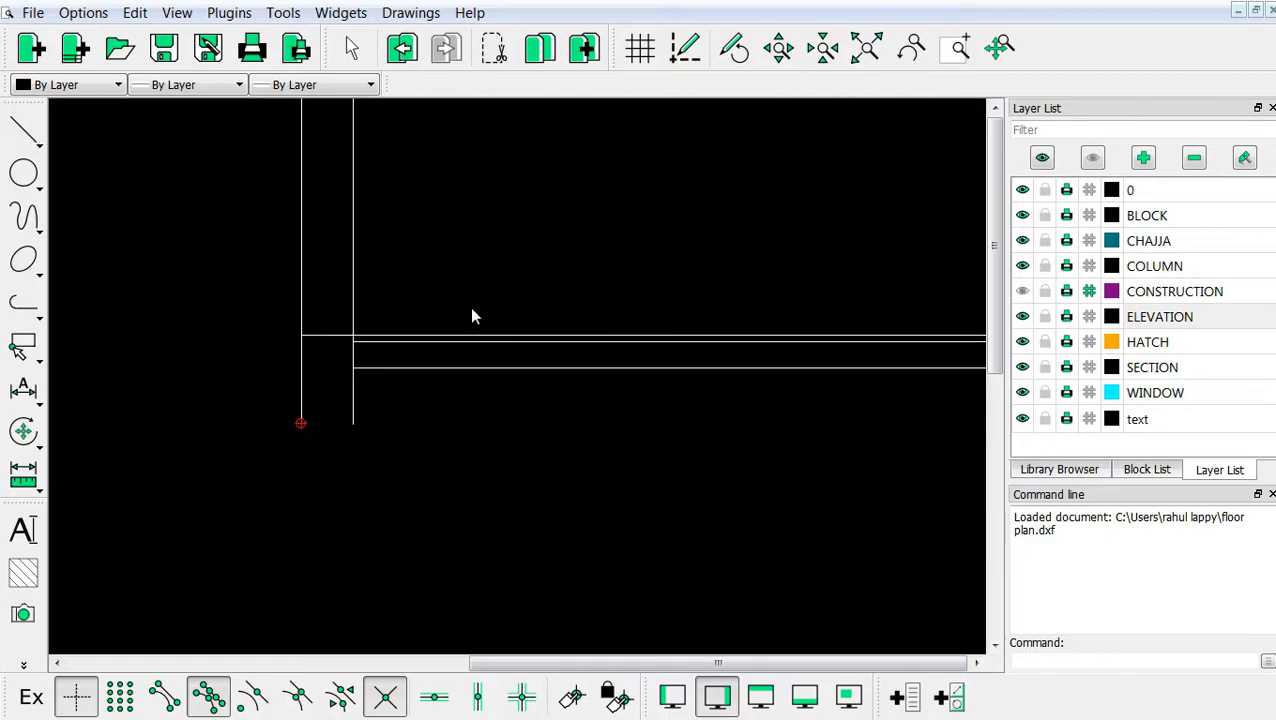
right_click(186, 324)
click(230, 334)
scroll(320, 420, up, 3)
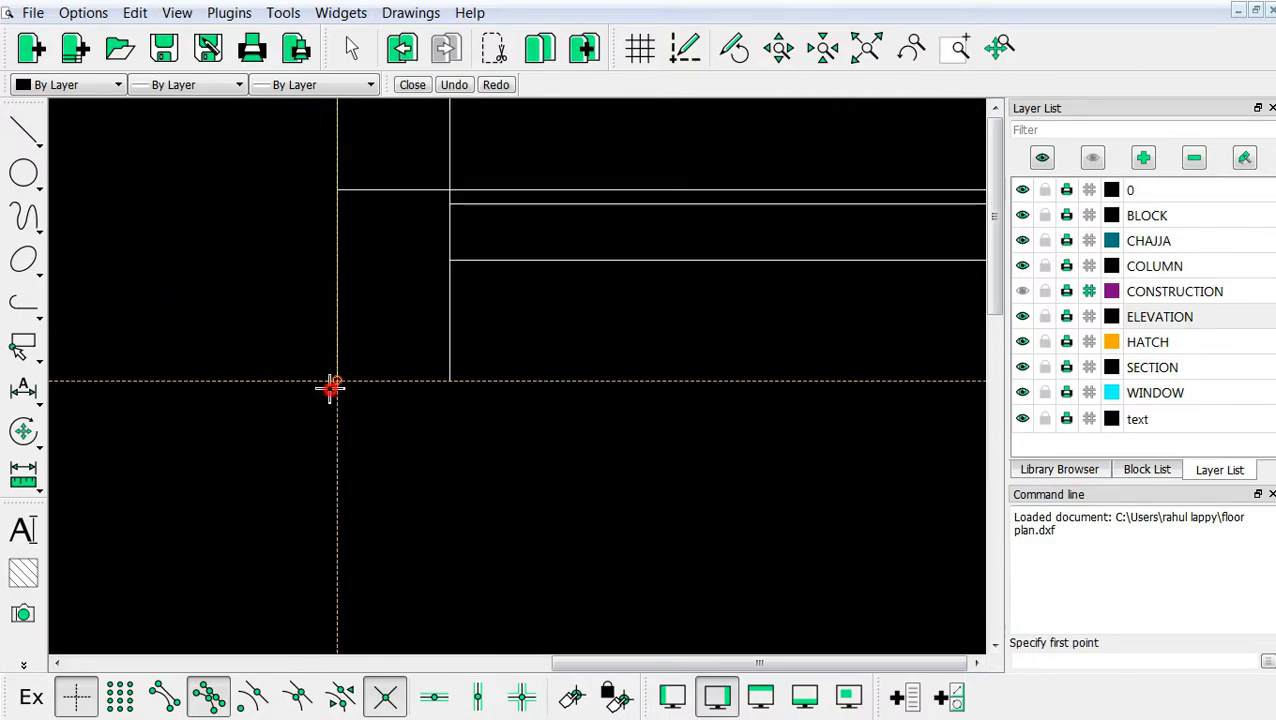
click(335, 384)
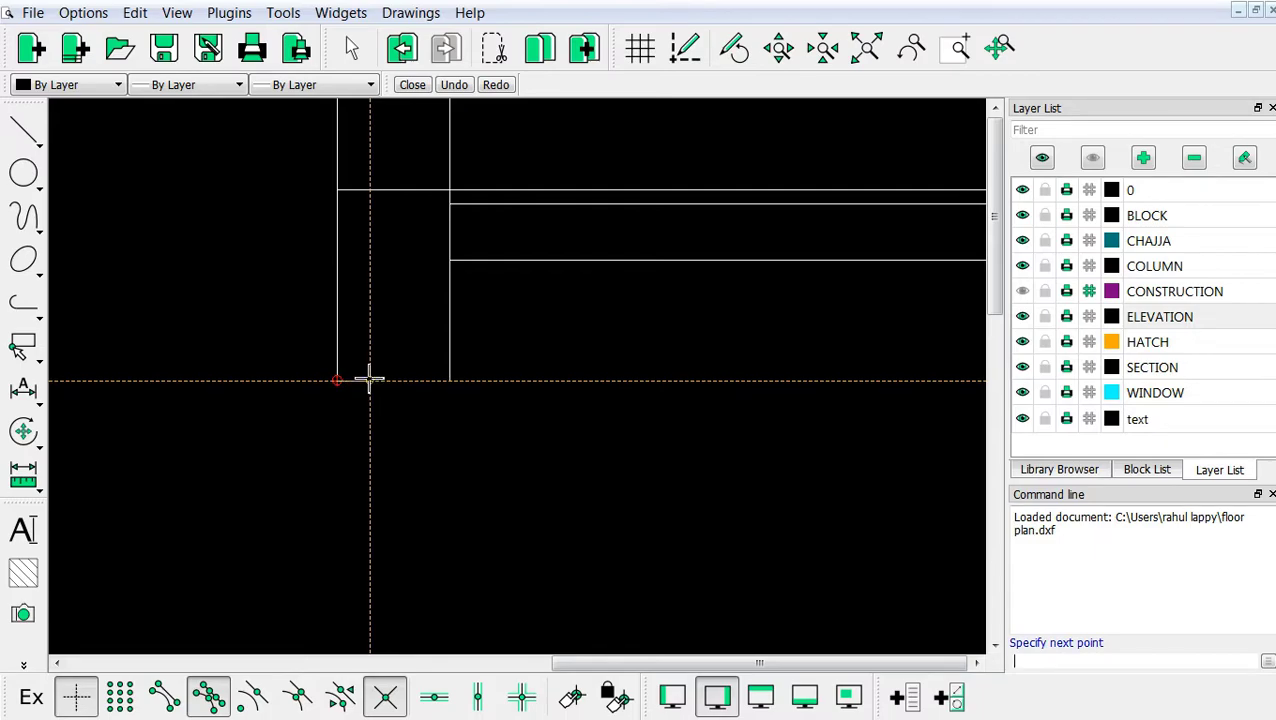
click(370, 380)
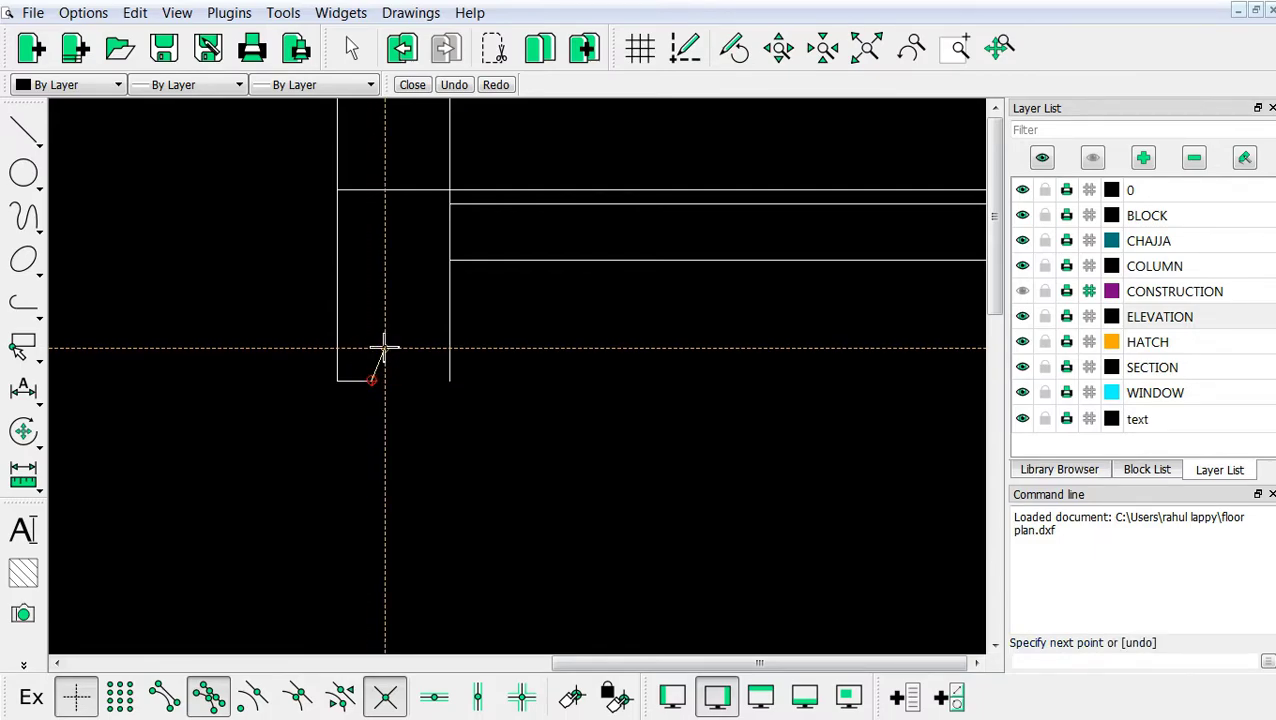
click(385, 348)
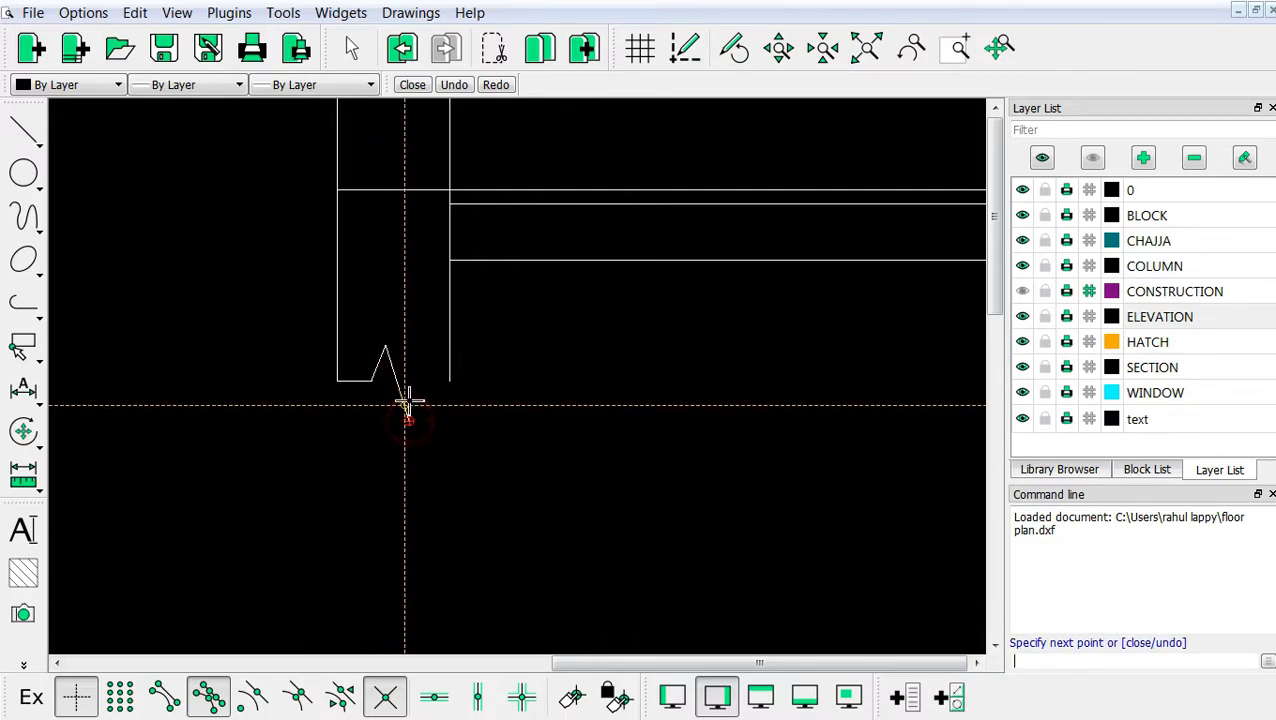
click(405, 405)
right_click(515, 372)
With endpoint snapping on, join the inner wall edge to the zigzag's lower tip
click(527, 378)
click(452, 377)
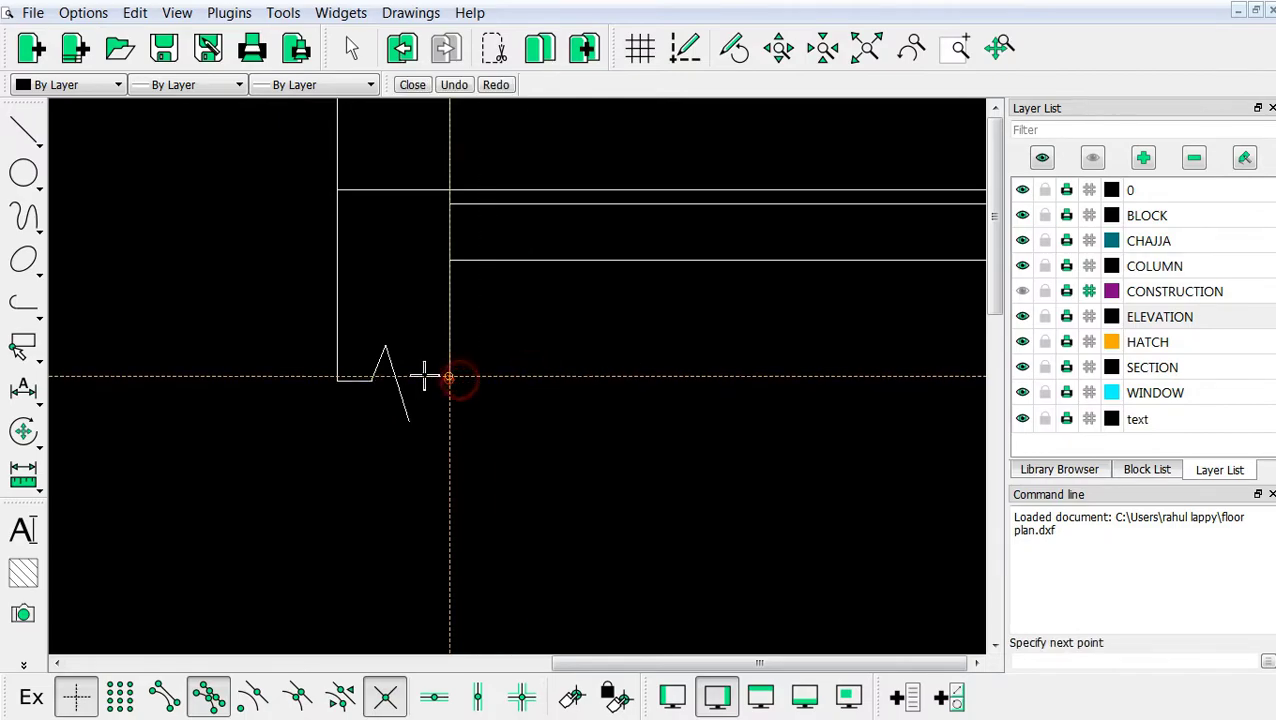
scroll(423, 376, up, 5)
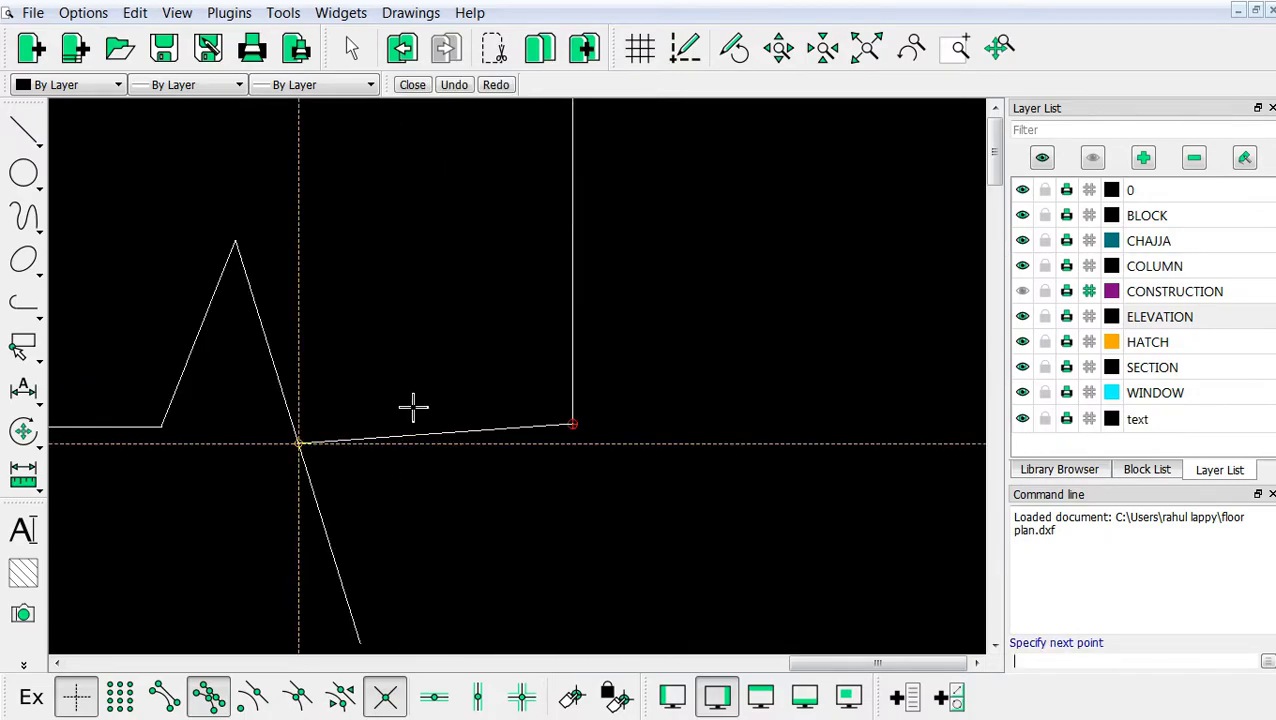
click(226, 694)
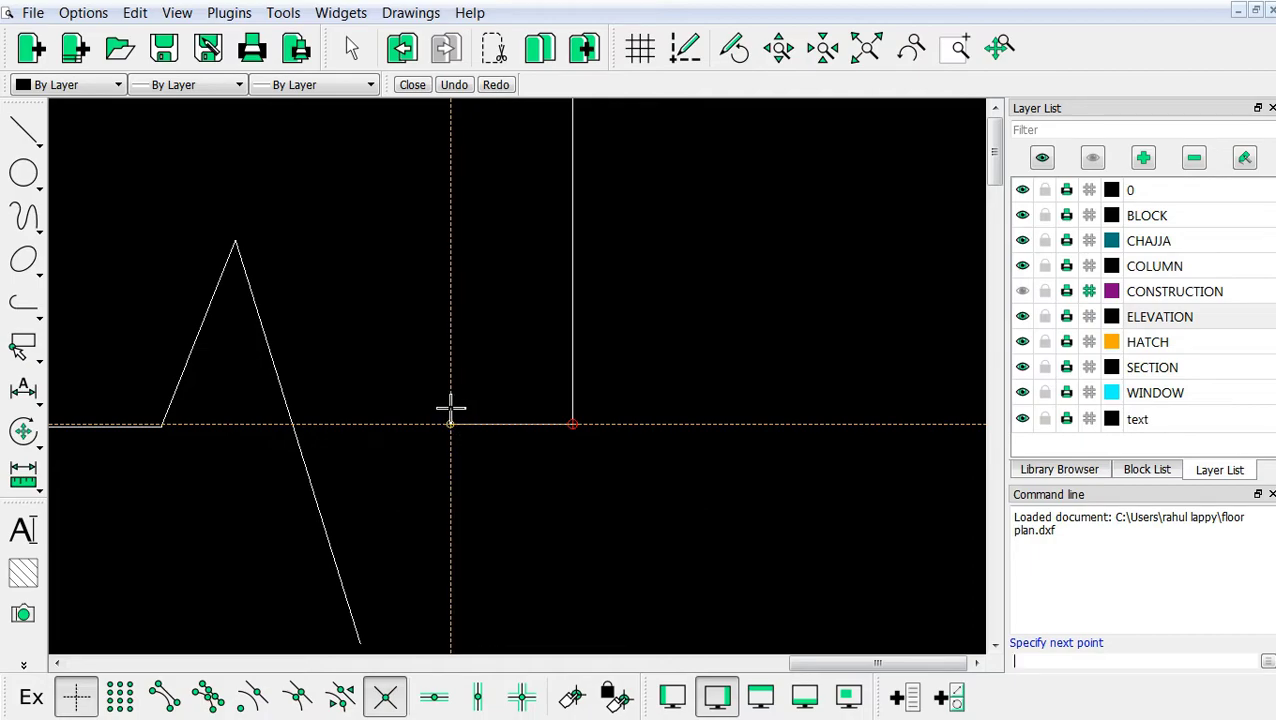
click(450, 420)
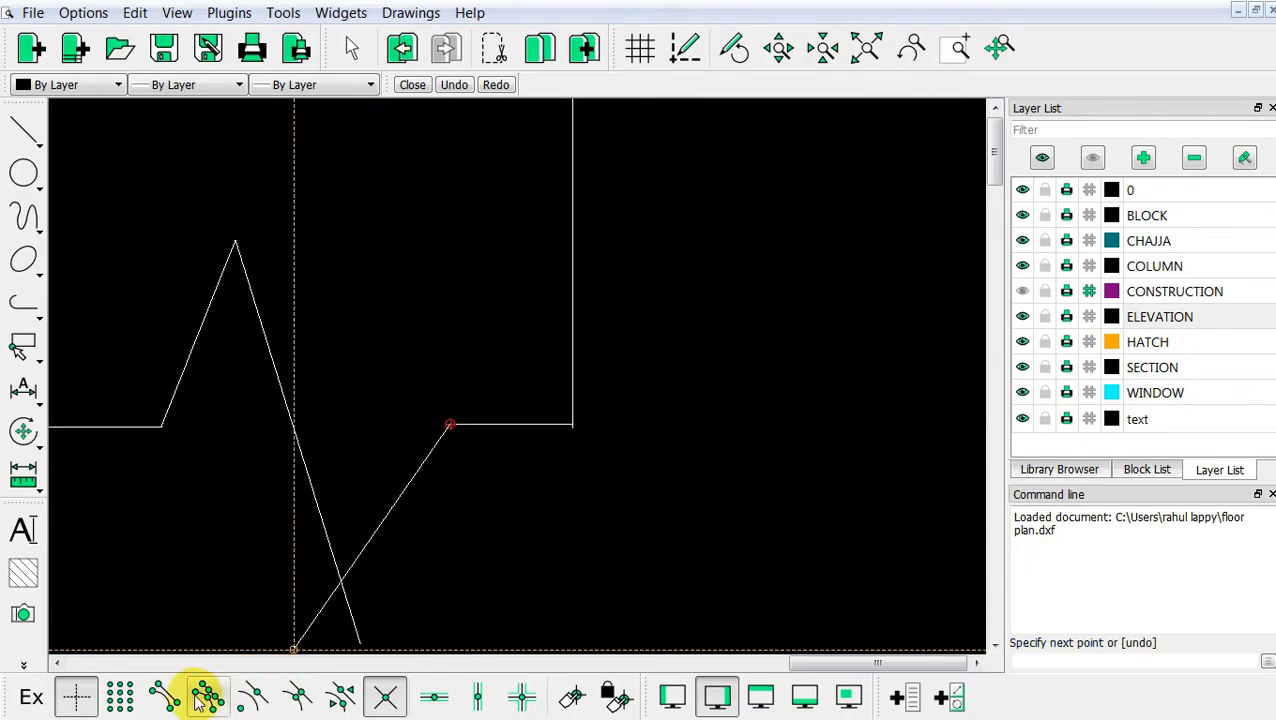
click(164, 697)
click(360, 640)
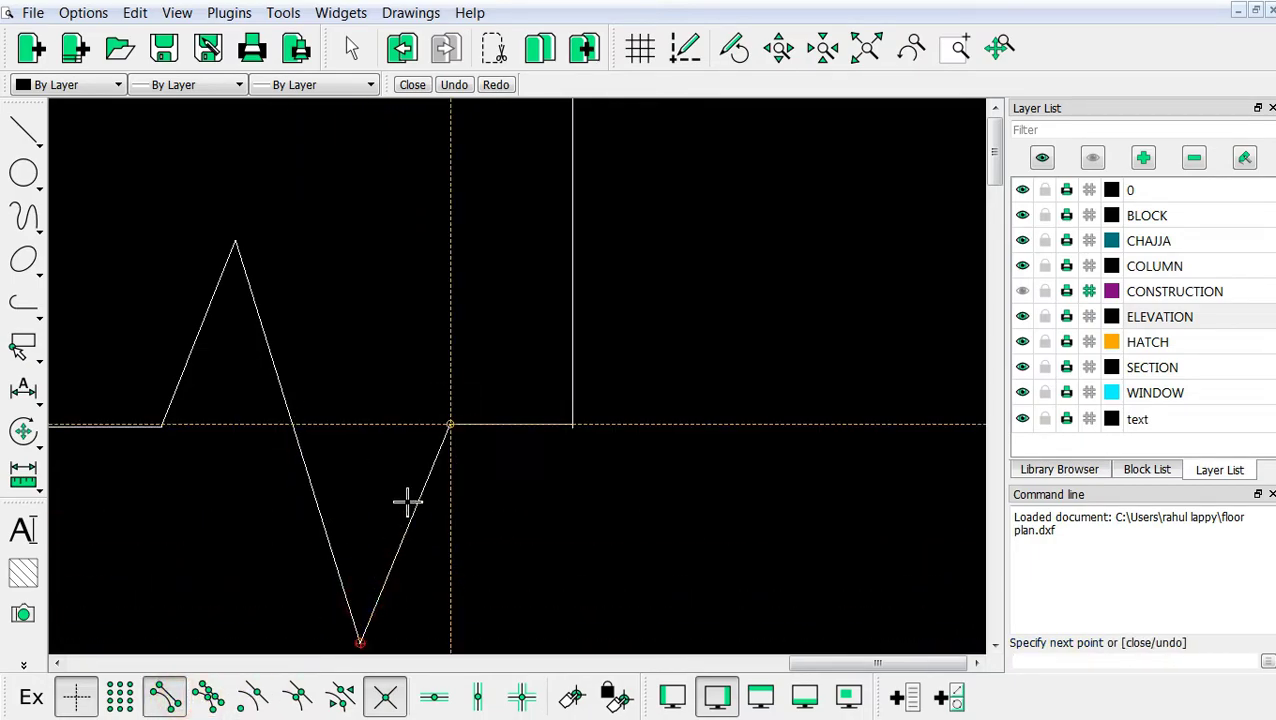
right_click(407, 502)
scroll(405, 515, down, 10)
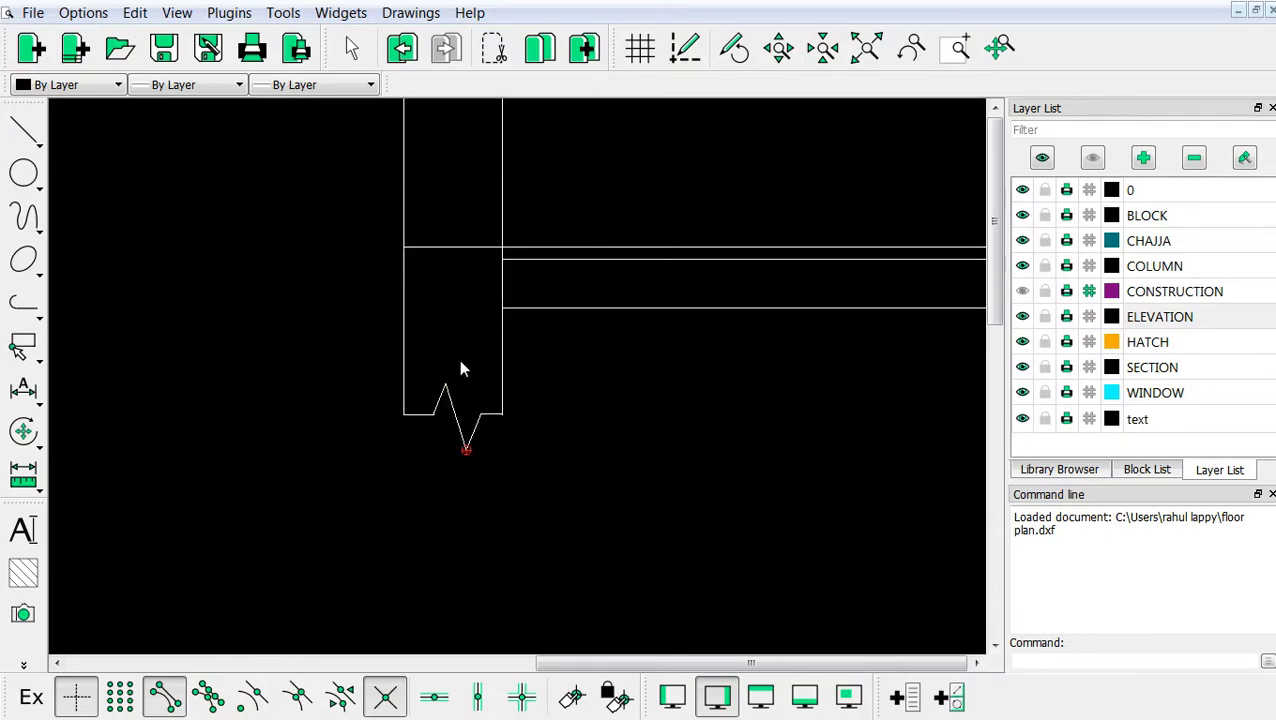
scroll(450, 390, down, 5)
Draw a short line from the landing's wall corner across to the left wall's outer face
scroll(418, 398, down, 5)
scroll(508, 443, down, 3)
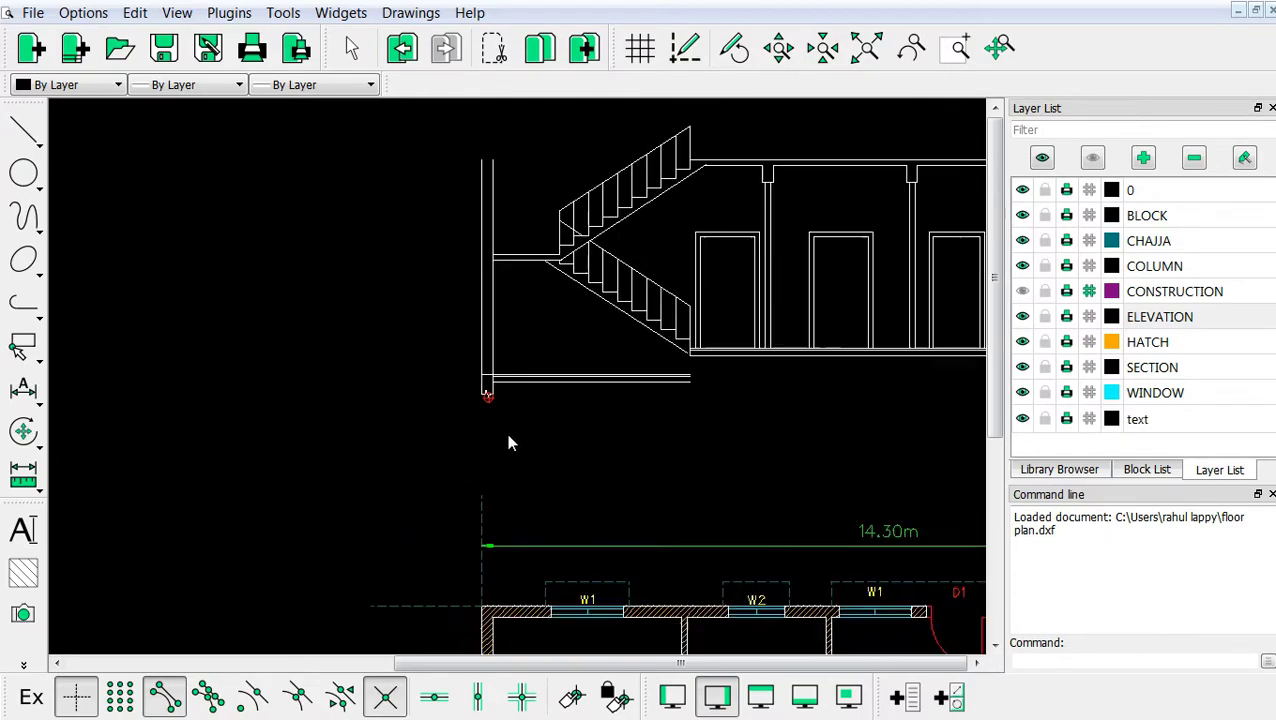
scroll(730, 245, up, 2)
scroll(253, 413, up, 1)
scroll(275, 300, up, 1)
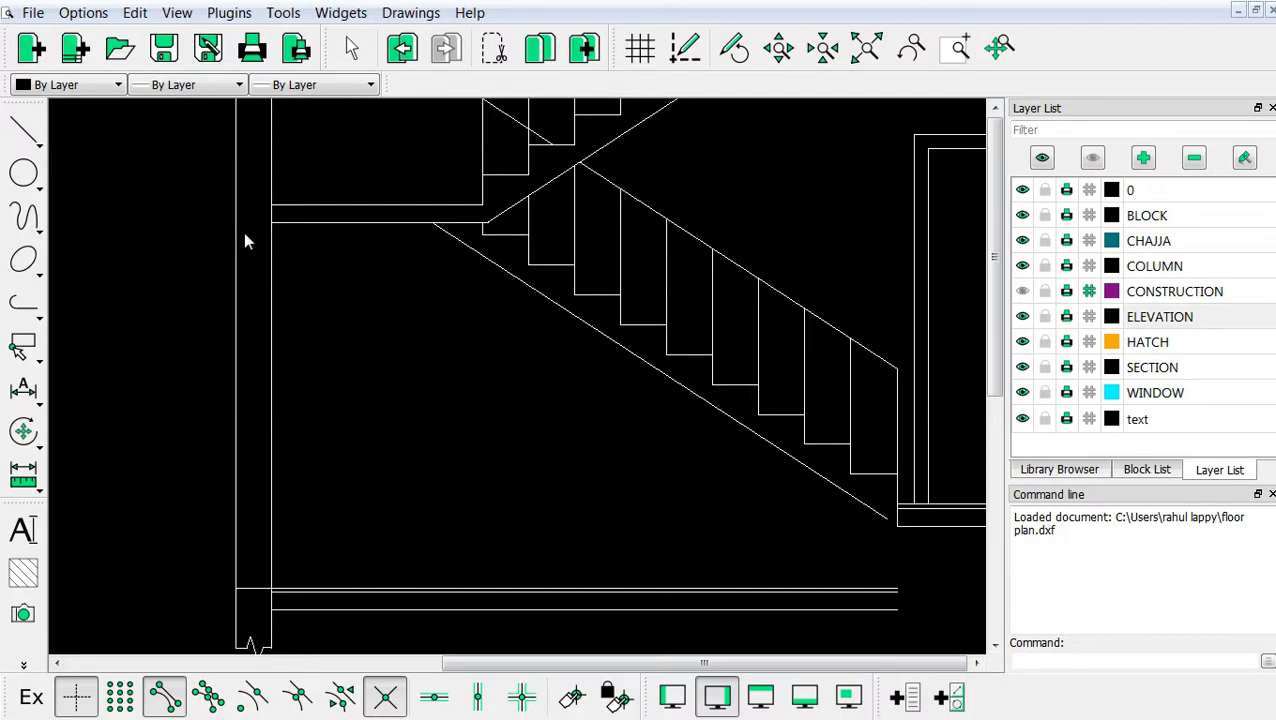
scroll(240, 229, up, 2)
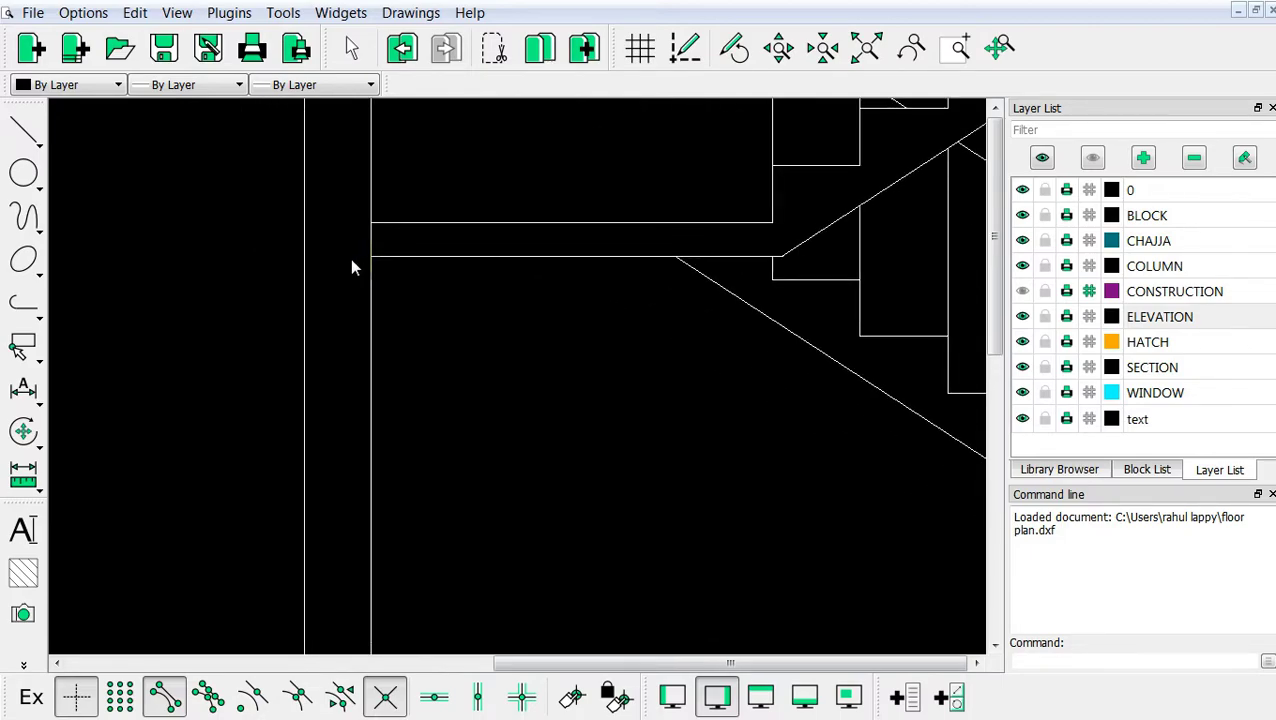
scroll(320, 275, down, 2)
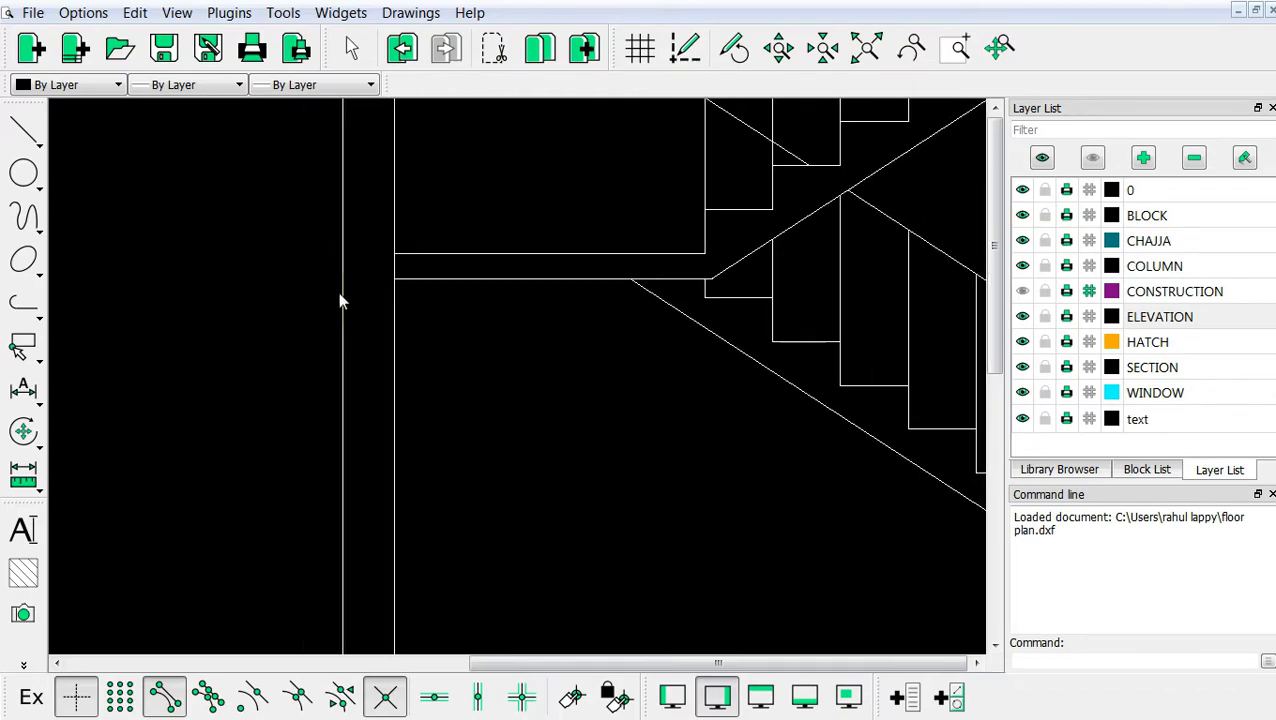
scroll(290, 265, up, 2)
right_click(256, 238)
click(266, 249)
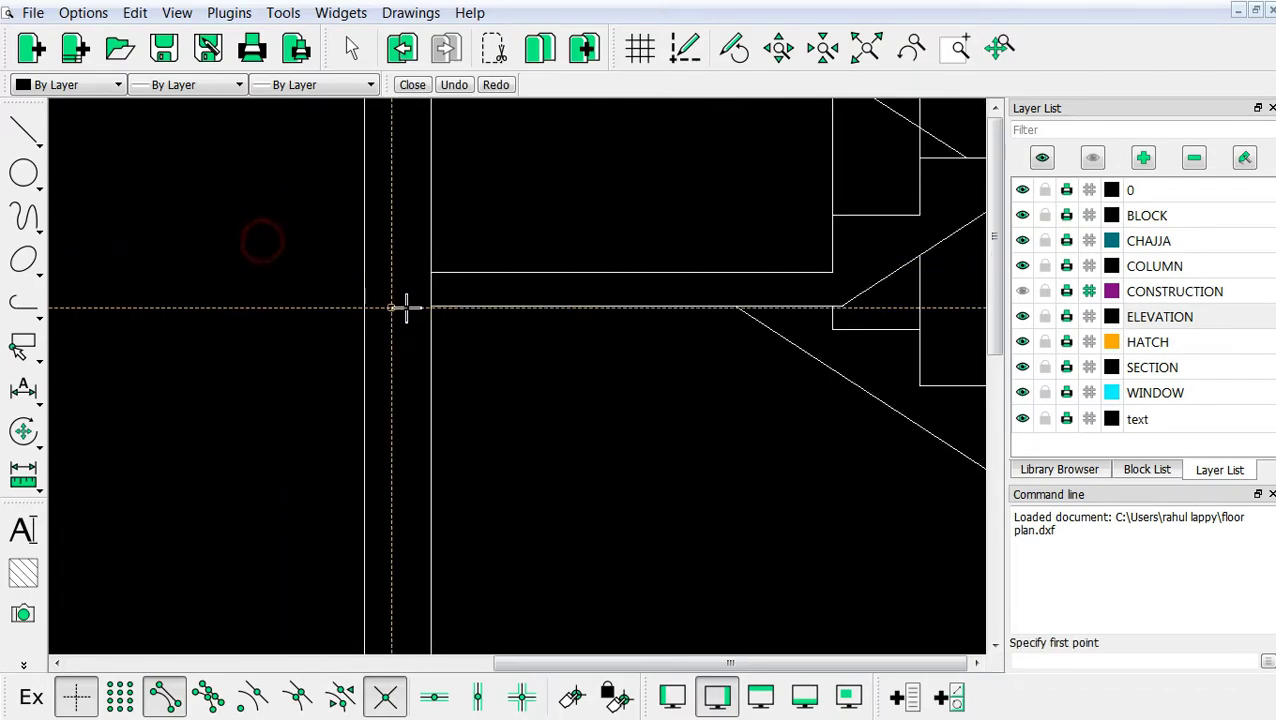
click(426, 275)
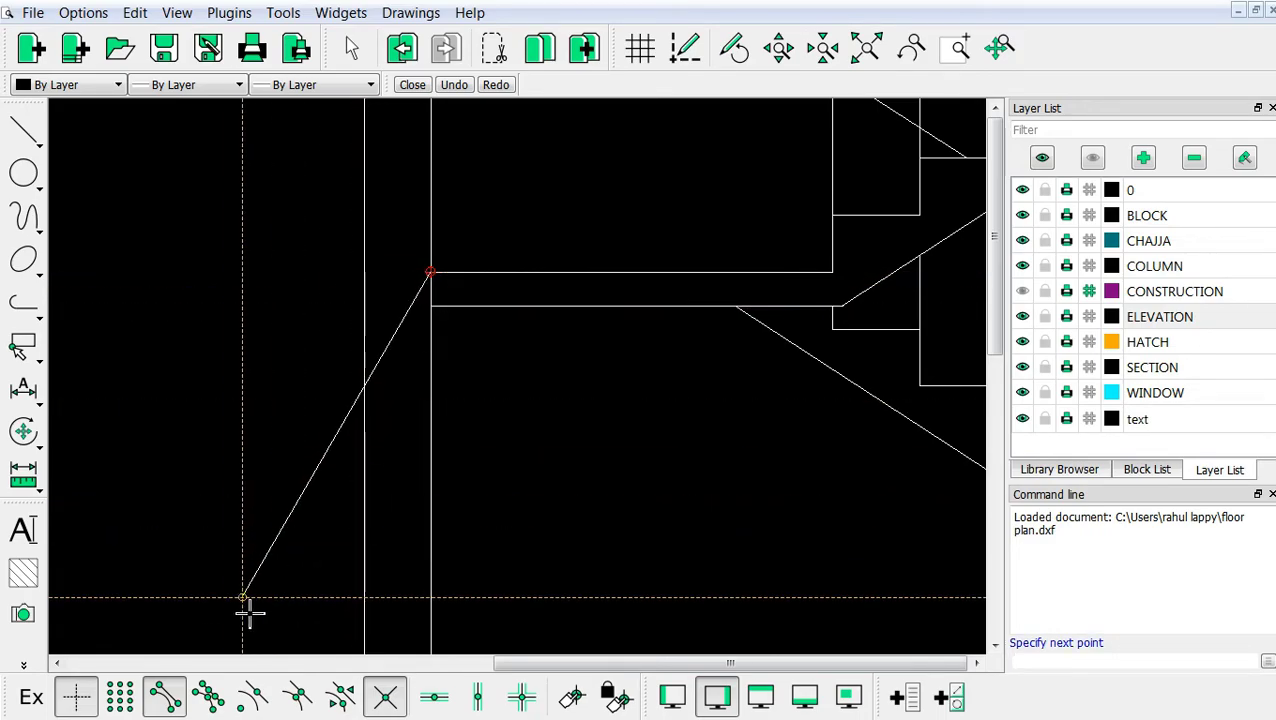
click(208, 697)
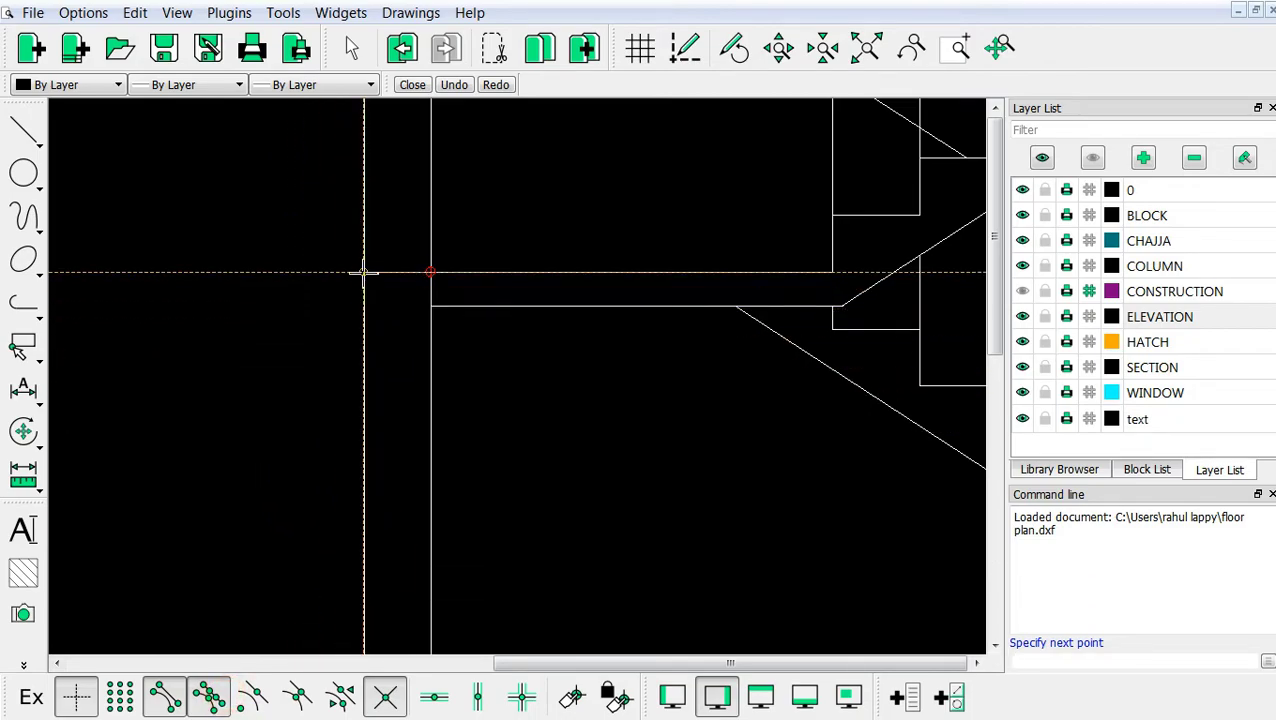
click(364, 271)
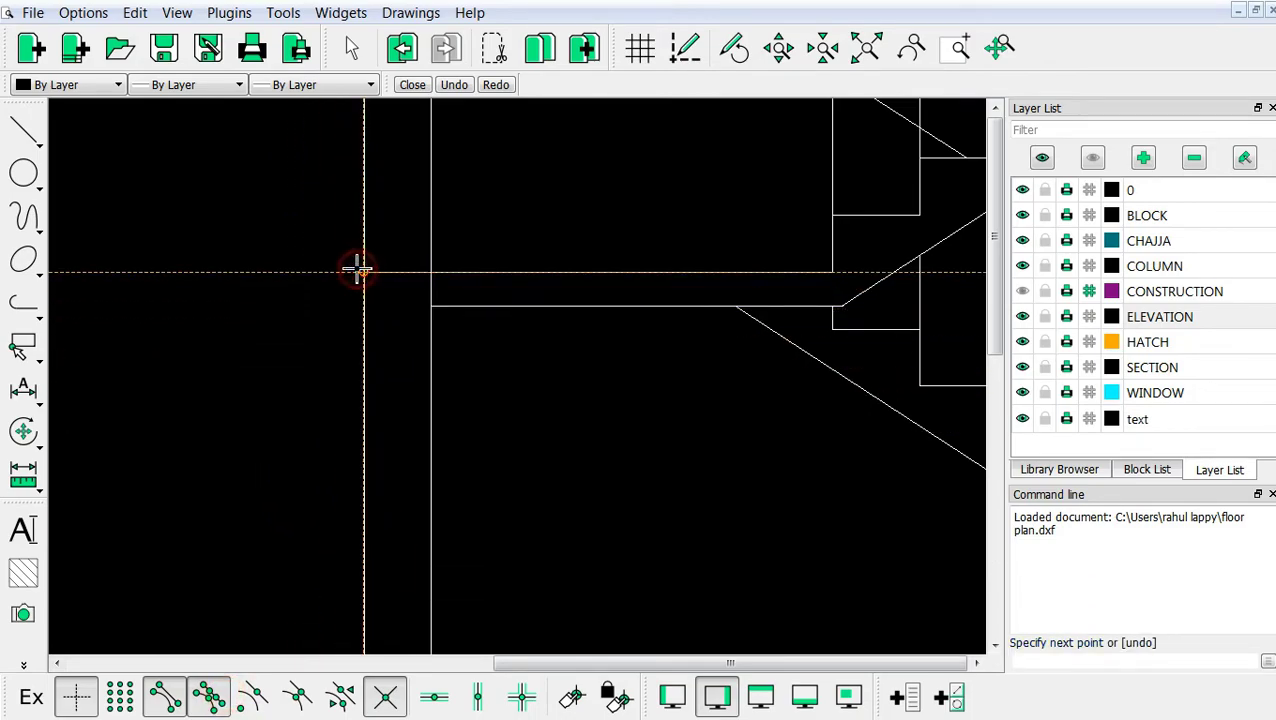
Offset the short wall line 15 units downward
key(Escape)
text(o)
key(Return)
scroll(420, 400, down, 5)
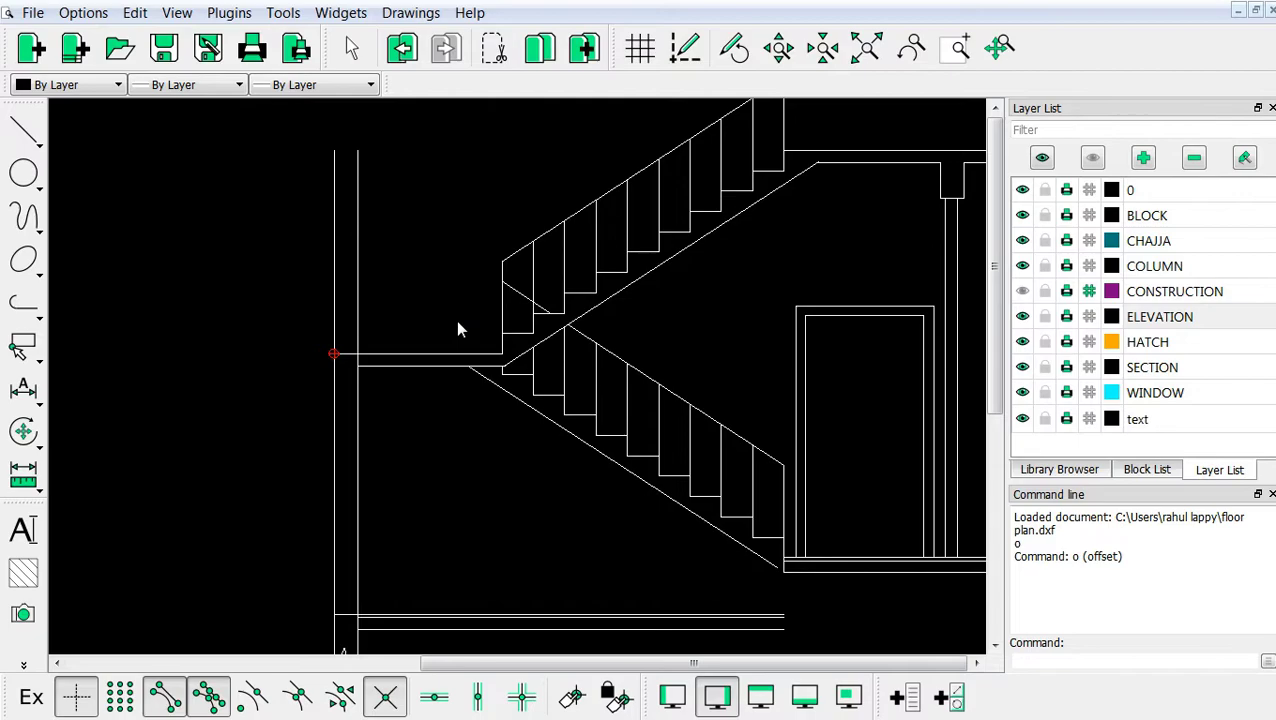
scroll(360, 330, up, 3)
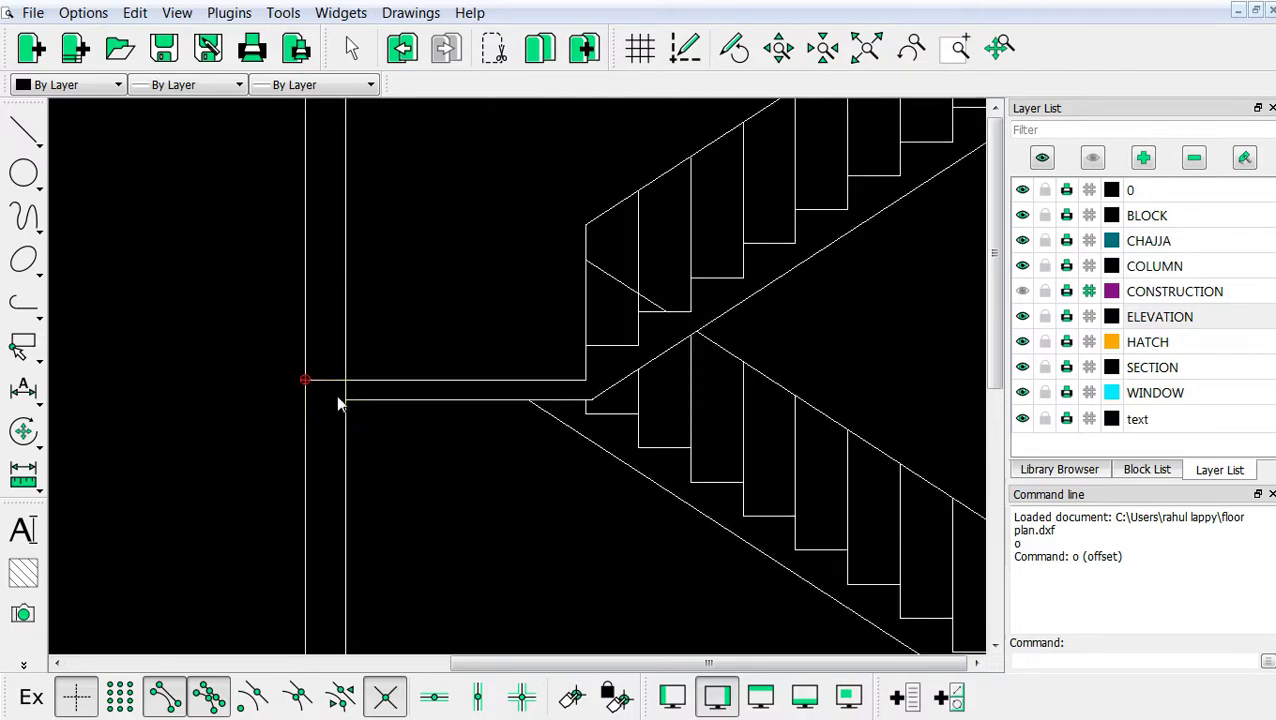
text(o)
key(Return)
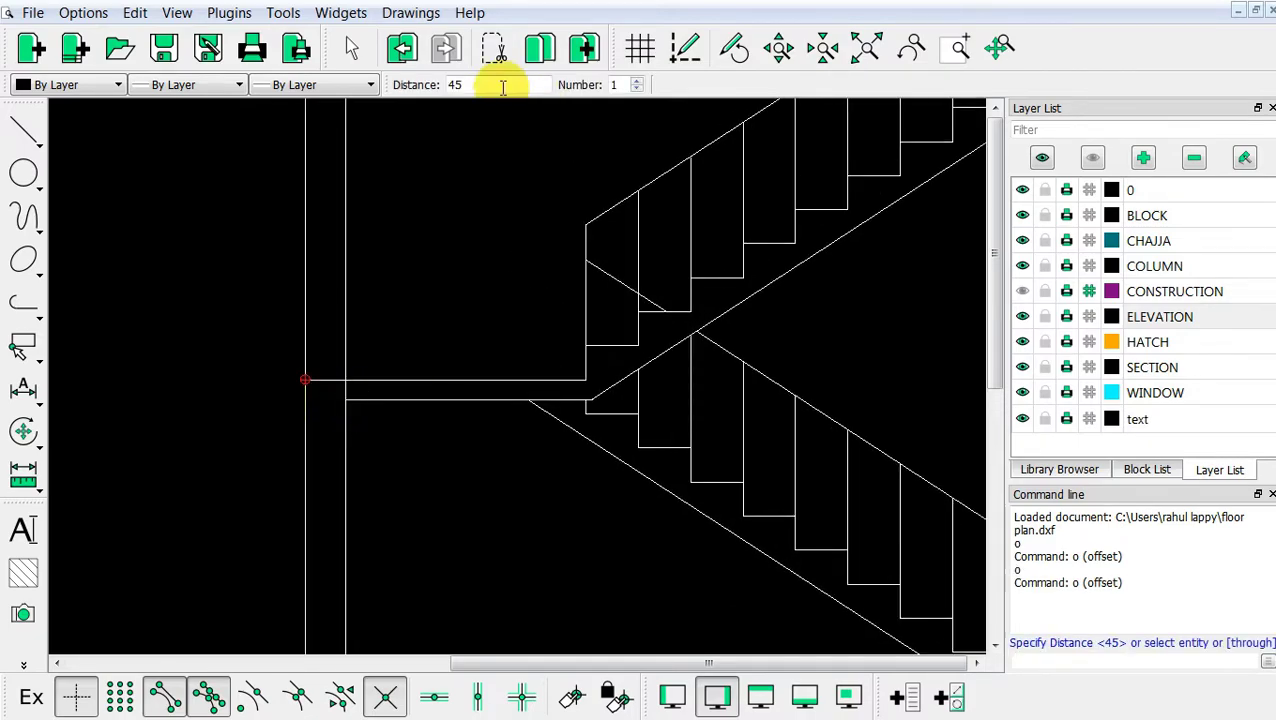
drag(507, 84, 456, 86)
double_click(456, 86)
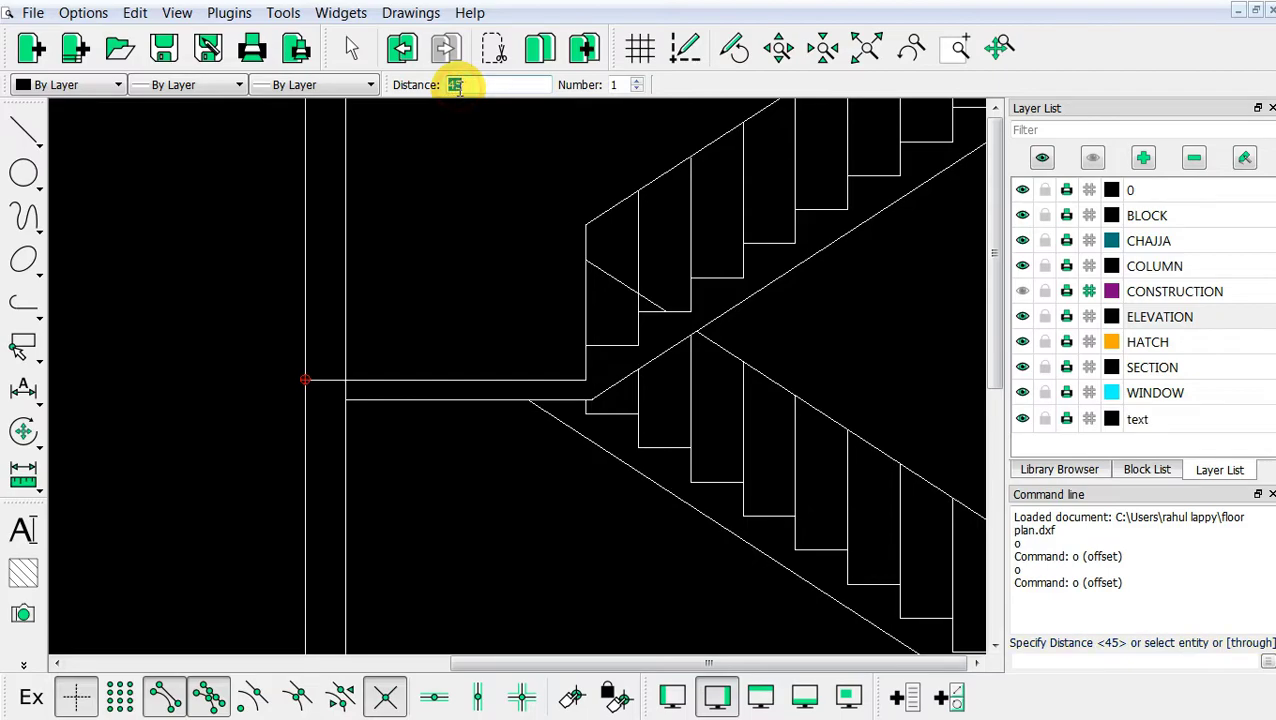
text(15)
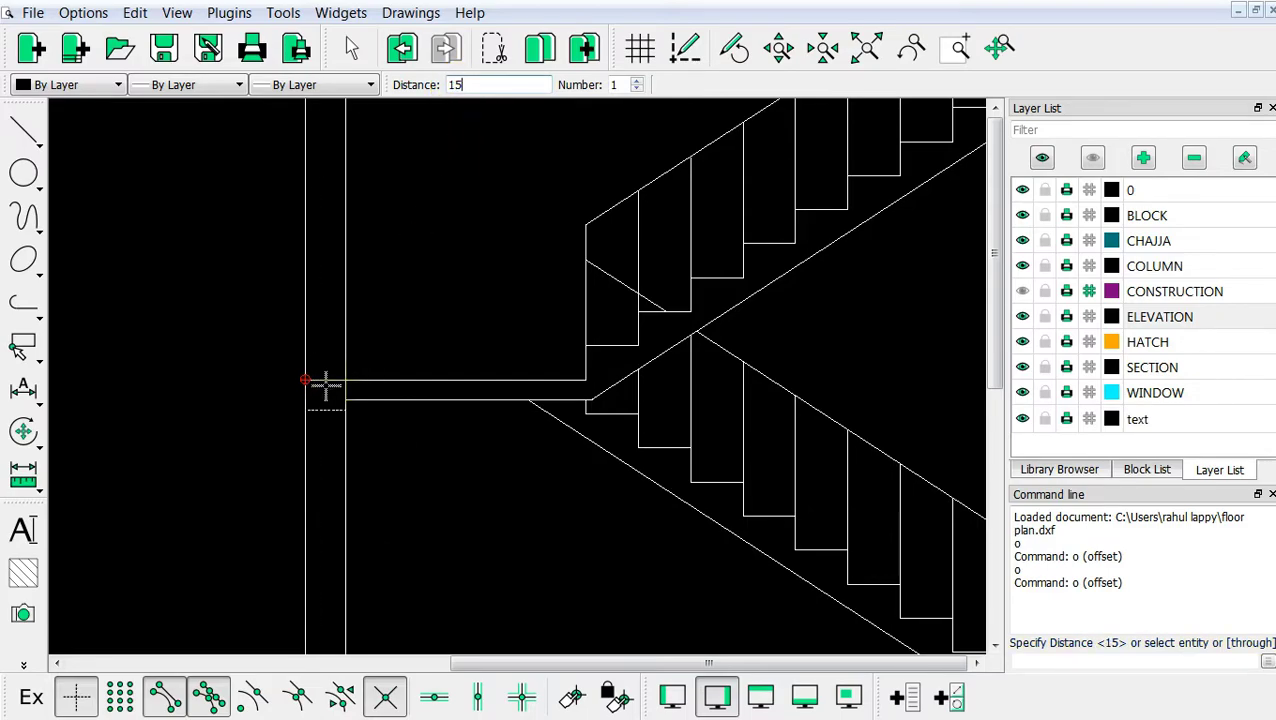
click(325, 386)
right_click(325, 386)
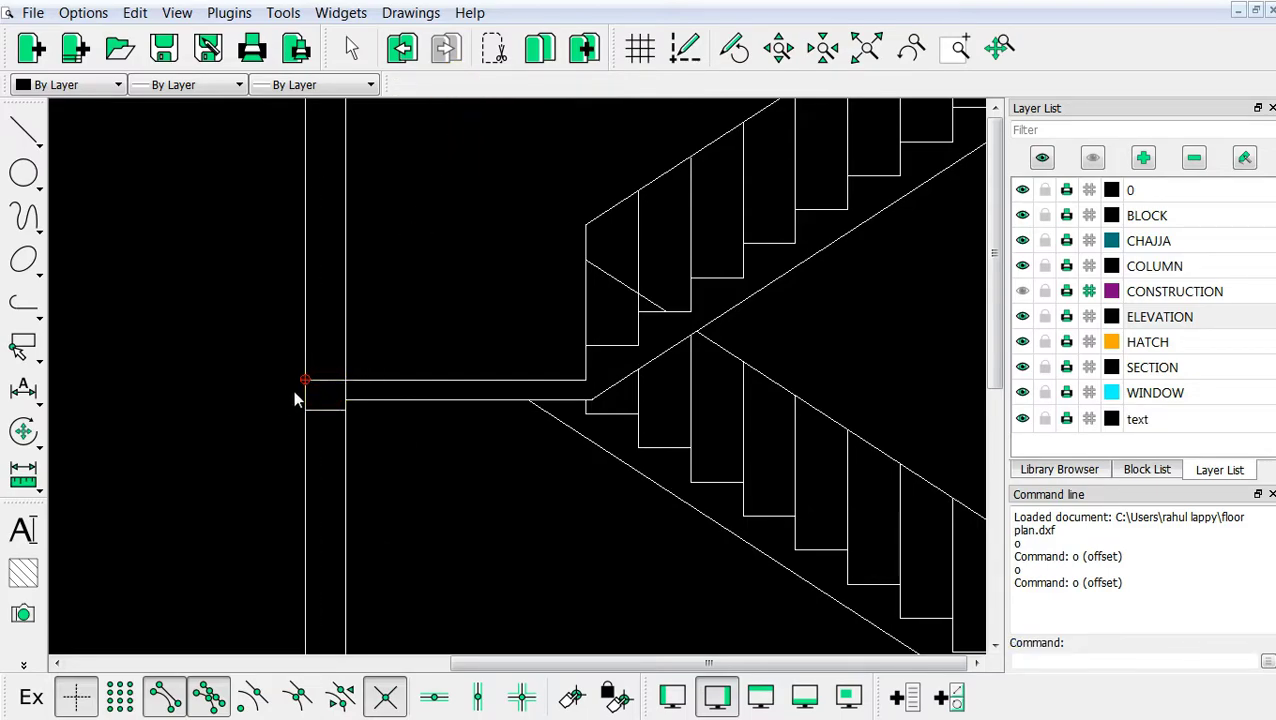
Draw a 45-long horizontal line projecting out from the wall's outer face
scroll(260, 370, up, 2)
click(38, 136)
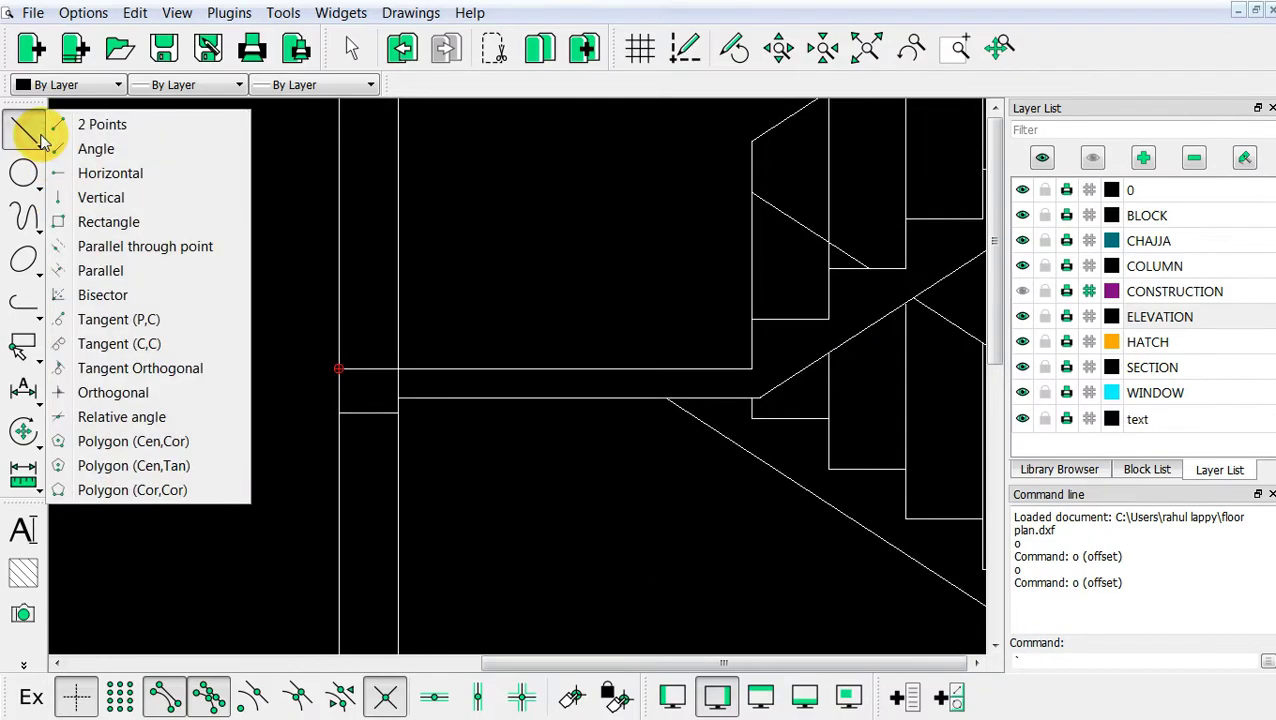
click(88, 172)
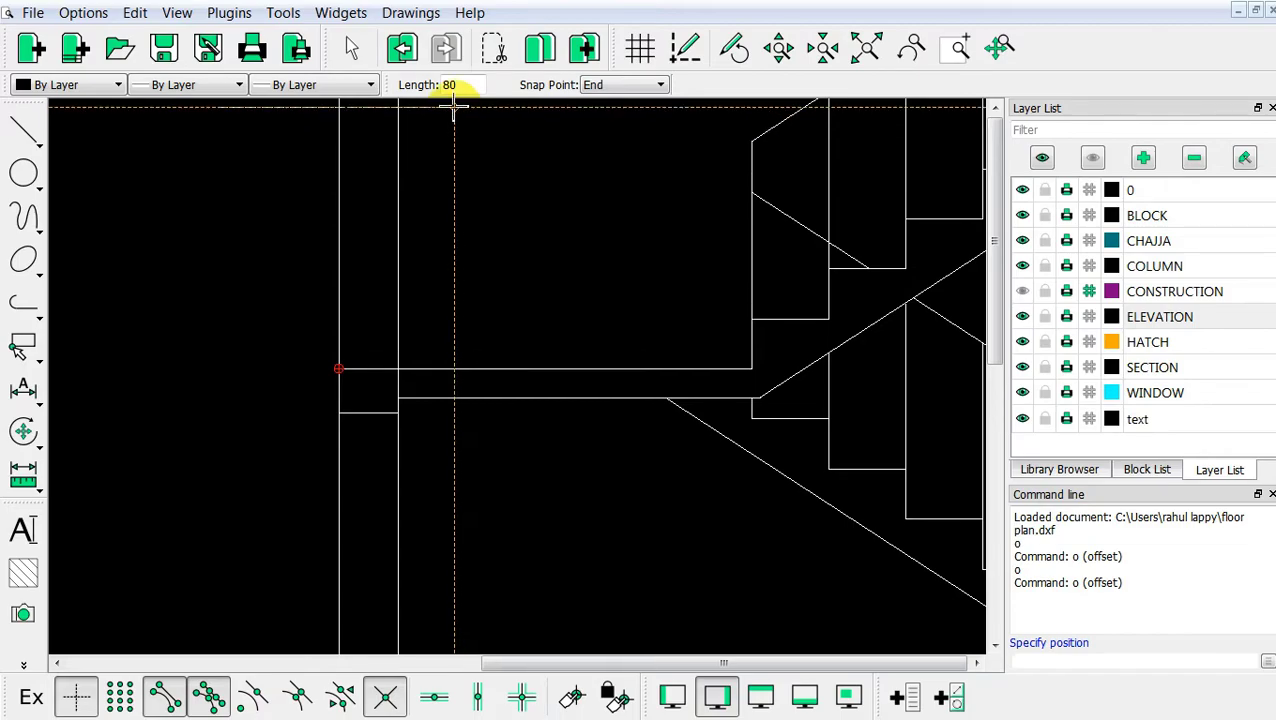
double_click(449, 84)
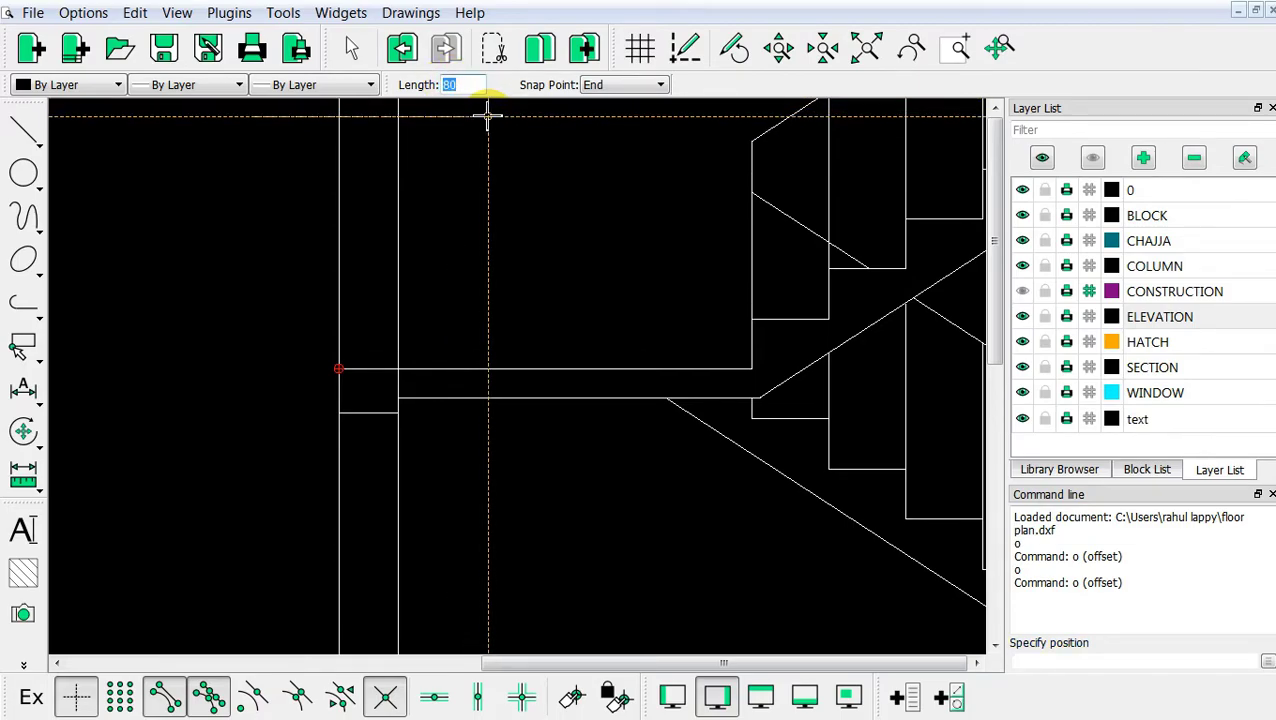
text(45)
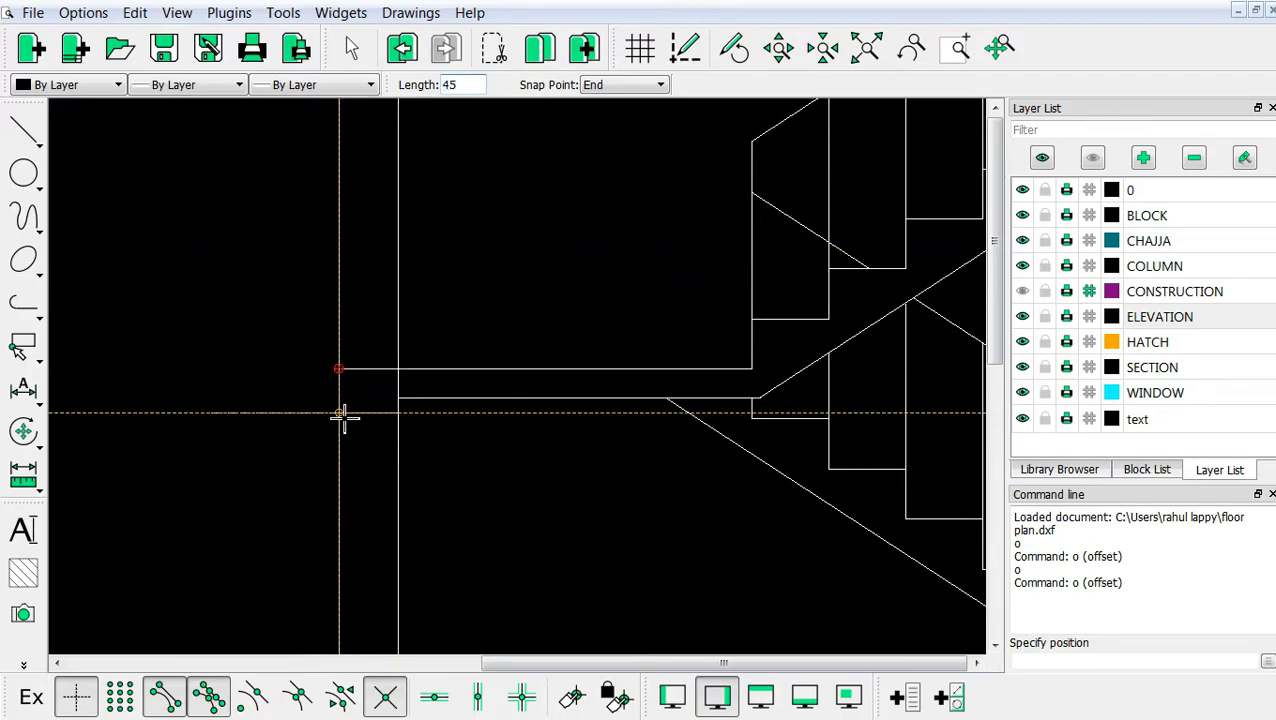
click(342, 413)
key(Escape)
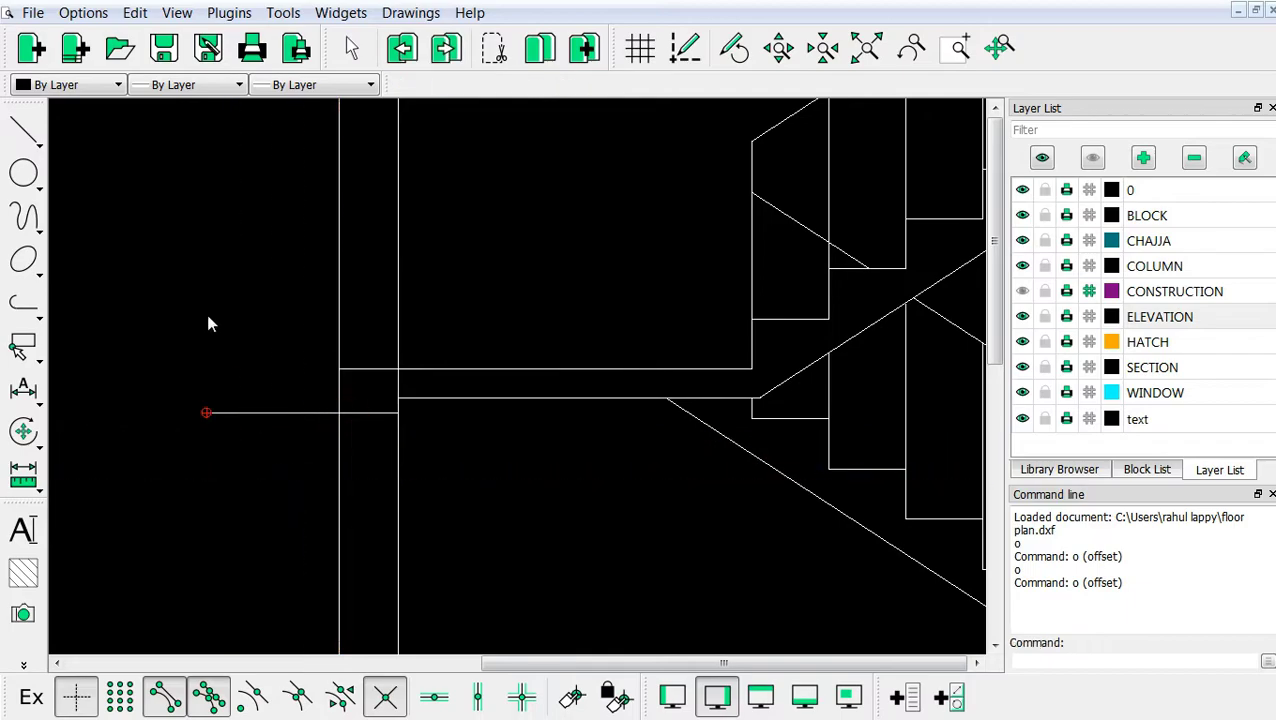
Add a short vertical upstand, anchored at its start, at the projection's outer end
click(47, 139)
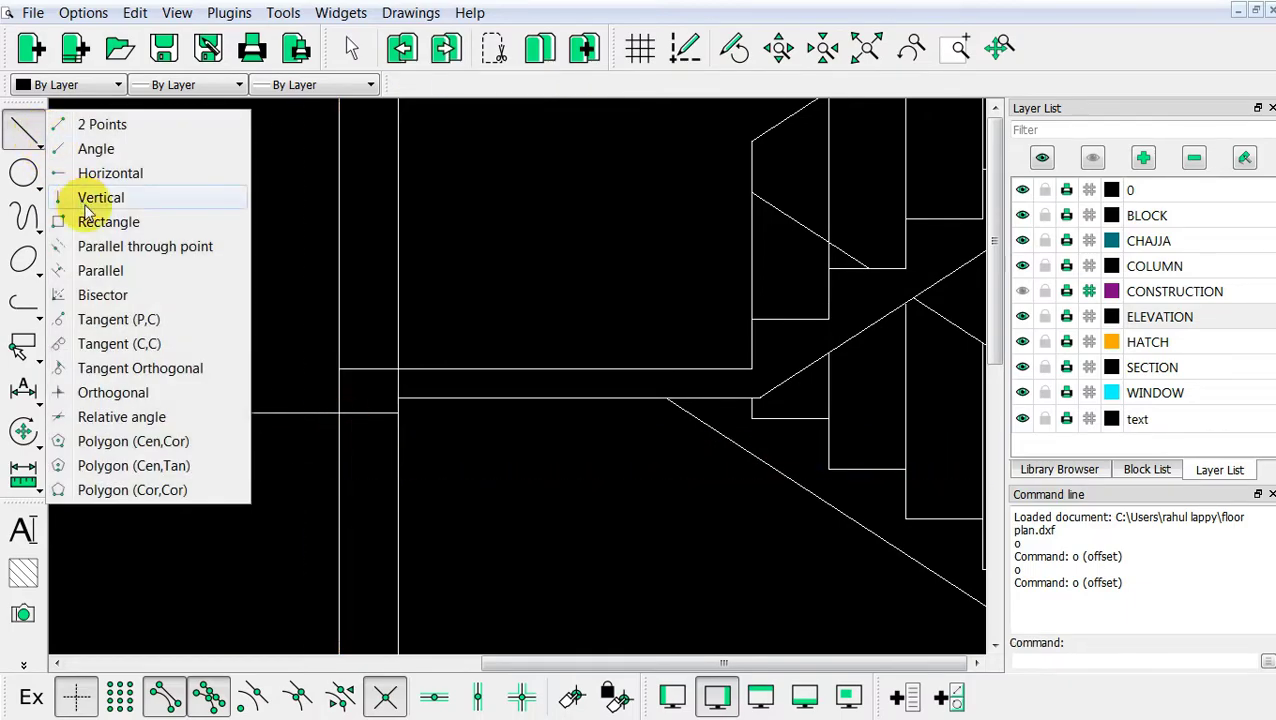
click(68, 194)
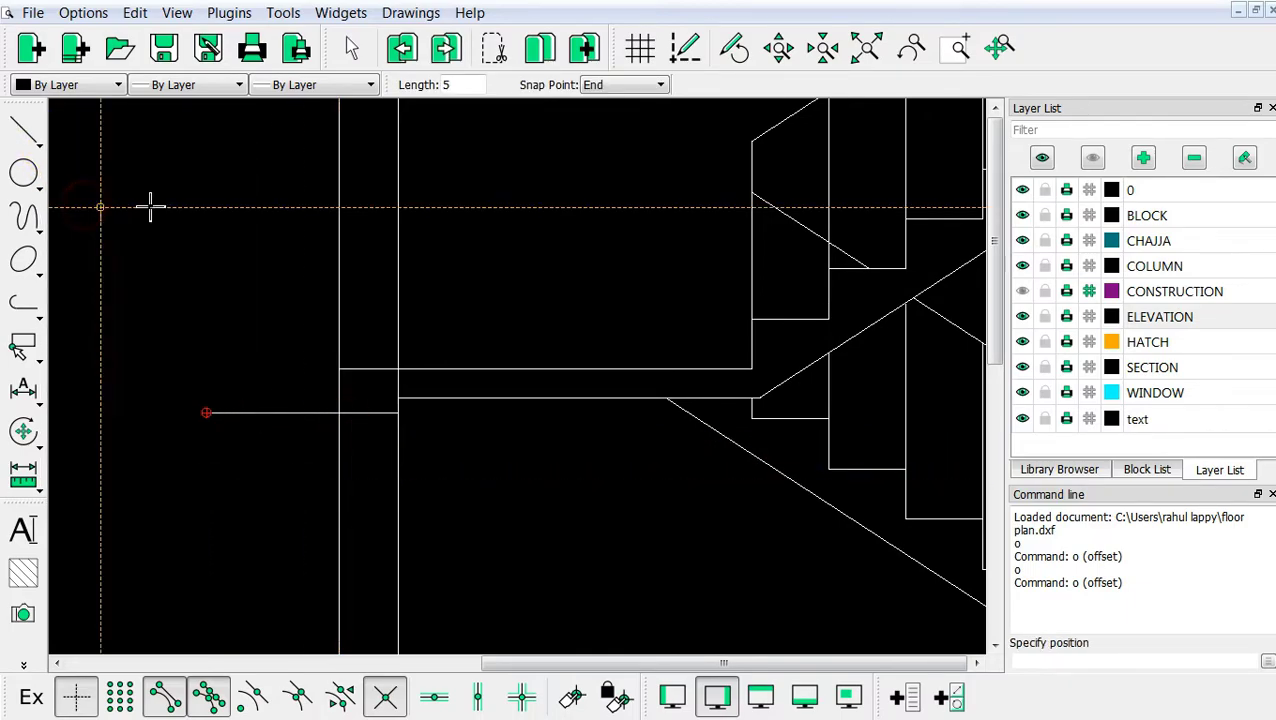
click(596, 86)
click(597, 101)
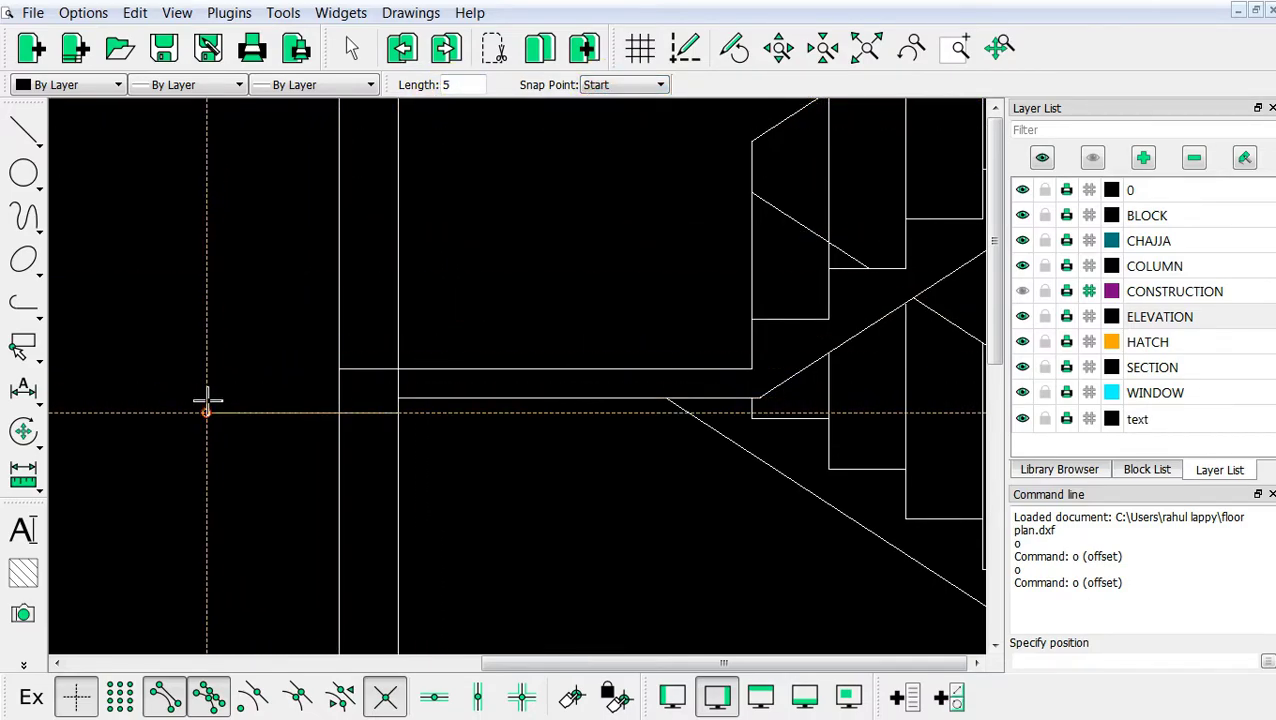
click(206, 410)
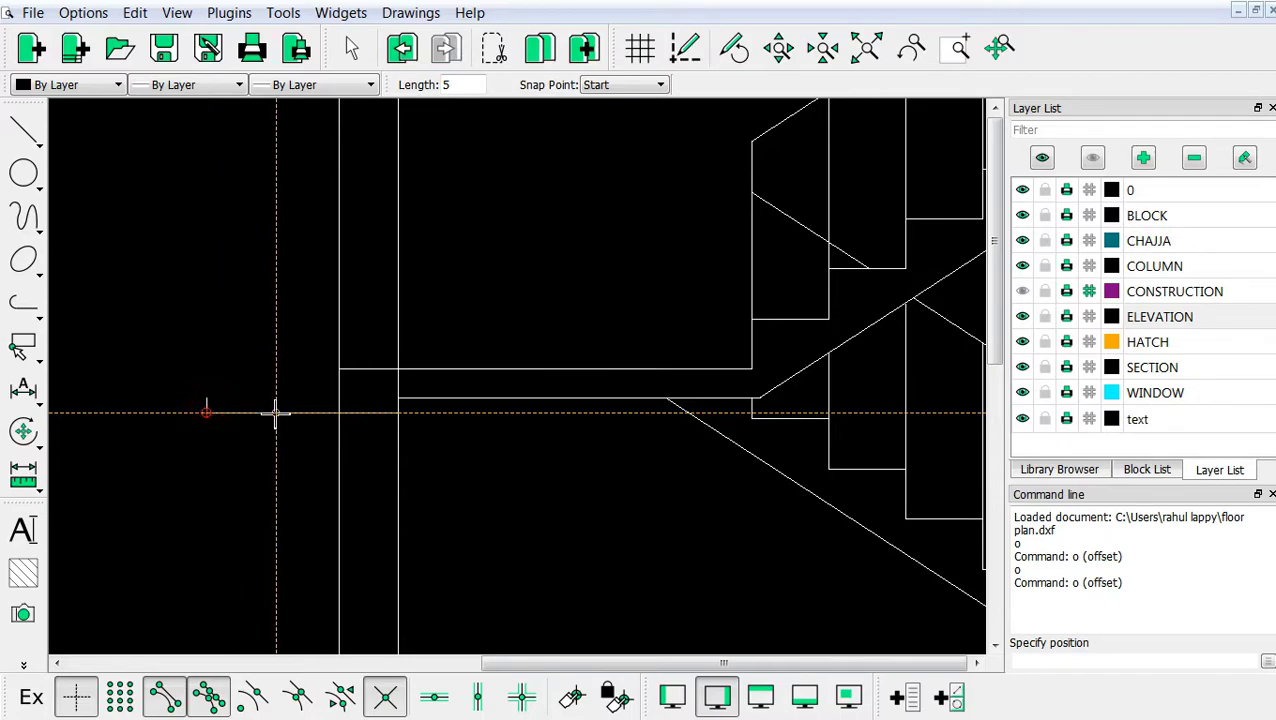
right_click(263, 384)
Draw a sloping line from the upstand's top back to the wall's outer face
right_click(229, 281)
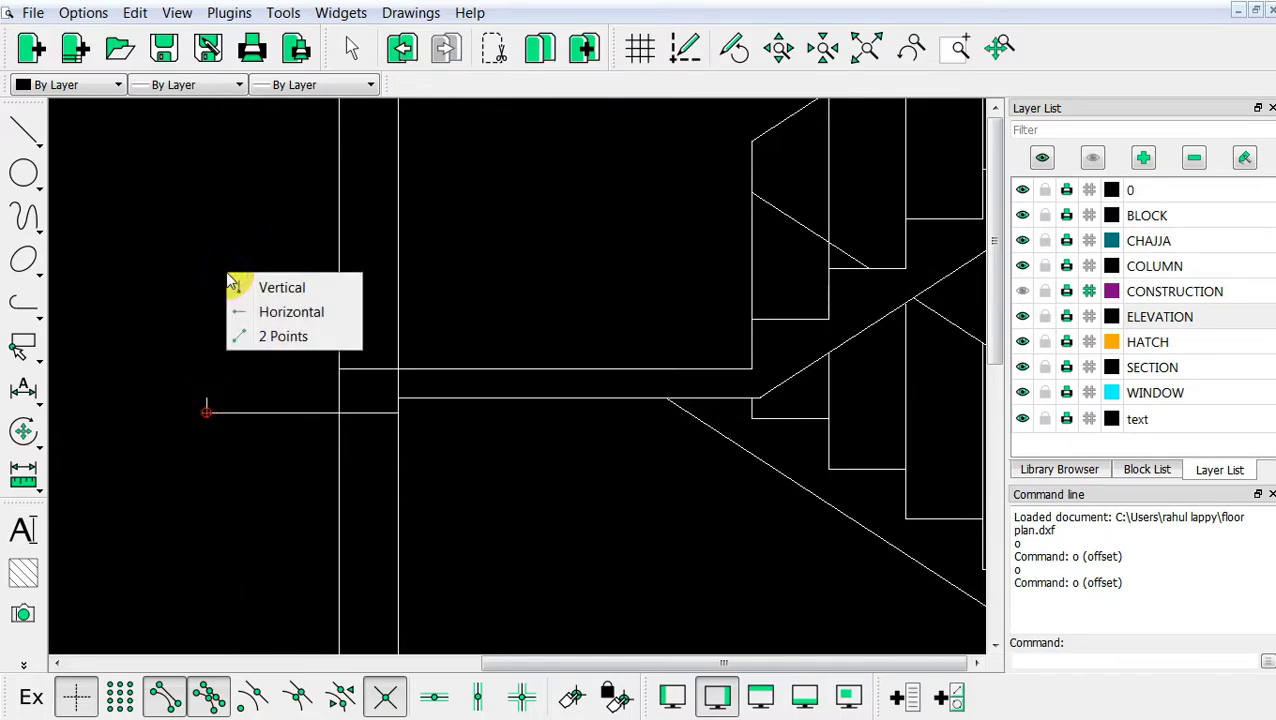
click(250, 338)
scroll(296, 366, up, 1)
scroll(293, 390, up, 2)
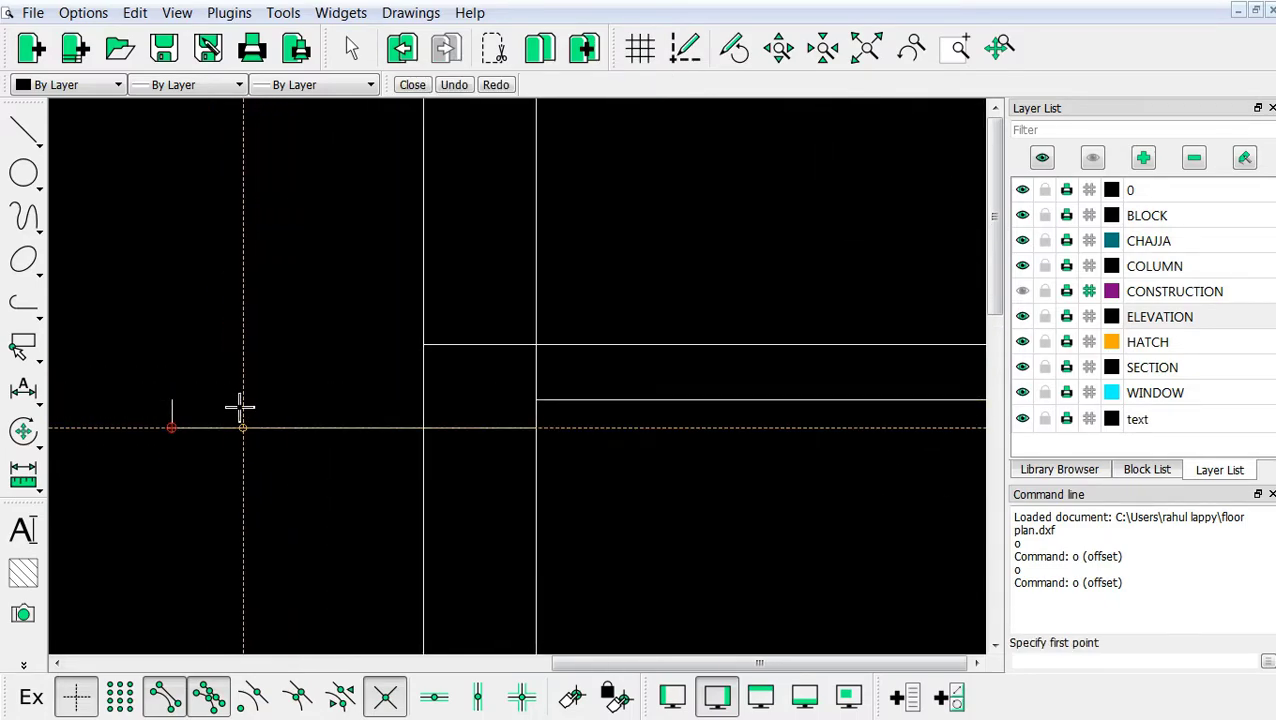
click(177, 399)
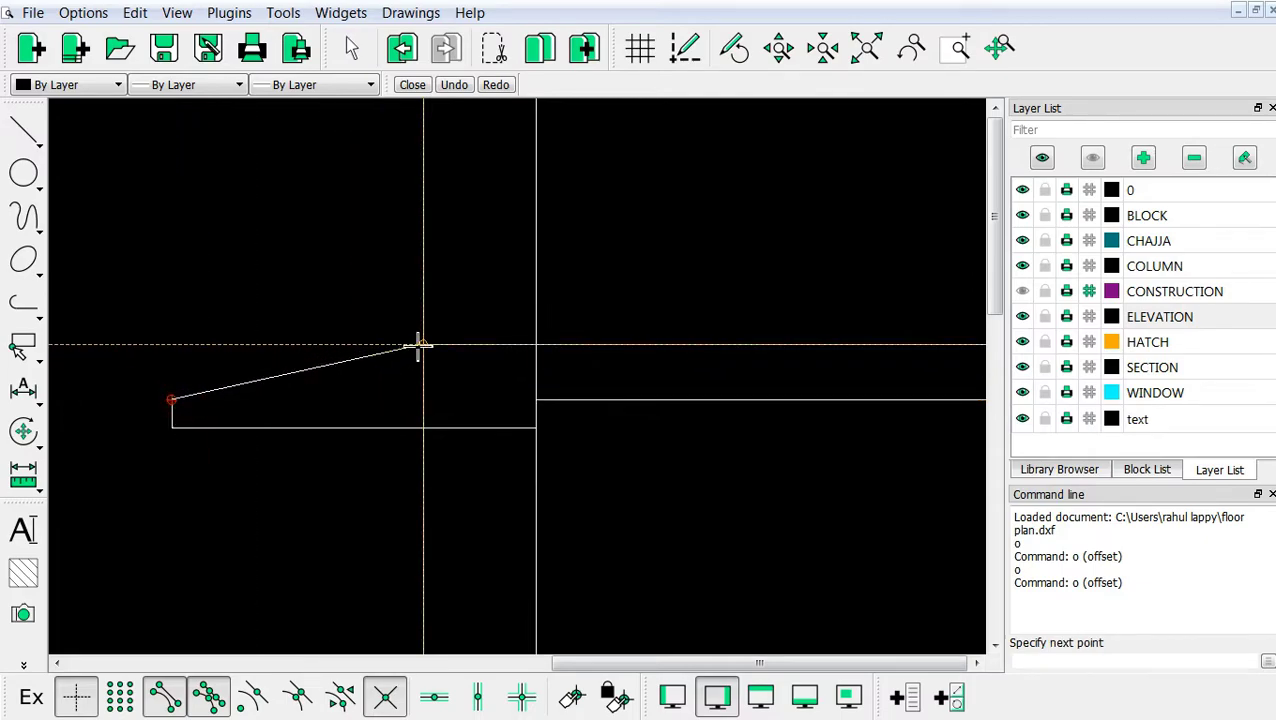
click(419, 346)
right_click(425, 353)
scroll(460, 395, down, 2)
Cut the projection line and the wall line at both floor-slab edges
scroll(513, 403, up, 1)
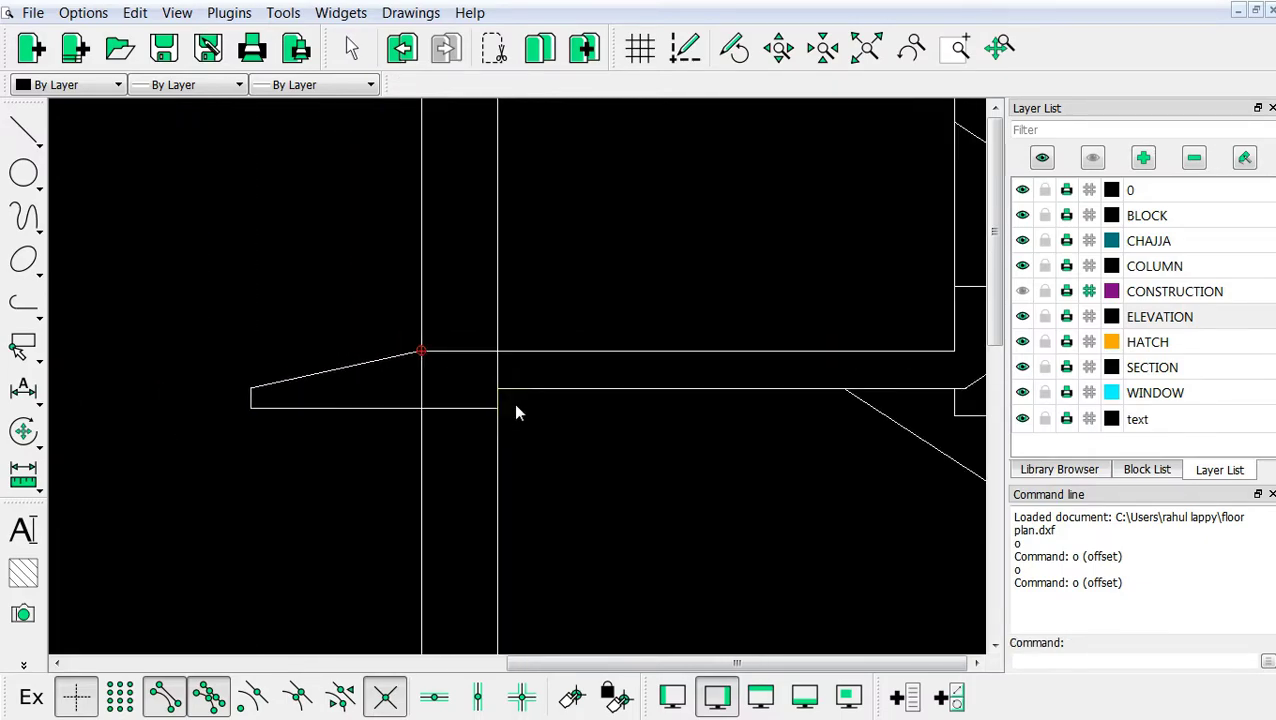
scroll(290, 420, down, 1)
scroll(508, 360, up, 1)
scroll(505, 358, up, 2)
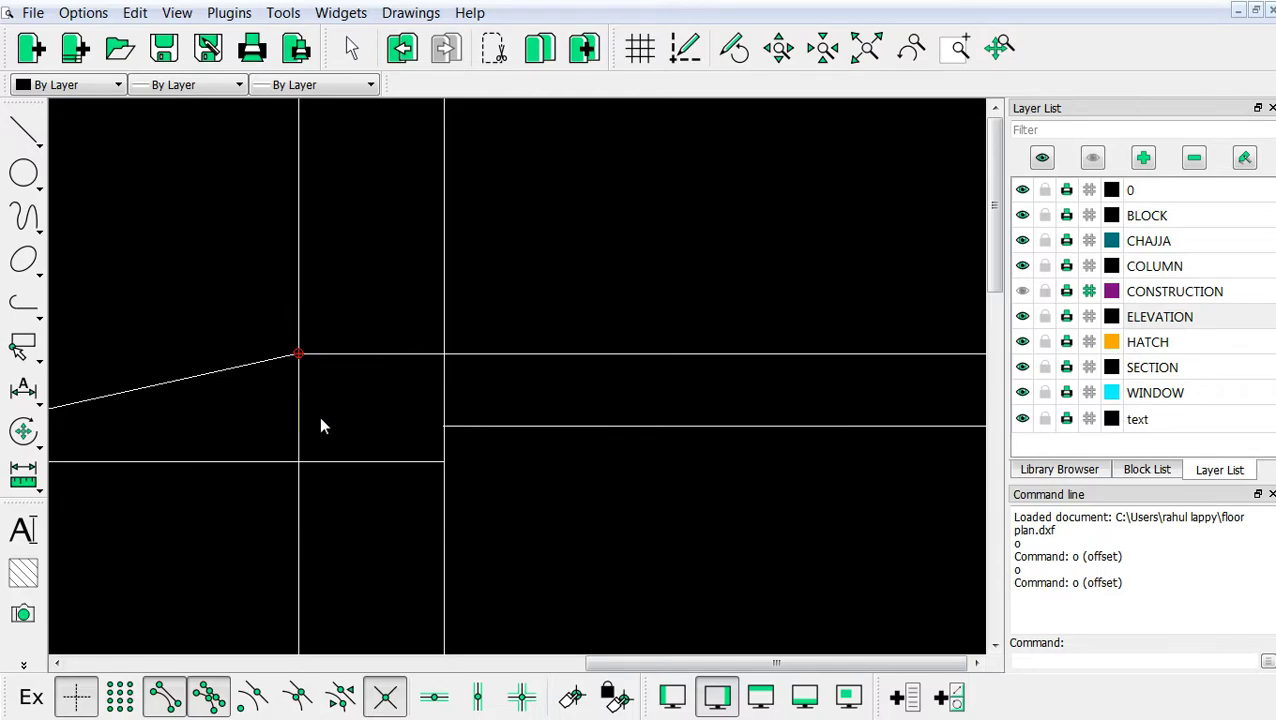
scroll(320, 426, down, 2)
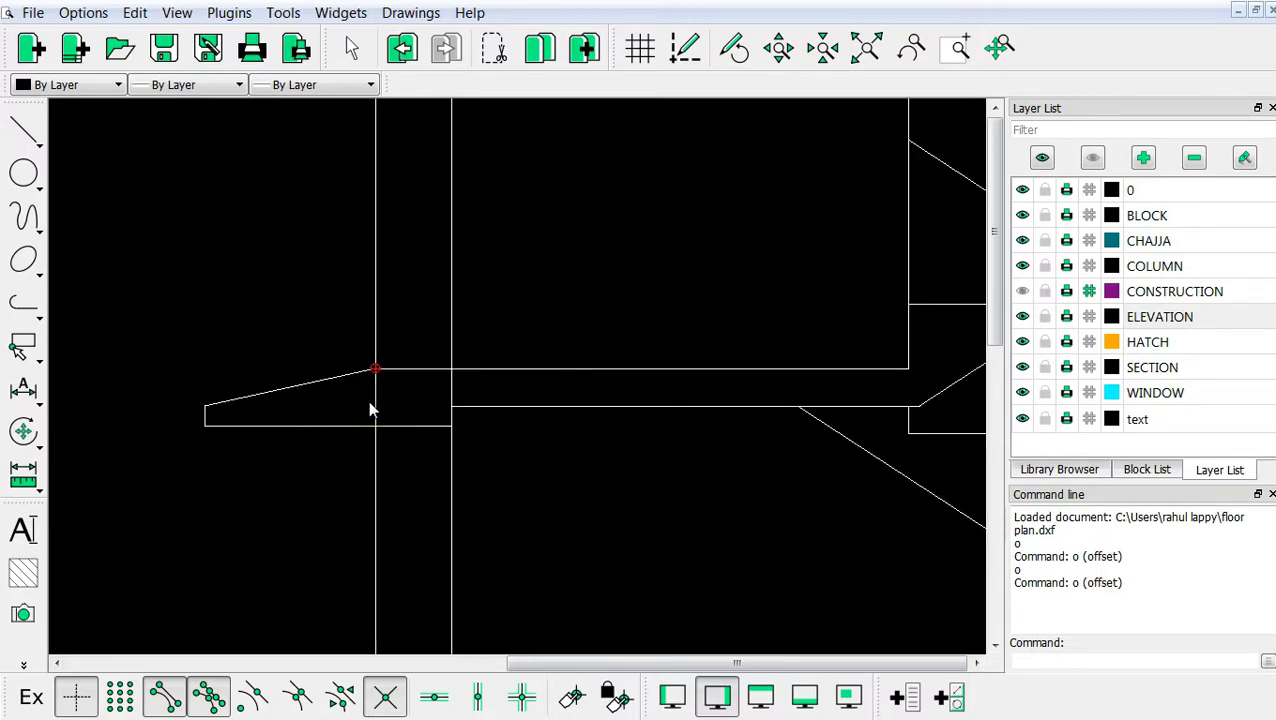
text(cut)
key(Return)
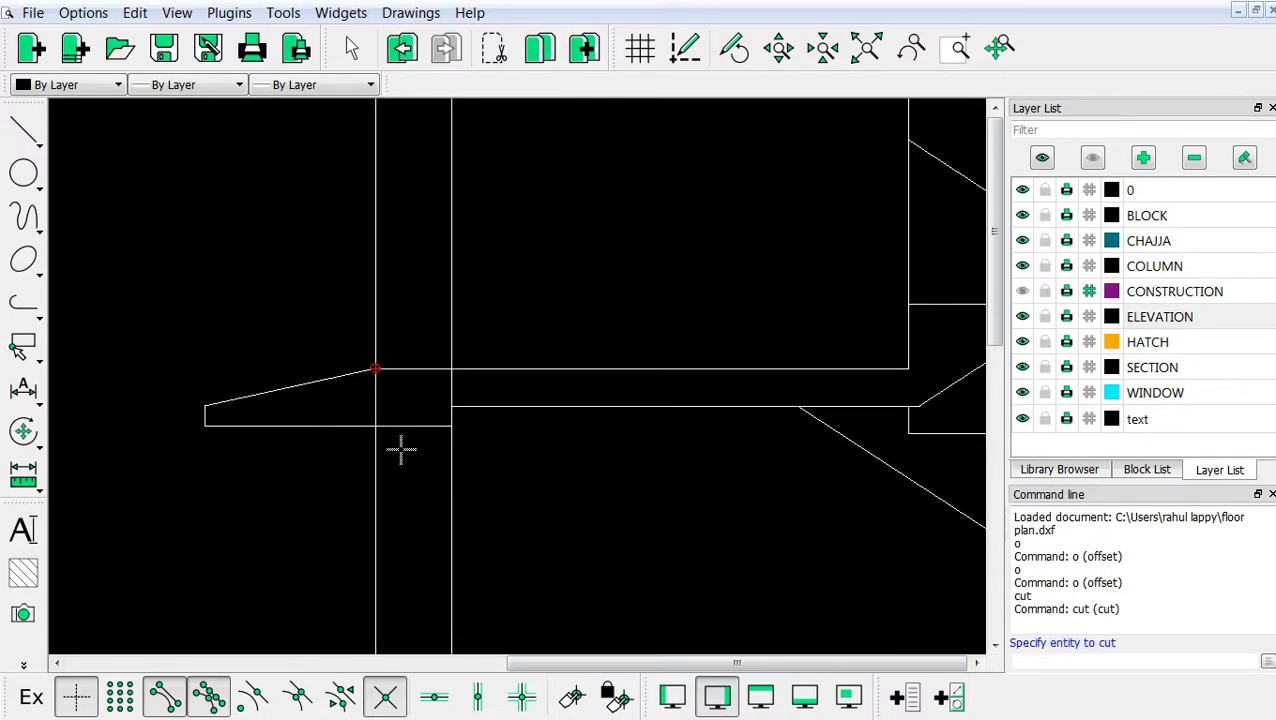
click(376, 426)
click(379, 427)
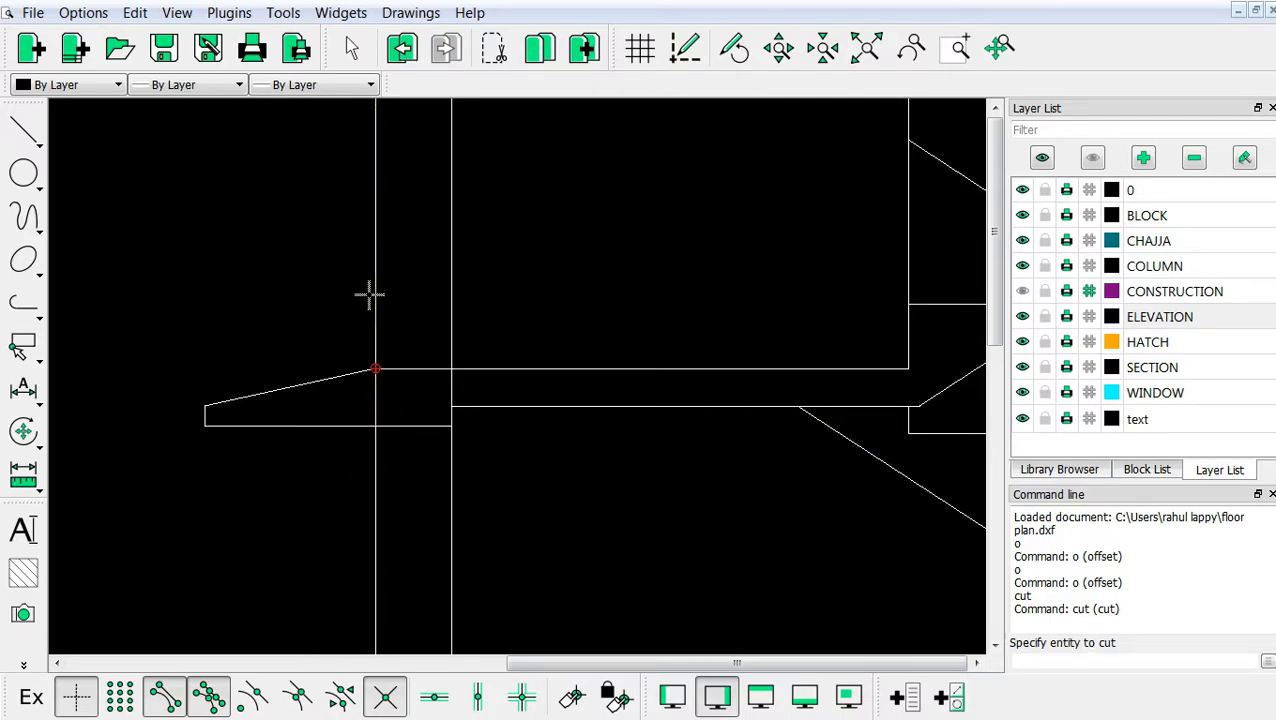
click(373, 290)
click(377, 368)
click(452, 464)
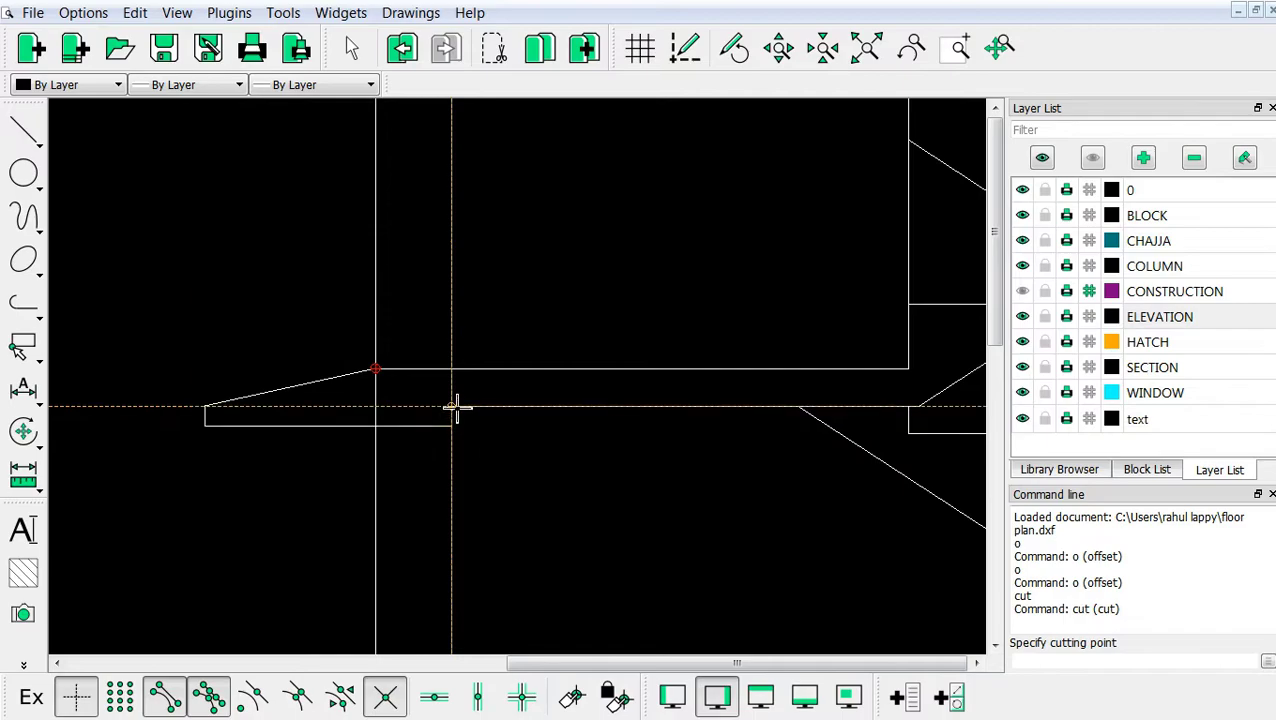
click(453, 406)
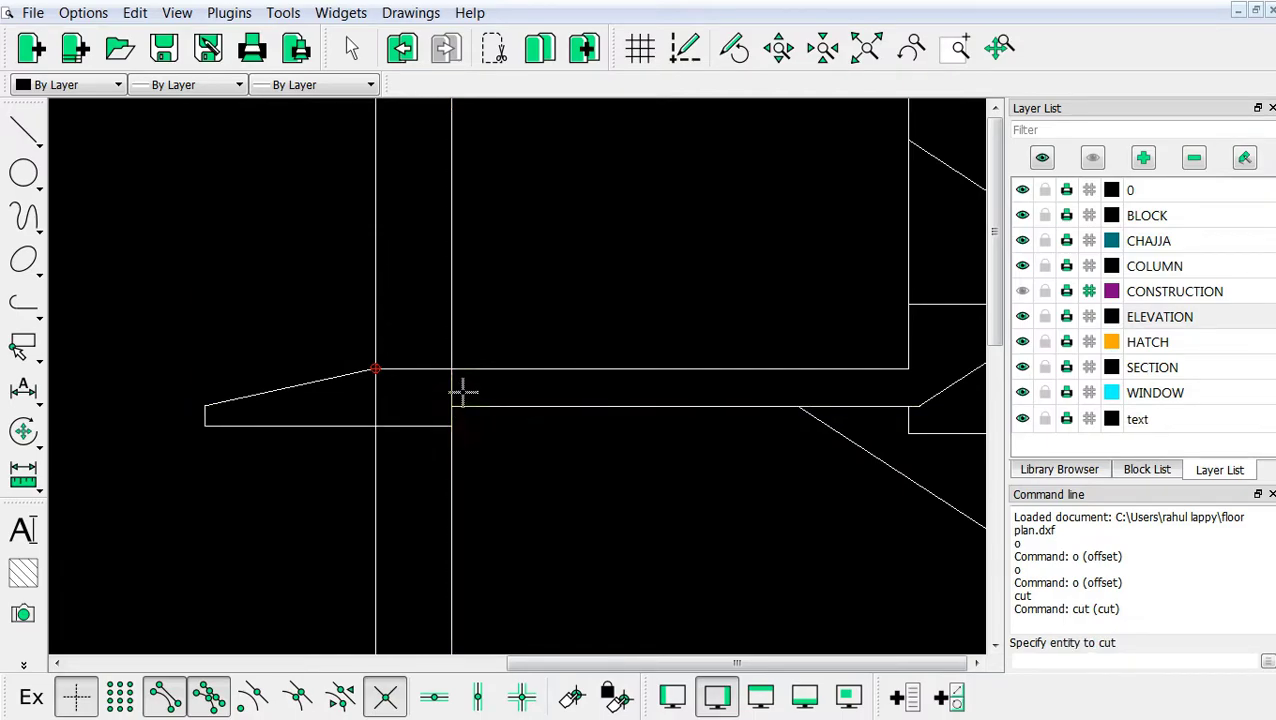
click(452, 298)
click(451, 366)
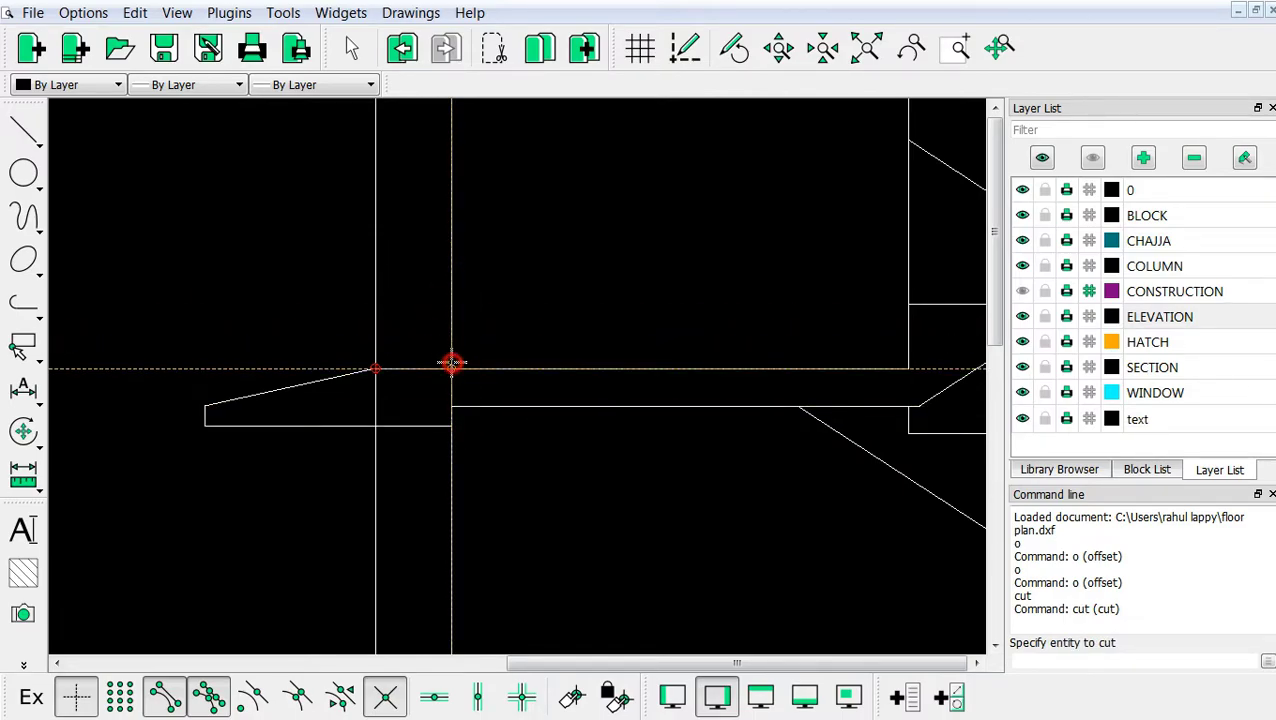
key(Escape)
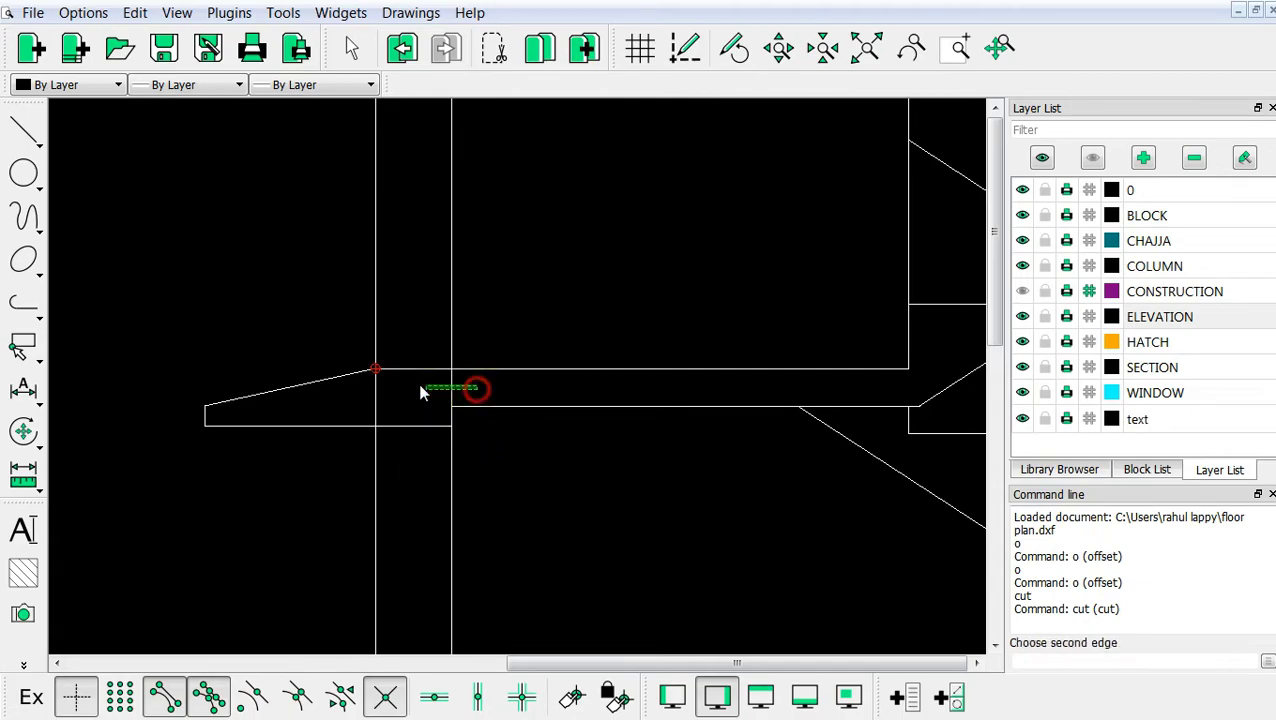
Window-select the short wall piece inside the slab and delete it
drag(475, 392, 418, 412)
key(Delete)
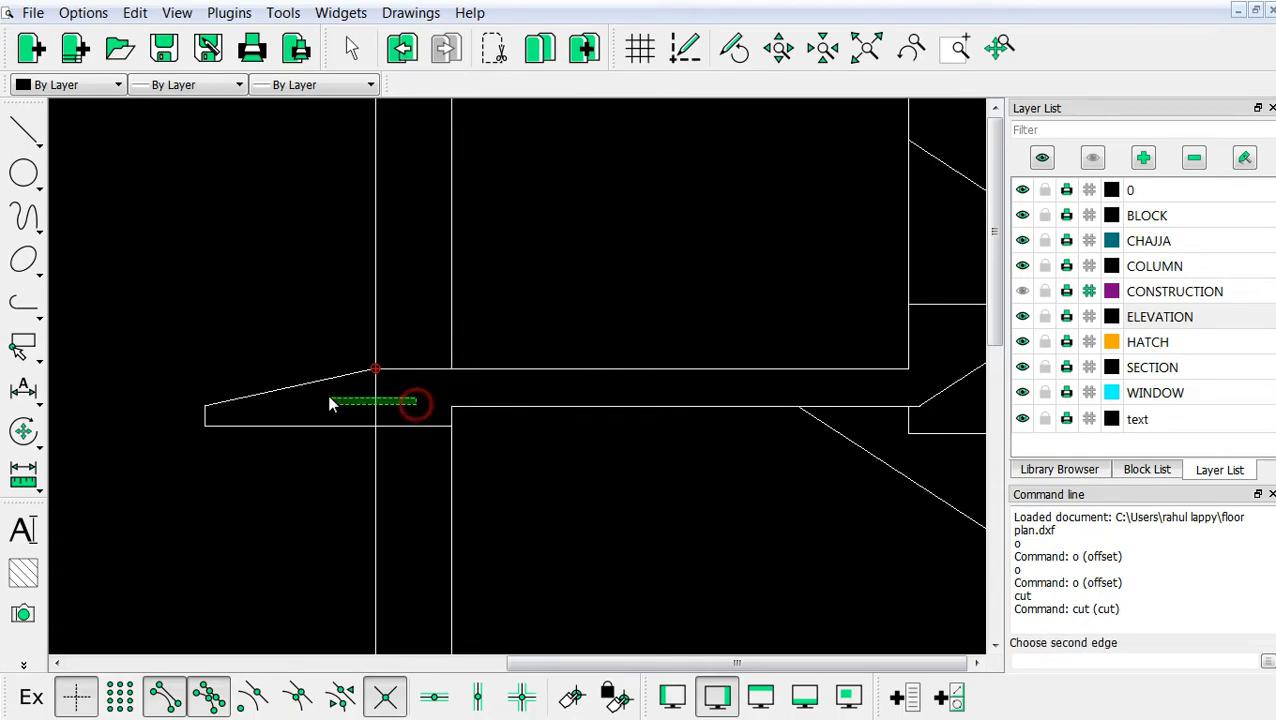
scroll(444, 462, down, 5)
scroll(530, 485, down, 2)
scroll(600, 425, up, 2)
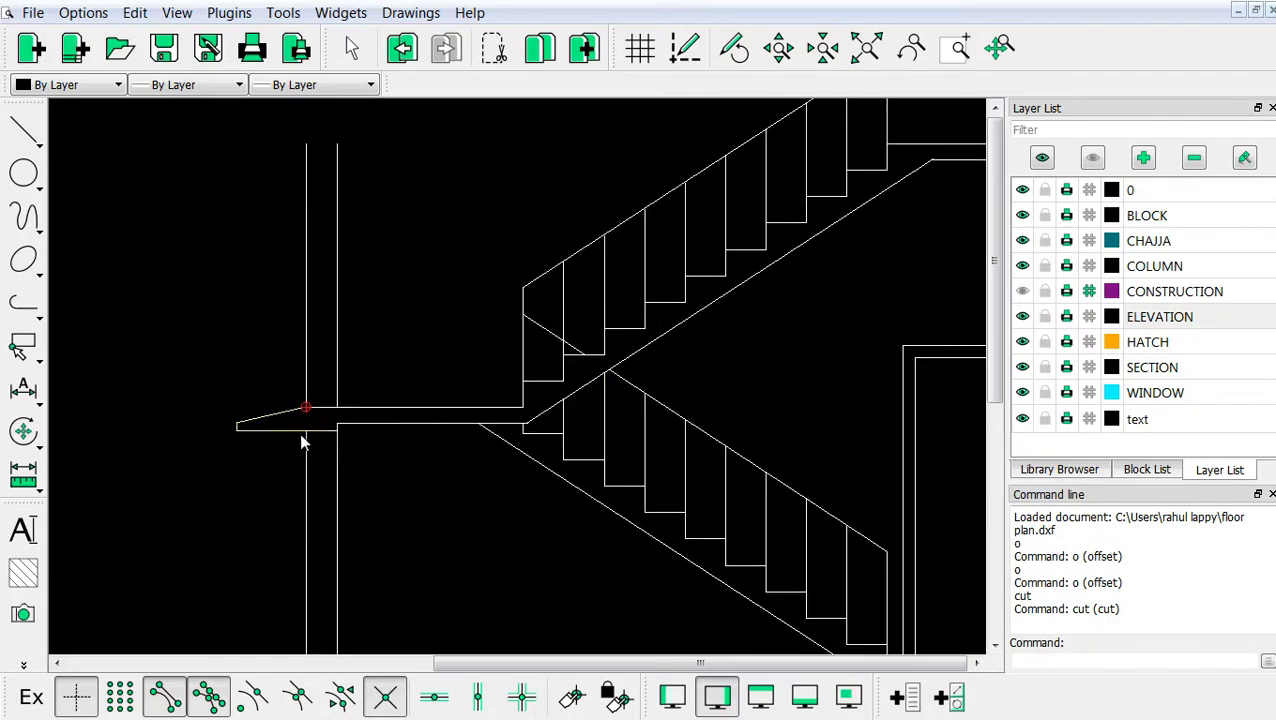
scroll(299, 433, down, 2)
scroll(350, 510, up, 1)
scroll(367, 517, up, 1)
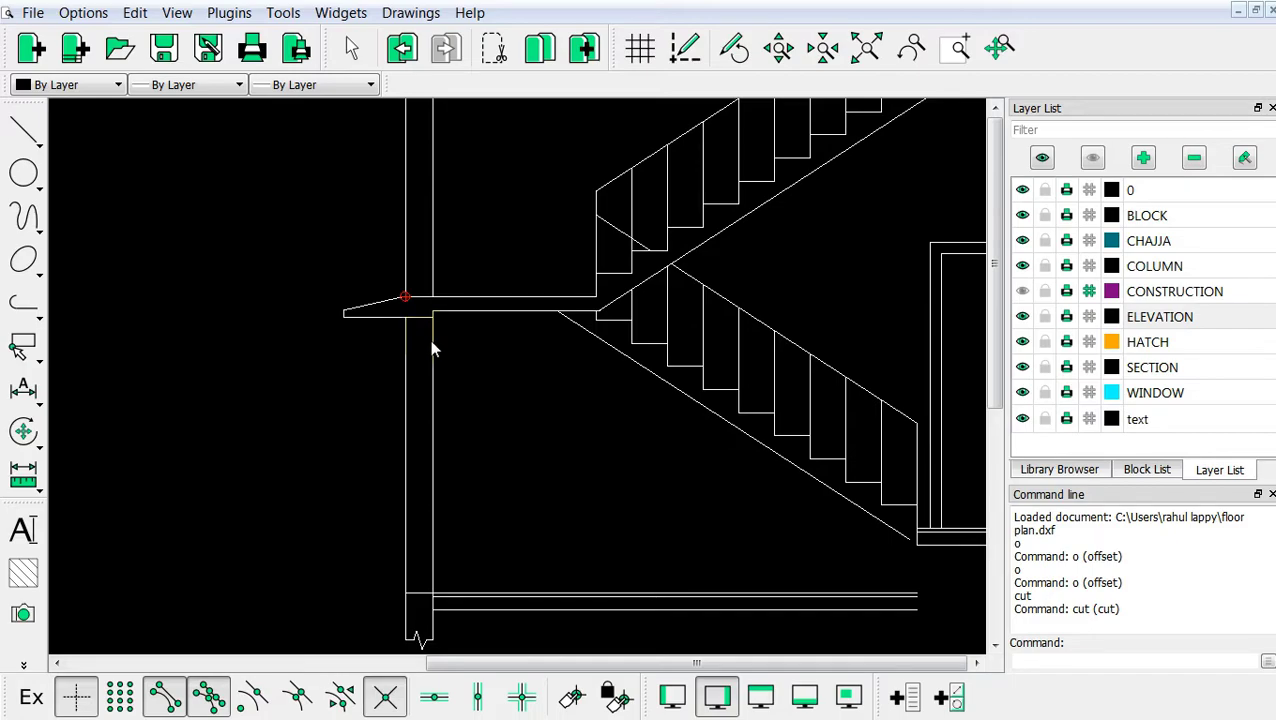
scroll(400, 347, down, 2)
scroll(403, 351, down, 1)
scroll(405, 350, down, 1)
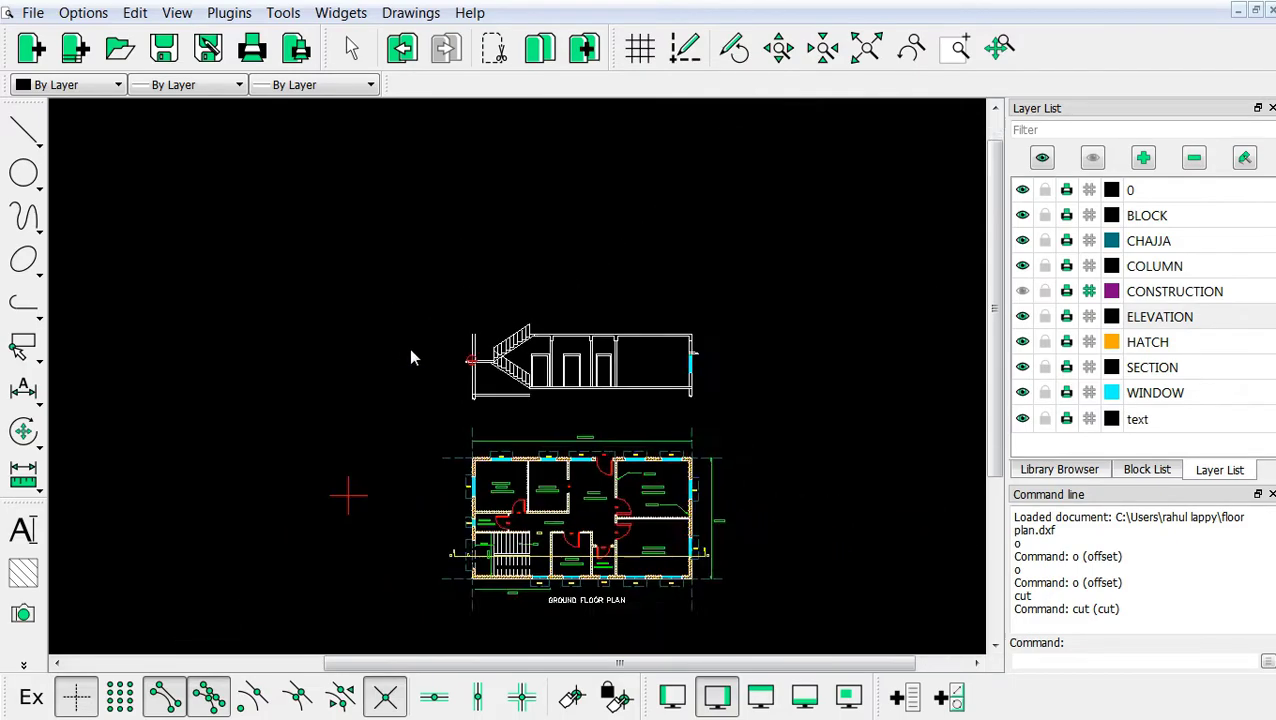
scroll(440, 420, down, 1)
scroll(490, 455, up, 2)
scroll(476, 540, down, 2)
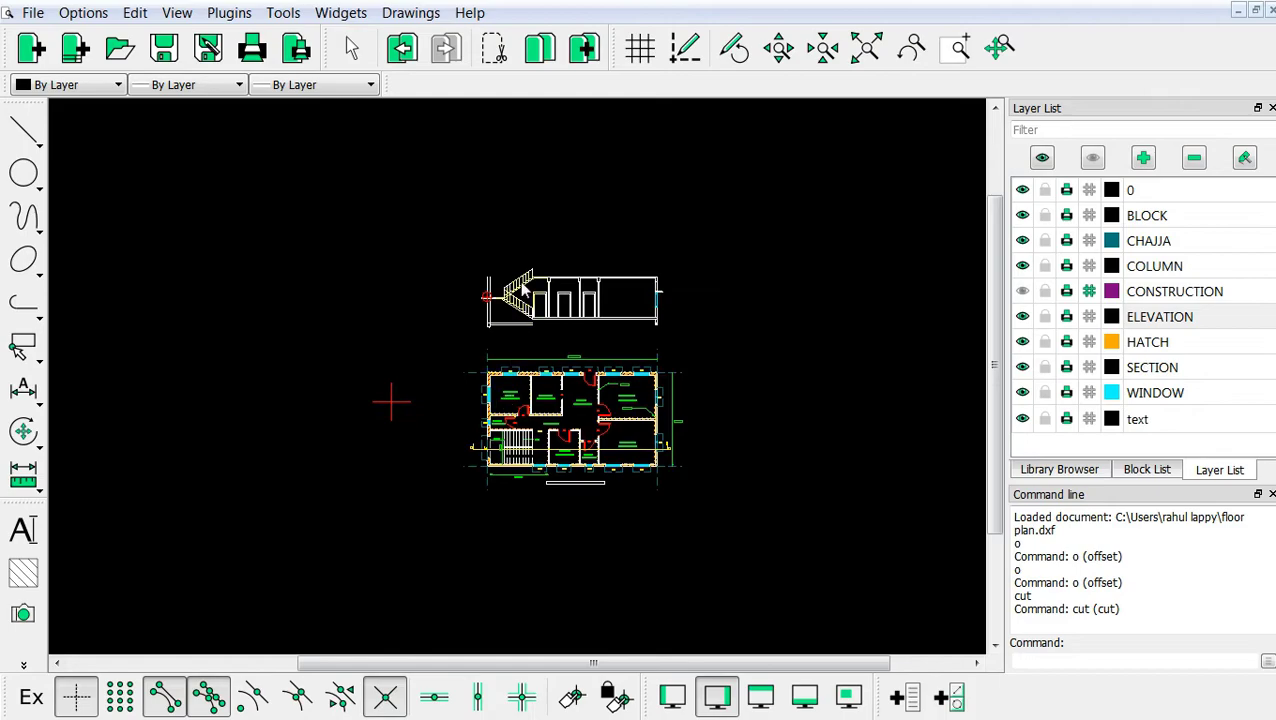
scroll(520, 290, up, 2)
scroll(455, 307, up, 3)
scroll(436, 291, up, 2)
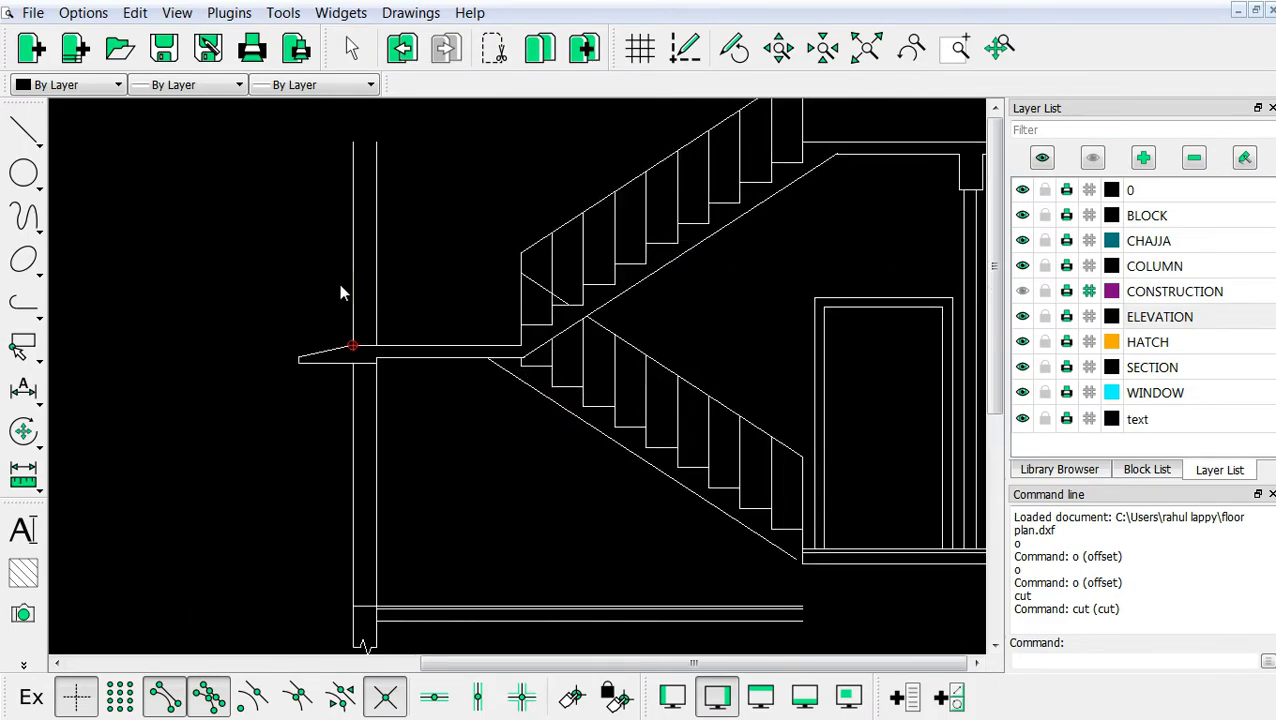
In red, offset the lower-left wall line 7 units so the copy runs inside the wall
click(88, 86)
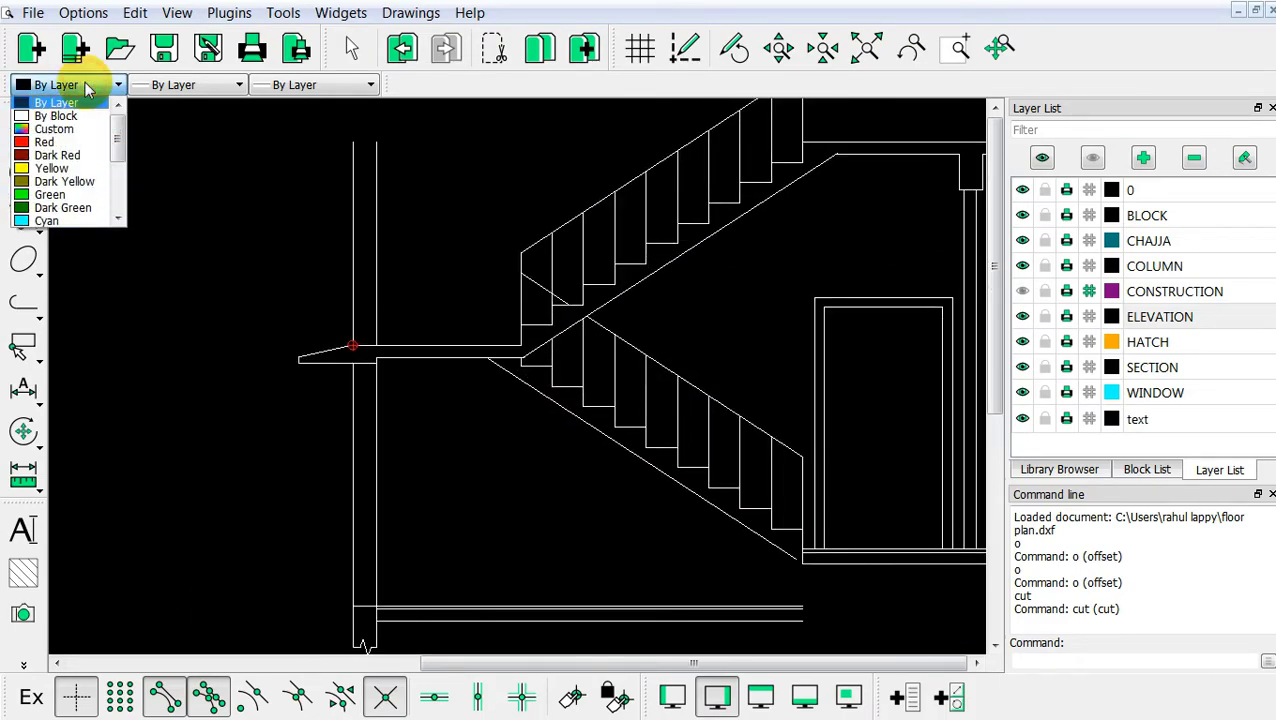
click(60, 142)
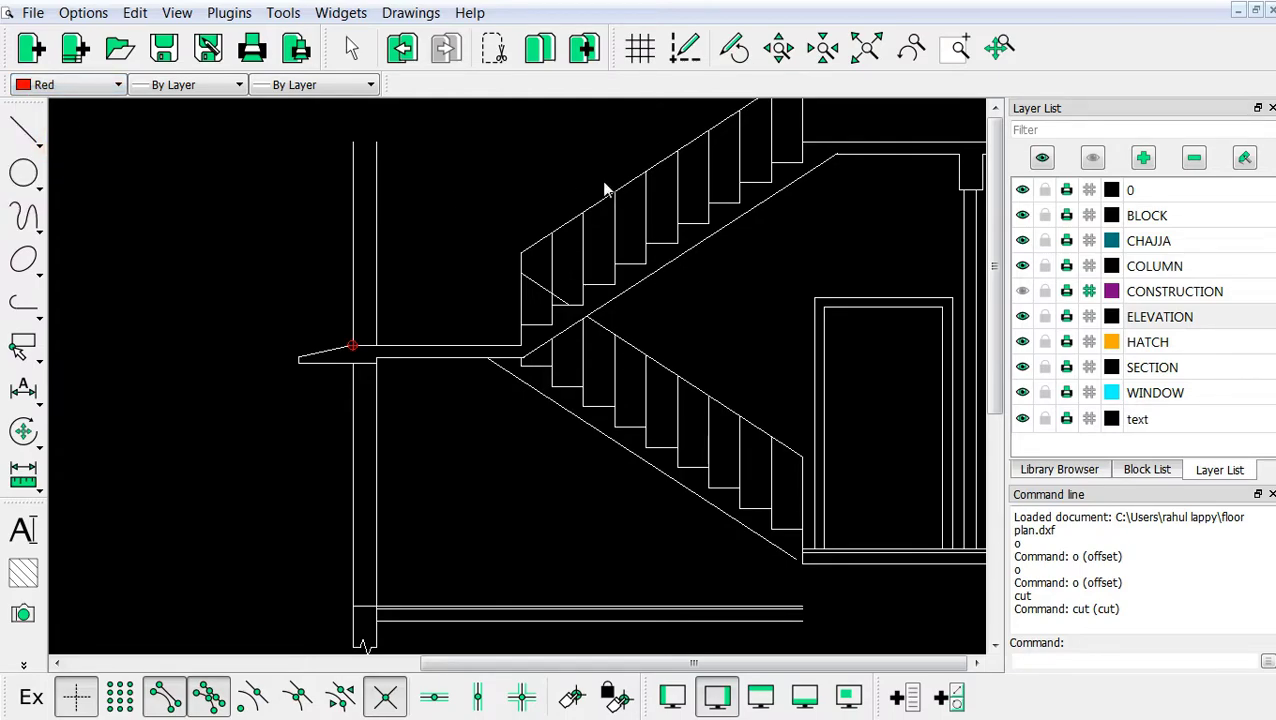
click(1152, 661)
text(o)
key(Return)
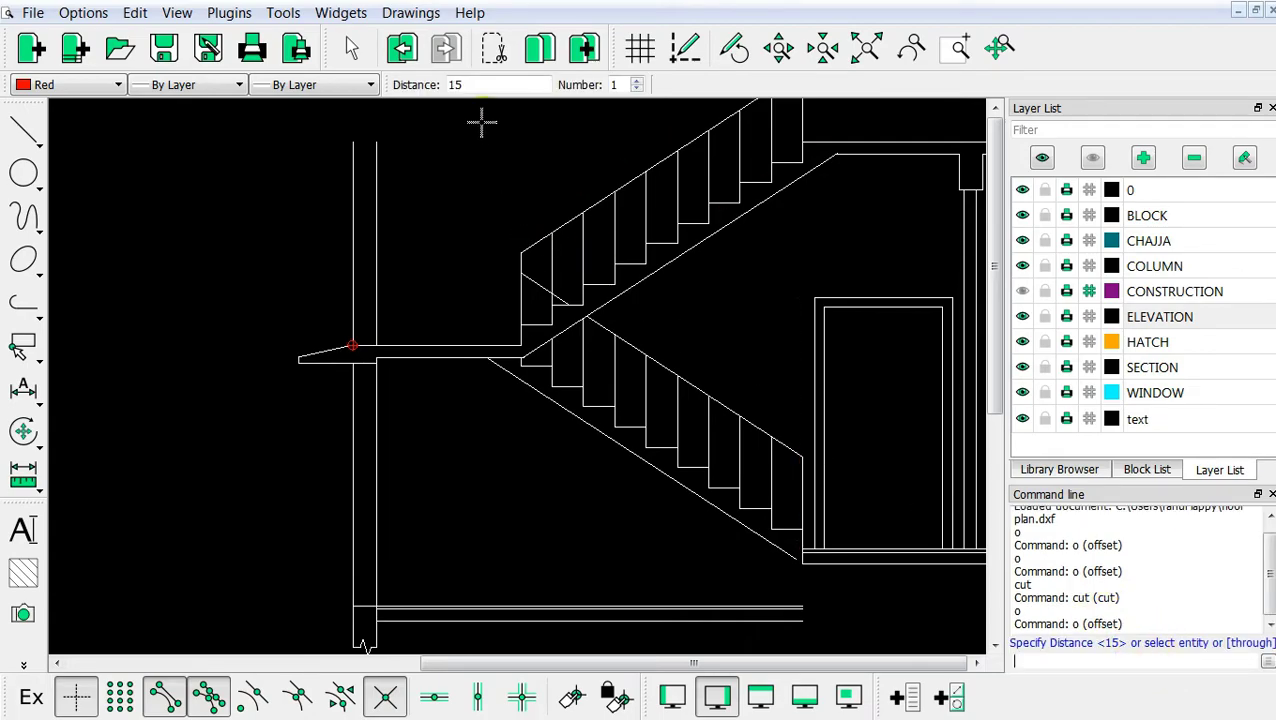
double_click(458, 84)
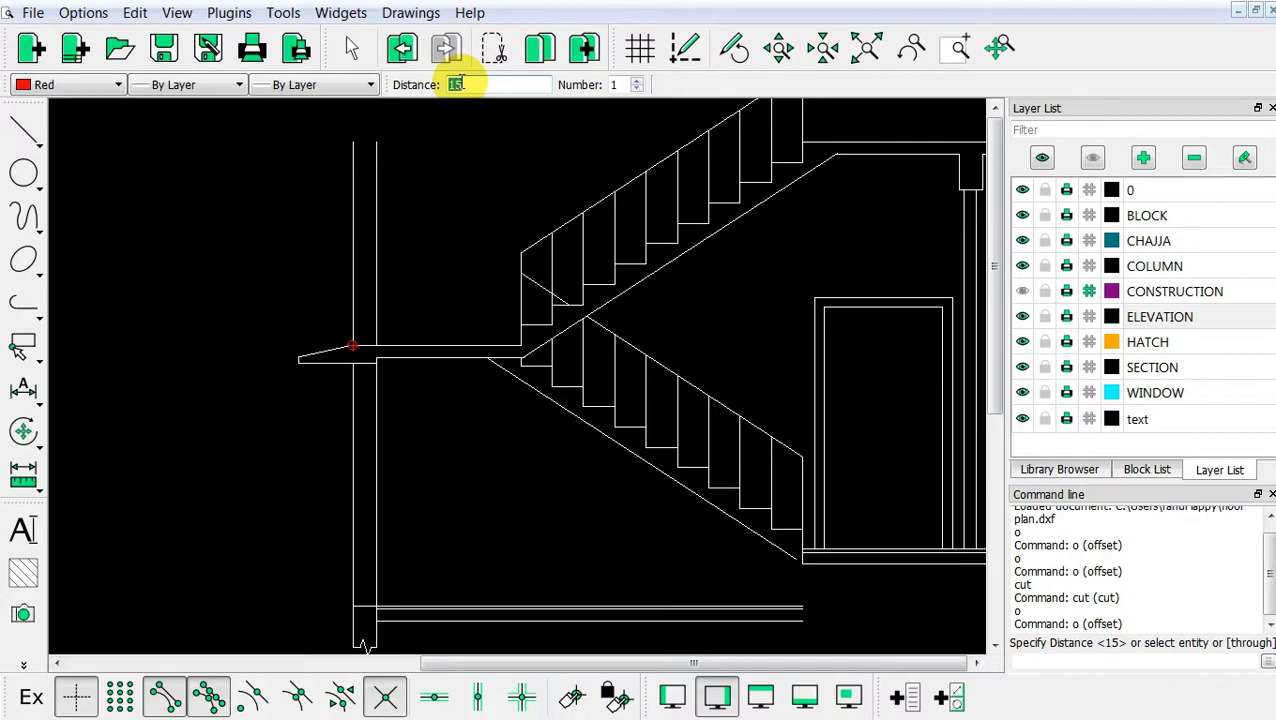
text(7)
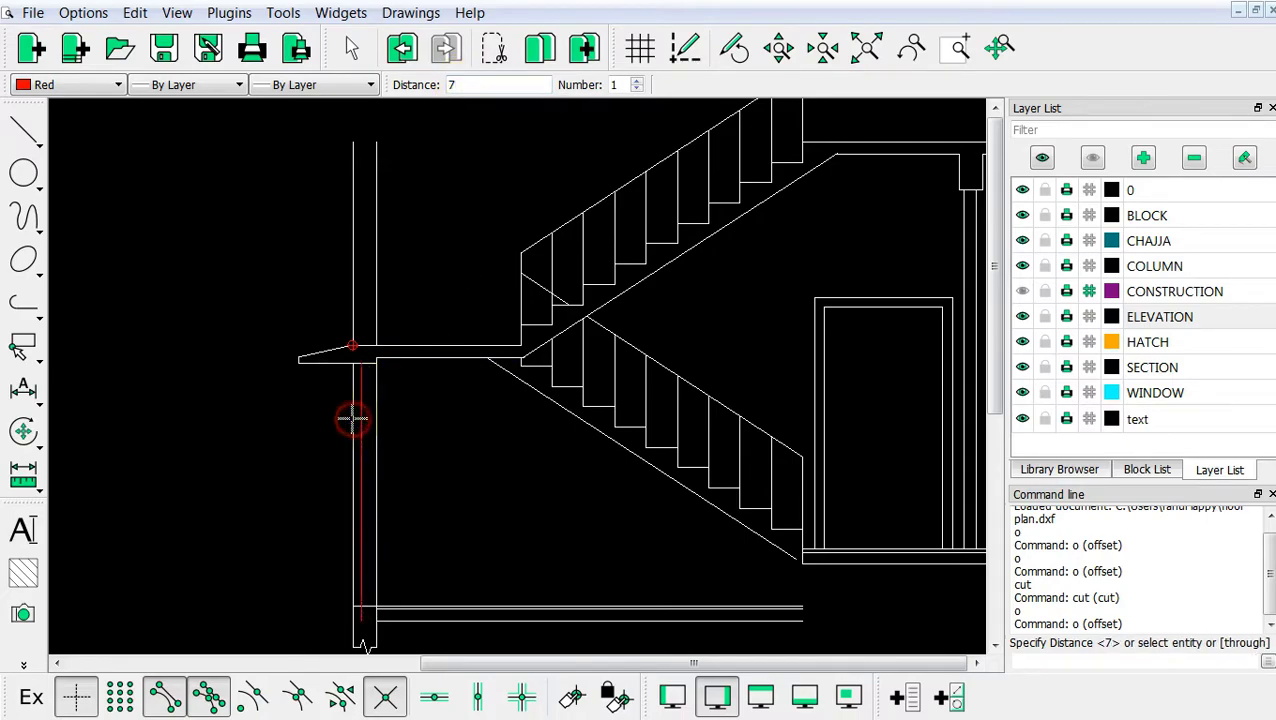
click(368, 418)
right_click(420, 432)
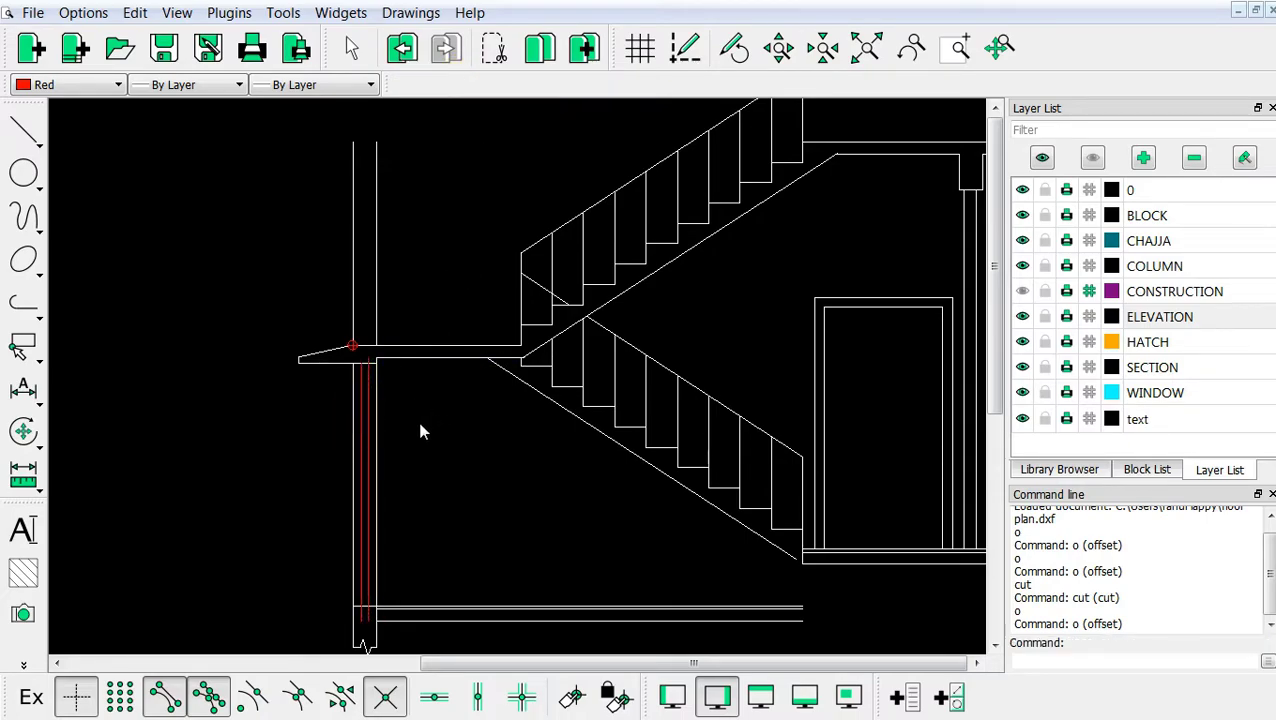
scroll(384, 521, up, 2)
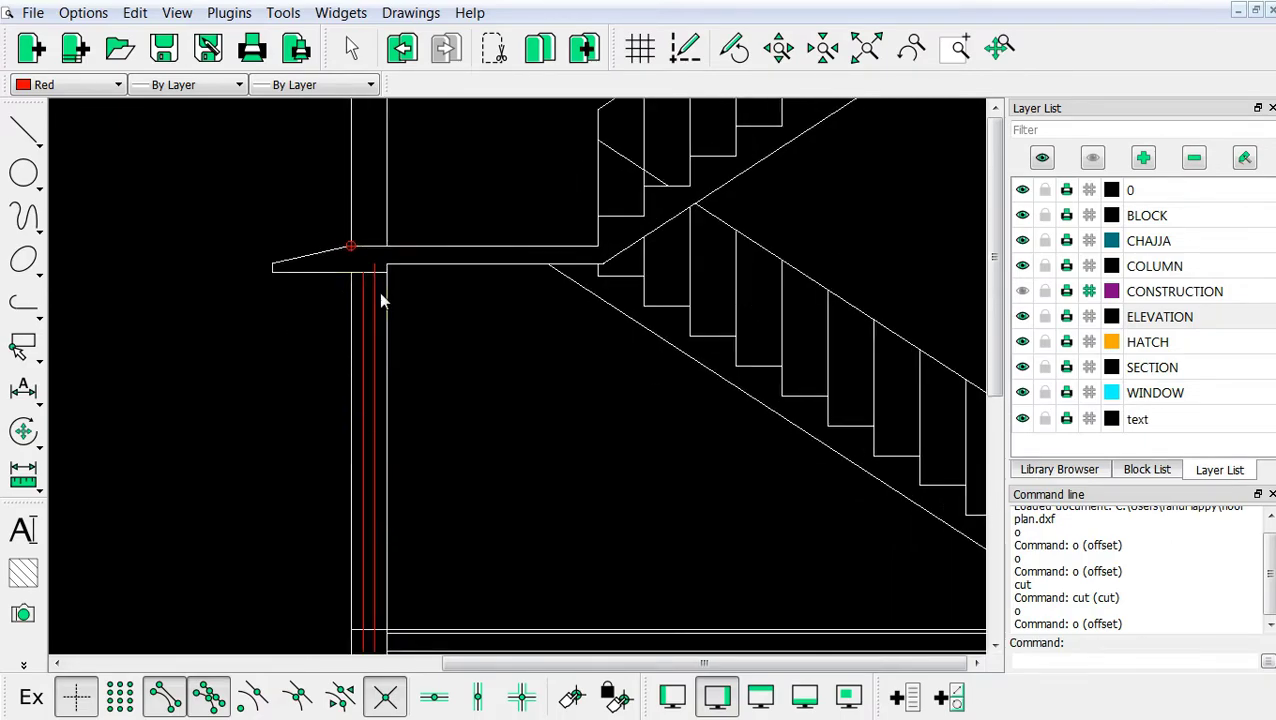
scroll(369, 301, up, 2)
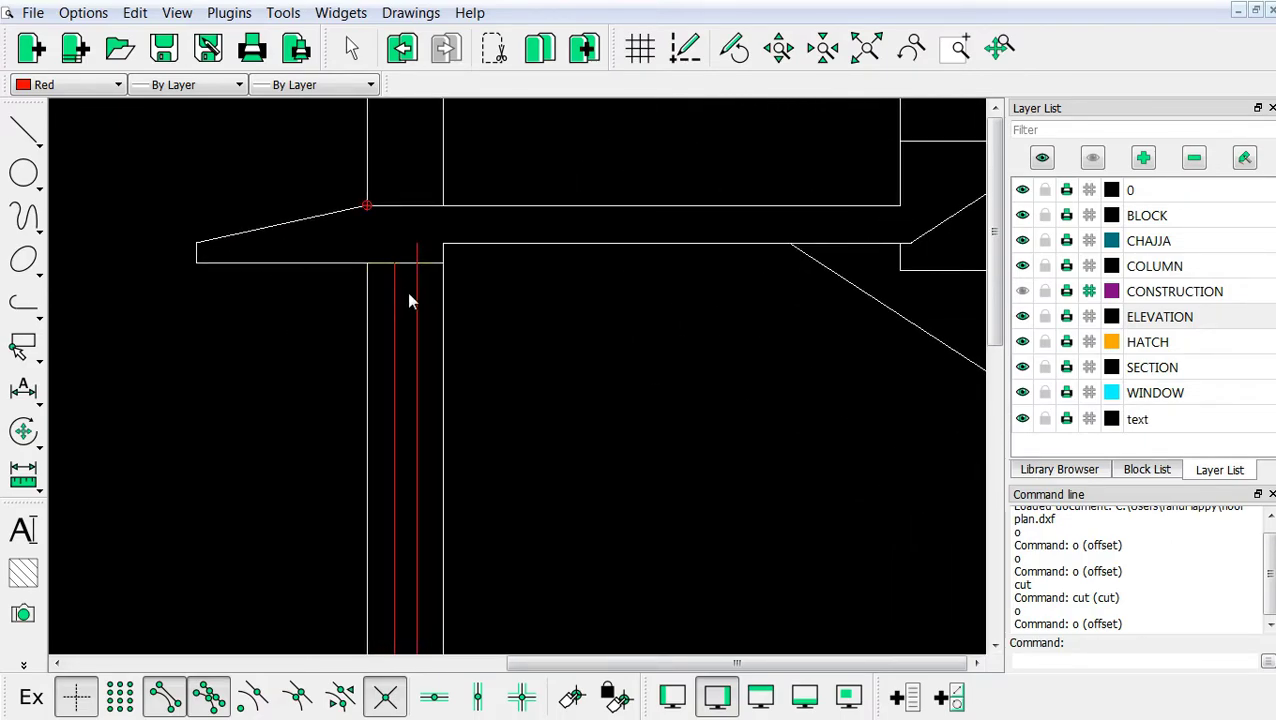
scroll(407, 291, down, 2)
scroll(503, 497, up, 3)
text(tr)
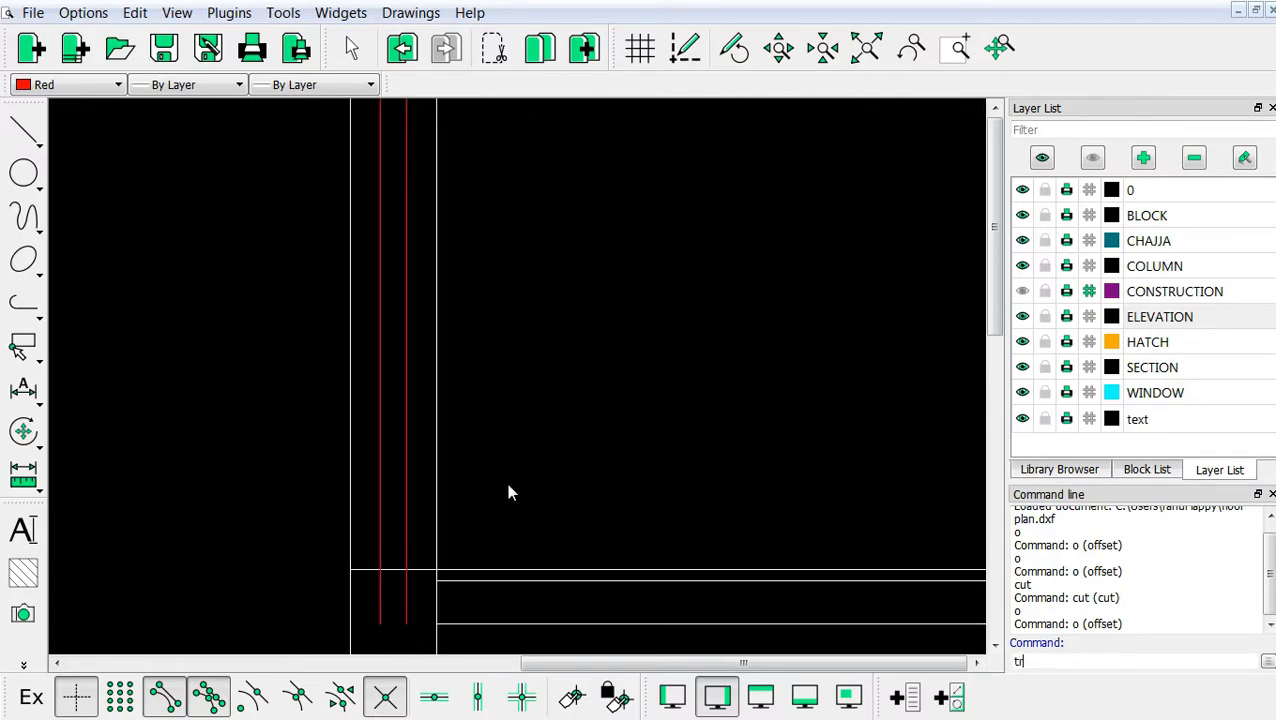
Begin a trim using the floor line as boundary, then cancel it
text(im)
key(Return)
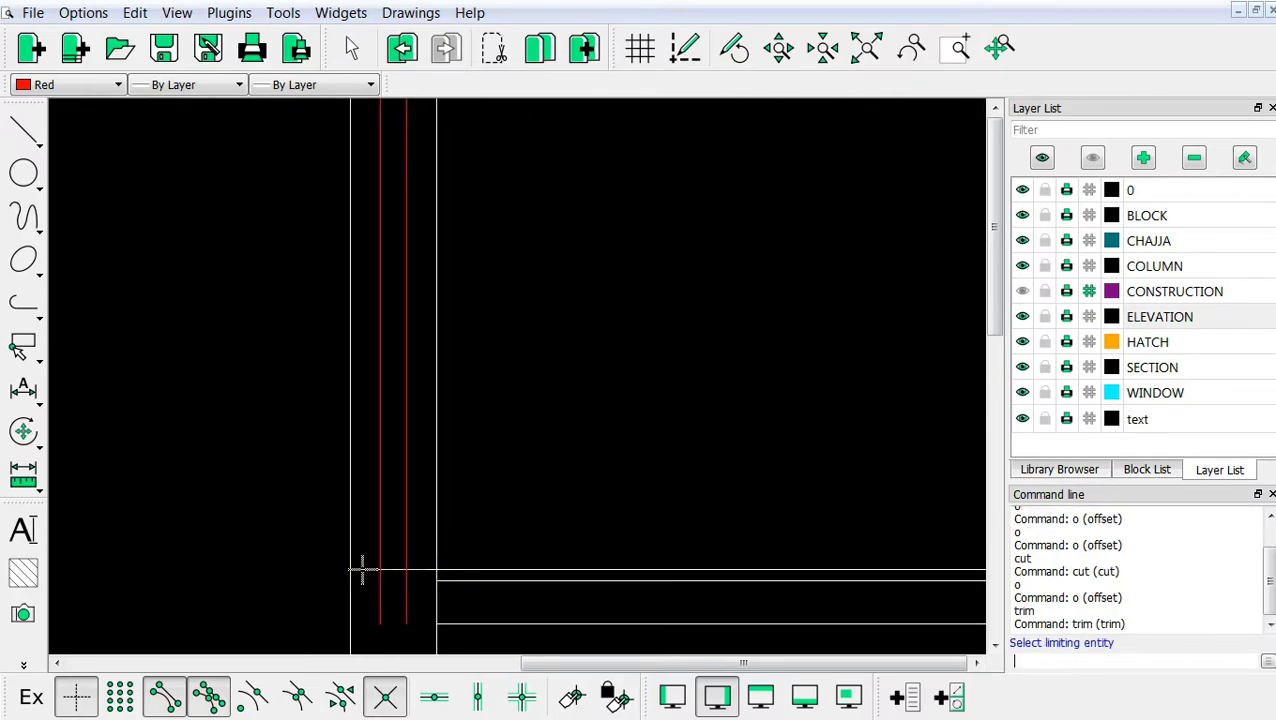
click(404, 538)
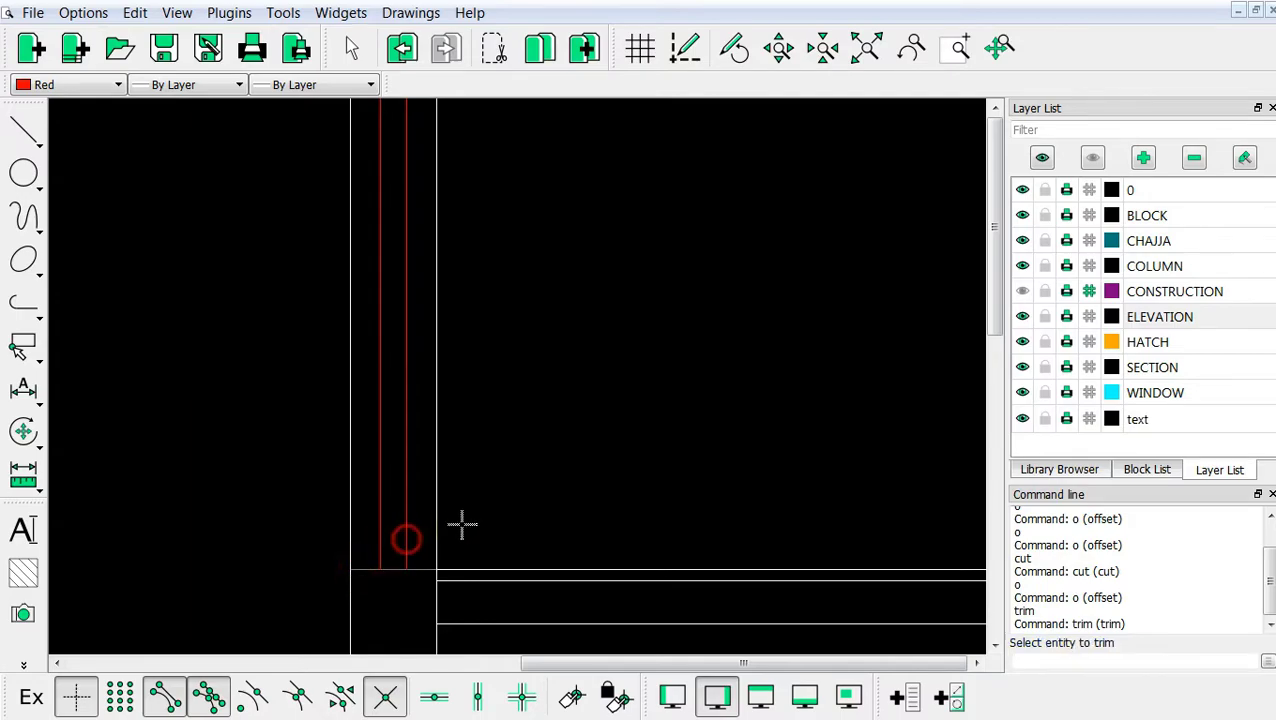
scroll(474, 600, down, 2)
scroll(518, 142, up, 3)
scroll(461, 193, up, 2)
key(Escape)
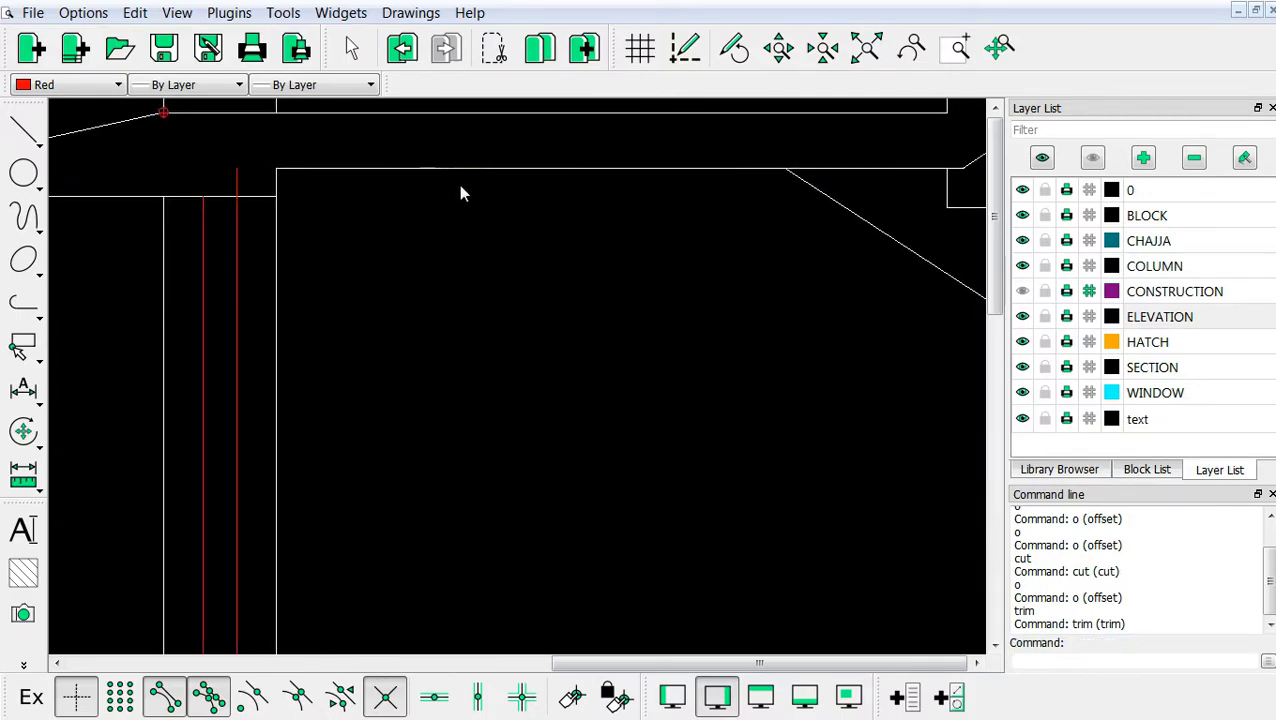
Trim the red line's upper part back to the line under the slab
text(tr)
text(im)
key(Return)
click(180, 196)
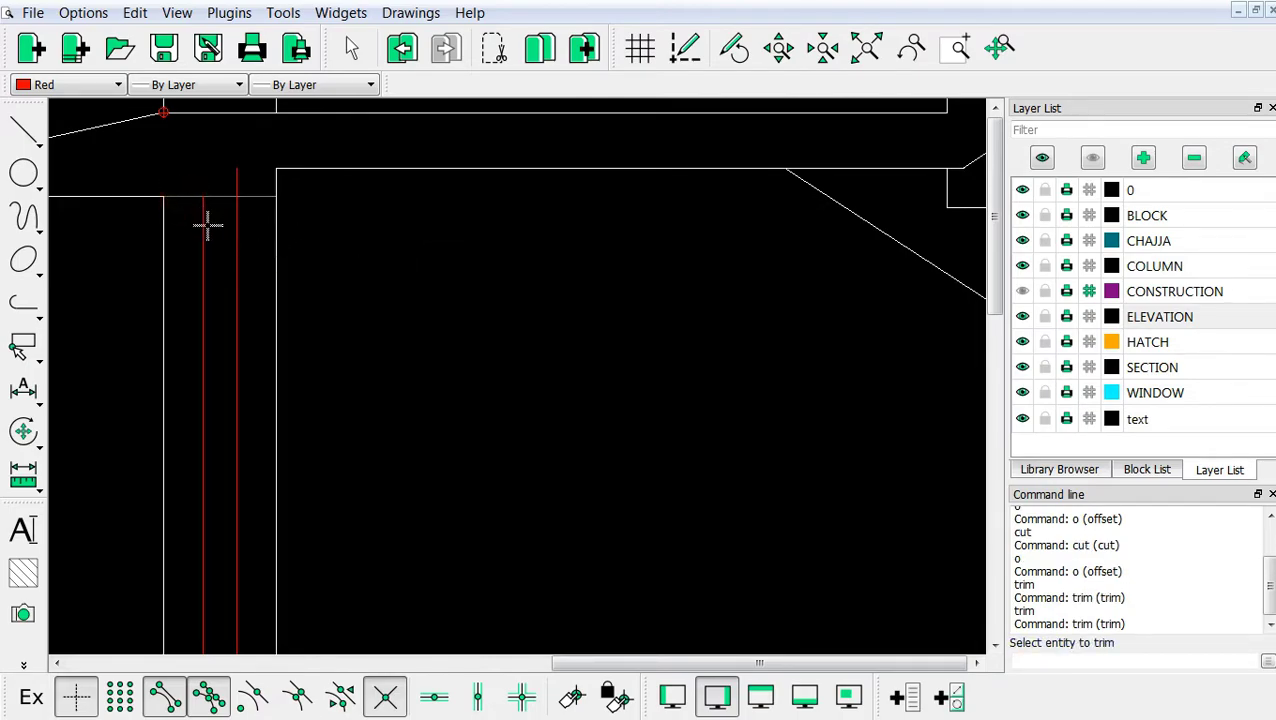
click(236, 216)
key(Escape)
scroll(355, 336, down, 5)
scroll(418, 430, up, 2)
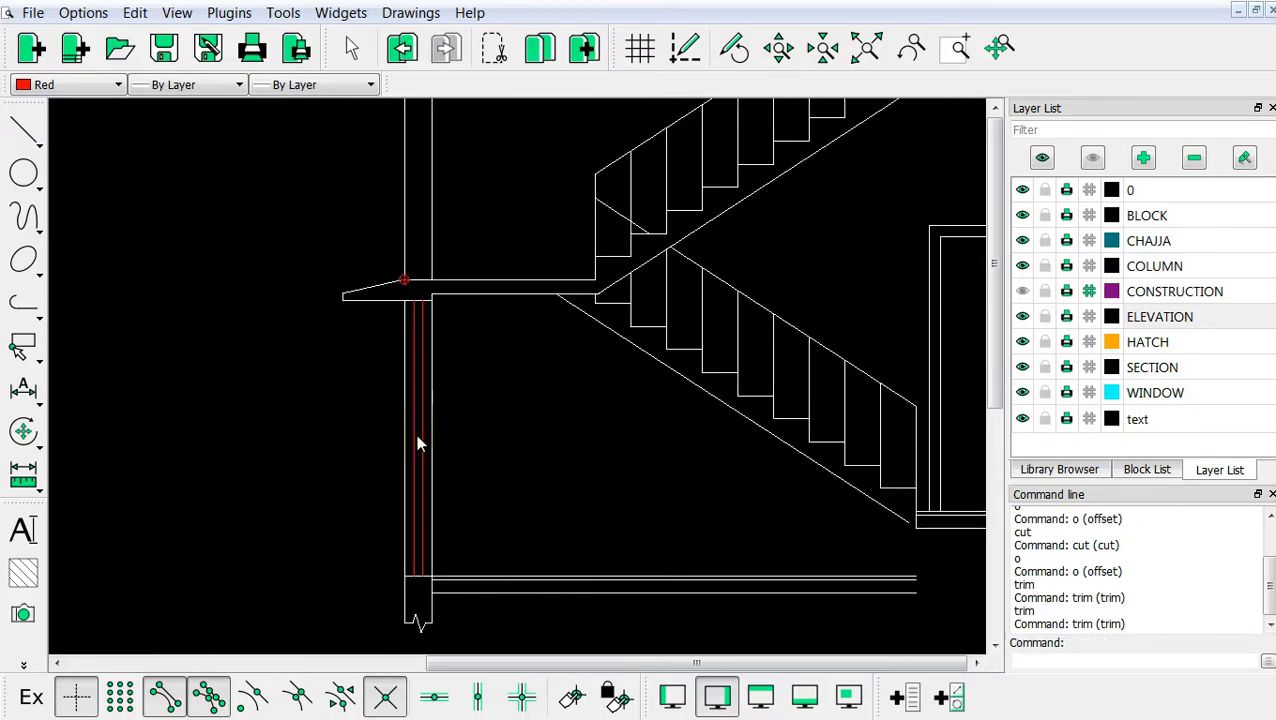
scroll(447, 414, down, 2)
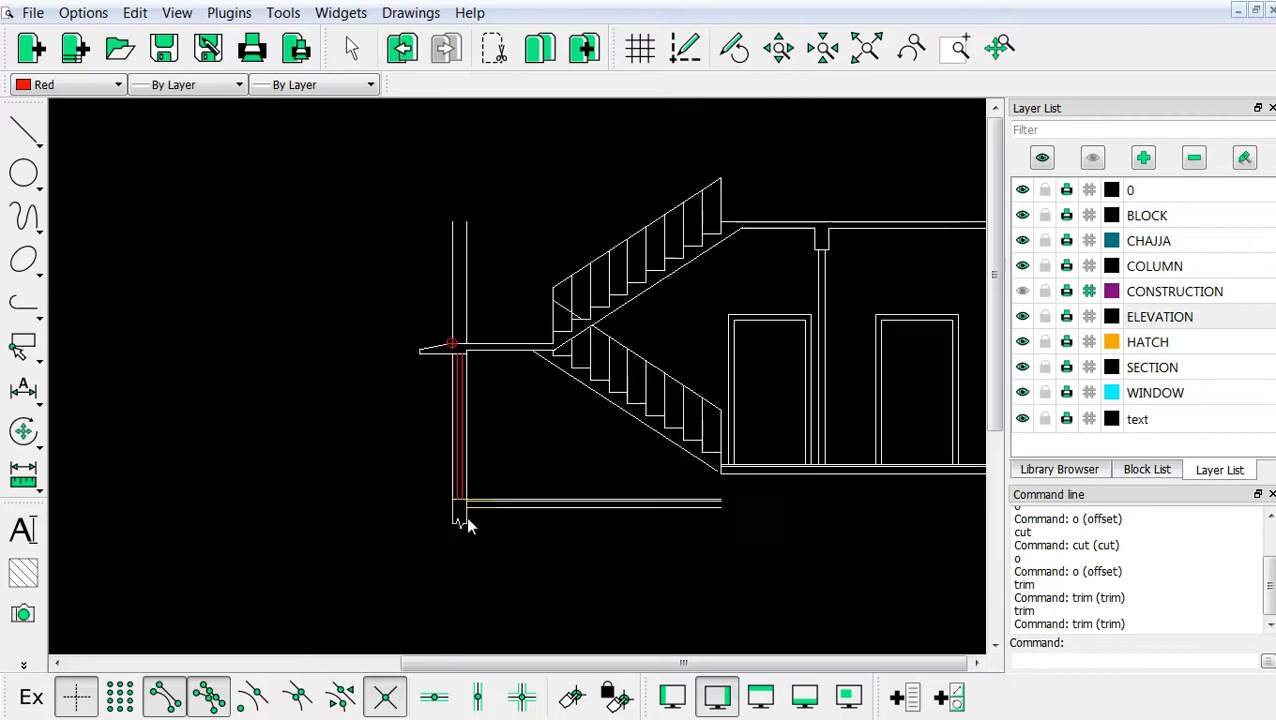
scroll(461, 521, down, 1)
scroll(435, 295, up, 3)
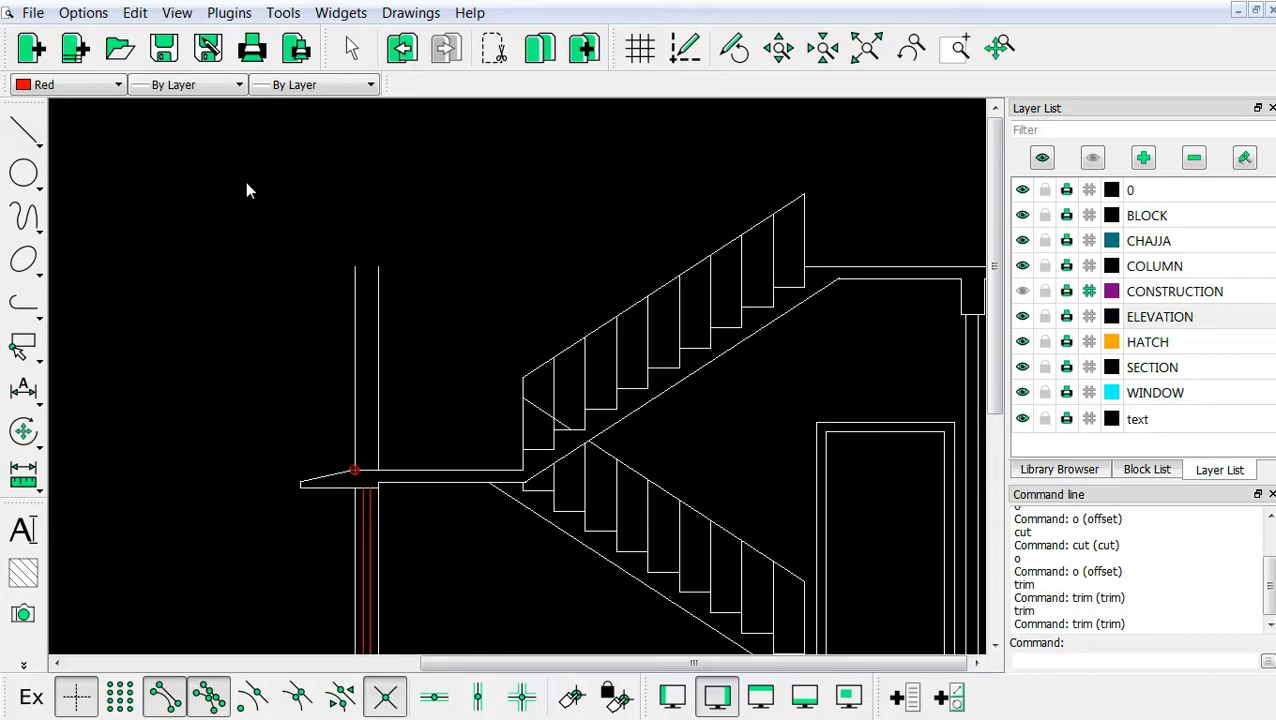
Reset the drawing colour to By Layer and start a 2-point line at the left wall top
click(108, 84)
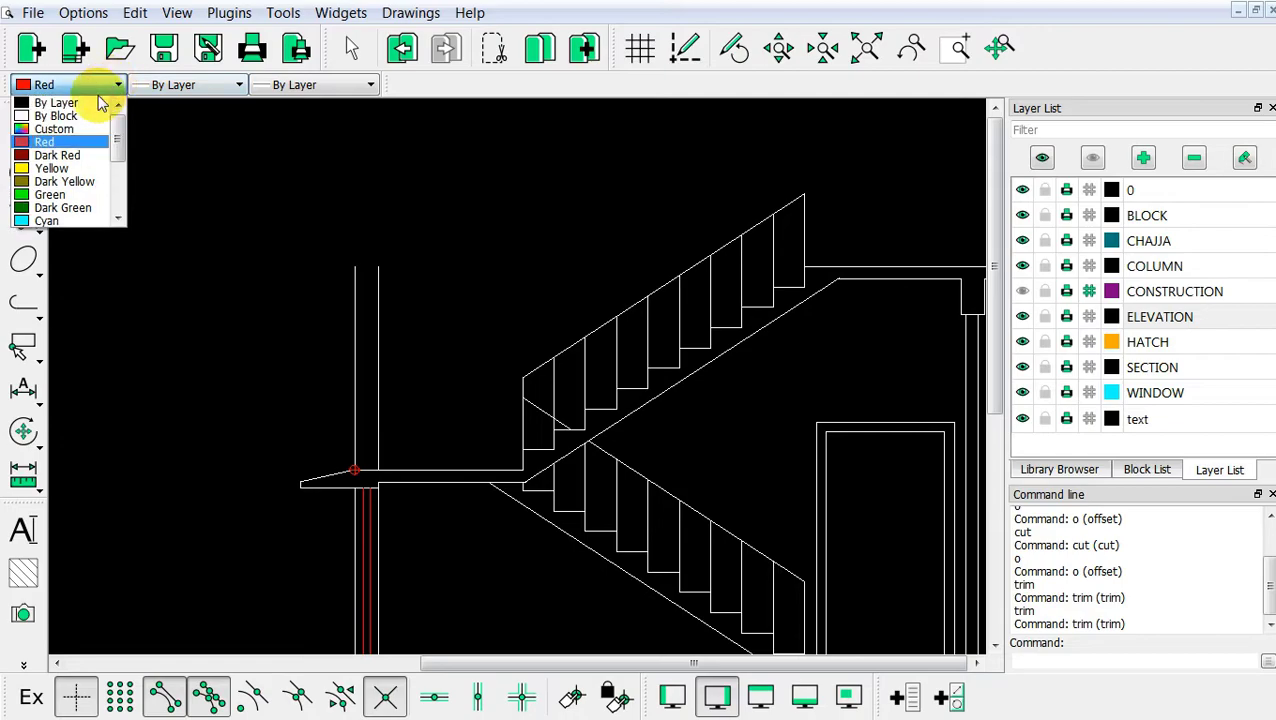
click(92, 108)
right_click(231, 172)
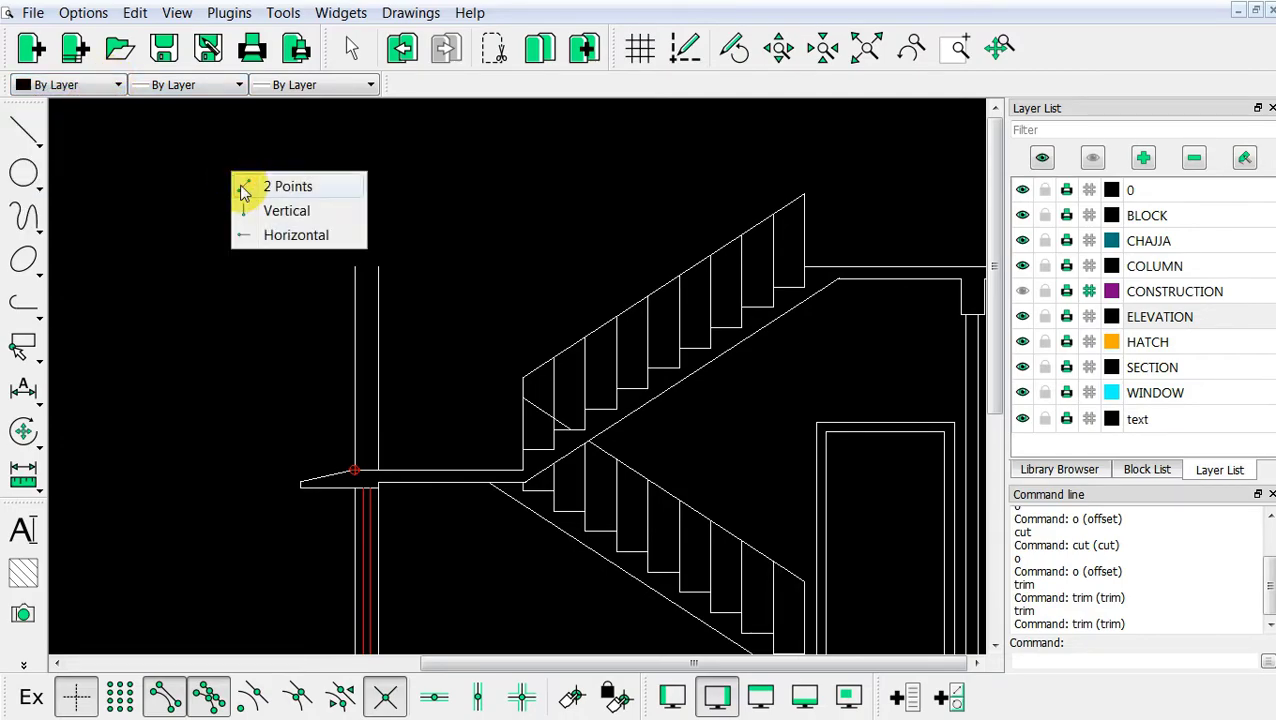
click(243, 187)
scroll(414, 253, up, 4)
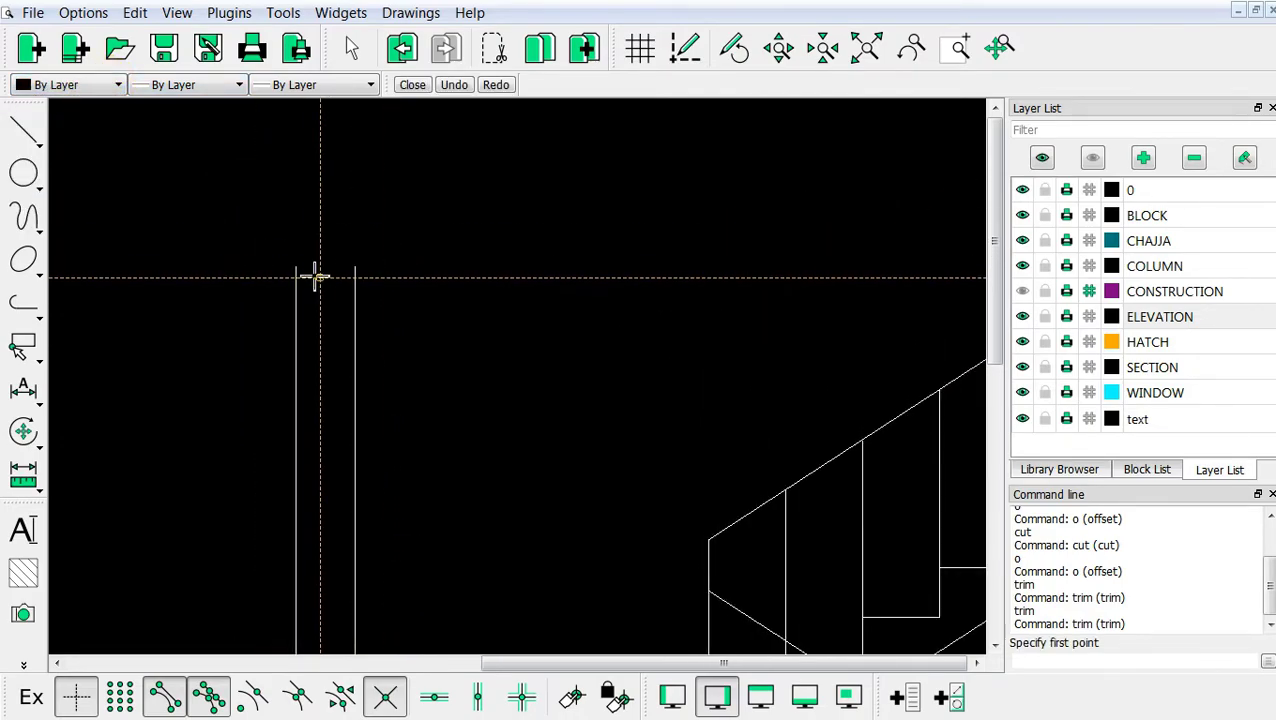
click(296, 267)
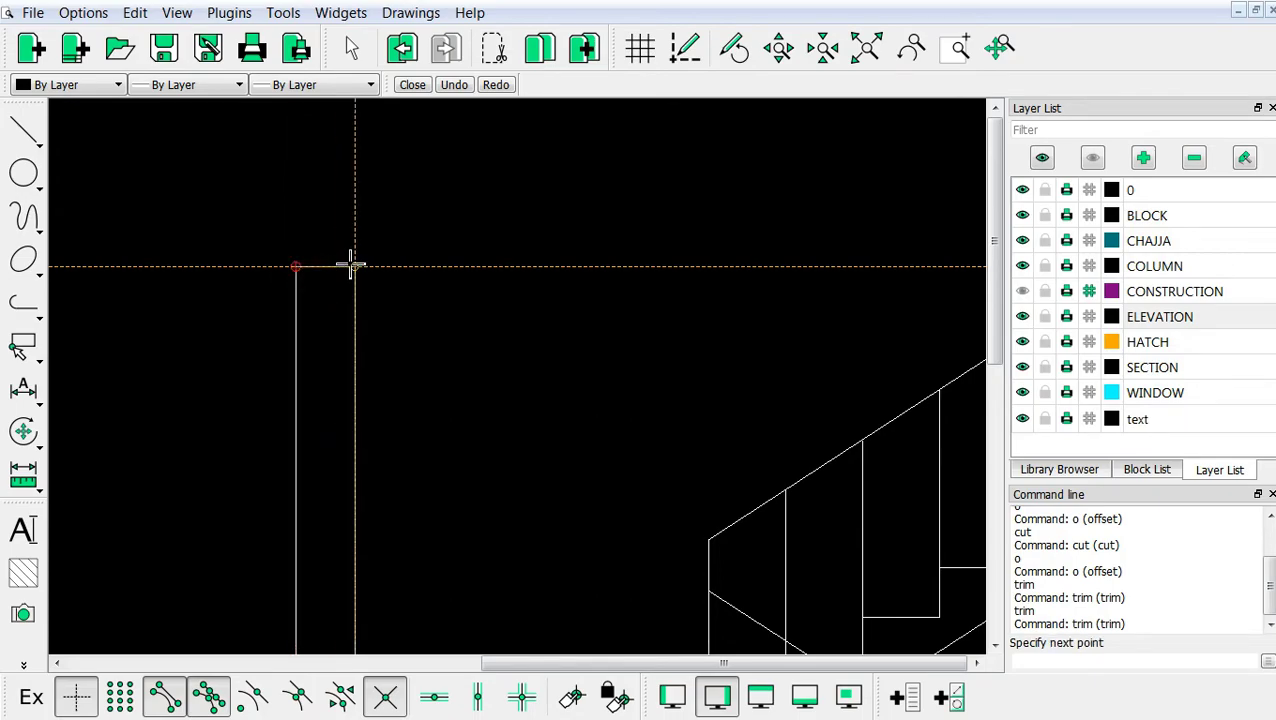
End the closing line at the right wall's top, then try the offset command and cancel
click(351, 266)
key(Escape)
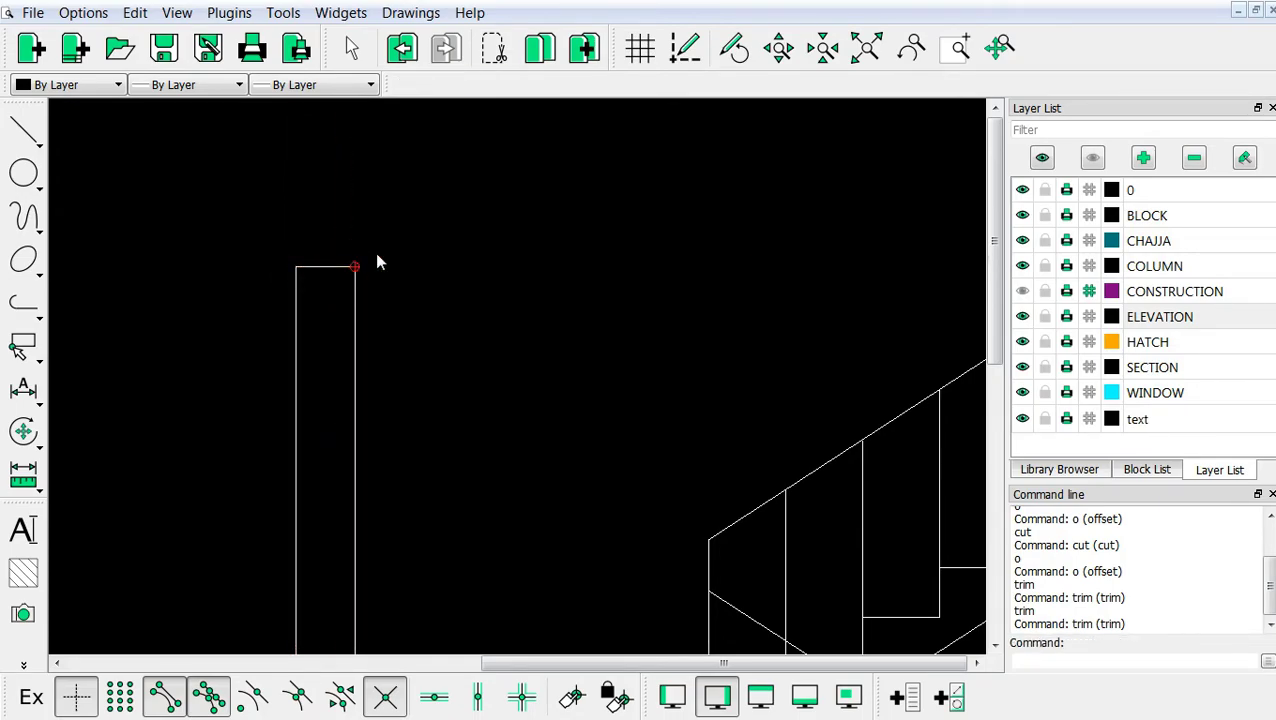
scroll(425, 260, down, 2)
text(o)
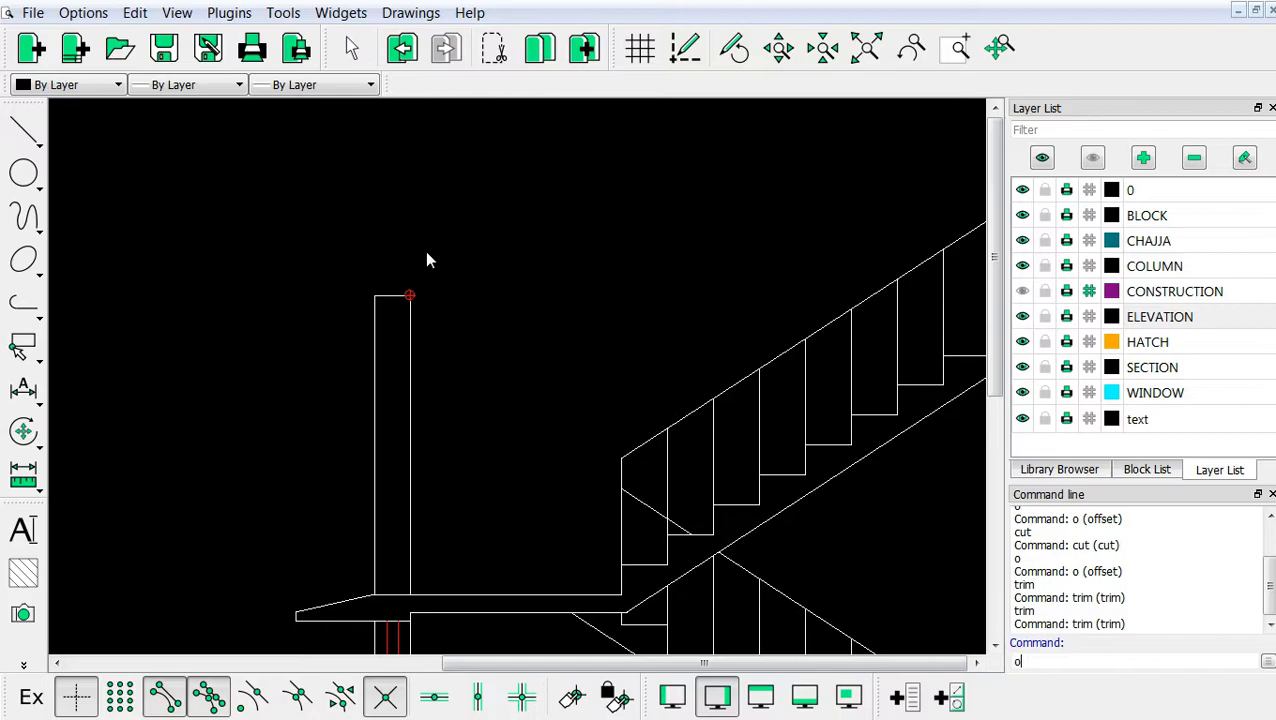
key(Return)
click(452, 84)
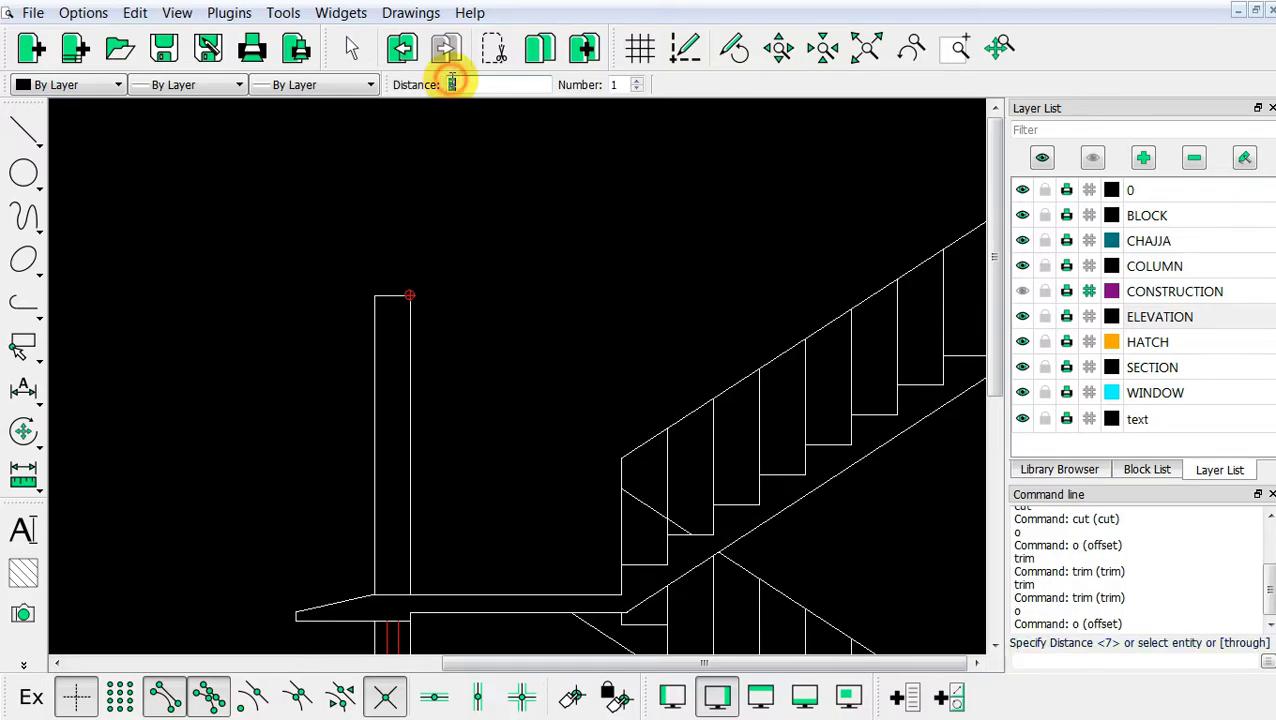
key(Escape)
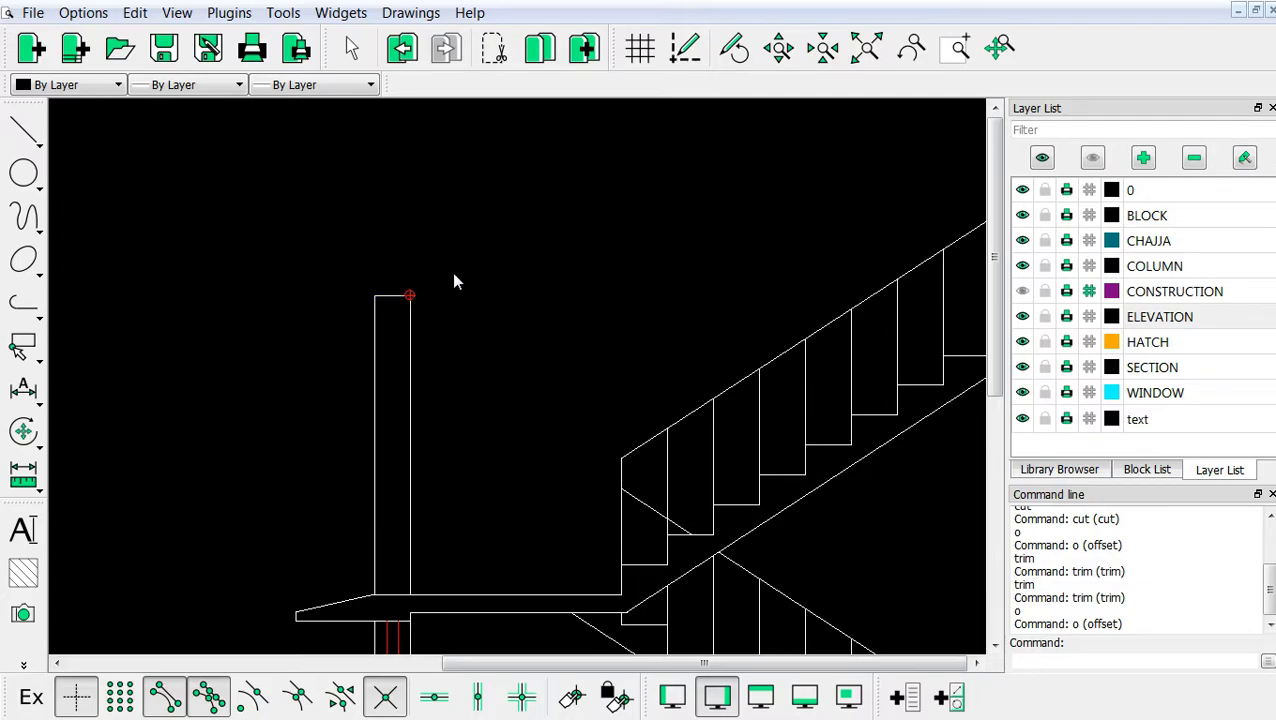
Rerun offset with distance 15 for a line below the wall's top edge
scroll(450, 303, up, 2)
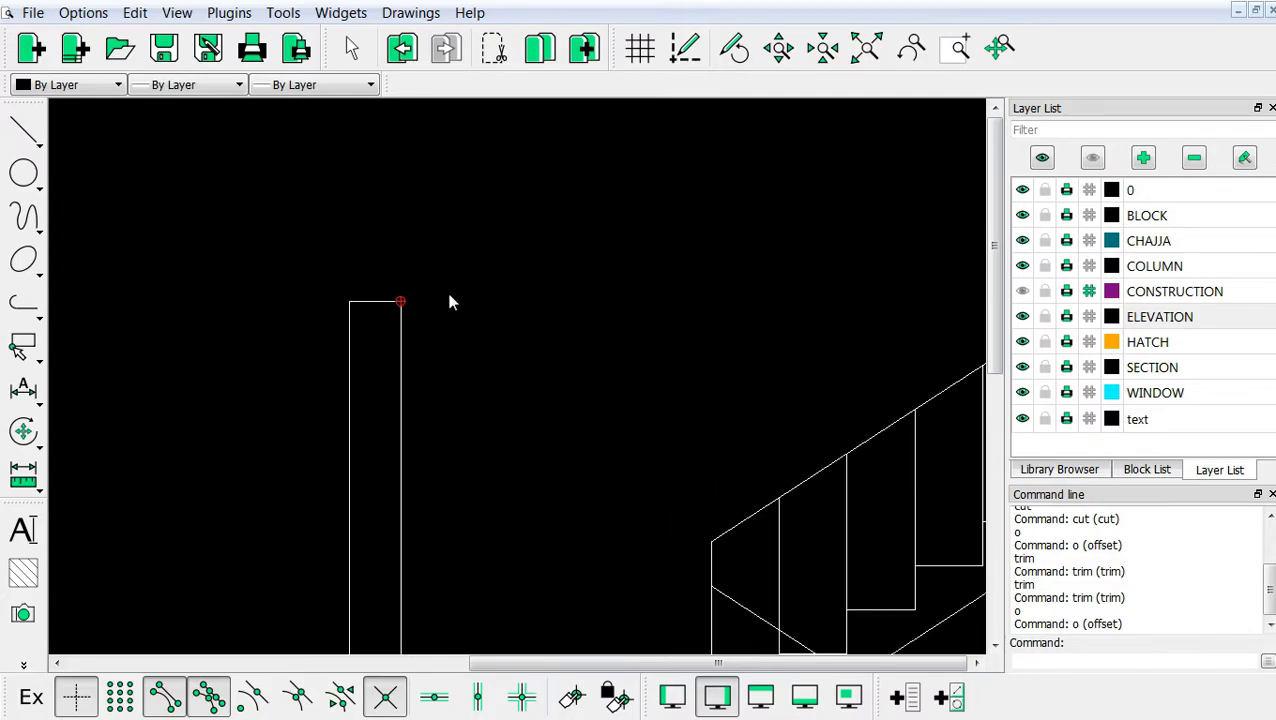
click(1133, 664)
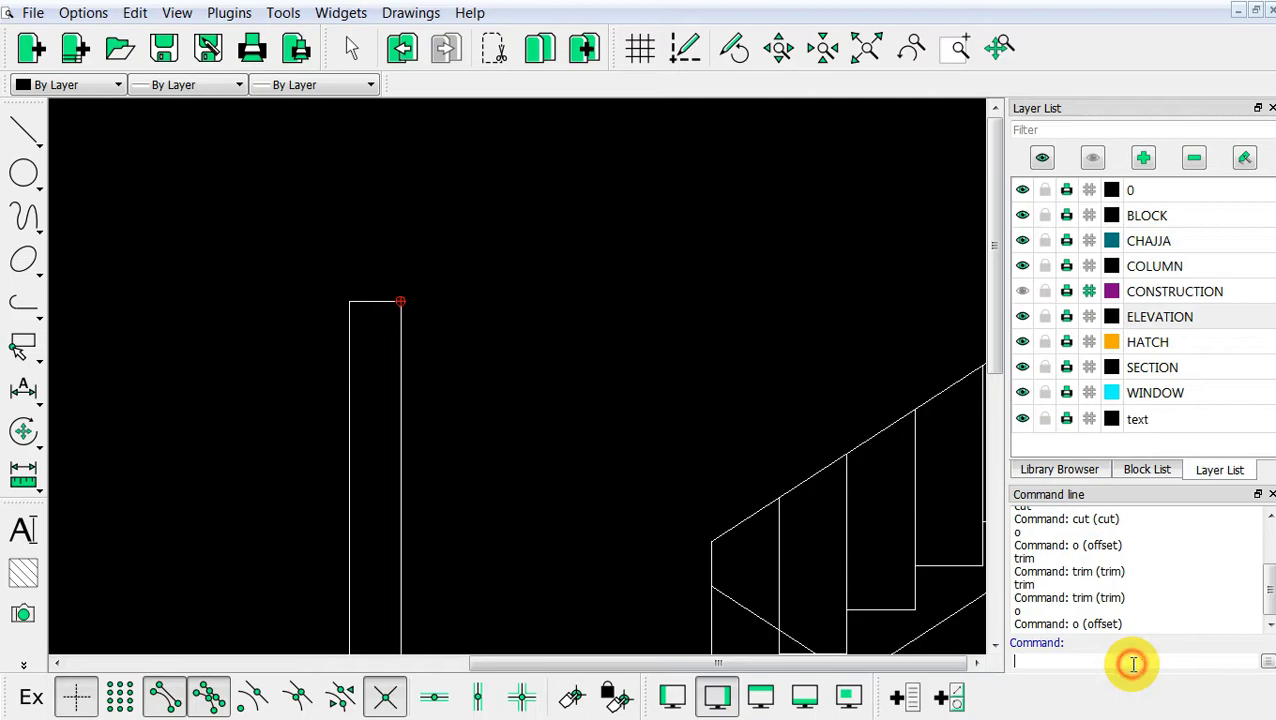
text(o)
key(Return)
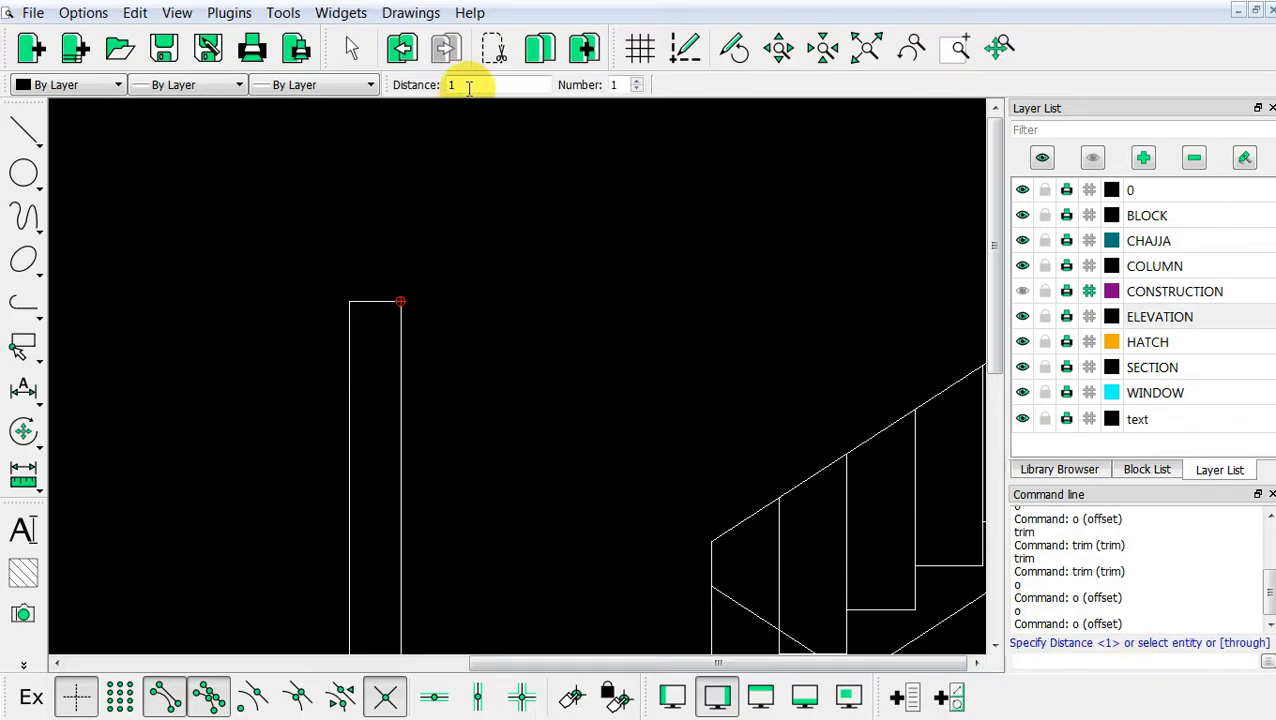
click(468, 87)
text(5)
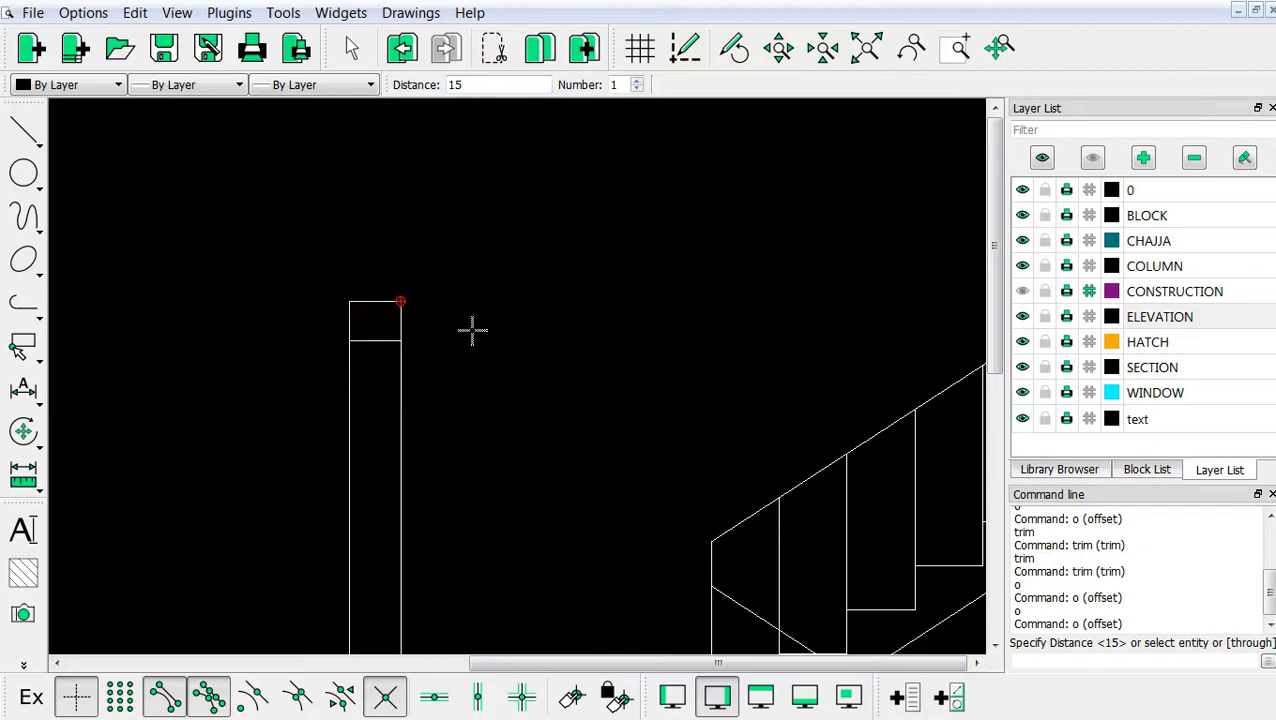
scroll(476, 333, down, 4)
key(Escape)
scroll(370, 280, up, 5)
Draw a 45-long horizontal line left of the wall as the projection's underside
right_click(224, 195)
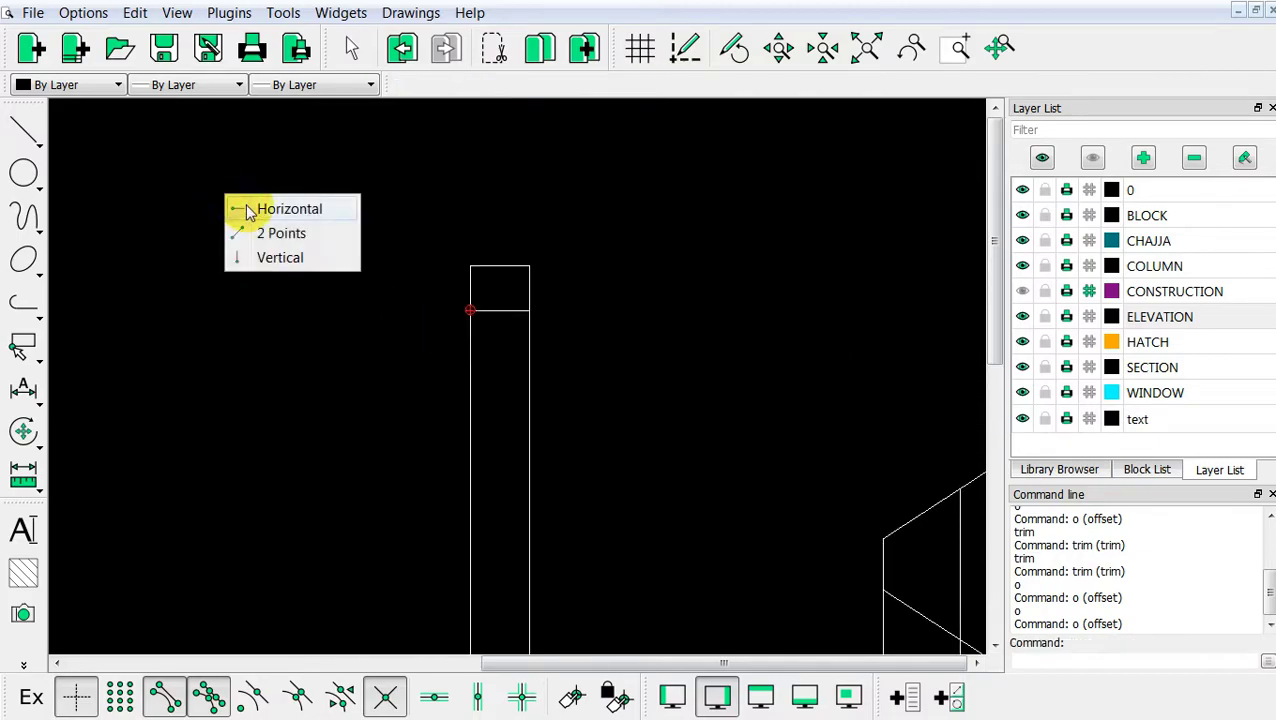
click(250, 210)
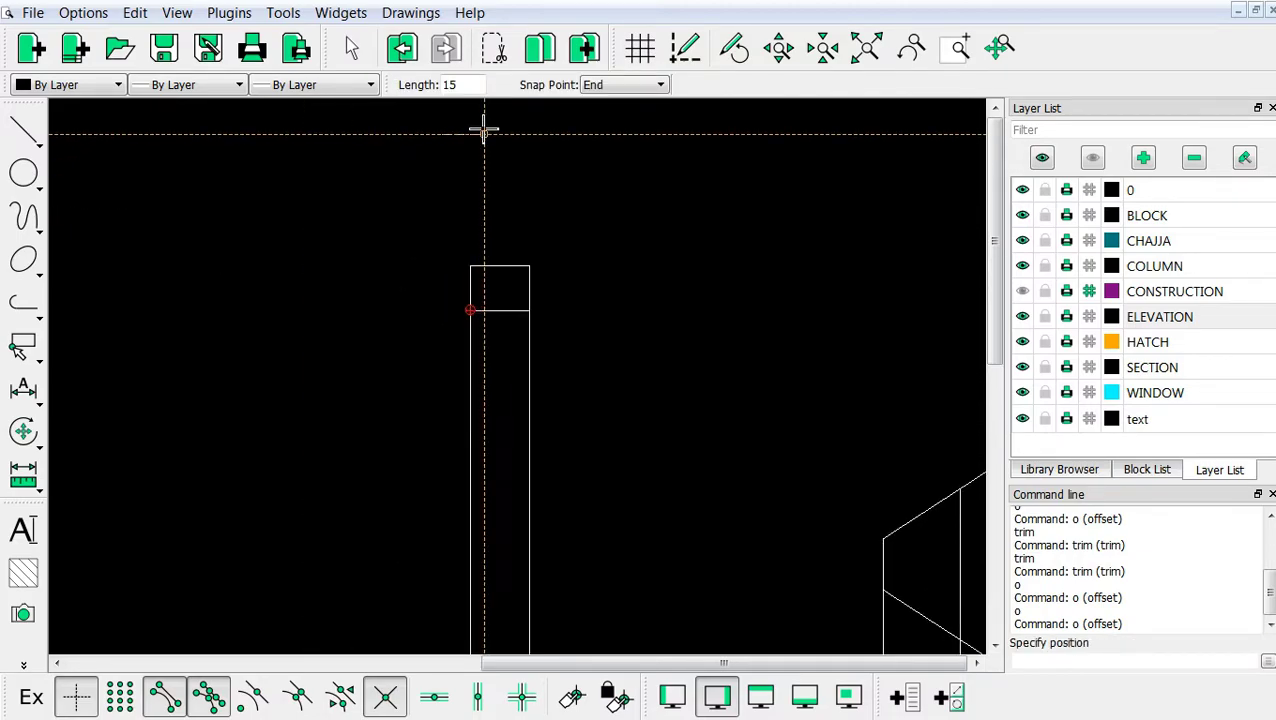
double_click(458, 85)
text(4)
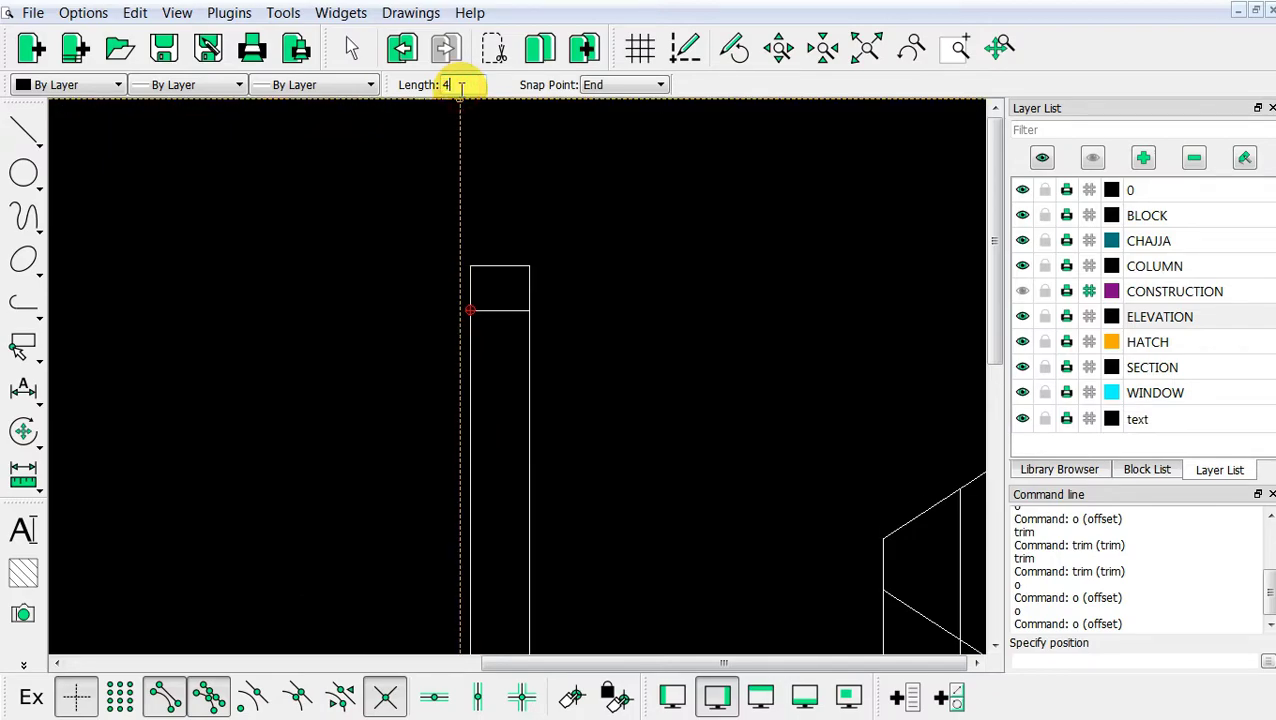
text(5)
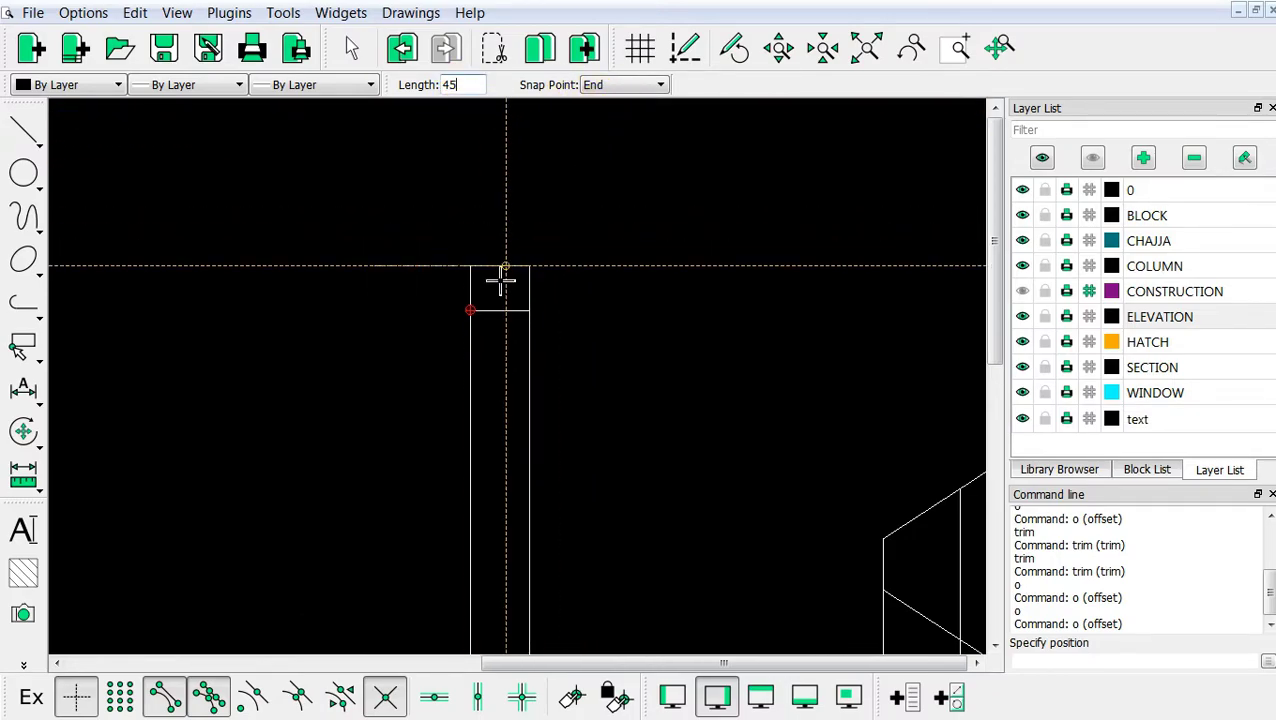
click(470, 310)
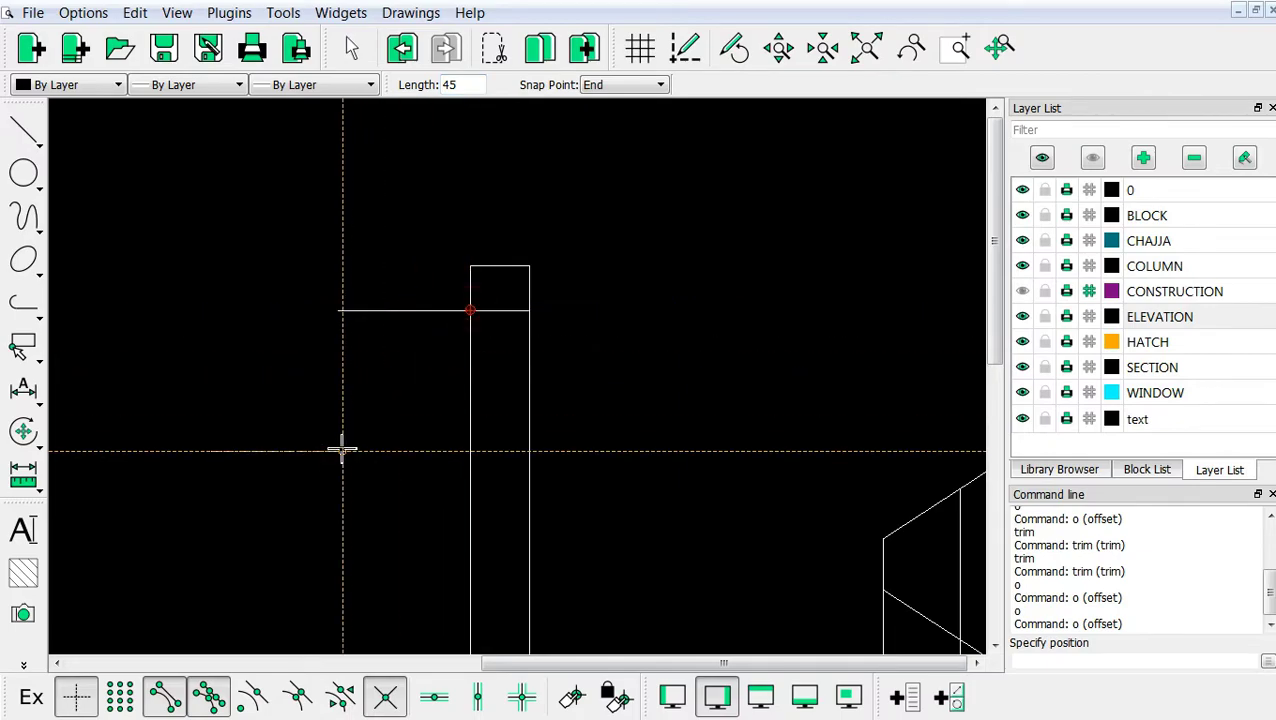
right_click(342, 447)
Add a 5-long vertical line from the start point at the underside's left end
right_click(238, 187)
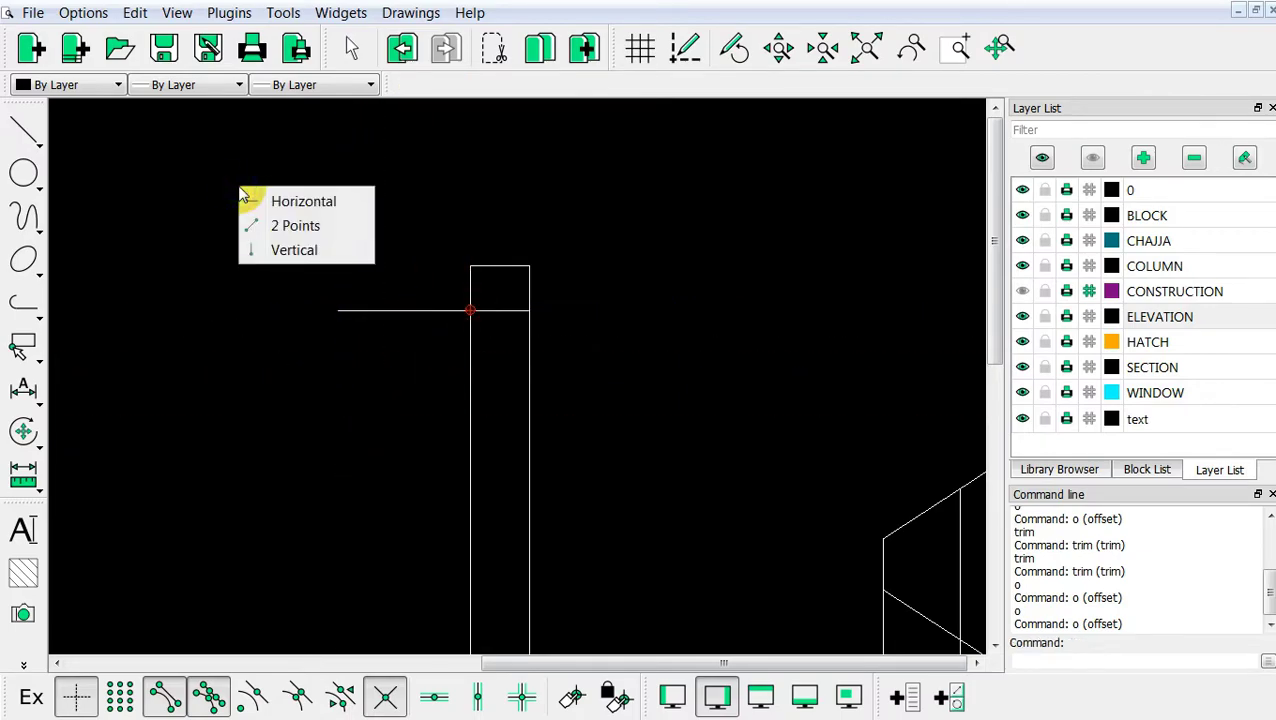
click(262, 252)
click(455, 86)
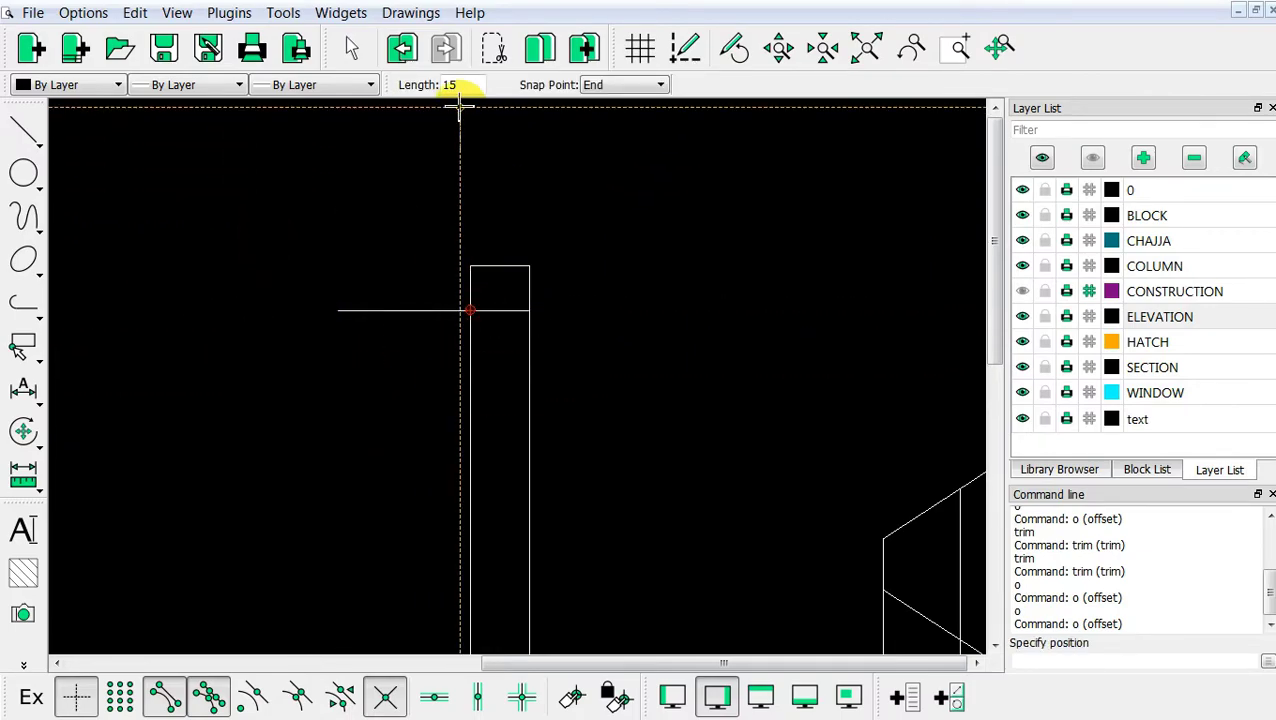
double_click(452, 86)
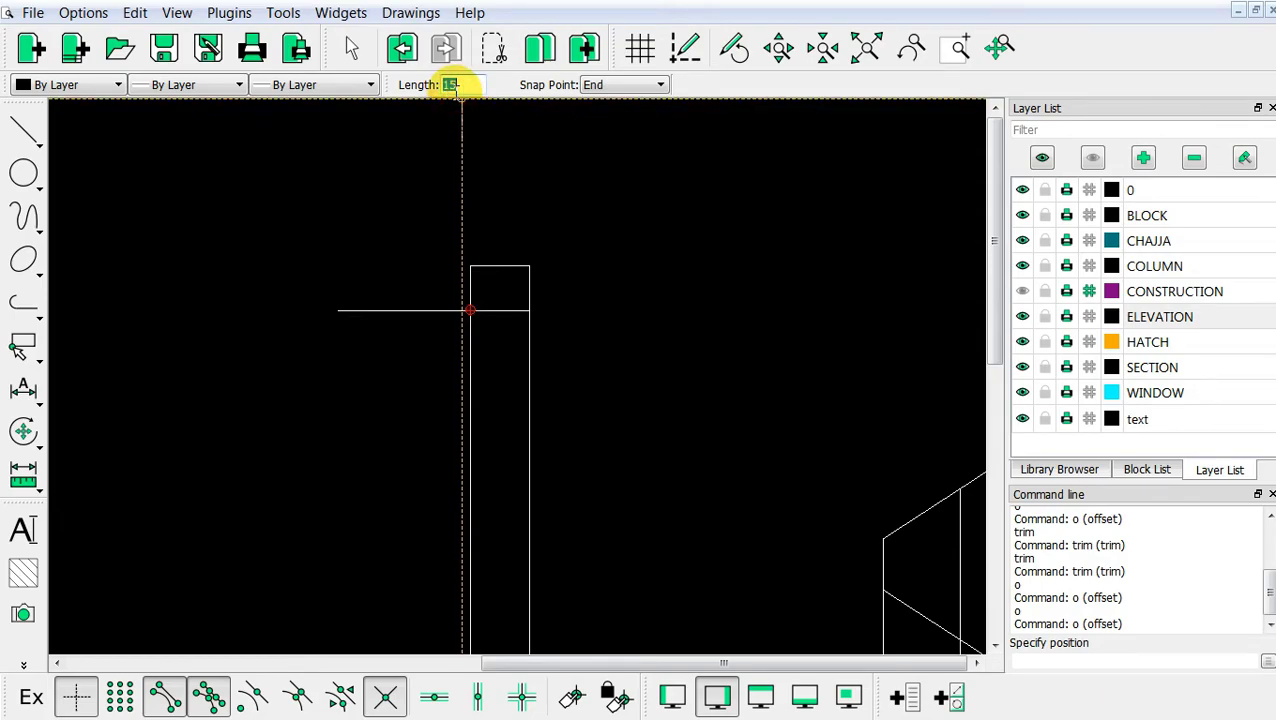
text(5)
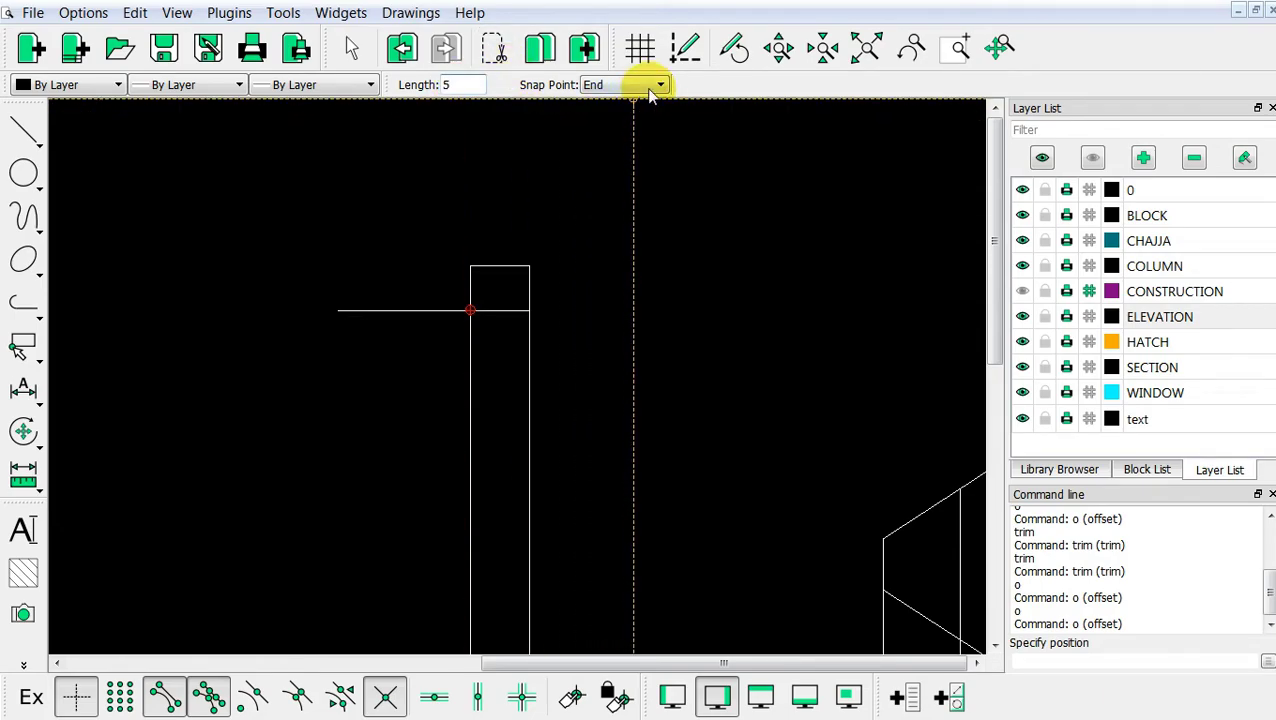
click(655, 85)
click(610, 108)
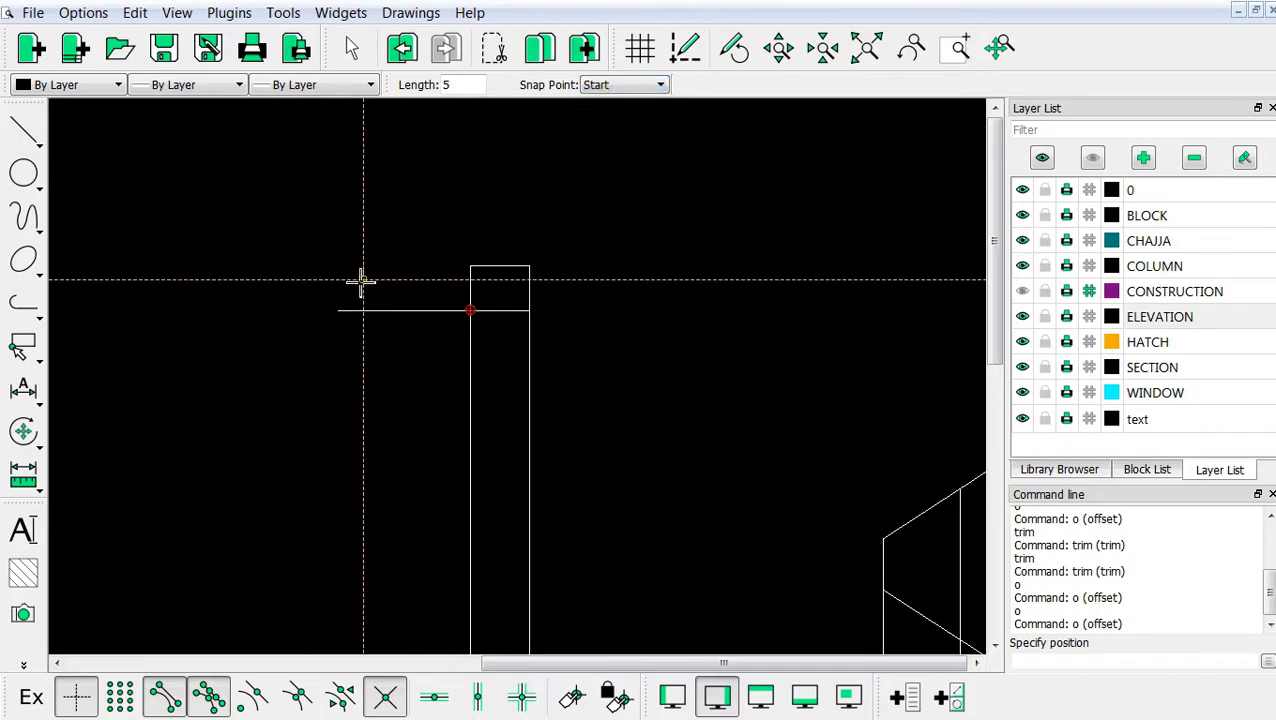
click(339, 306)
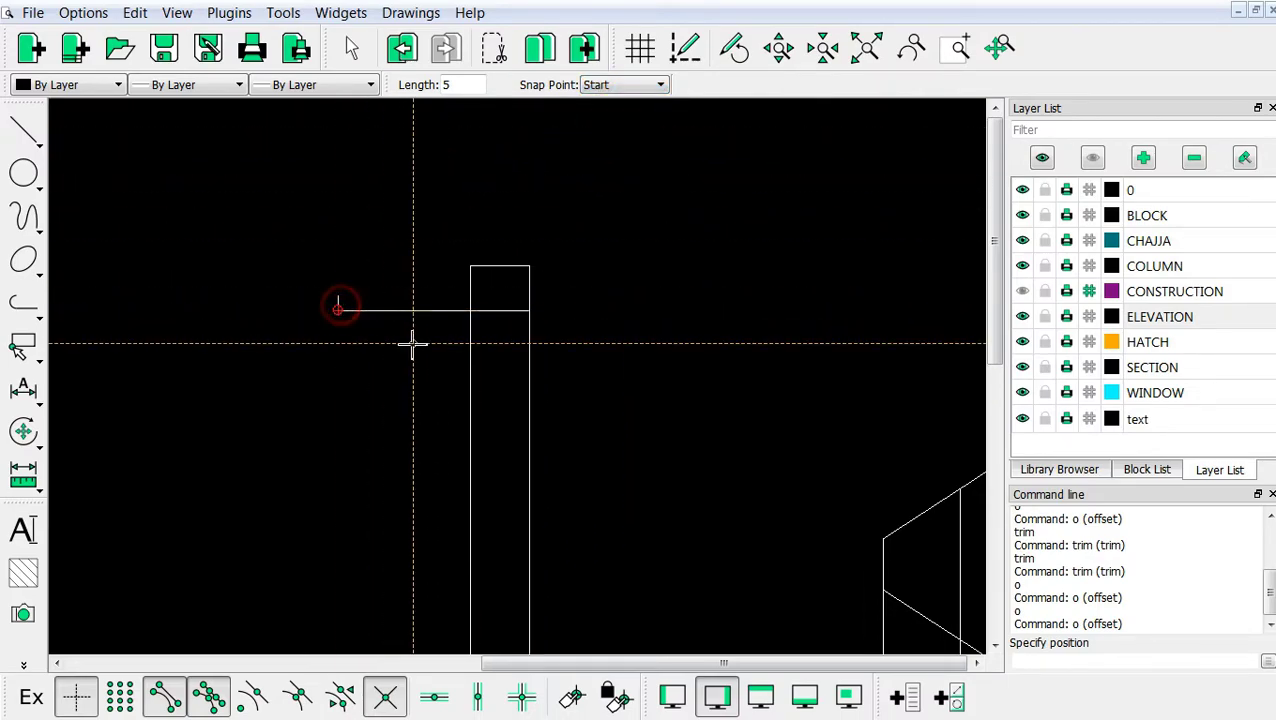
right_click(413, 344)
Draw the sloped top edge from the wall's top-left corner to the short end's top
scroll(580, 282, up, 2)
right_click(553, 218)
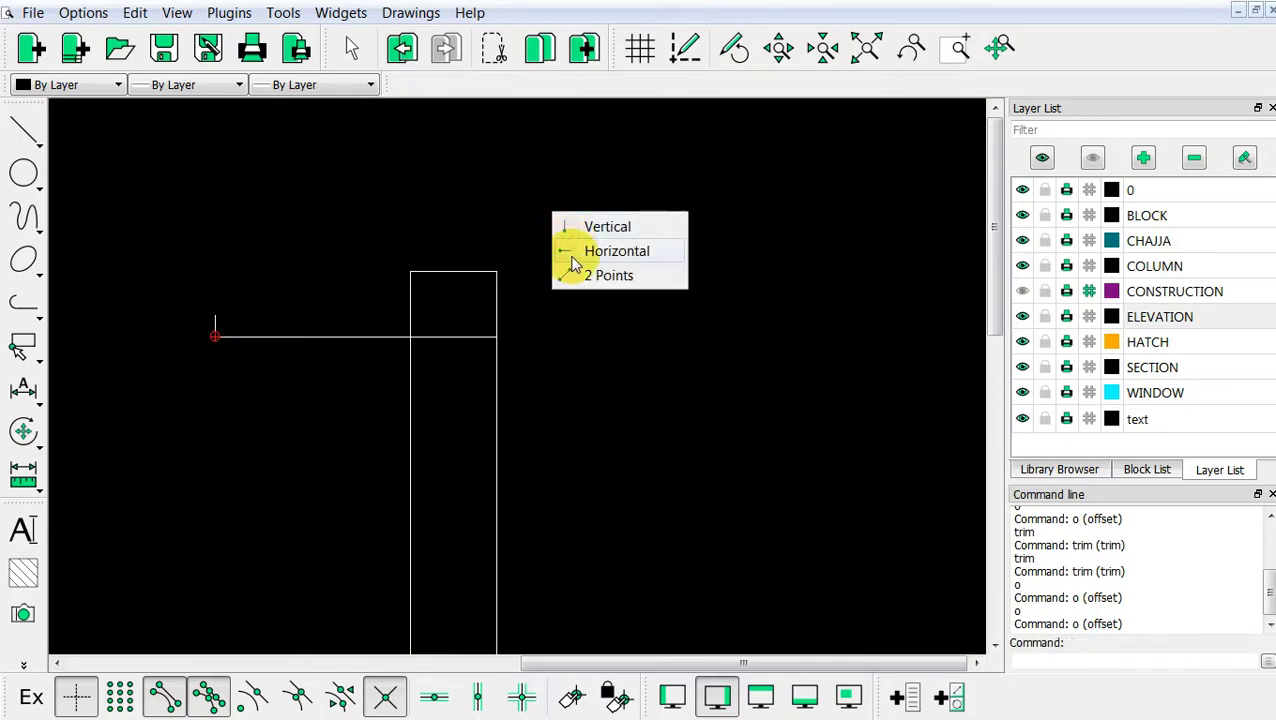
click(580, 275)
scroll(419, 285, up, 2)
click(419, 270)
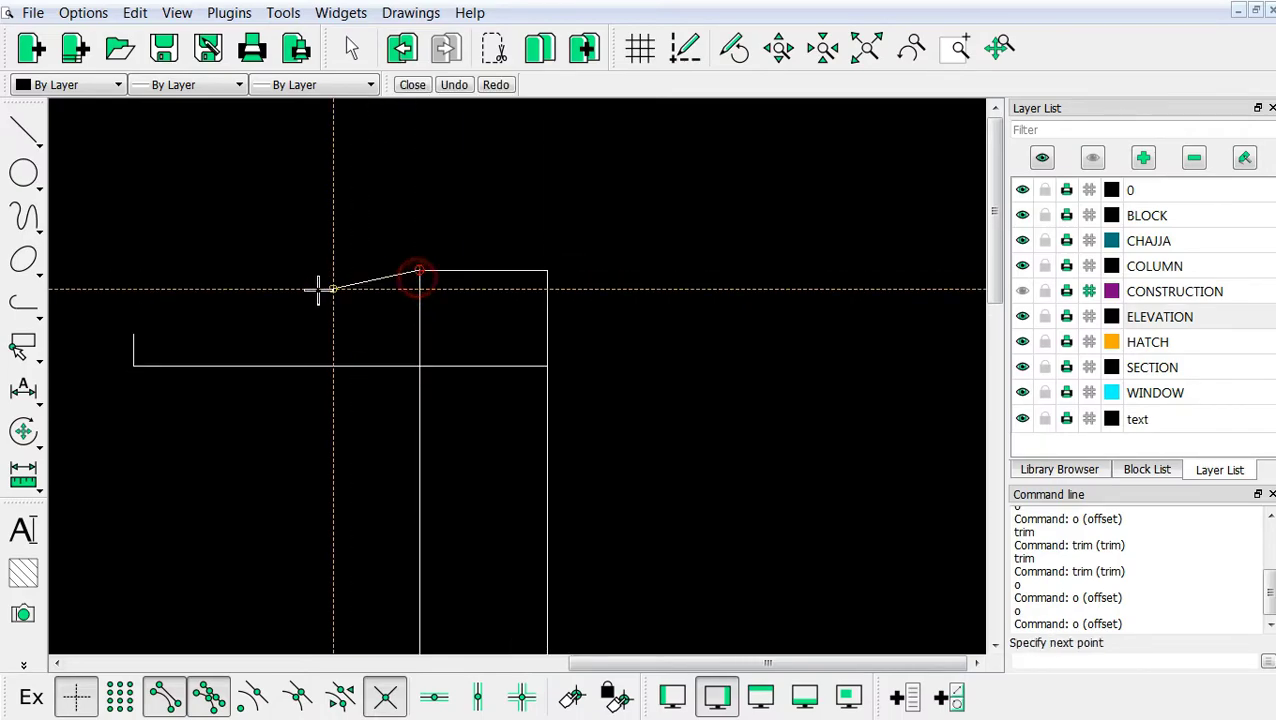
click(143, 331)
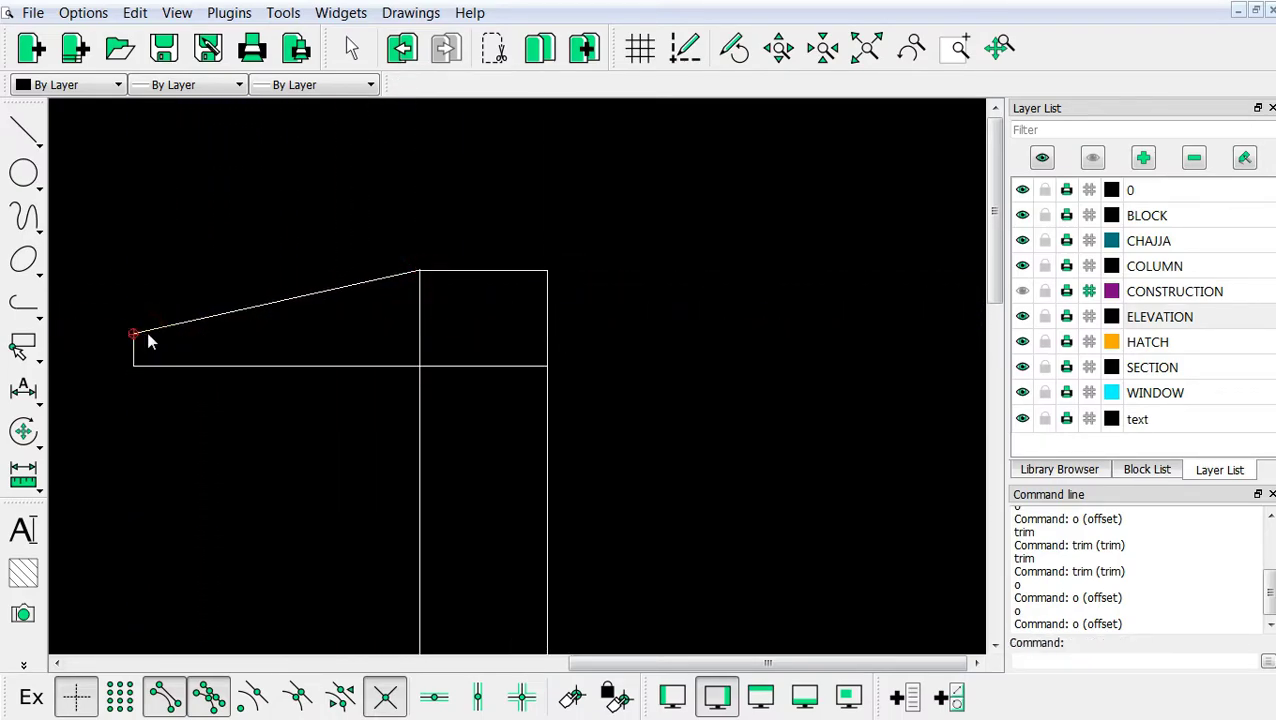
scroll(551, 330, down, 1)
scroll(541, 340, down, 1)
scroll(541, 326, up, 2)
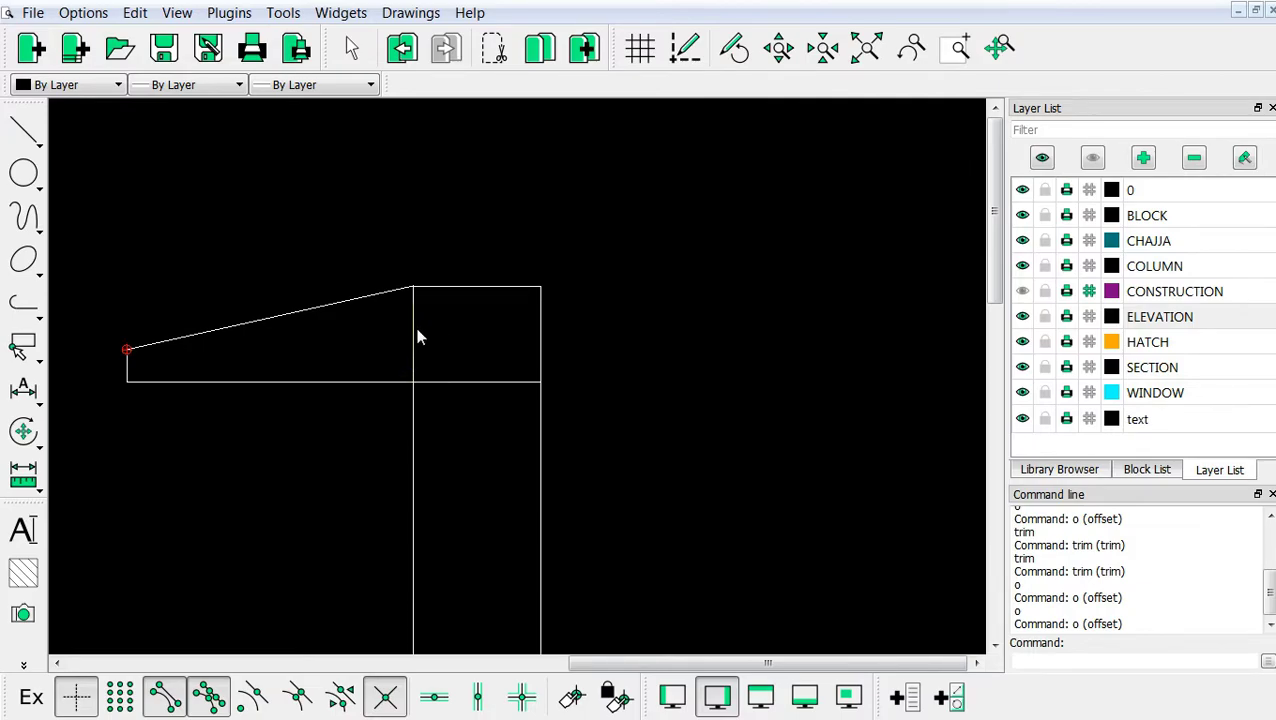
scroll(418, 338, down, 2)
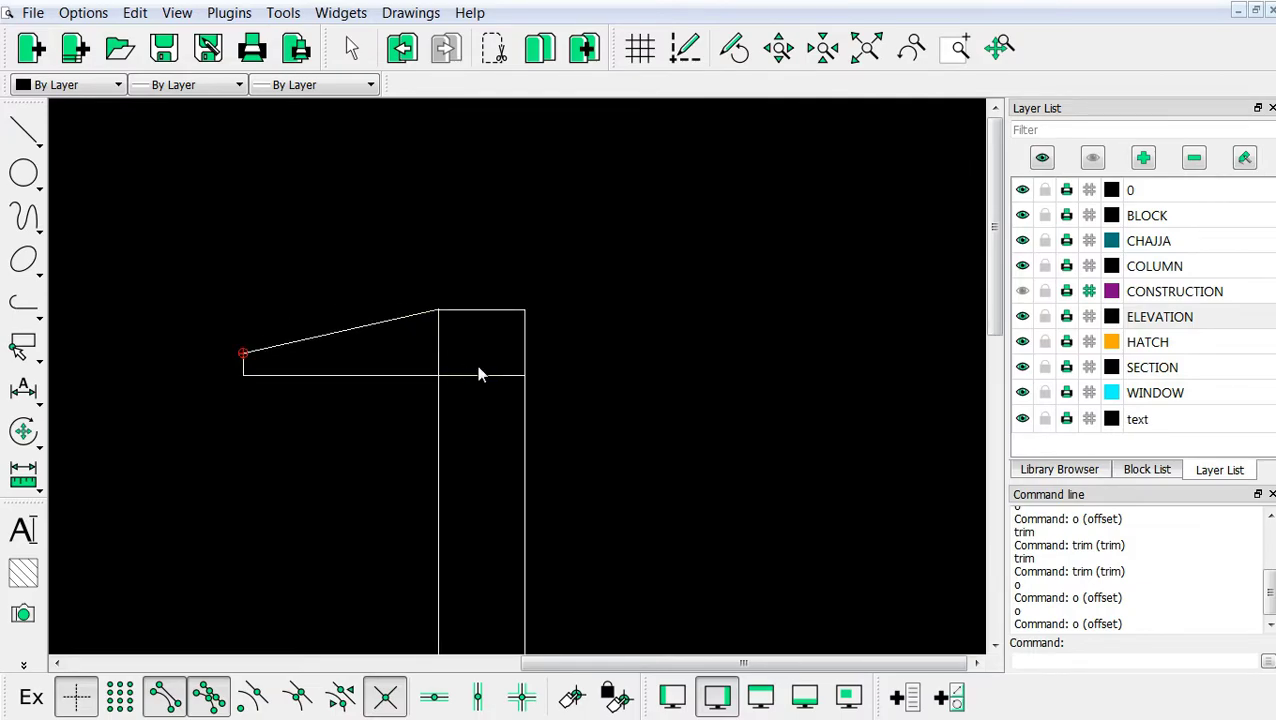
Trim the wall edge inside the projection, using its underside as the cutting edge
text(trim)
key(Return)
click(458, 375)
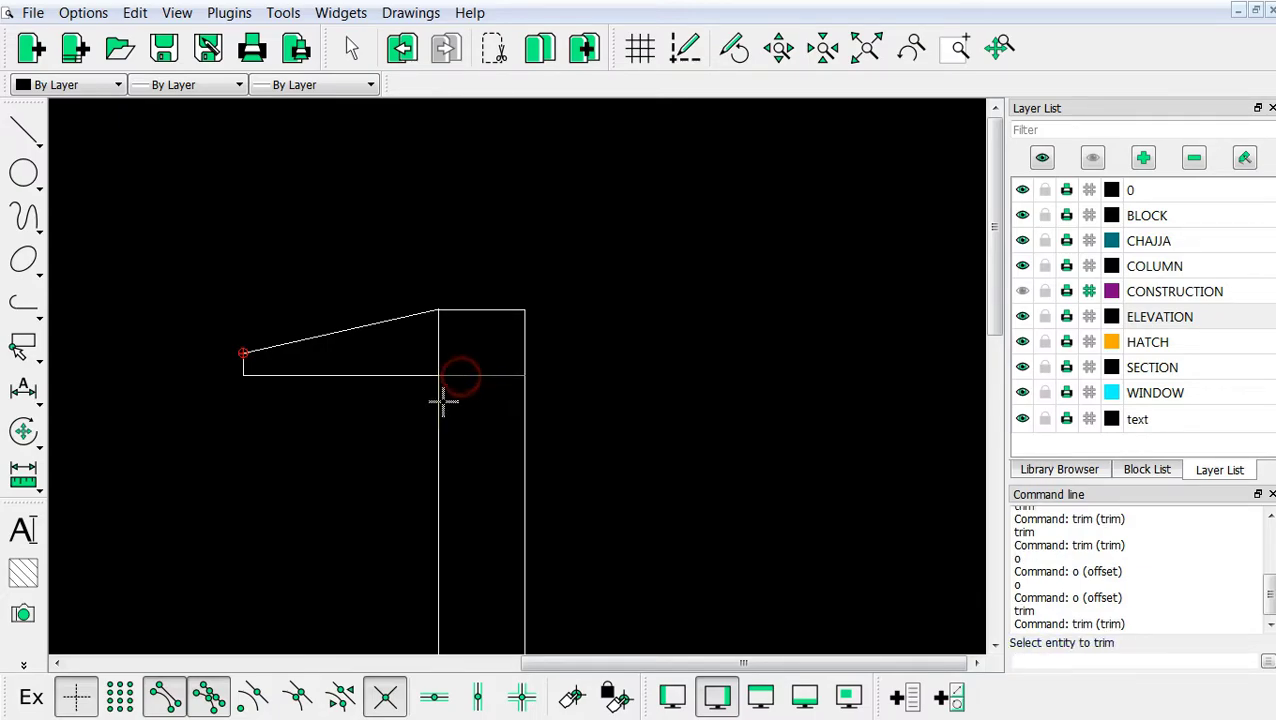
click(440, 410)
scroll(466, 438, down, 2)
scroll(459, 441, up, 2)
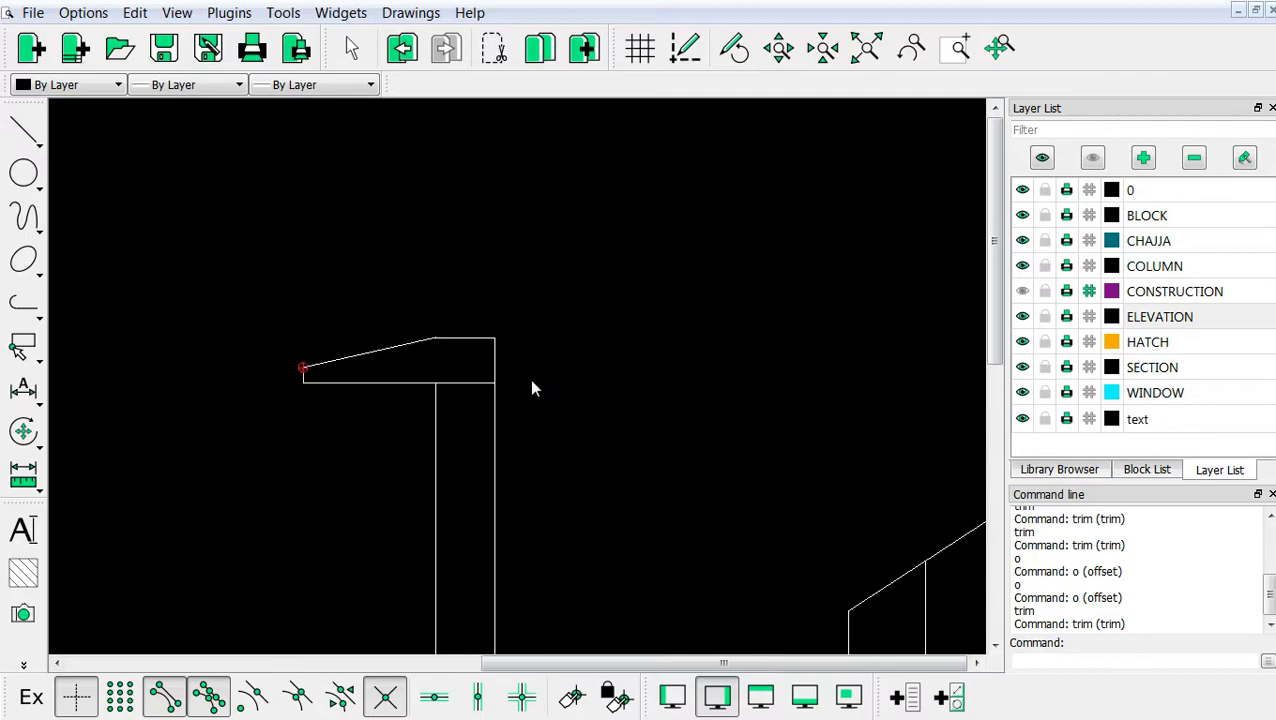
scroll(500, 380, down, 2)
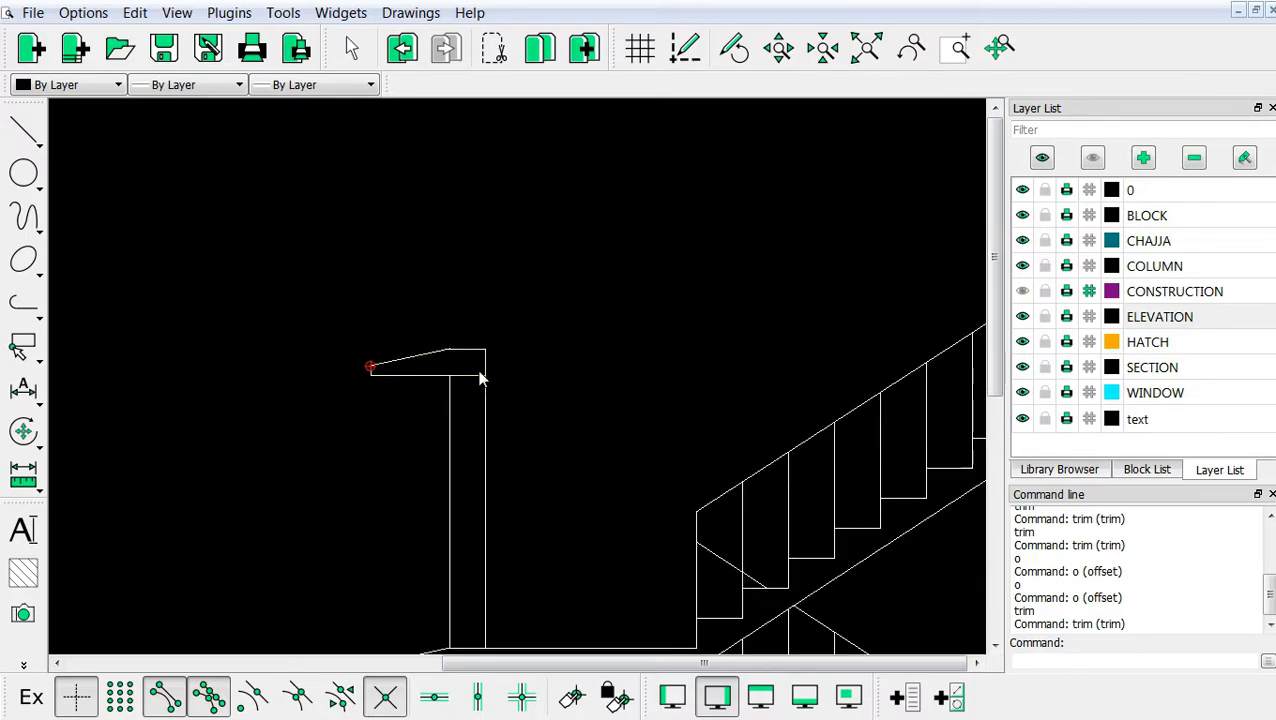
scroll(480, 375, down, 2)
scroll(518, 541, up, 3)
scroll(520, 549, down, 2)
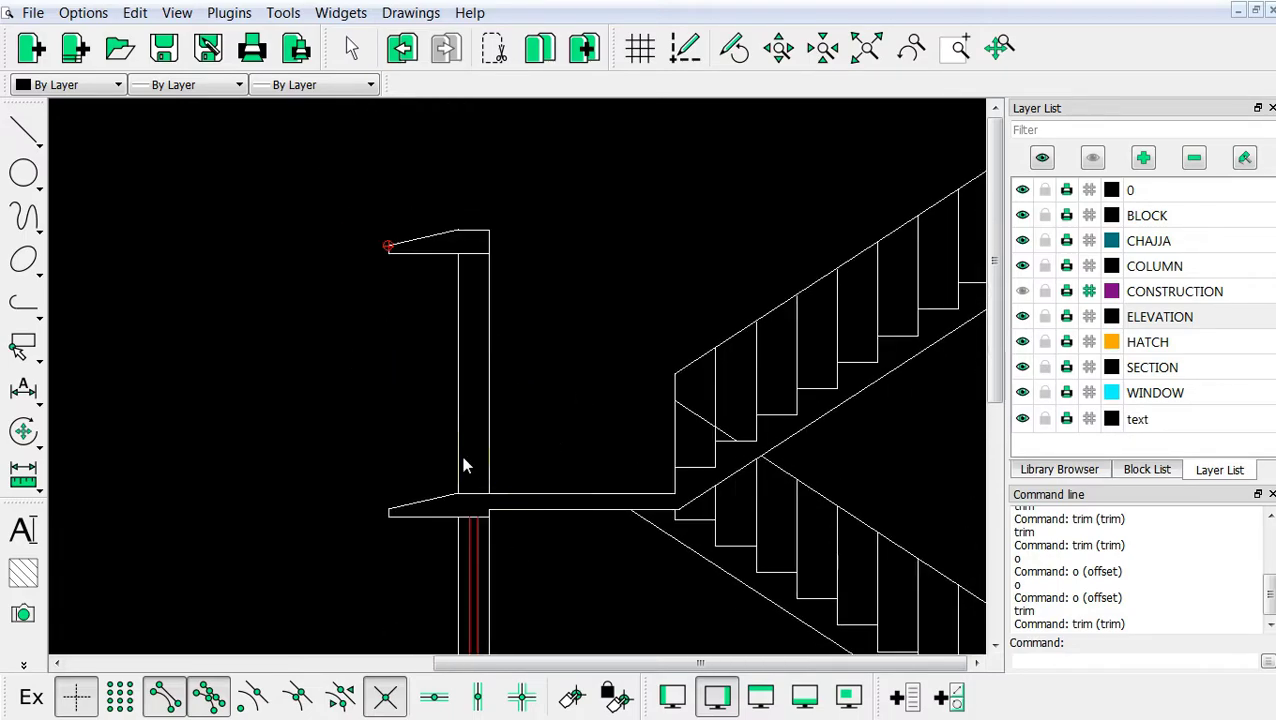
Draw a 2-point line across the wall's thickness just above the floor slab
right_click(292, 342)
click(302, 353)
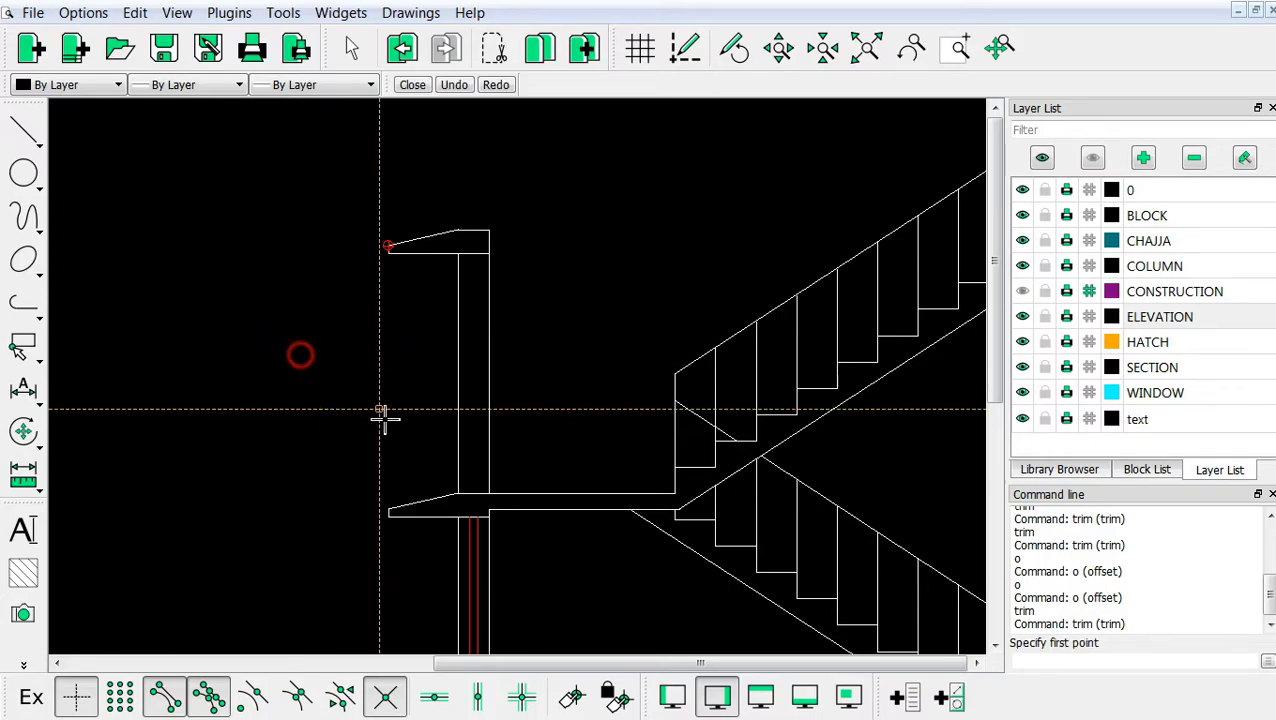
scroll(435, 490, up, 2)
scroll(435, 490, up, 1)
click(488, 418)
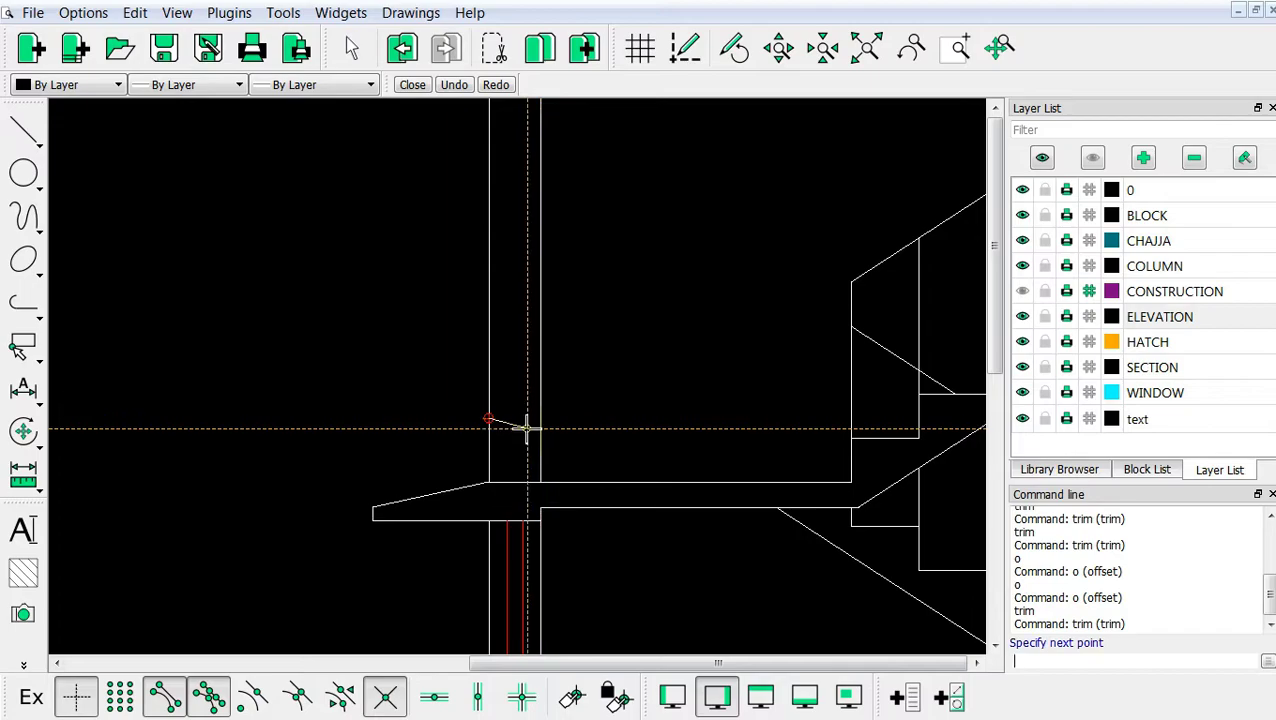
click(532, 415)
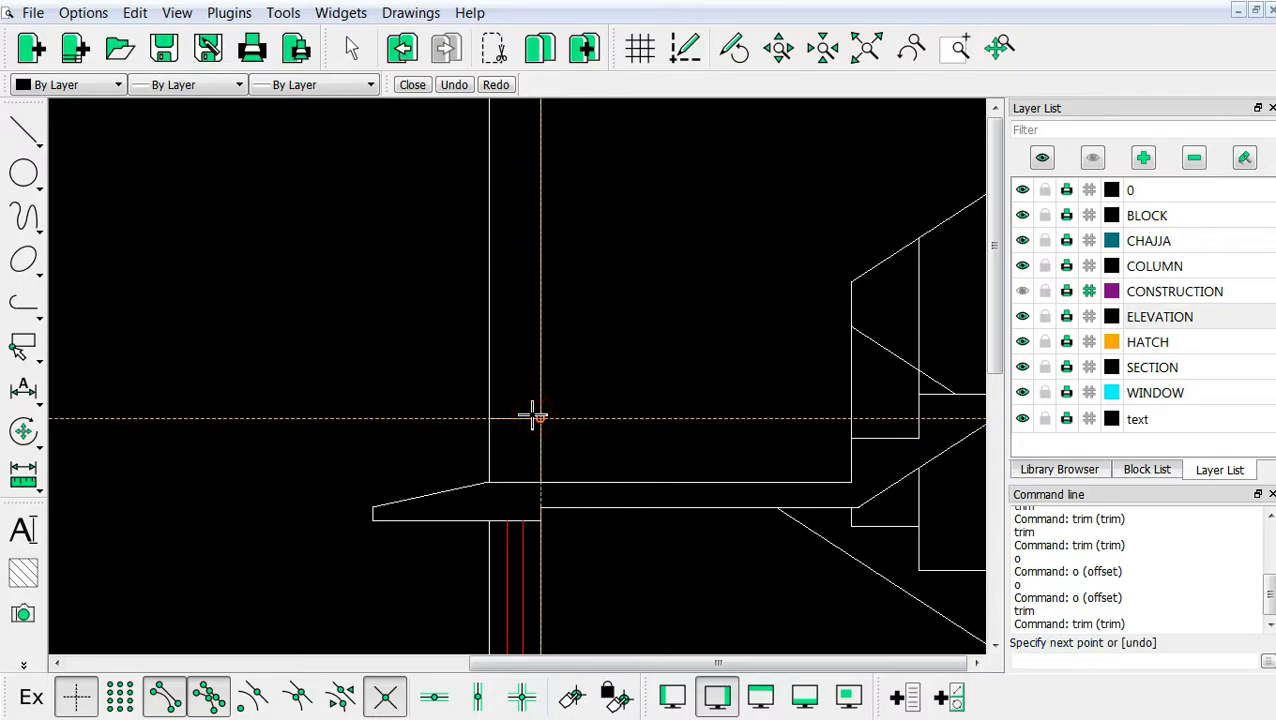
key(Escape)
scroll(532, 415, down, 3)
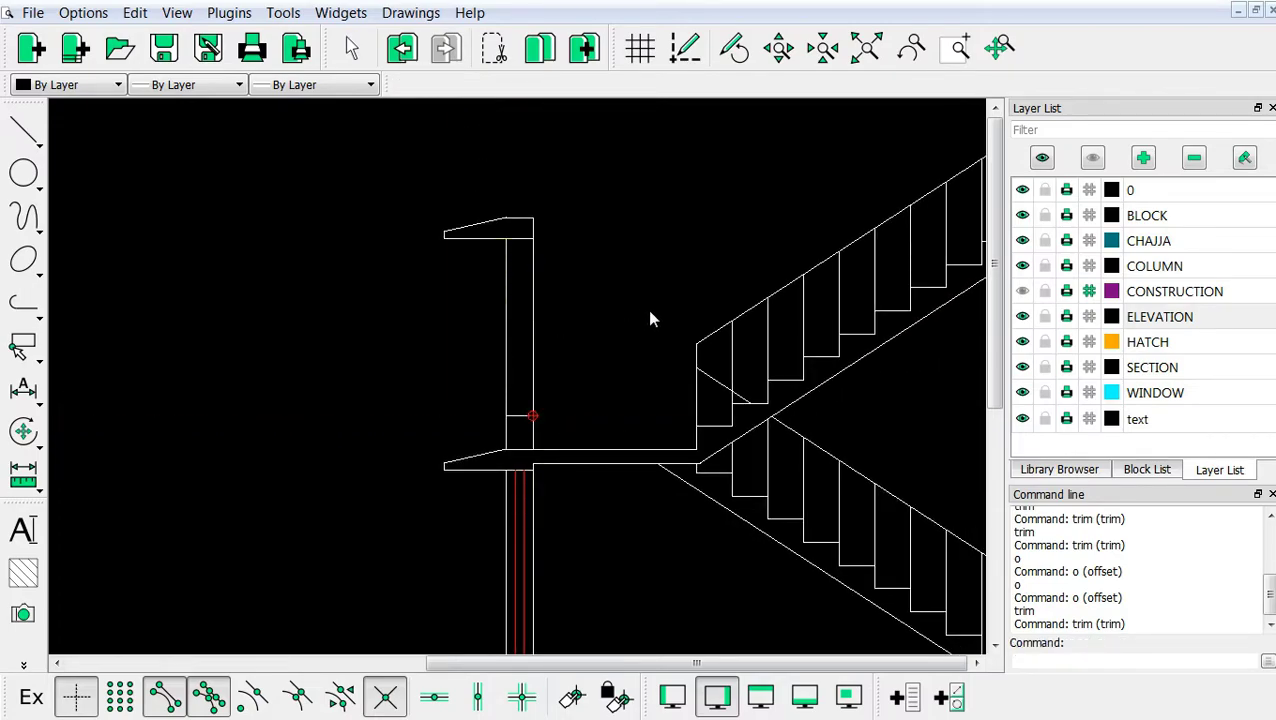
scroll(533, 401, down, 2)
scroll(670, 345, up, 2)
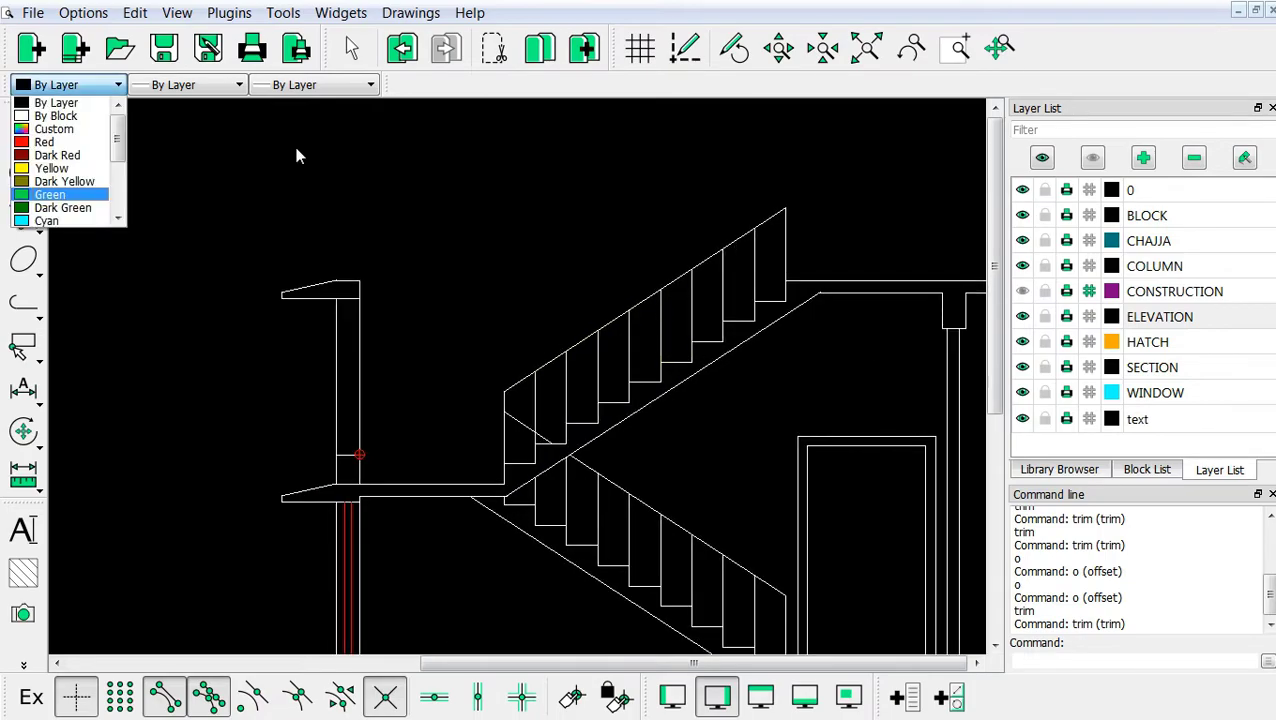
In Cyan, offset two lines 7 units inside the upper column beside the staircase
click(89, 88)
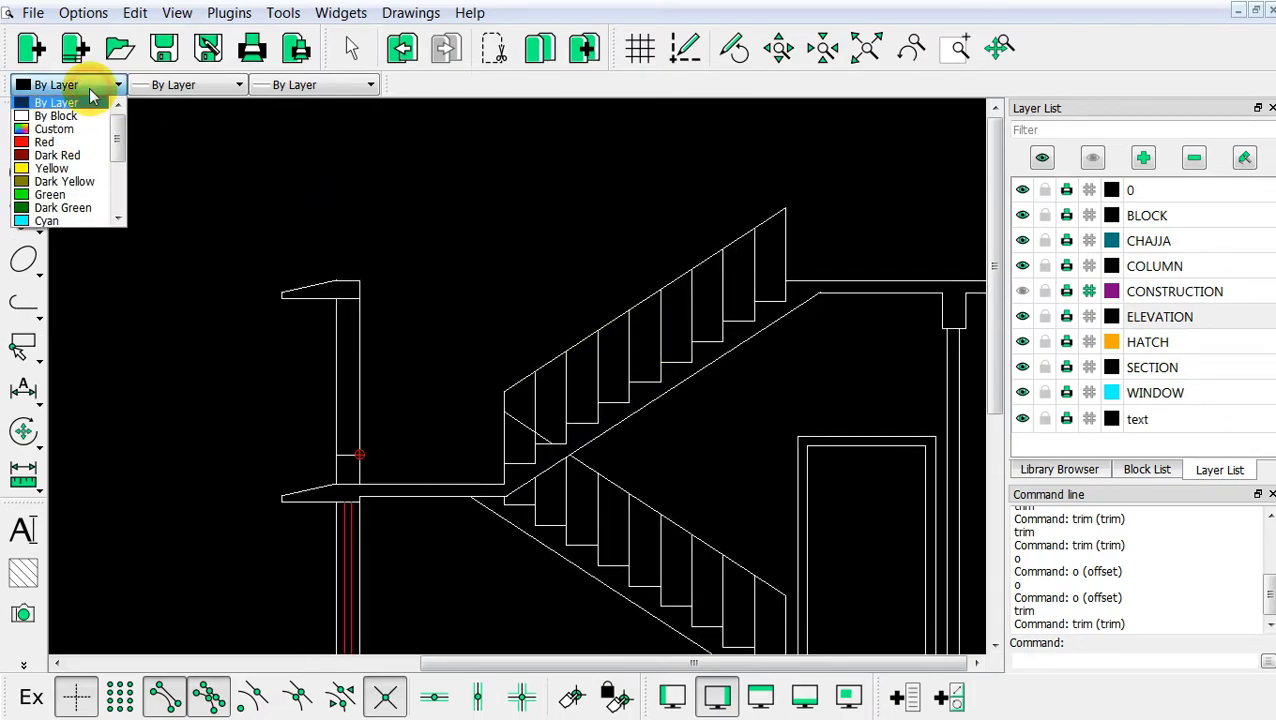
click(60, 219)
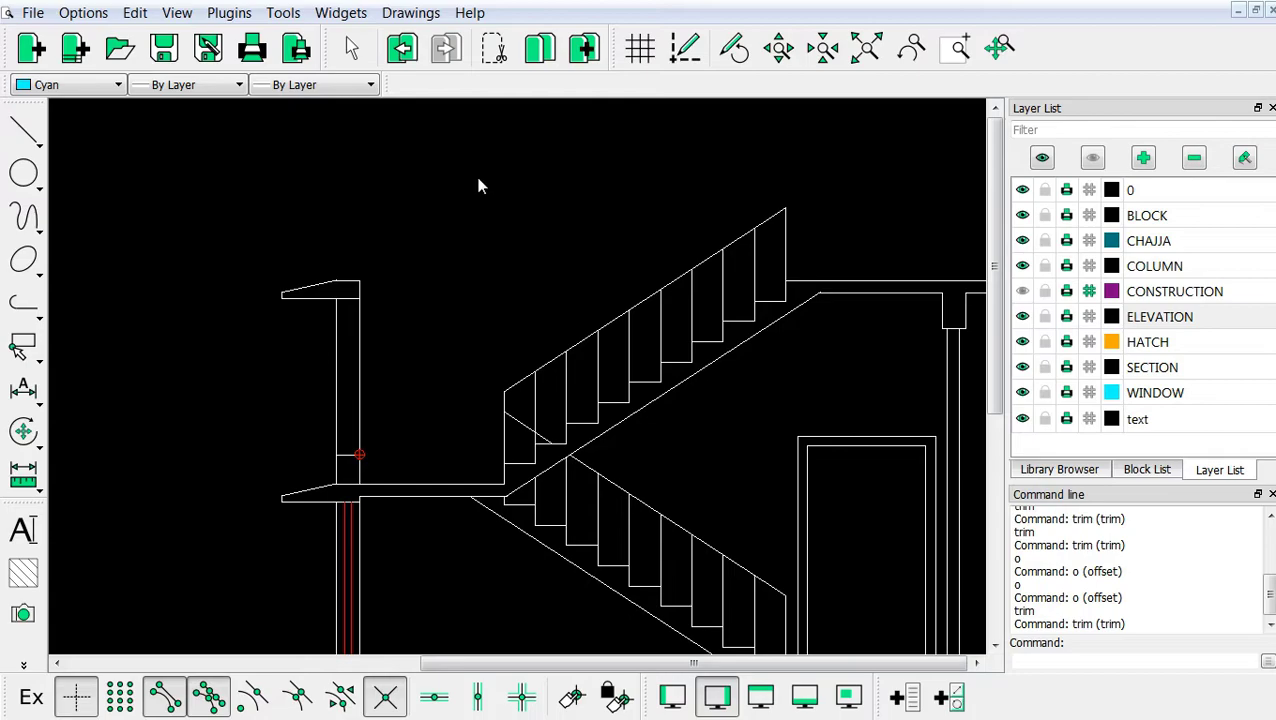
click(1050, 660)
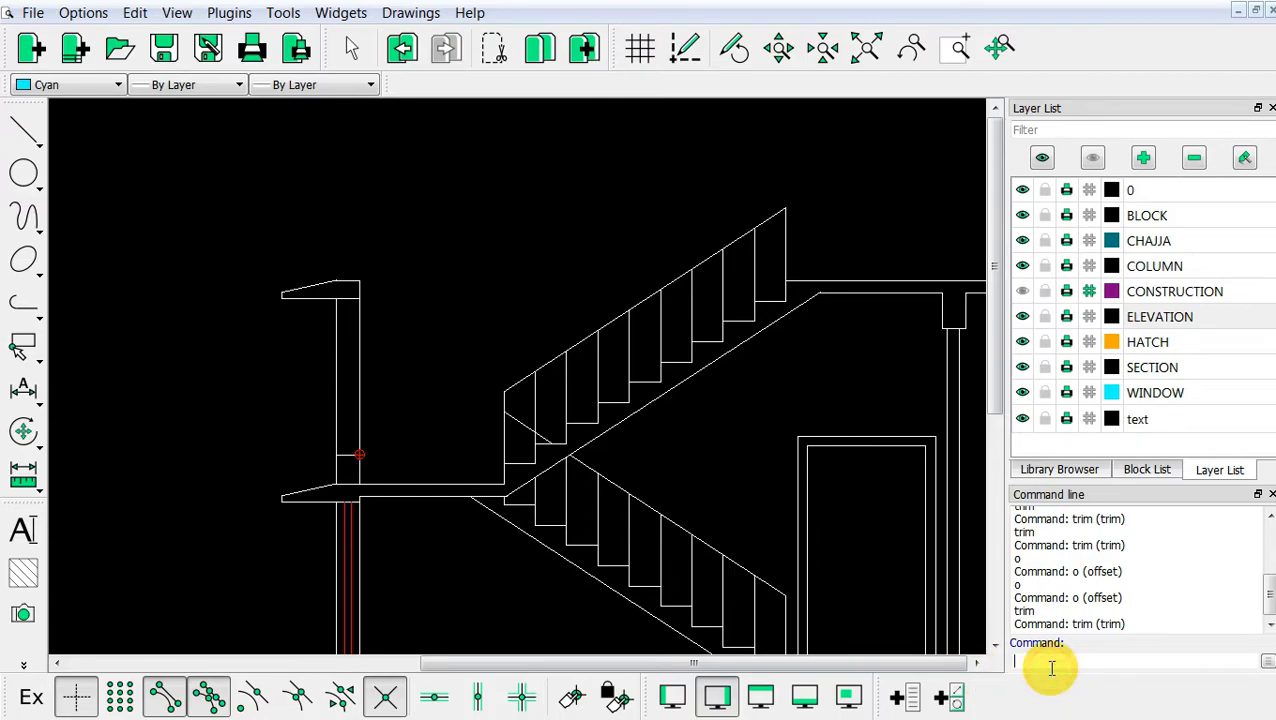
text(o)
key(Return)
double_click(456, 85)
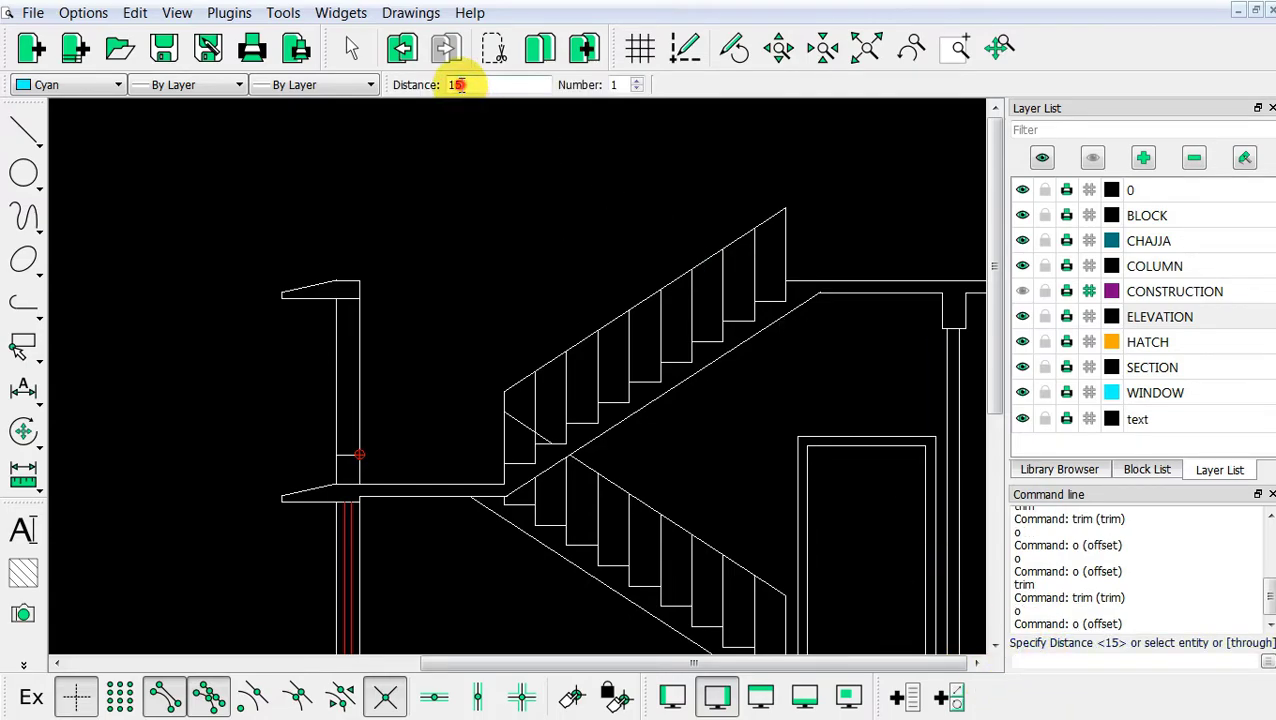
text(7)
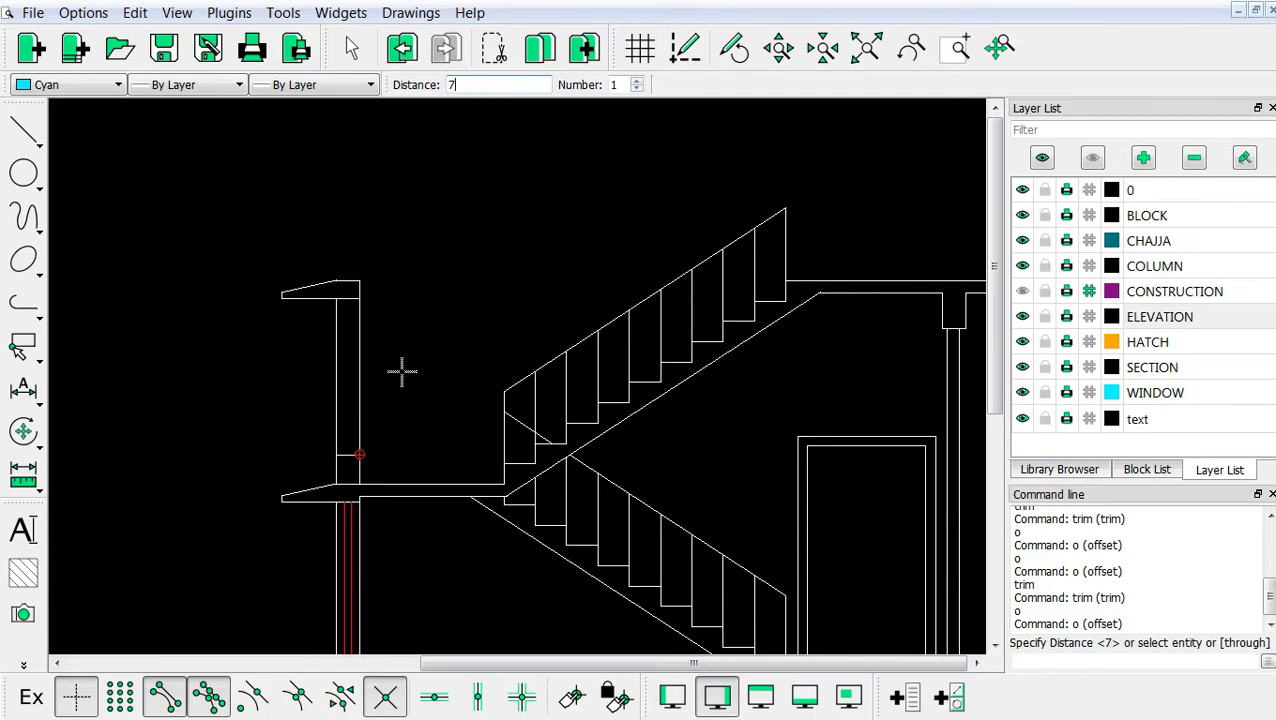
click(341, 388)
click(358, 388)
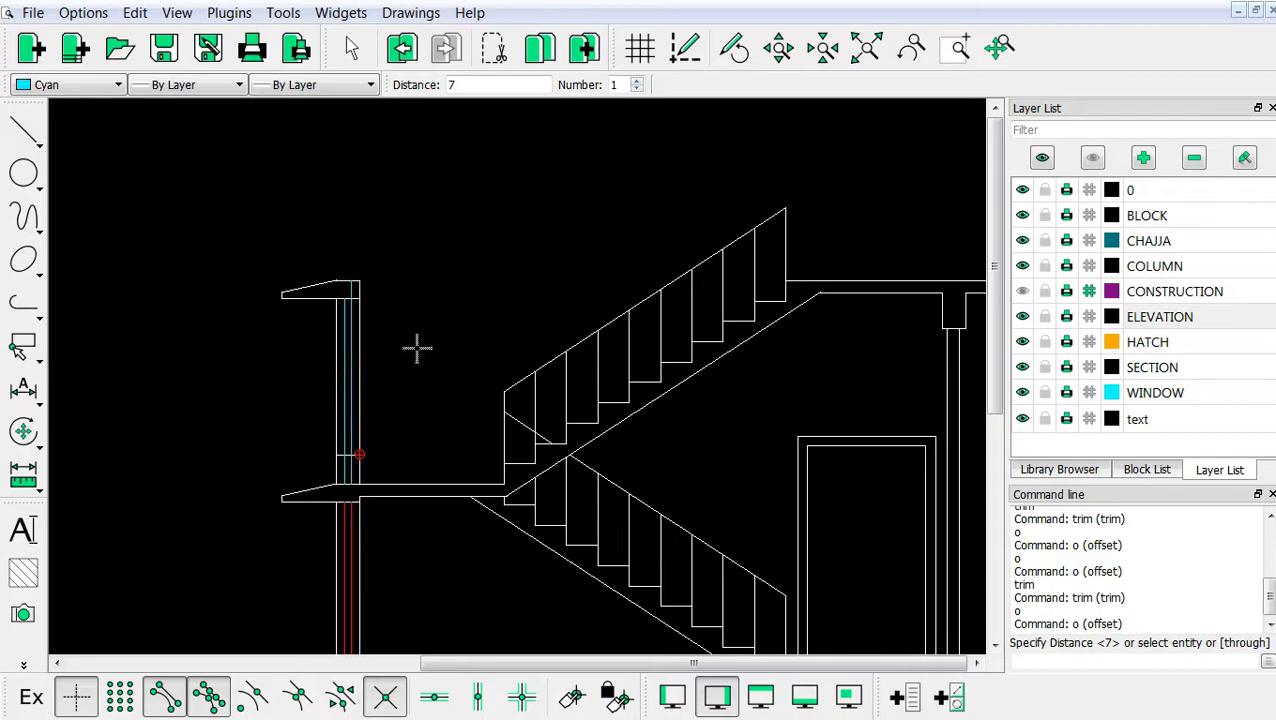
right_click(416, 350)
scroll(382, 378, up, 2)
scroll(384, 385, up, 2)
text(cut)
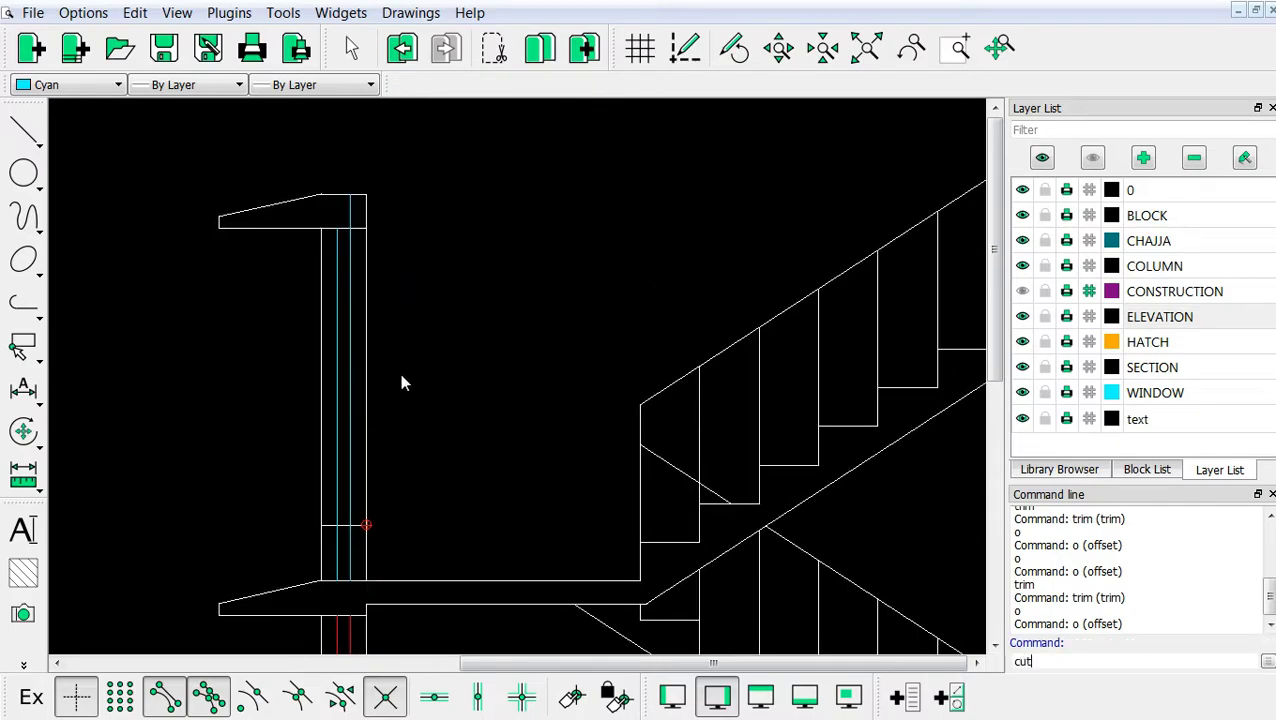
Cut both cyan column lines where they meet the horizontal line near the base
key(Return)
scroll(336, 233, up, 2)
scroll(387, 270, up, 1)
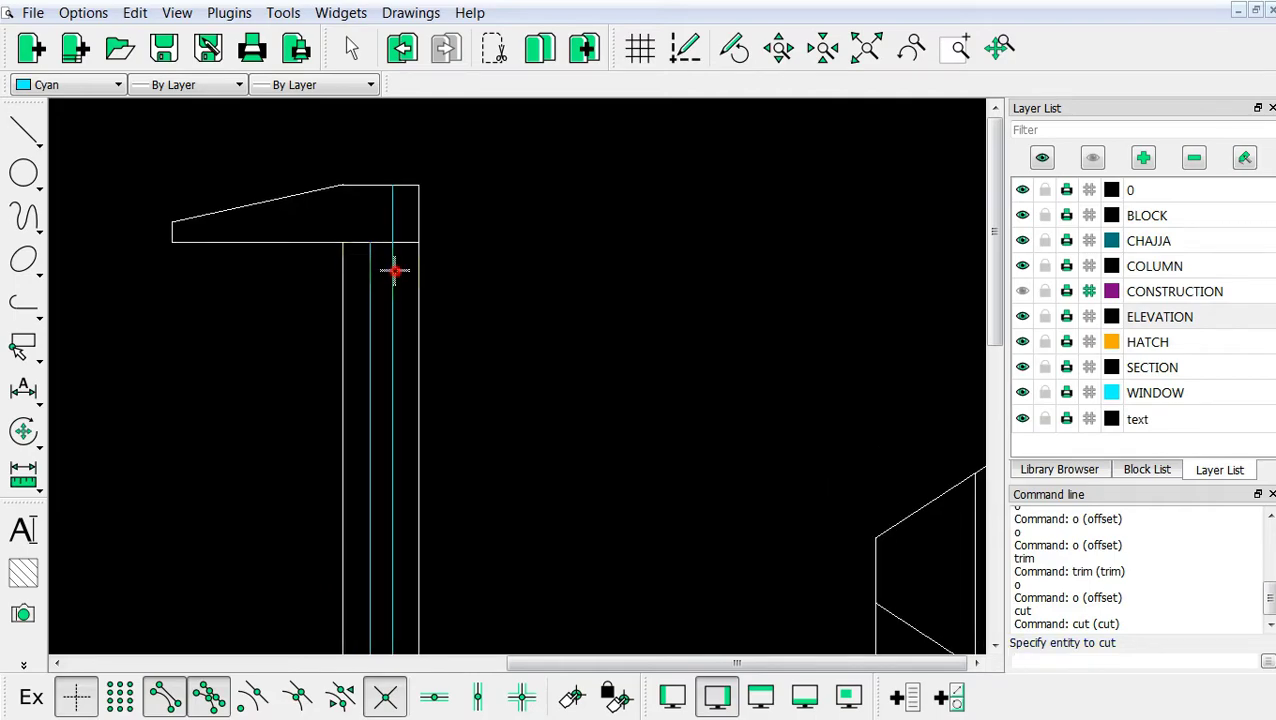
click(395, 268)
click(393, 242)
scroll(478, 515, down, 2)
scroll(448, 443, up, 2)
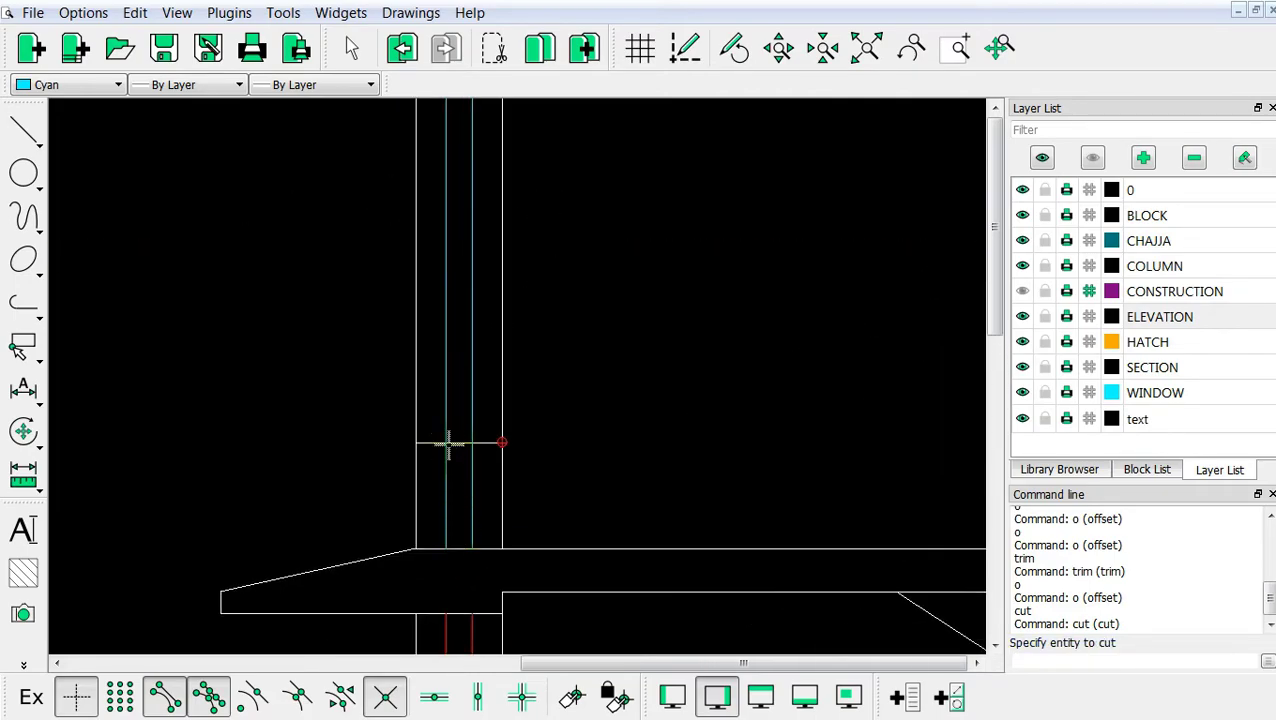
click(448, 443)
click(447, 442)
click(471, 437)
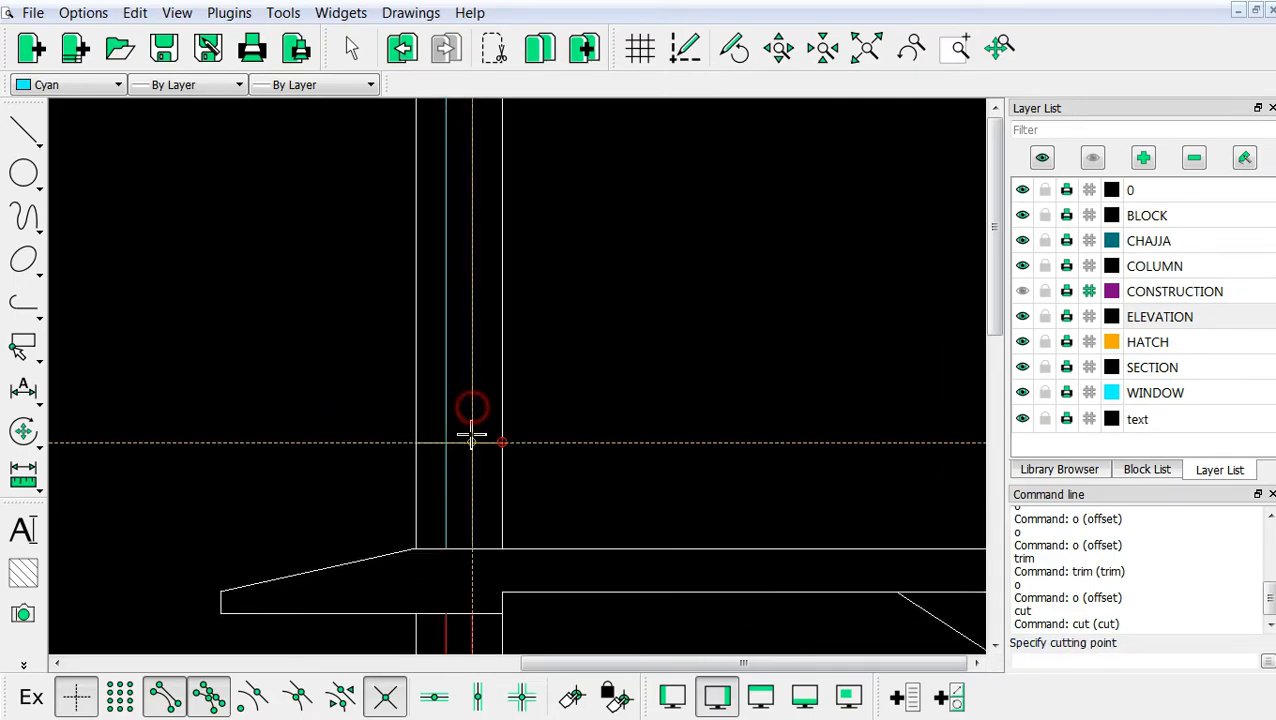
click(472, 442)
key(Escape)
Delete the lower cyan line pieces below the cut
drag(484, 495, 430, 485)
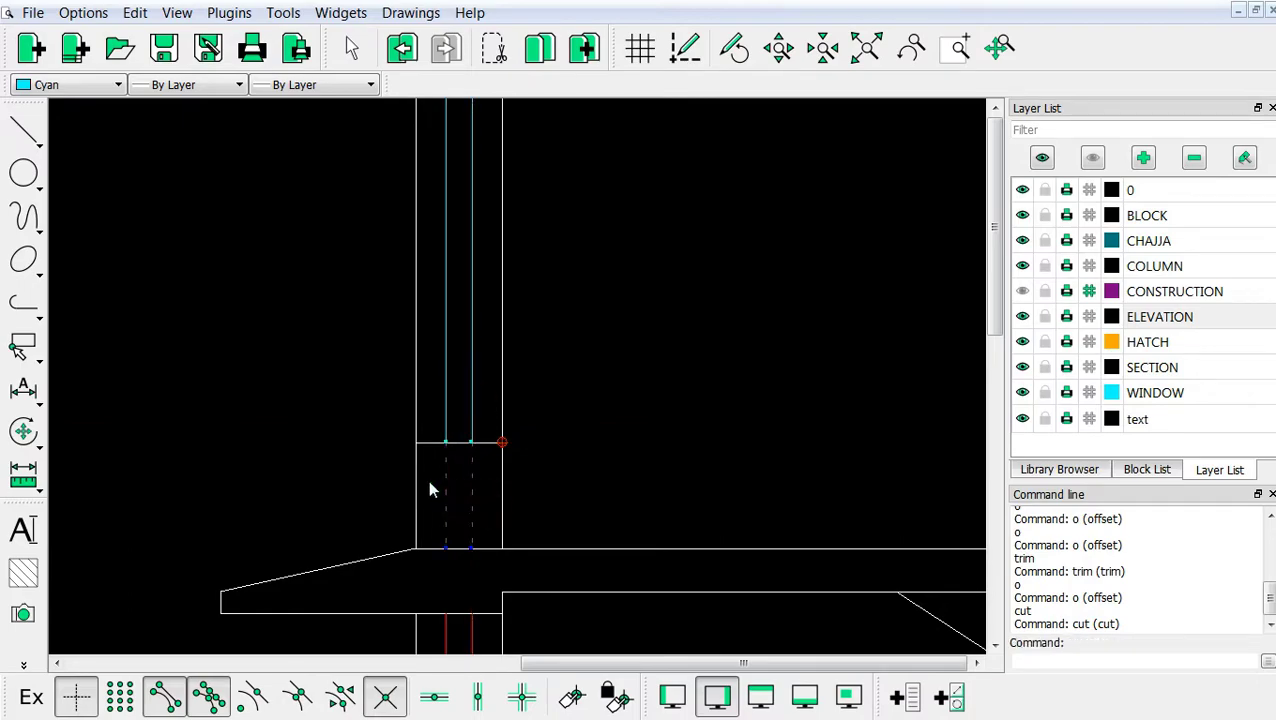
key(Delete)
scroll(449, 520, down, 4)
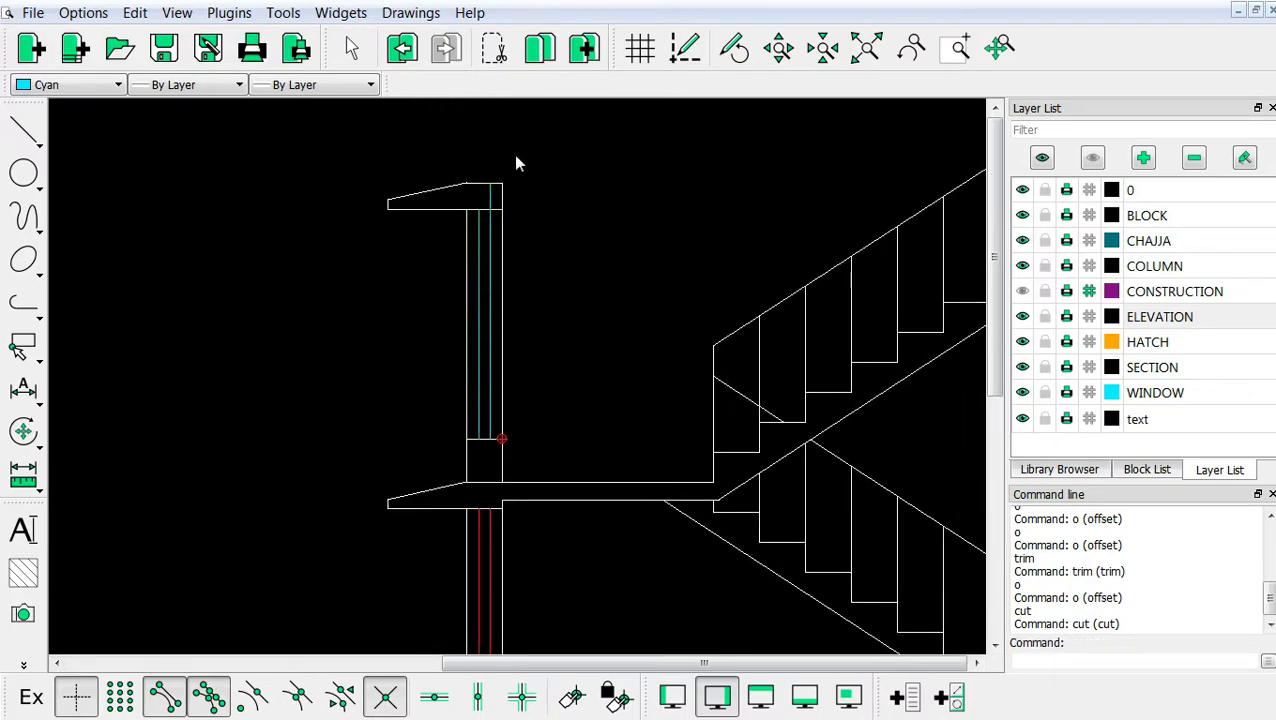
scroll(516, 163, up, 4)
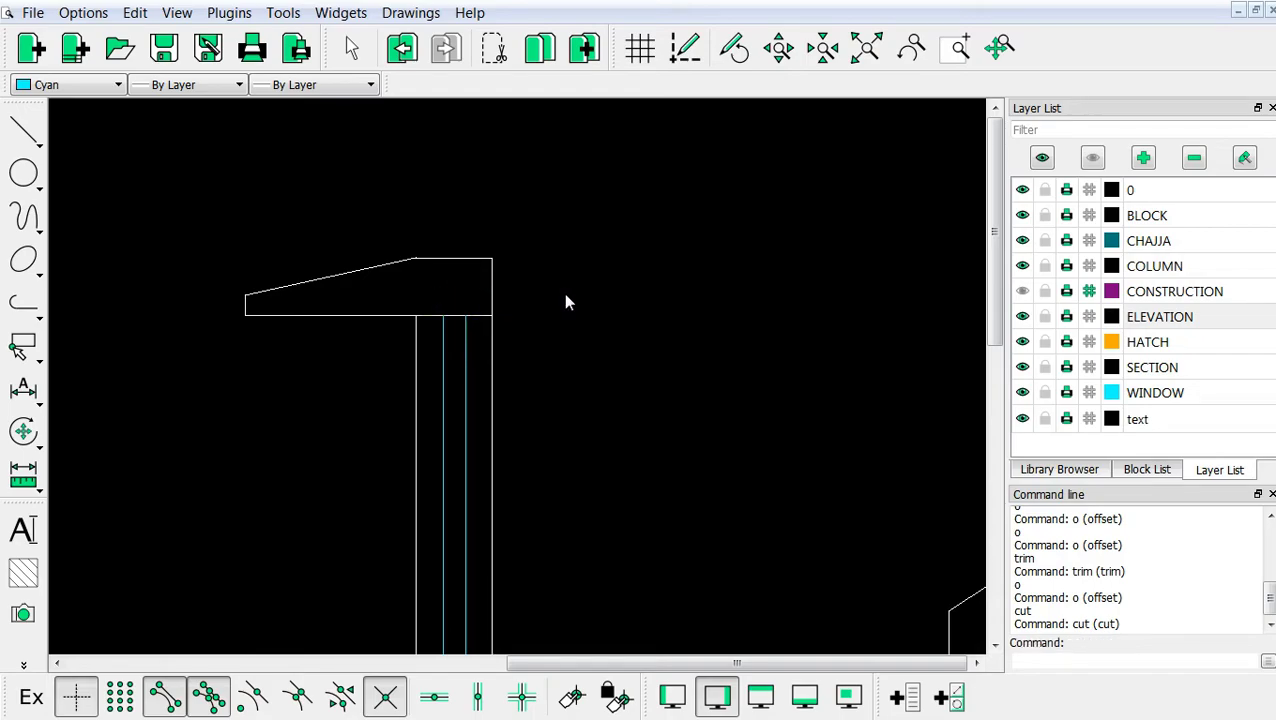
scroll(565, 302, down, 5)
scroll(547, 507, up, 2)
scroll(380, 210, up, 3)
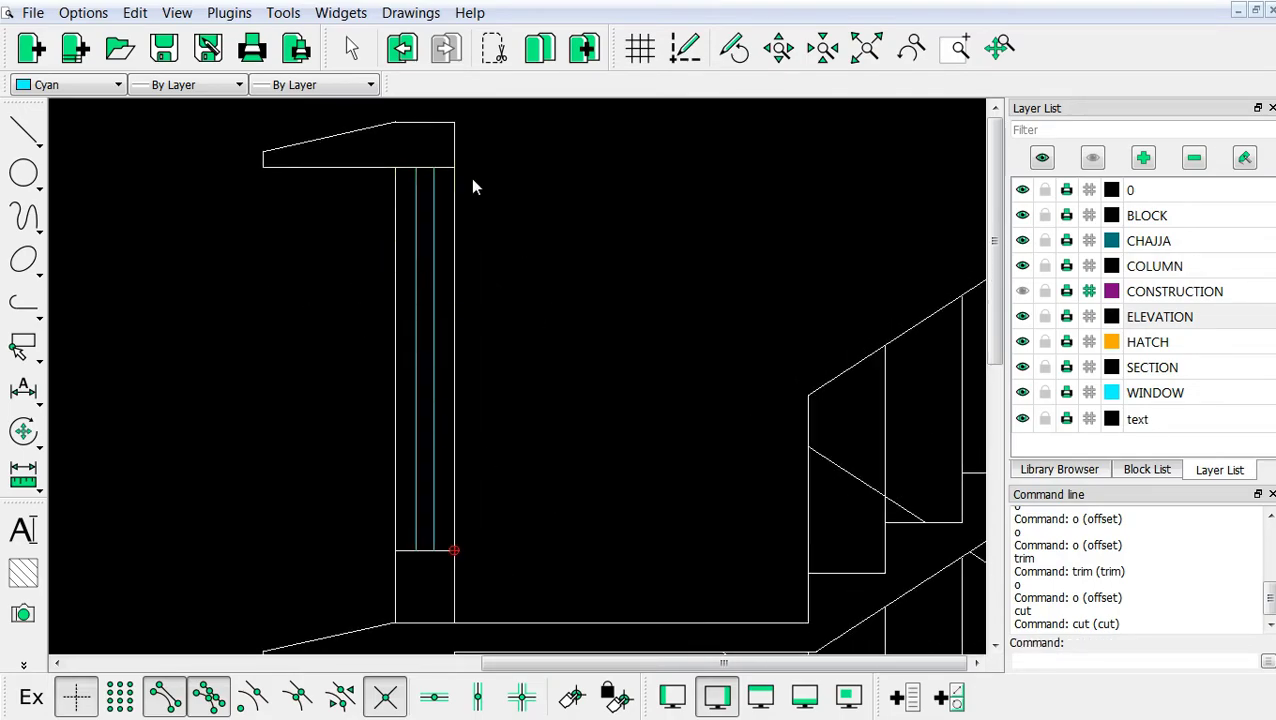
scroll(347, 421, down, 1)
scroll(347, 421, down, 2)
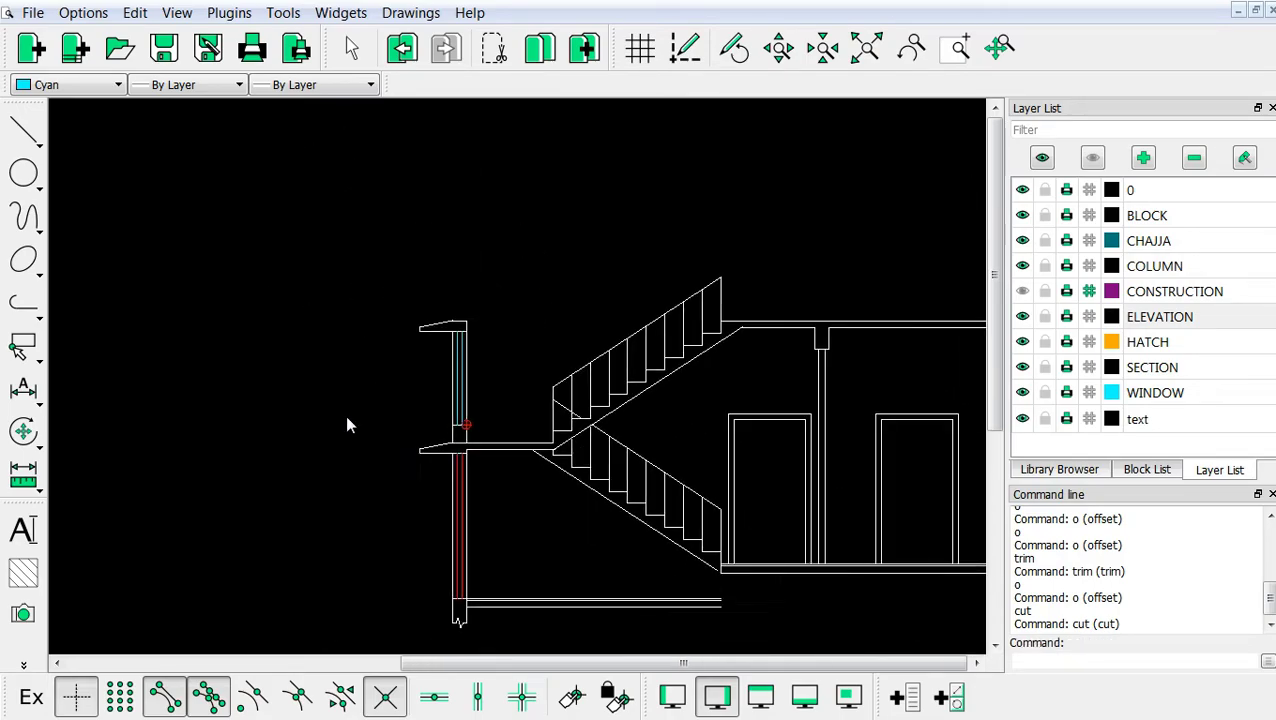
scroll(347, 421, down, 2)
scroll(280, 415, up, 2)
scroll(87, 296, up, 2)
scroll(330, 370, down, 1)
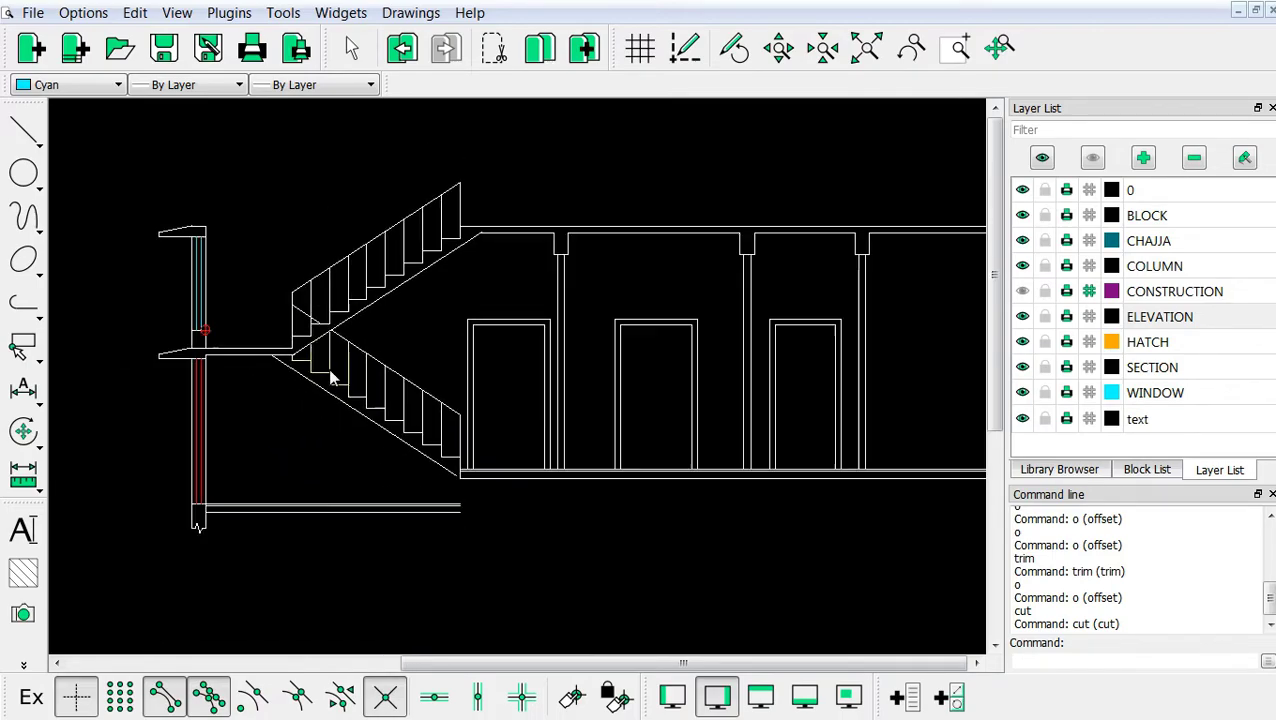
scroll(960, 270, down, 2)
scroll(722, 320, down, 1)
scroll(866, 284, up, 2)
scroll(700, 300, up, 1)
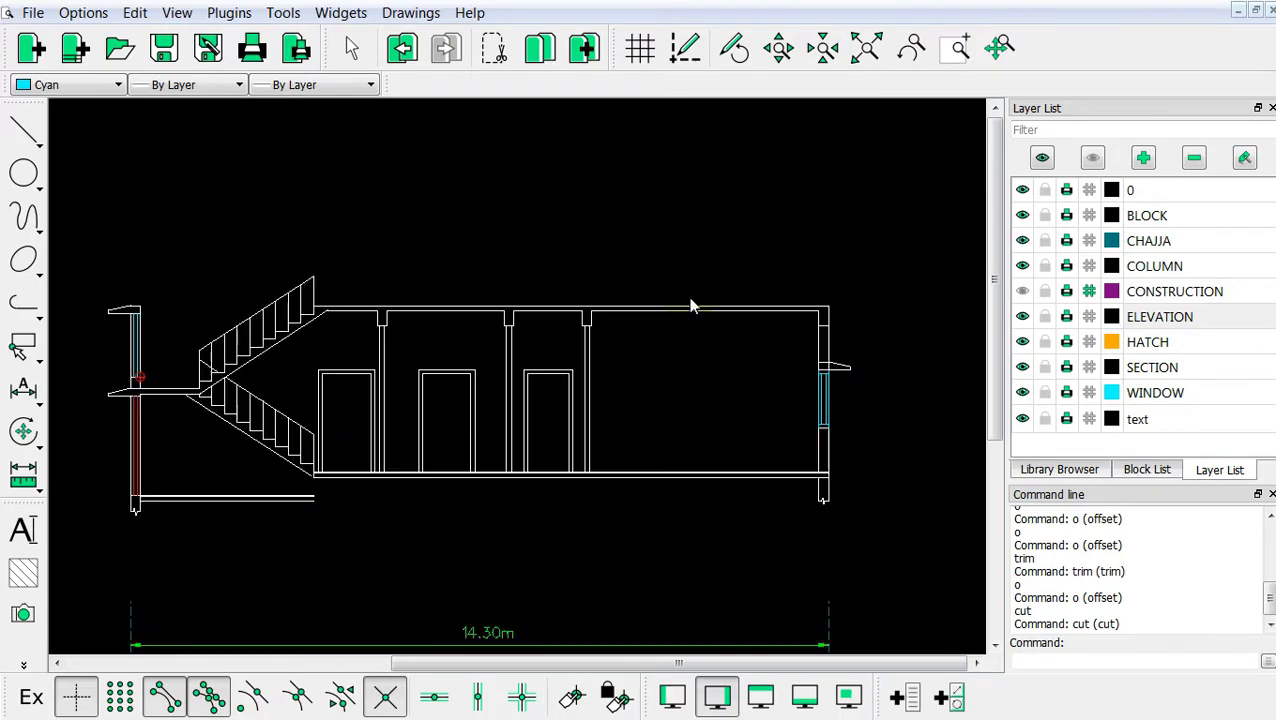
scroll(462, 272, up, 1)
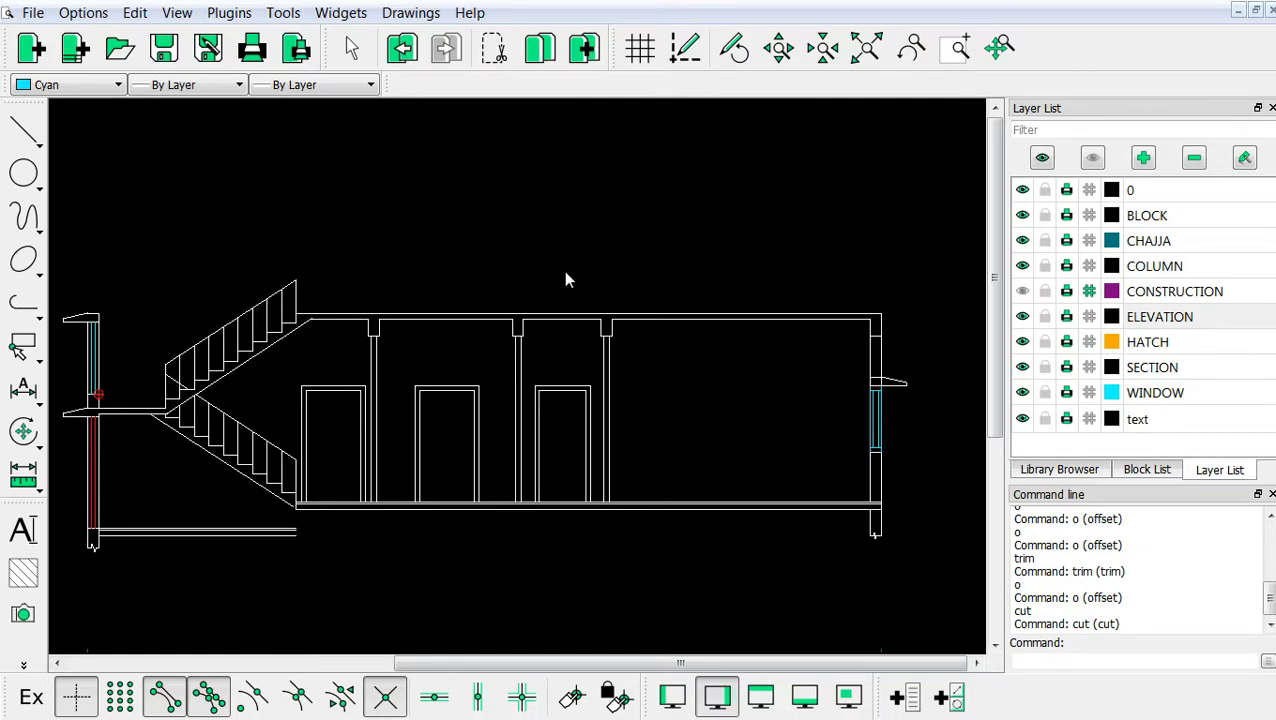
scroll(564, 275, down, 2)
scroll(567, 270, down, 2)
scroll(479, 417, up, 2)
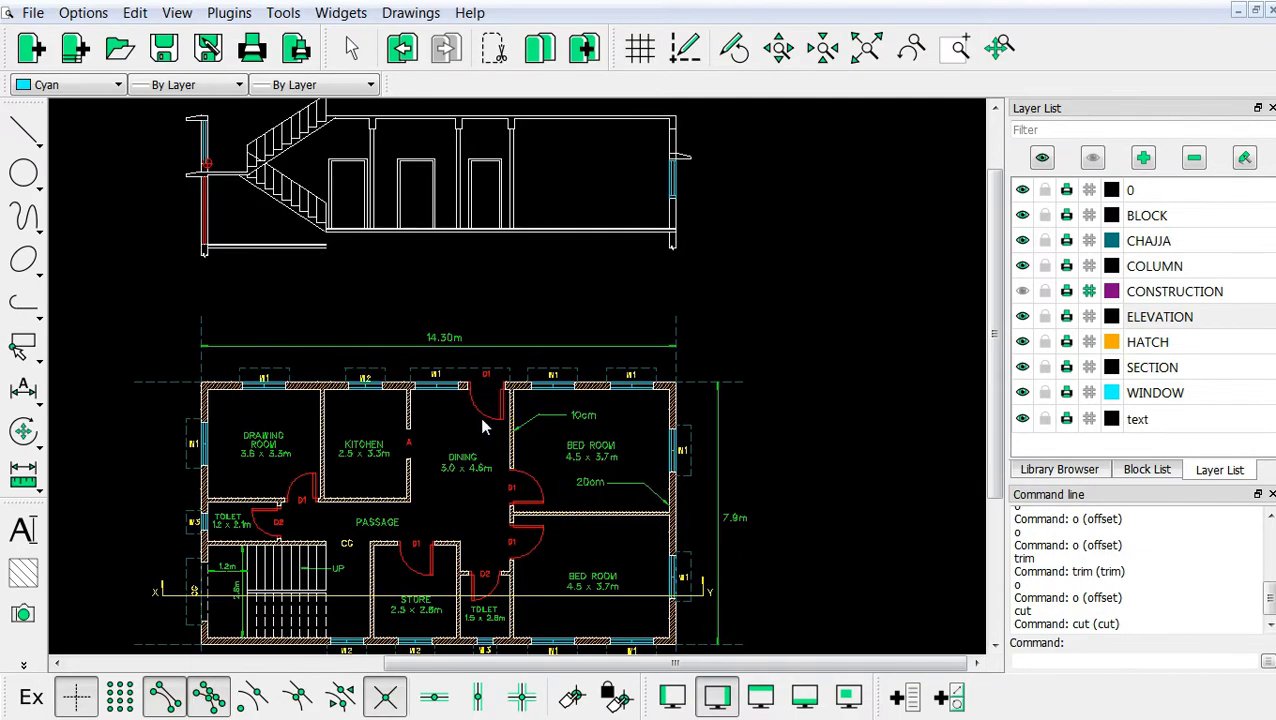
scroll(465, 405, up, 3)
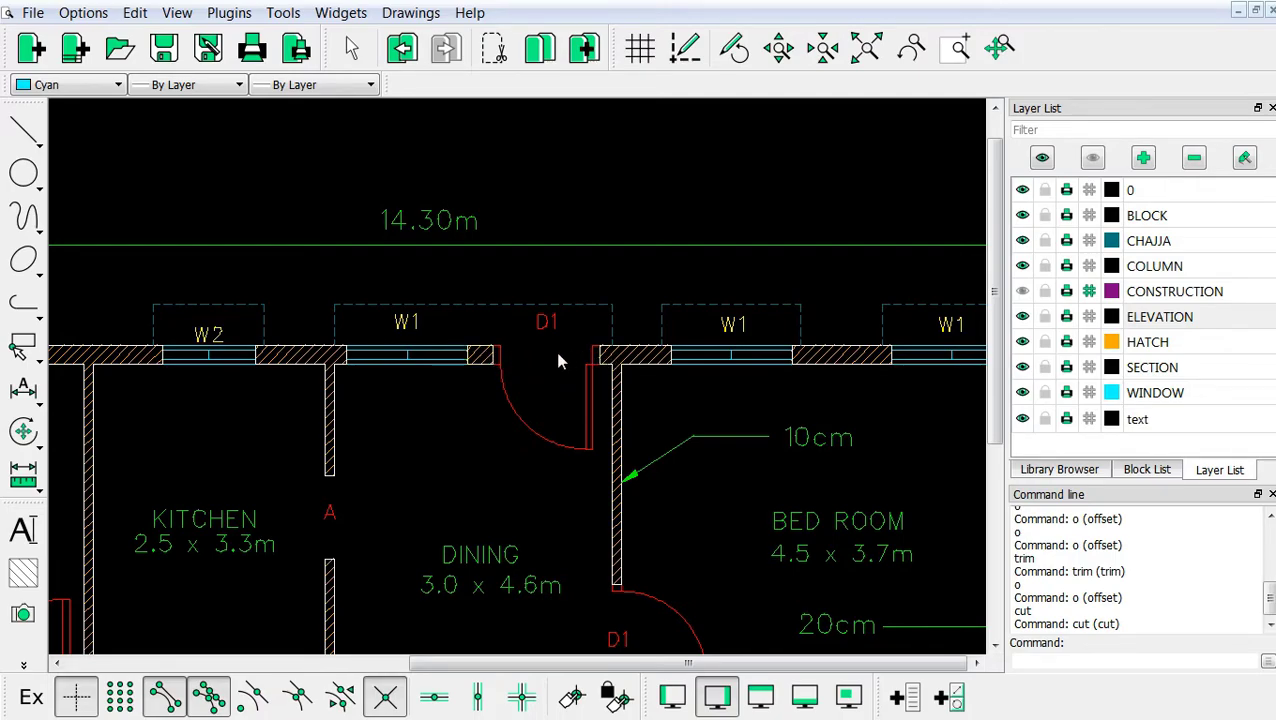
scroll(555, 351, down, 5)
scroll(555, 351, down, 3)
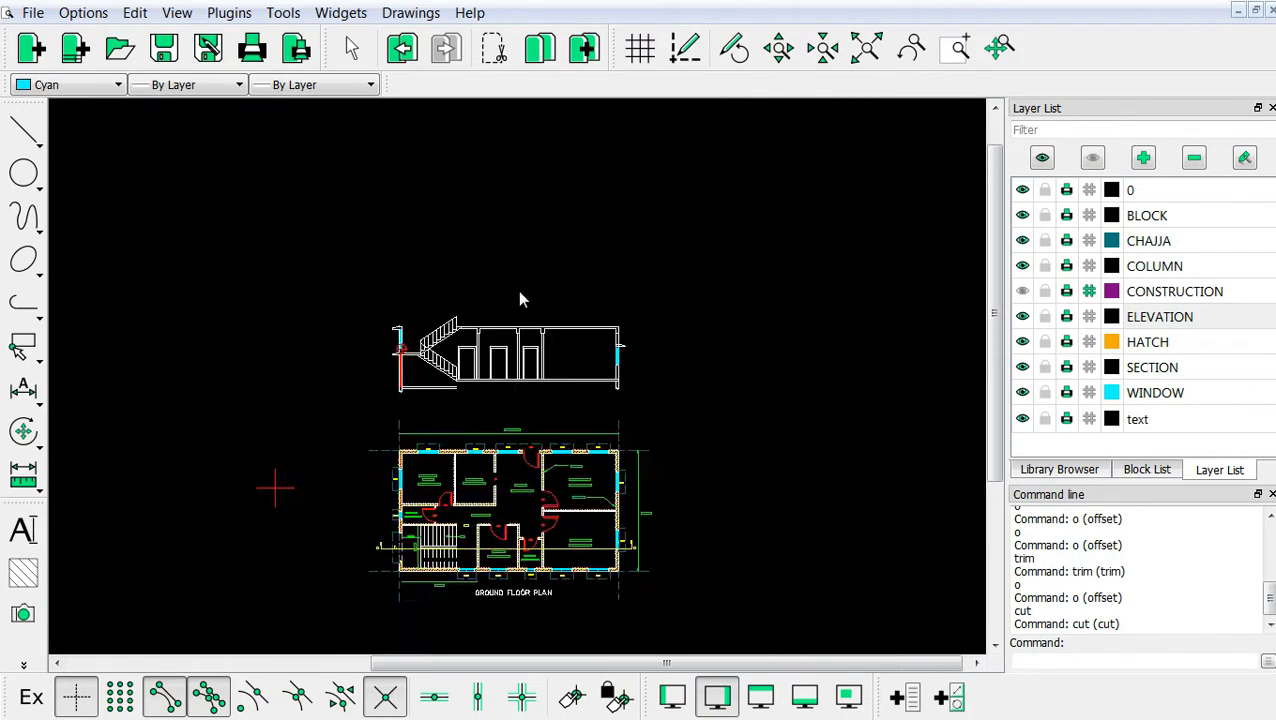
scroll(517, 295, up, 3)
scroll(512, 388, up, 1)
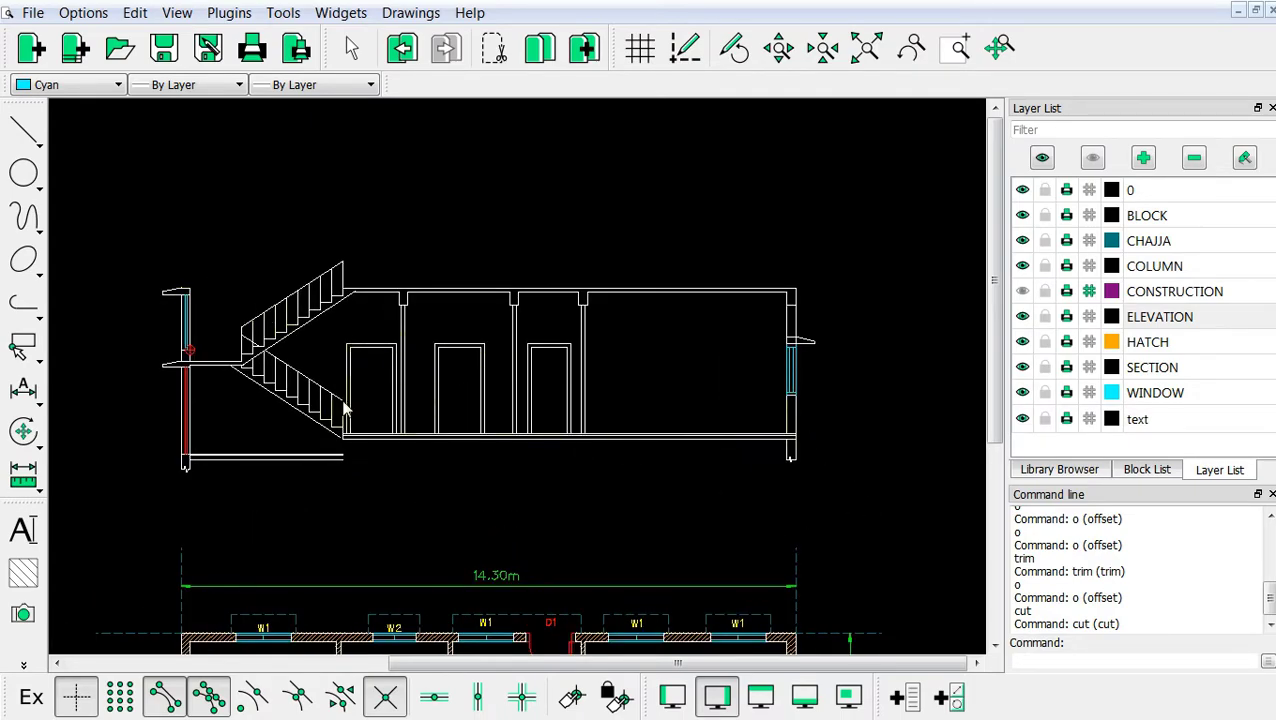
scroll(409, 454, up, 2)
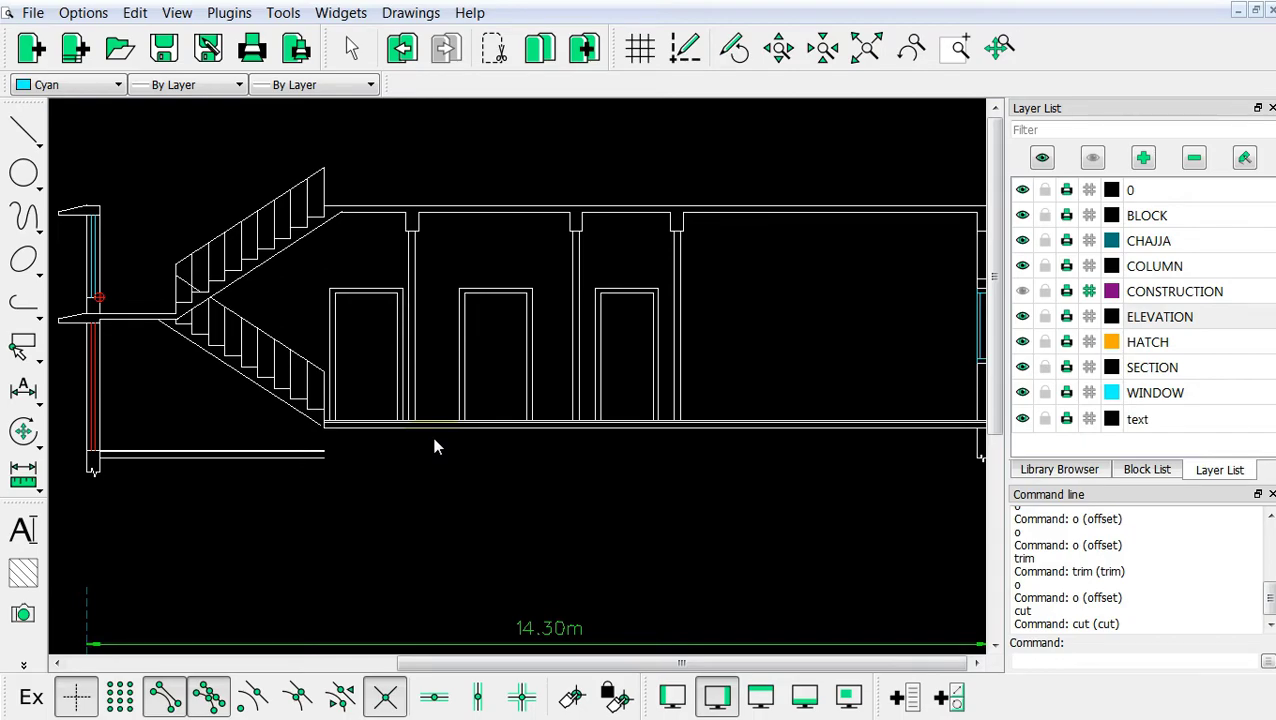
scroll(434, 446, down, 1)
scroll(372, 420, up, 1)
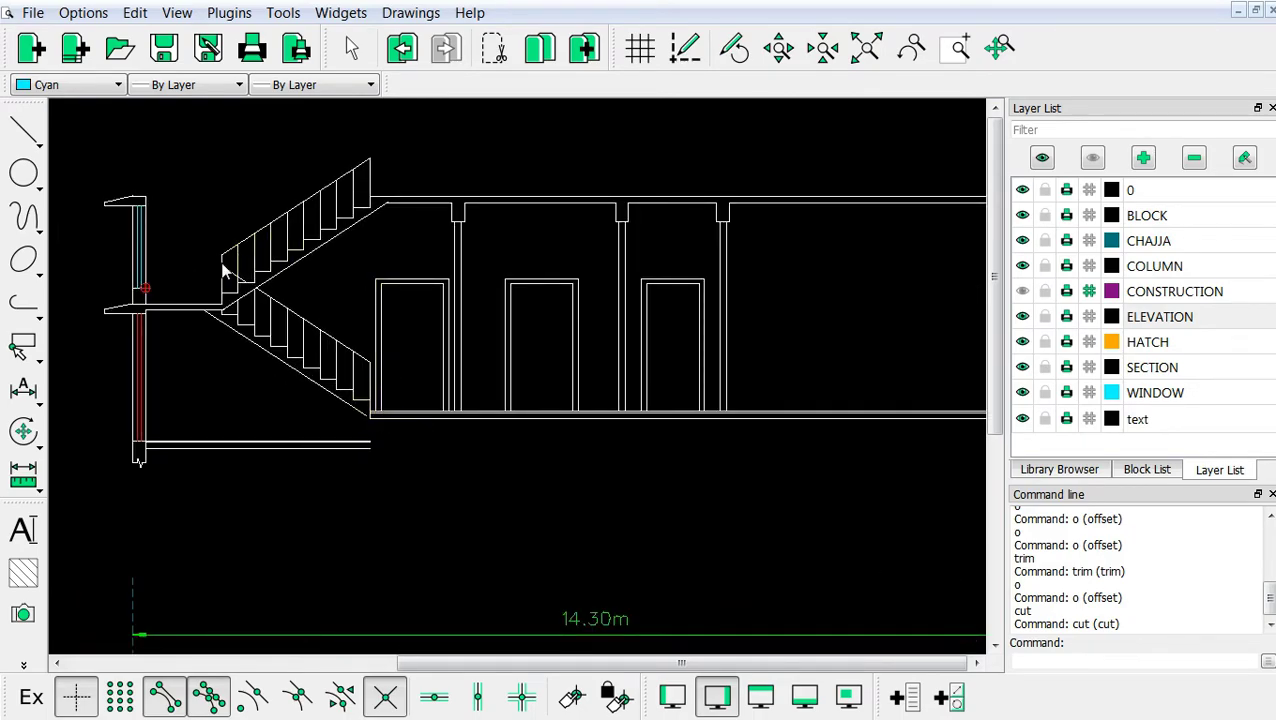
scroll(245, 248, down, 1)
Select the stray vertical wall and door lines in the section and delete them
drag(296, 181, 950, 366)
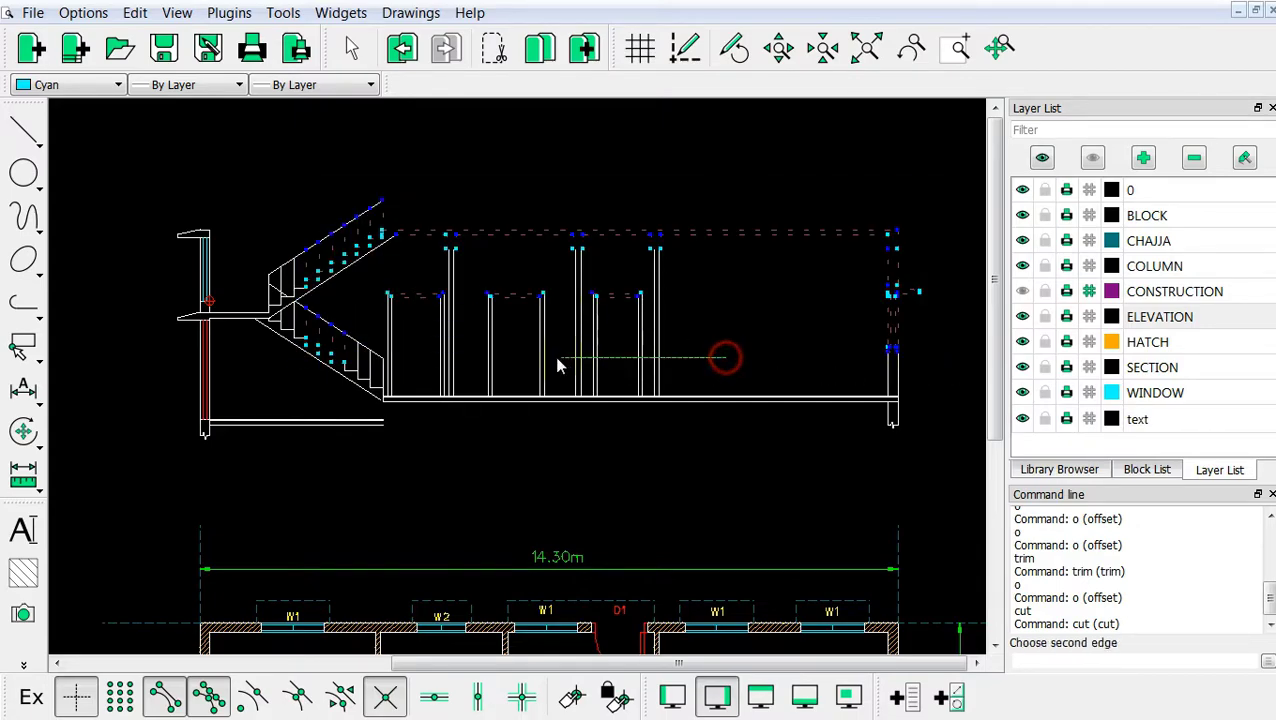
drag(724, 357, 387, 328)
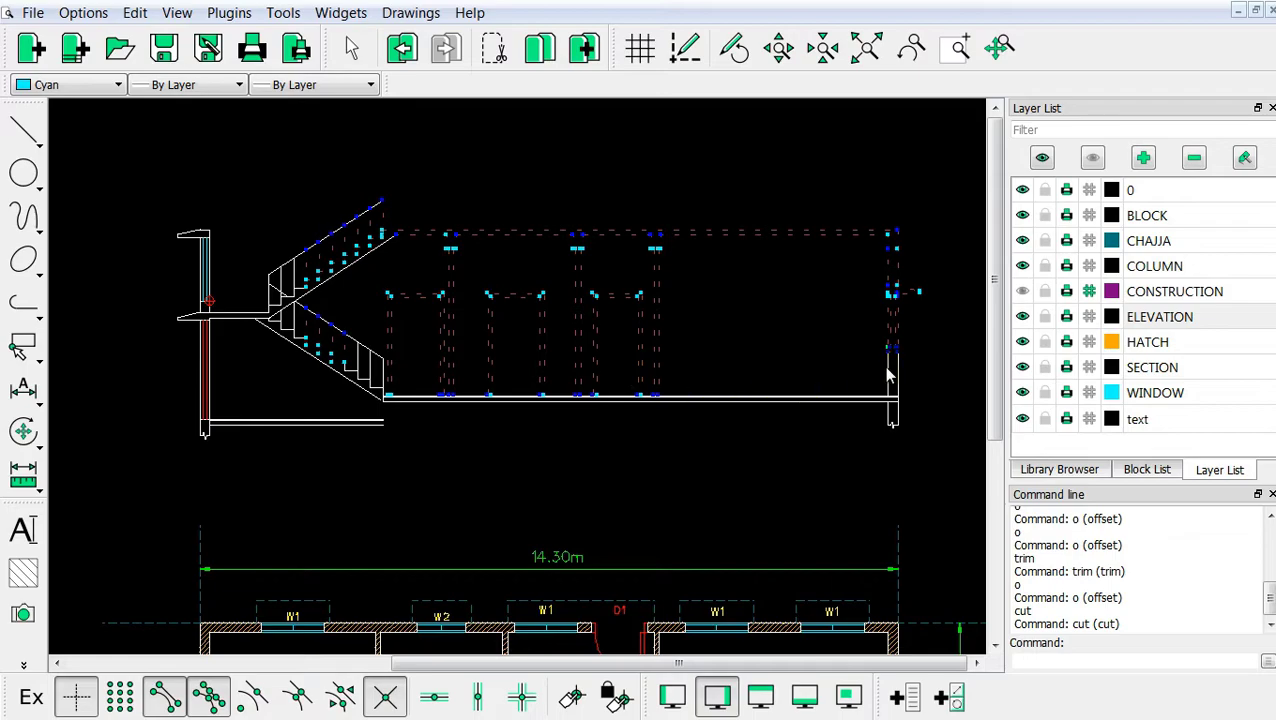
key(Delete)
scroll(390, 393, up, 2)
scroll(414, 368, up, 3)
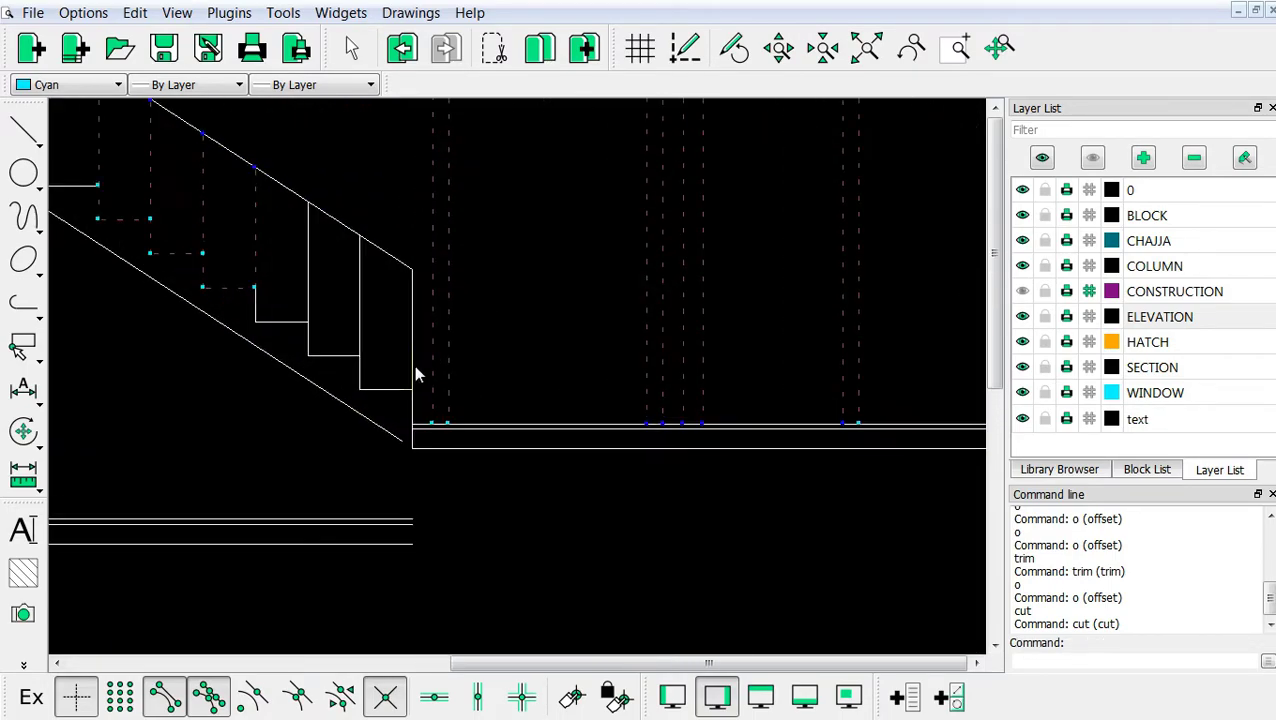
Cut back the four step lines at the staircase corner
drag(526, 355, 268, 200)
scroll(268, 200, down, 2)
scroll(482, 300, down, 1)
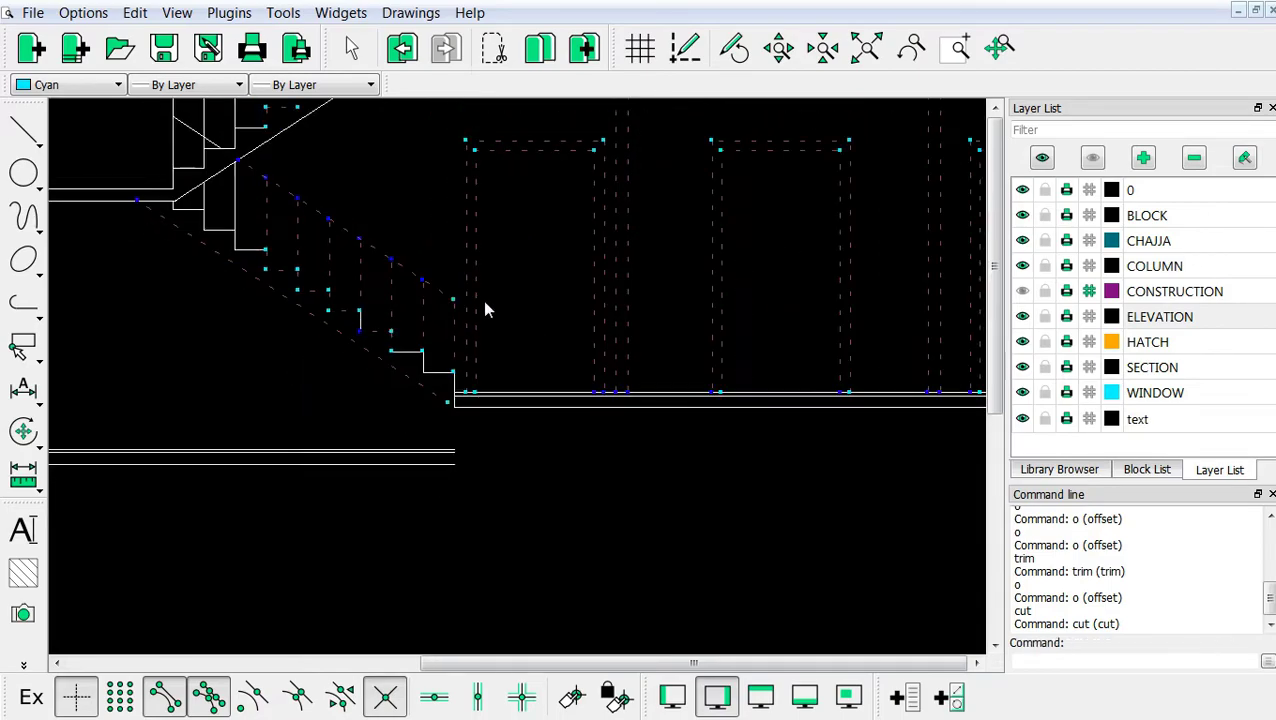
scroll(338, 363, down, 1)
scroll(456, 376, up, 3)
scroll(478, 384, up, 1)
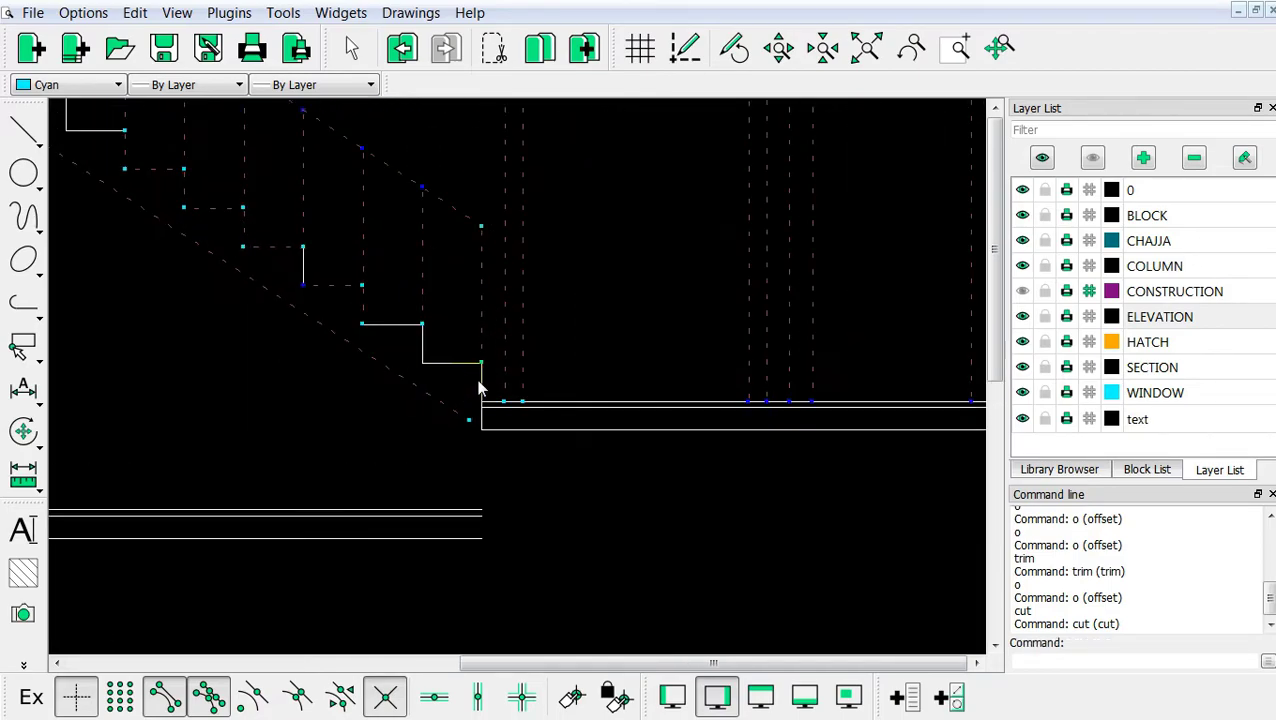
click(478, 383)
click(456, 362)
click(423, 344)
click(405, 324)
Window-select the slab, steps, left column, windows and remaining ground-floor lines
scroll(450, 336, down, 2)
scroll(328, 233, up, 2)
scroll(454, 340, down, 2)
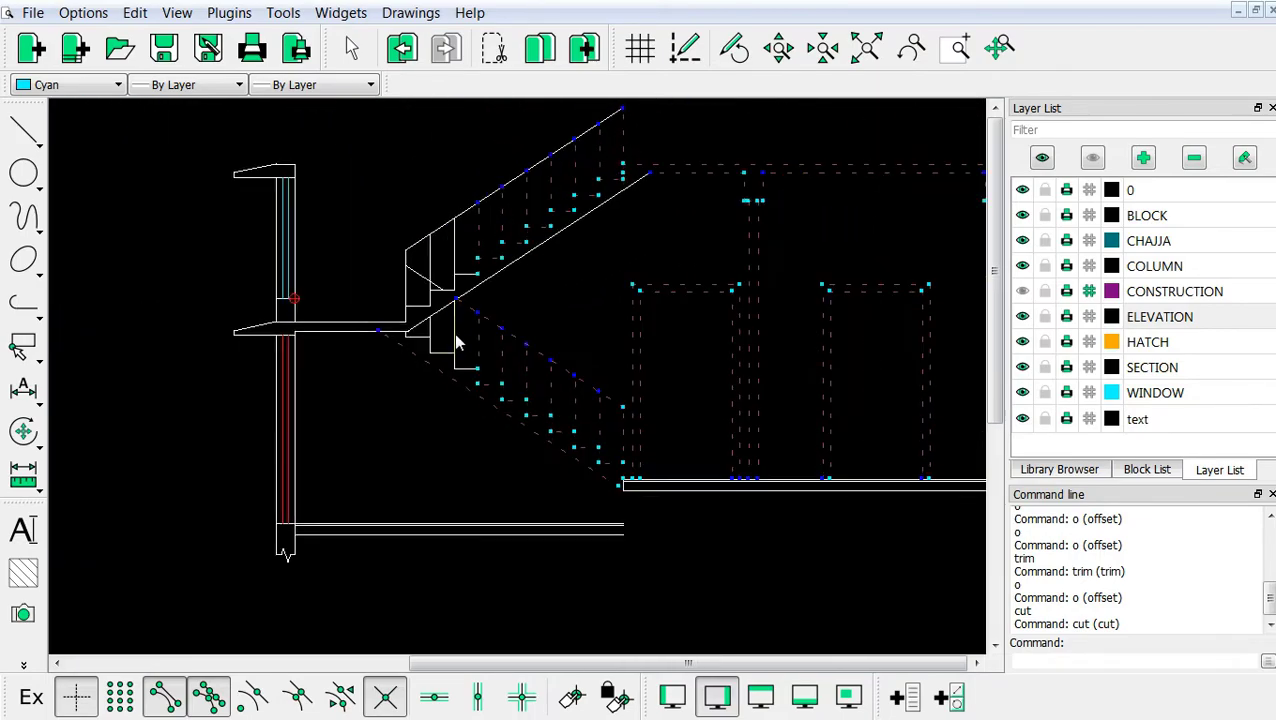
drag(207, 296, 496, 400)
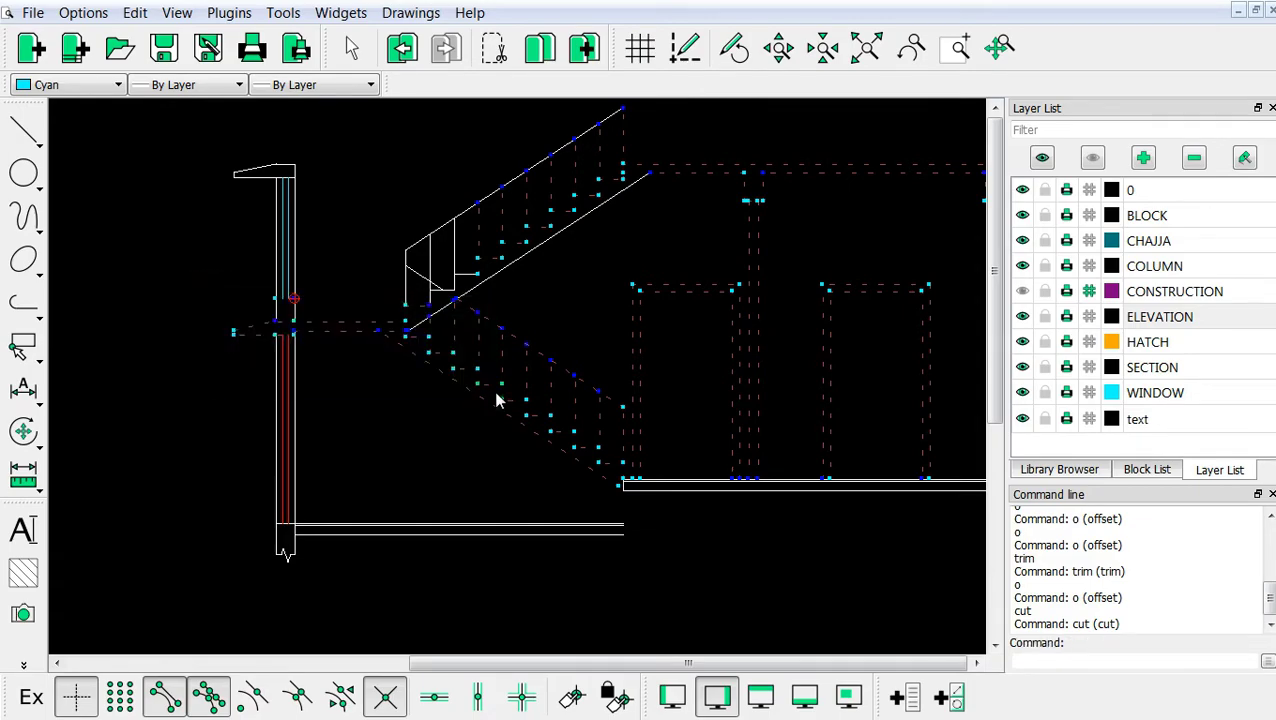
scroll(461, 390, down, 1)
scroll(544, 276, up, 2)
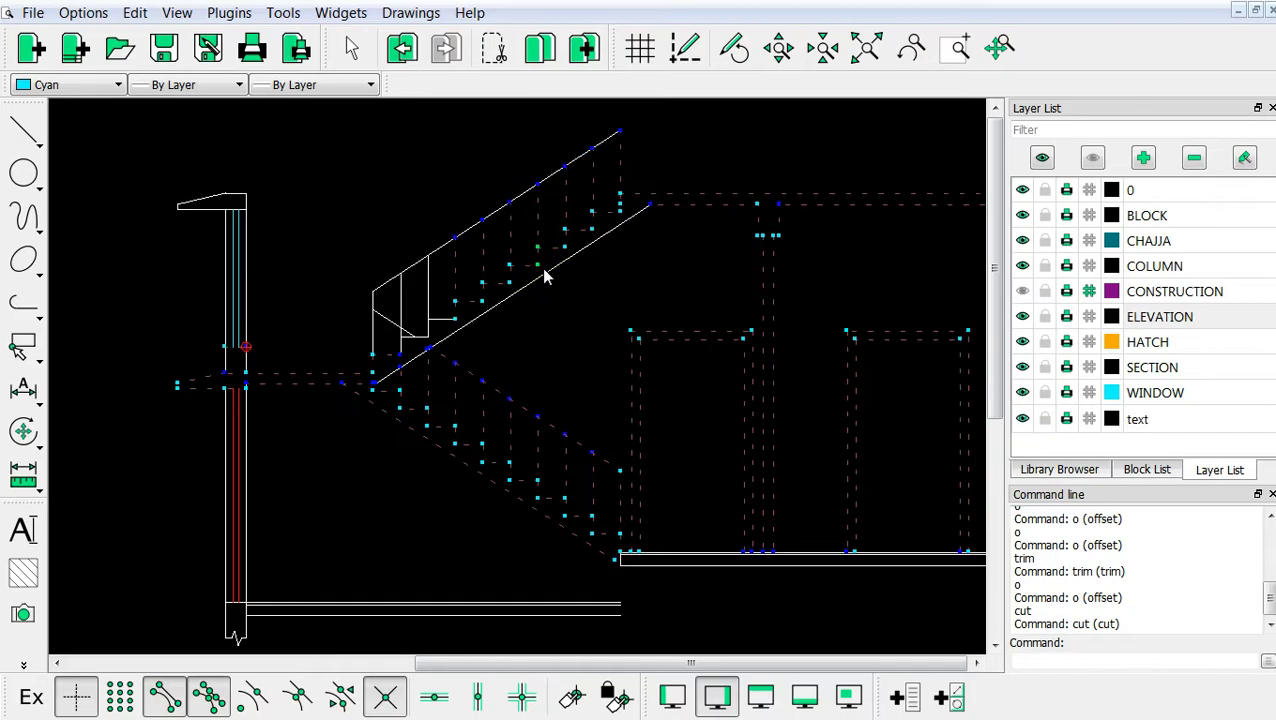
drag(143, 183, 330, 388)
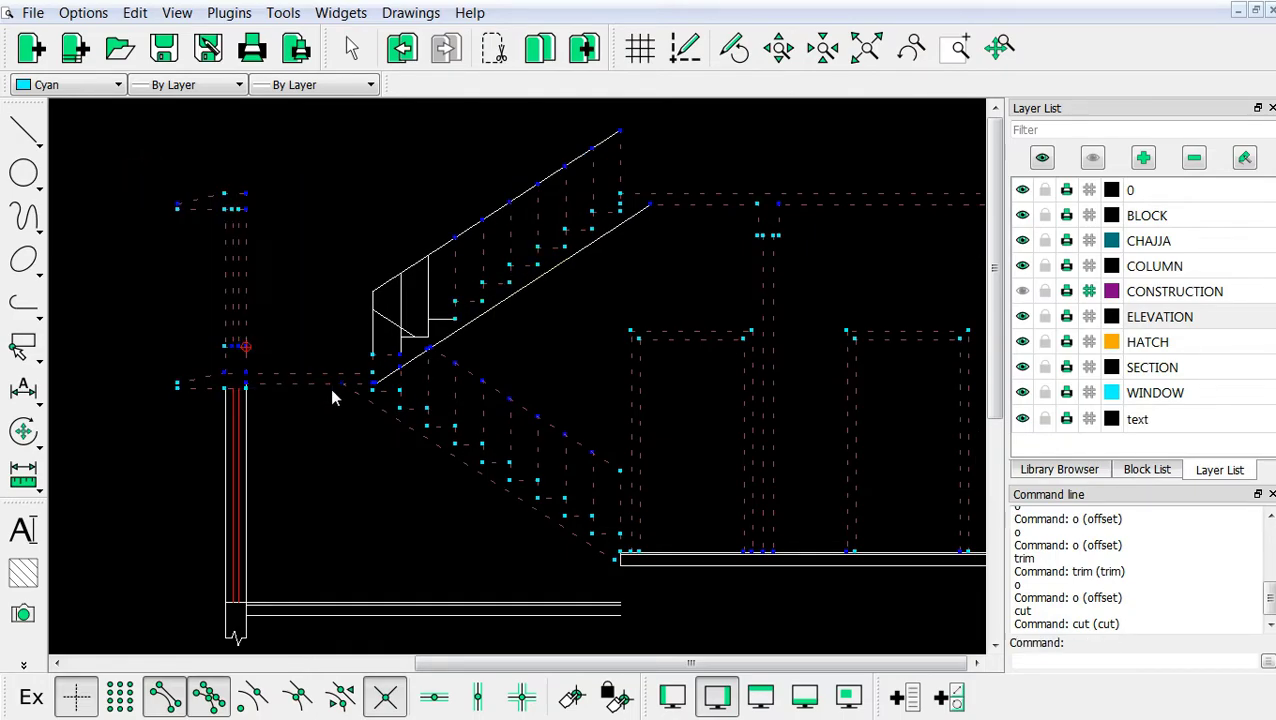
scroll(421, 285, down, 1)
mouse_move(370, 152)
mouse_down()
mouse_move(476, 262)
mouse_move(671, 409)
mouse_up()
scroll(634, 372, down, 2)
middle_drag(742, 347, 690, 320)
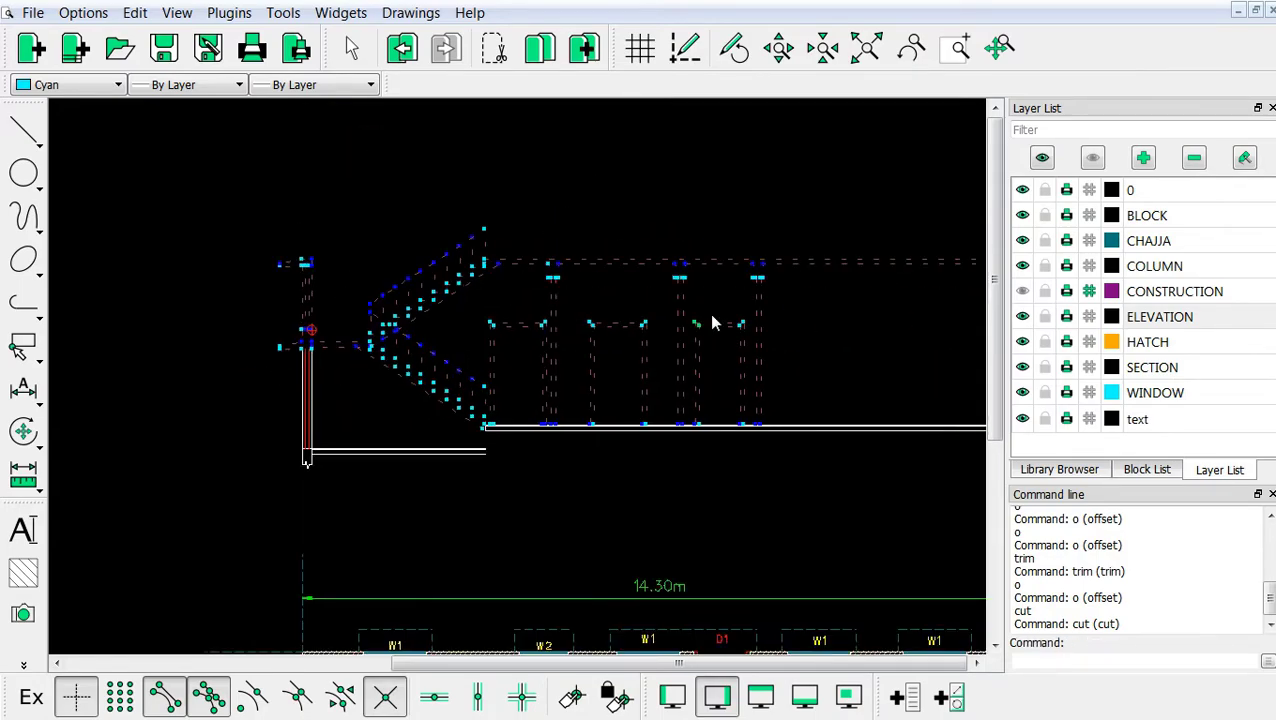
scroll(726, 327, down, 1)
scroll(808, 304, up, 1)
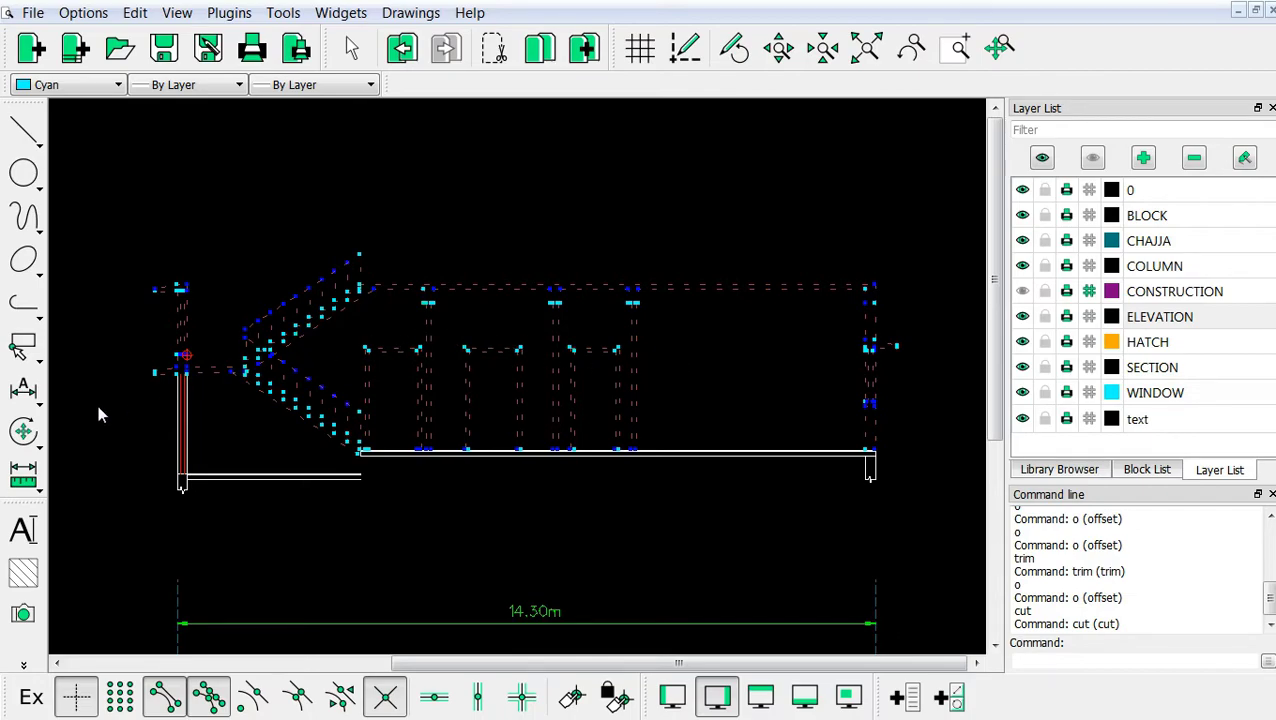
Copy the selected ground floor up one storey from the slab's right corner, keeping the original
click(23, 431)
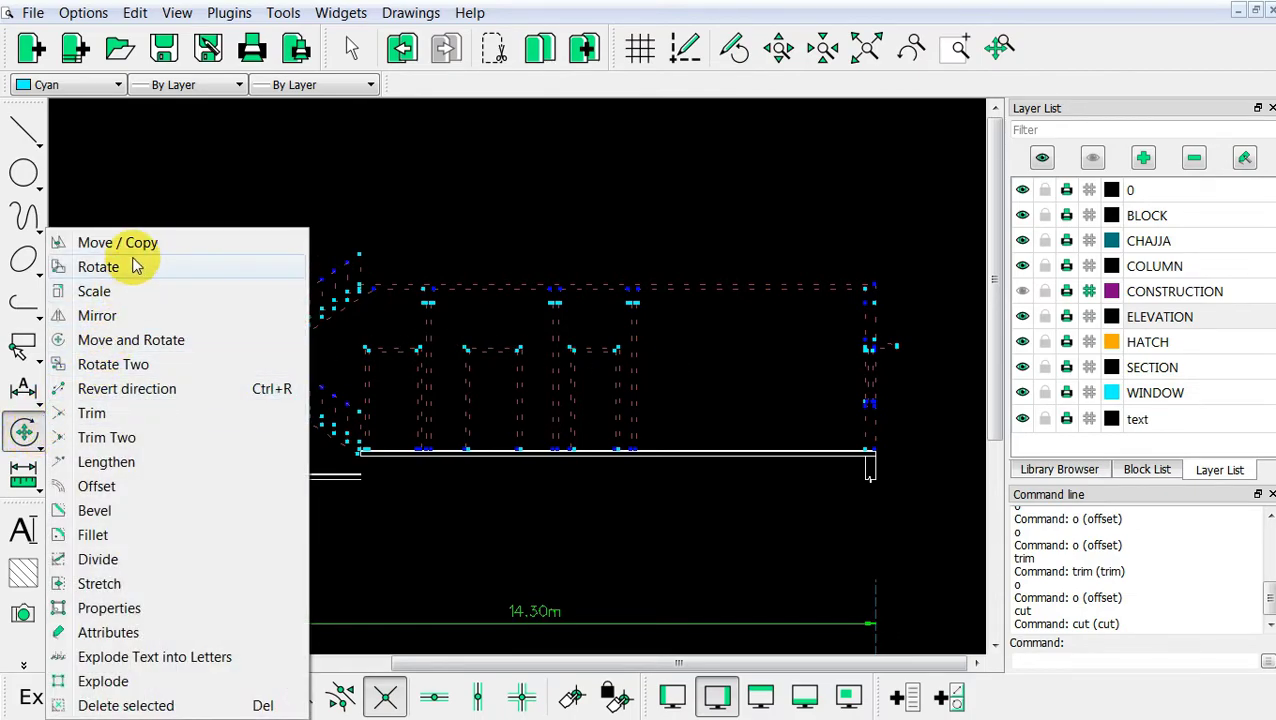
click(138, 250)
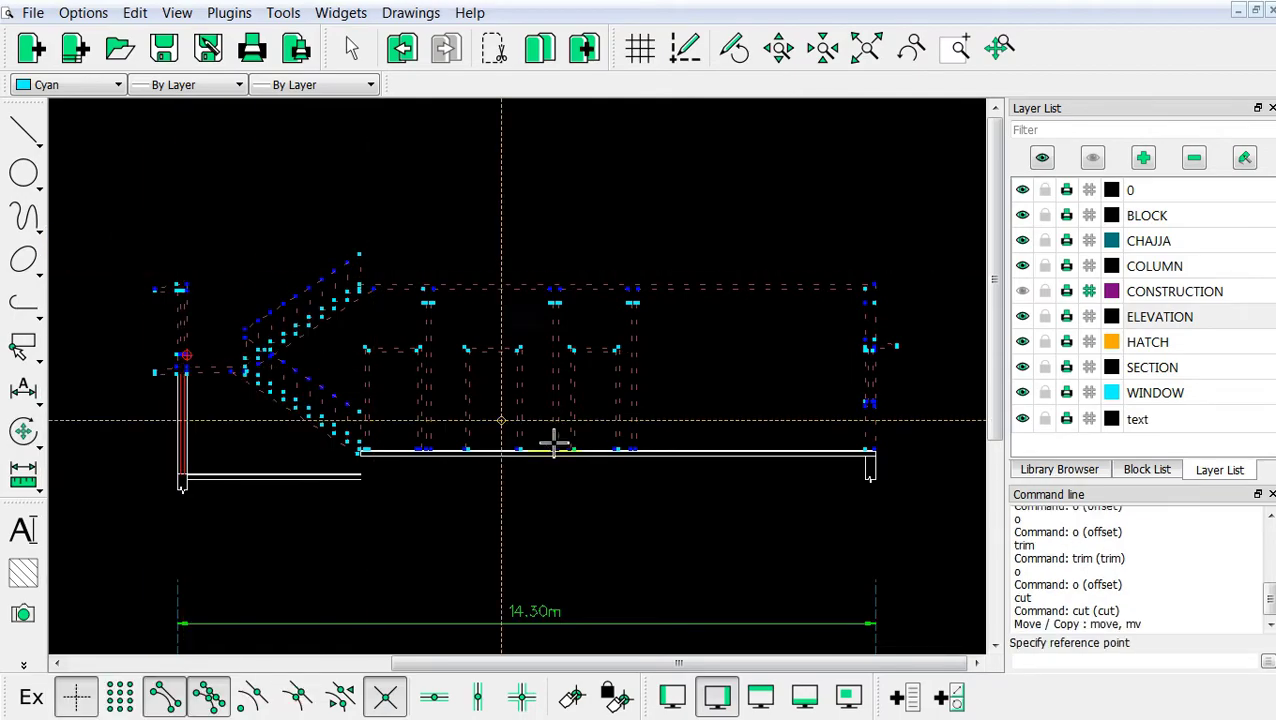
scroll(880, 530, up, 2)
scroll(855, 380, up, 2)
scroll(830, 300, up, 3)
scroll(823, 345, up, 1)
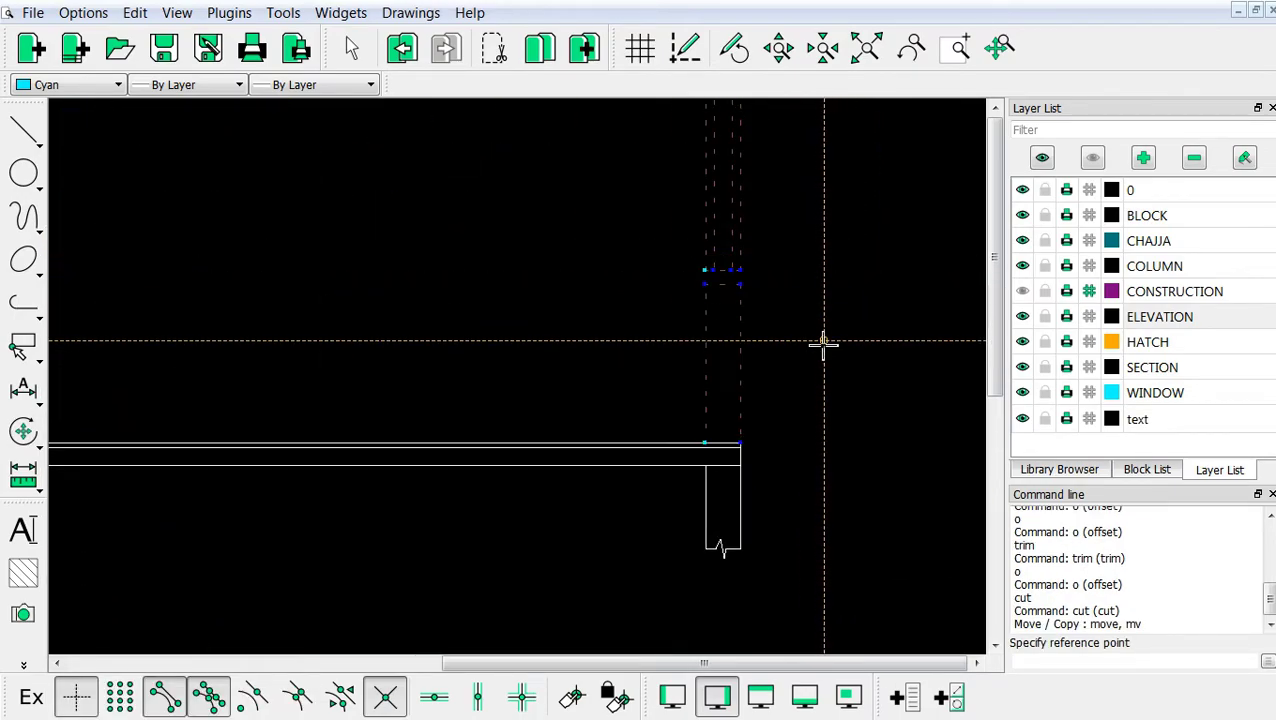
scroll(820, 390, up, 1)
scroll(800, 415, up, 1)
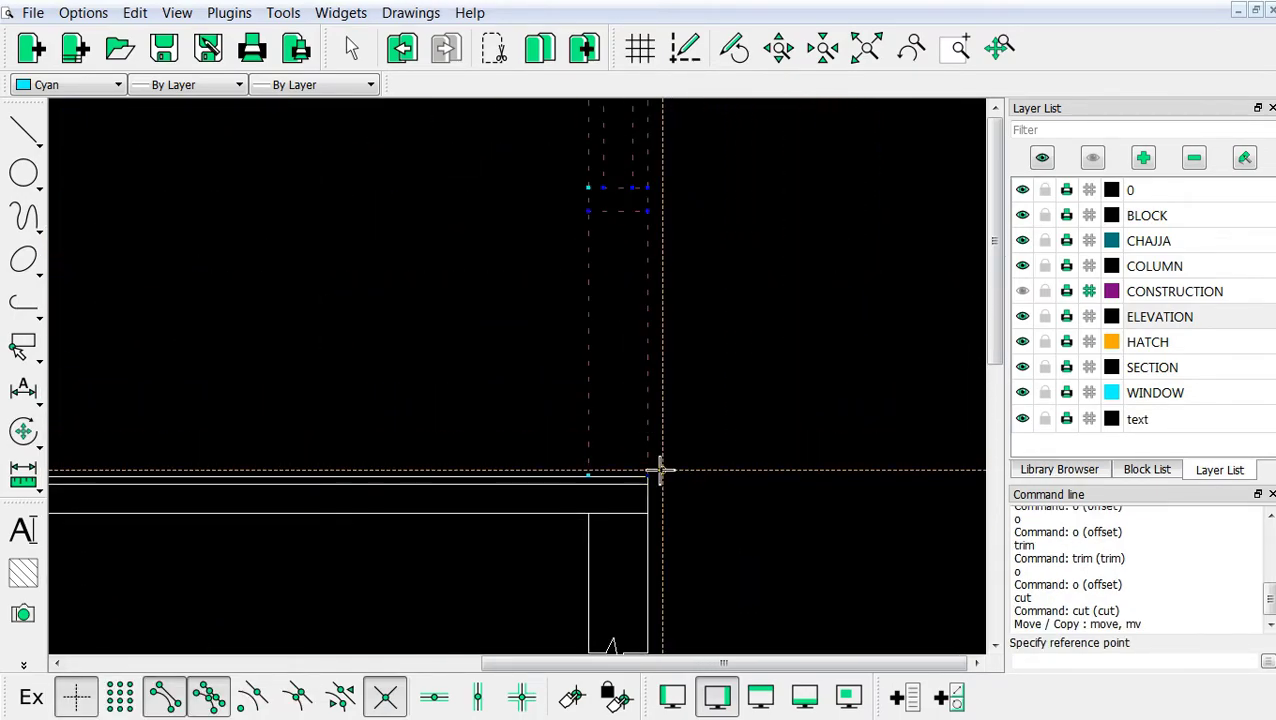
click(650, 470)
scroll(817, 515, down, 1)
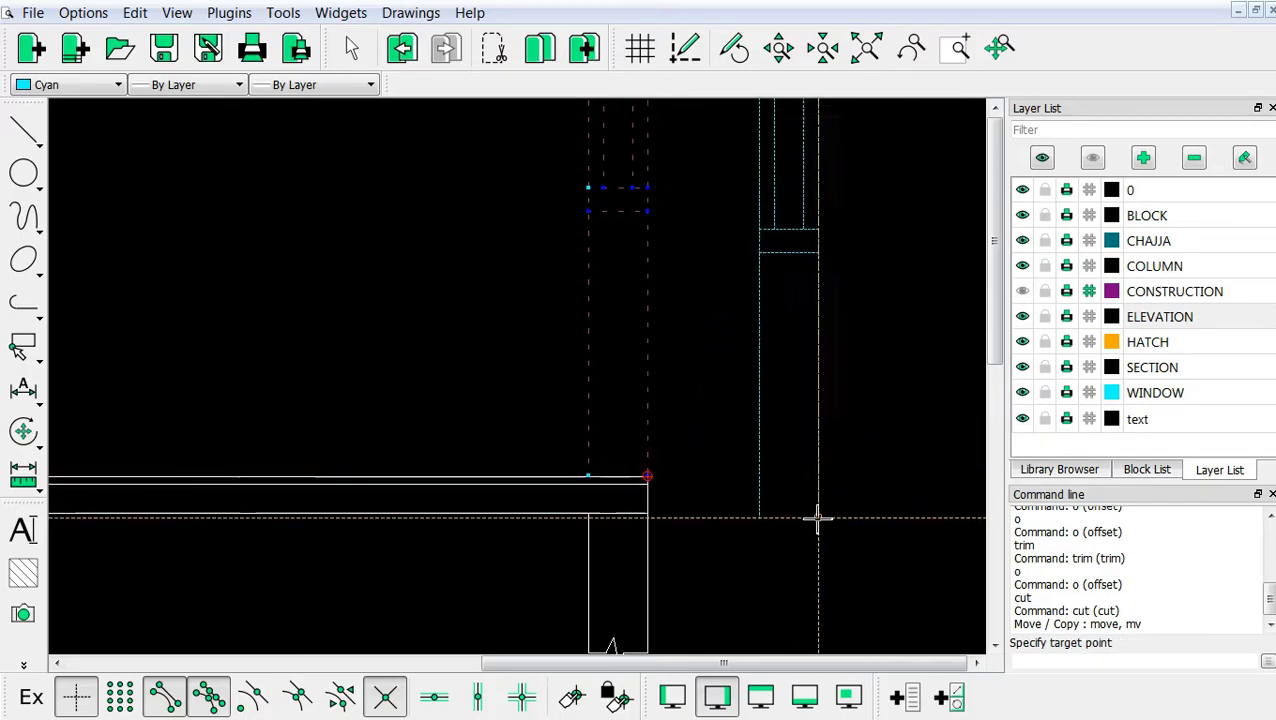
scroll(817, 515, down, 1)
scroll(818, 520, down, 2)
scroll(561, 270, up, 1)
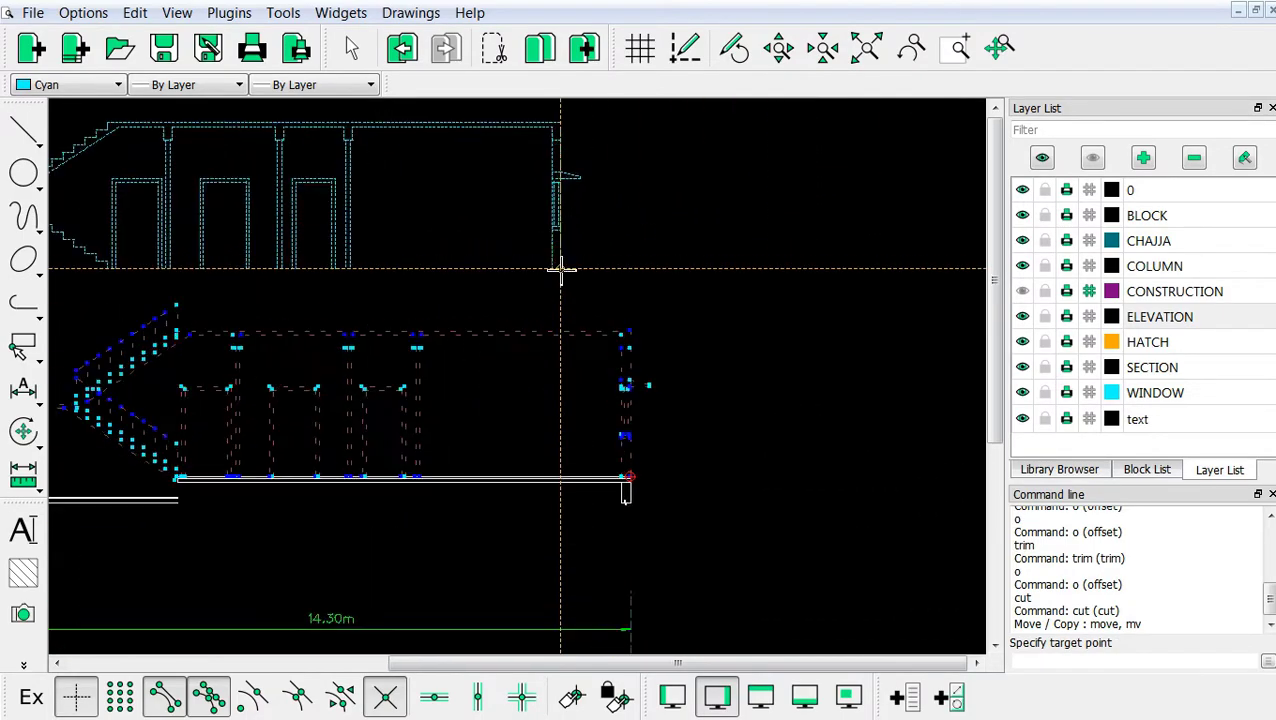
scroll(624, 347, up, 2)
scroll(629, 345, up, 1)
scroll(629, 345, up, 1)
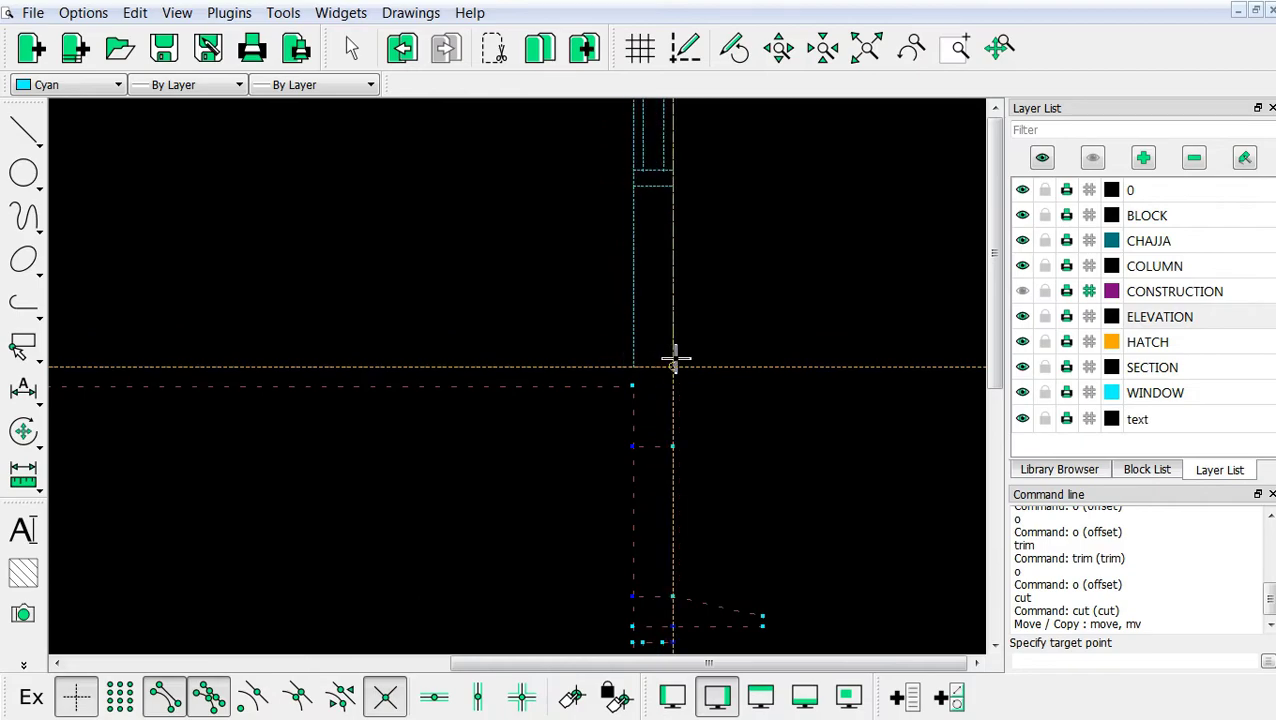
click(675, 362)
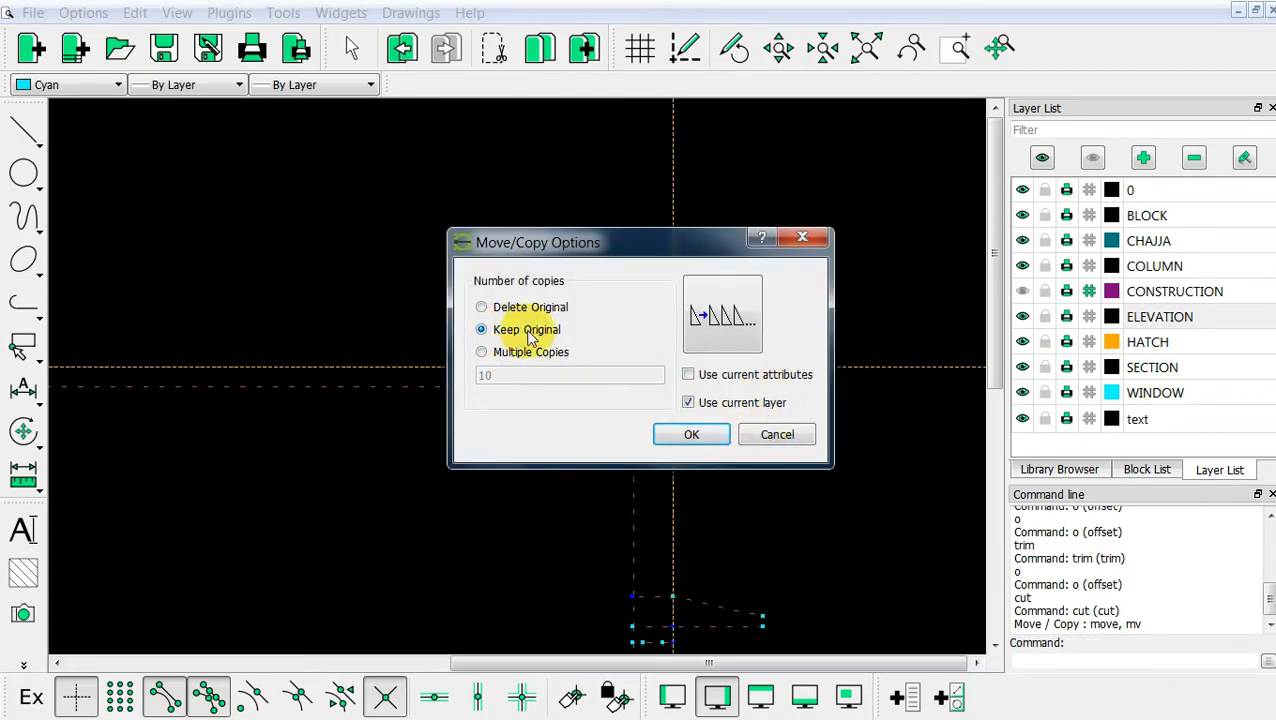
click(690, 436)
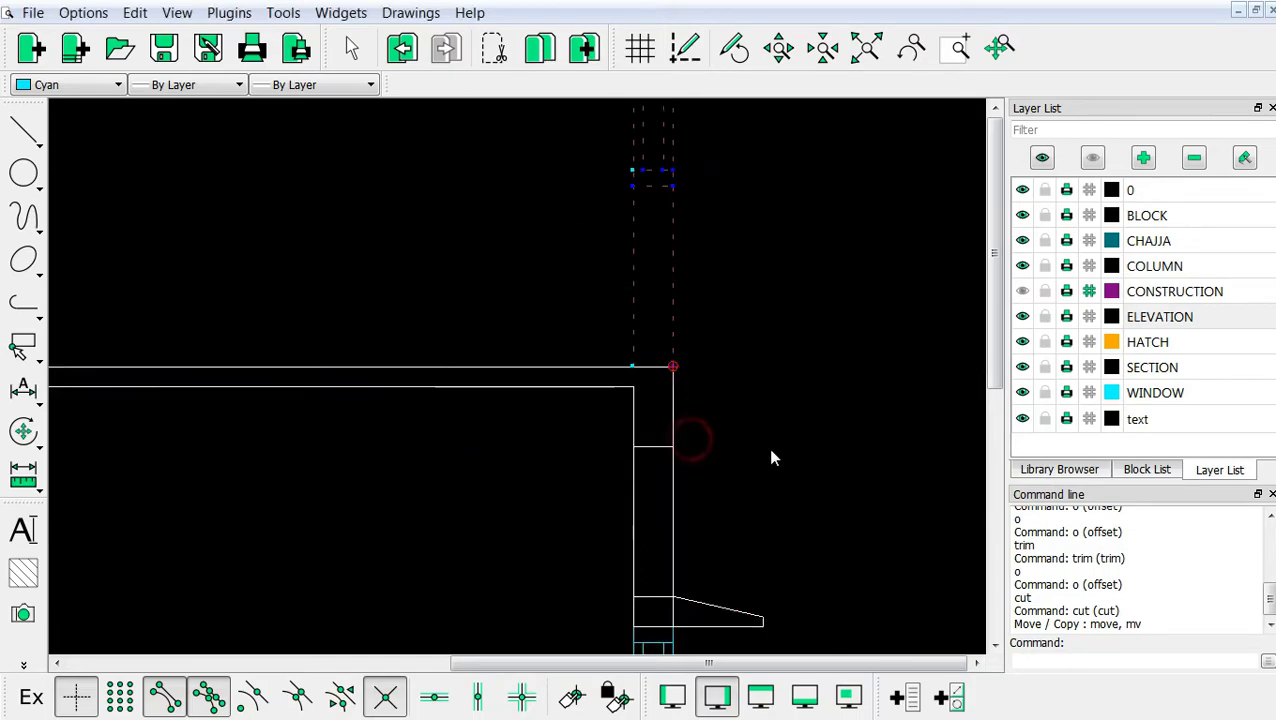
scroll(800, 468, down, 1)
scroll(806, 474, down, 2)
scroll(505, 393, up, 2)
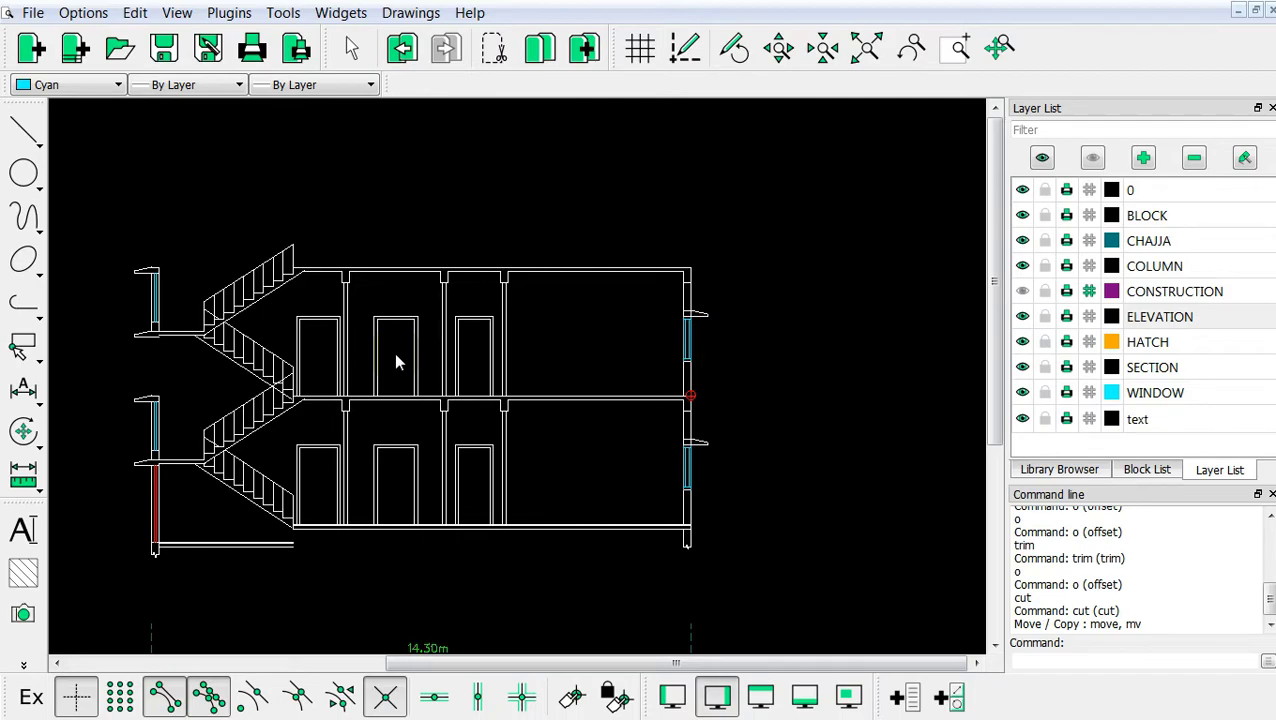
Draw a vertical line from the slab's underside corner down to the lower chajja, coloured By Layer
scroll(285, 379, up, 2)
scroll(366, 400, up, 1)
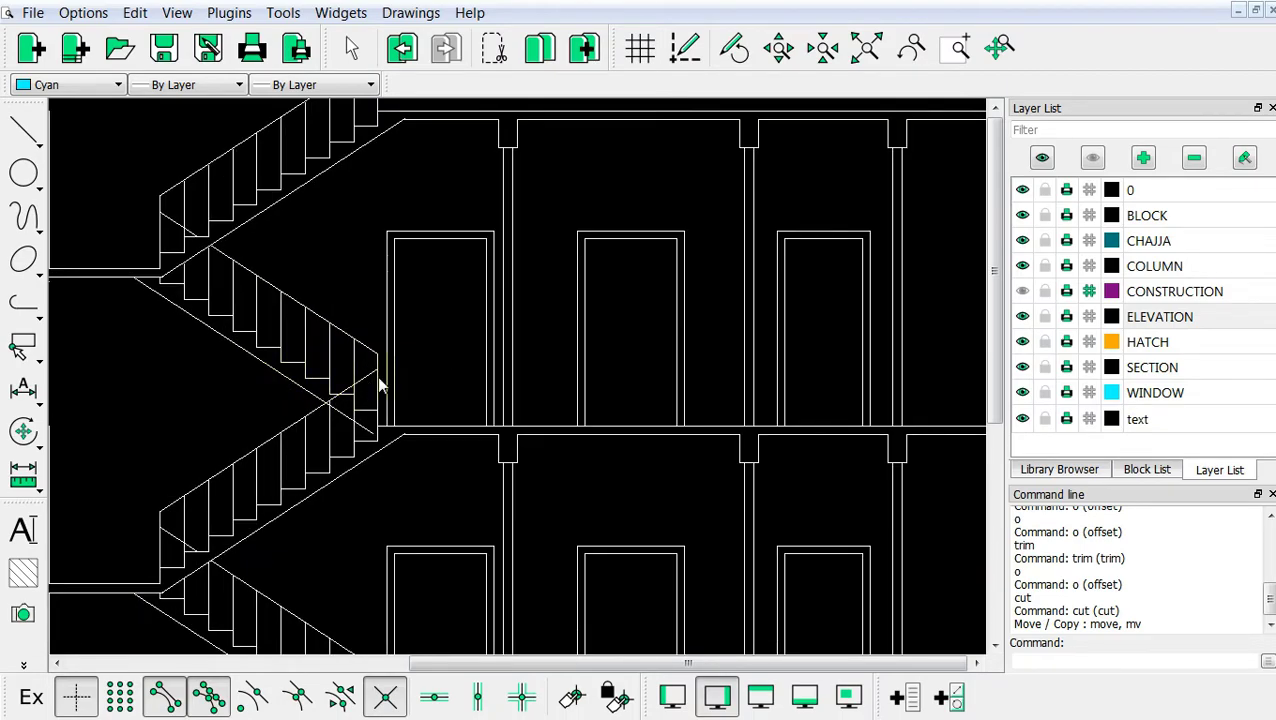
scroll(271, 428, down, 2)
scroll(271, 428, down, 1)
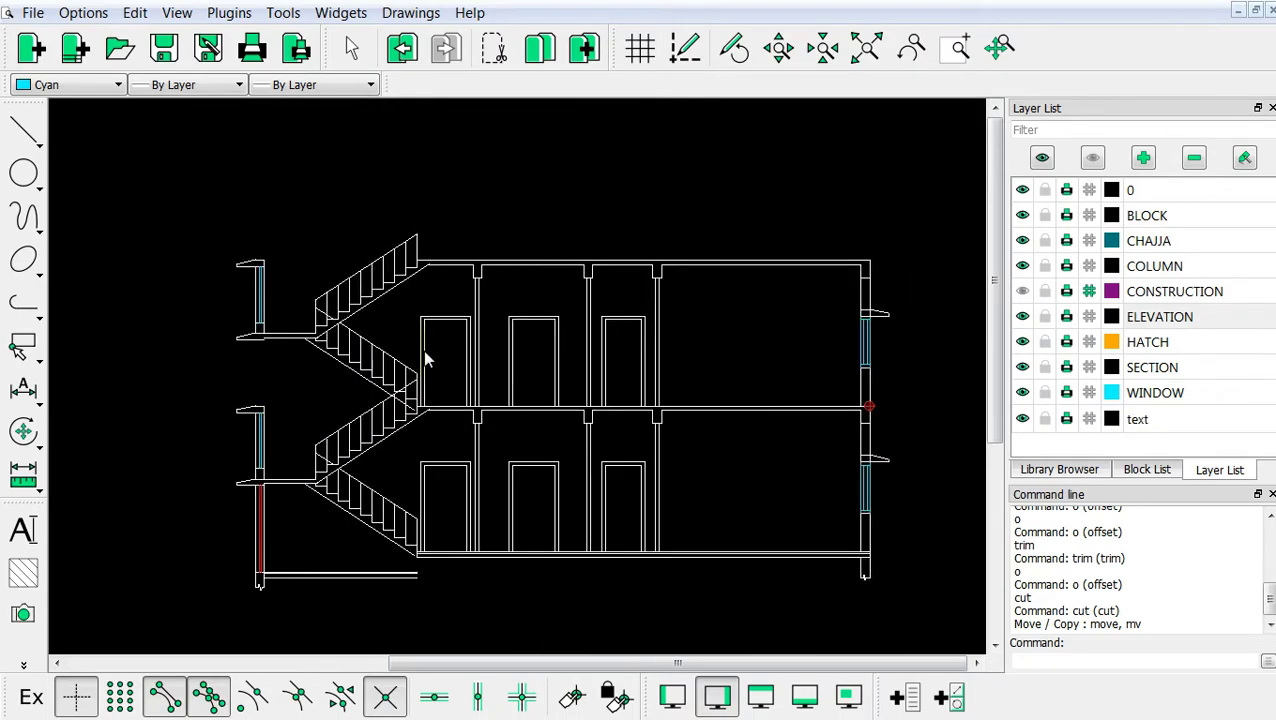
scroll(558, 390, up, 1)
scroll(198, 366, down, 1)
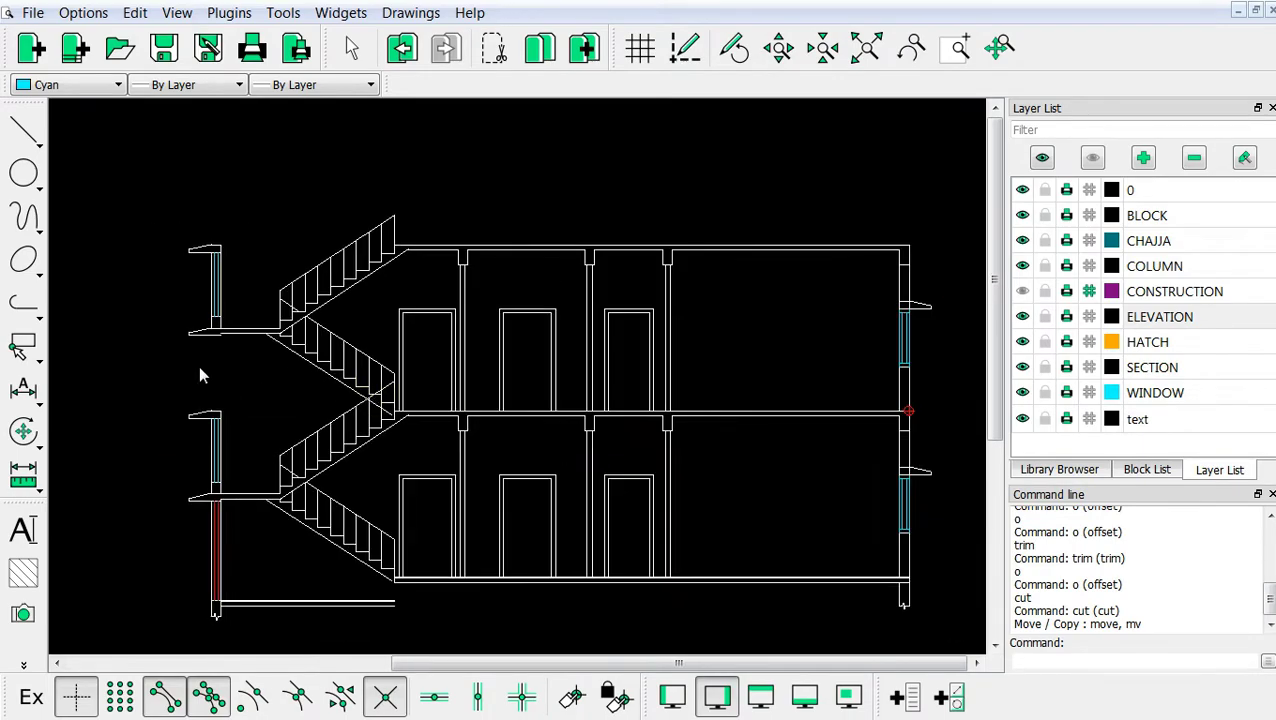
scroll(244, 353, up, 1)
scroll(228, 323, up, 1)
scroll(229, 324, up, 1)
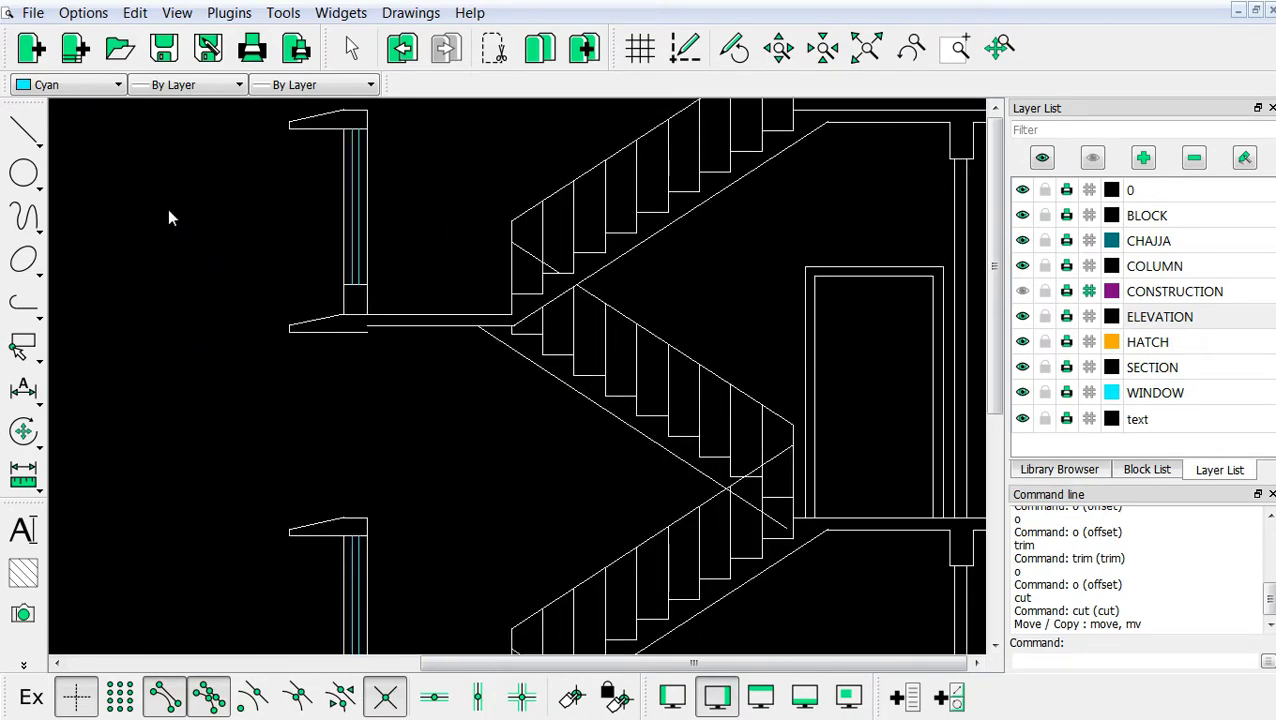
right_click(170, 218)
click(188, 246)
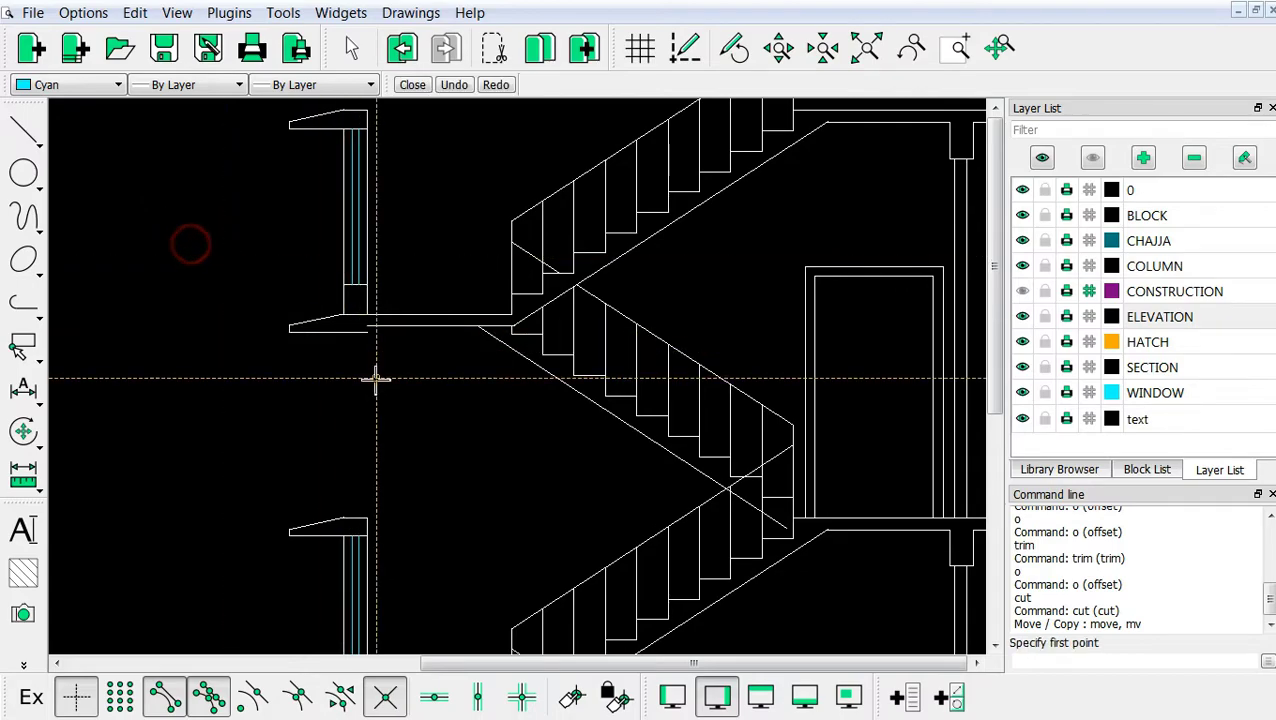
scroll(376, 378, up, 1)
click(370, 281)
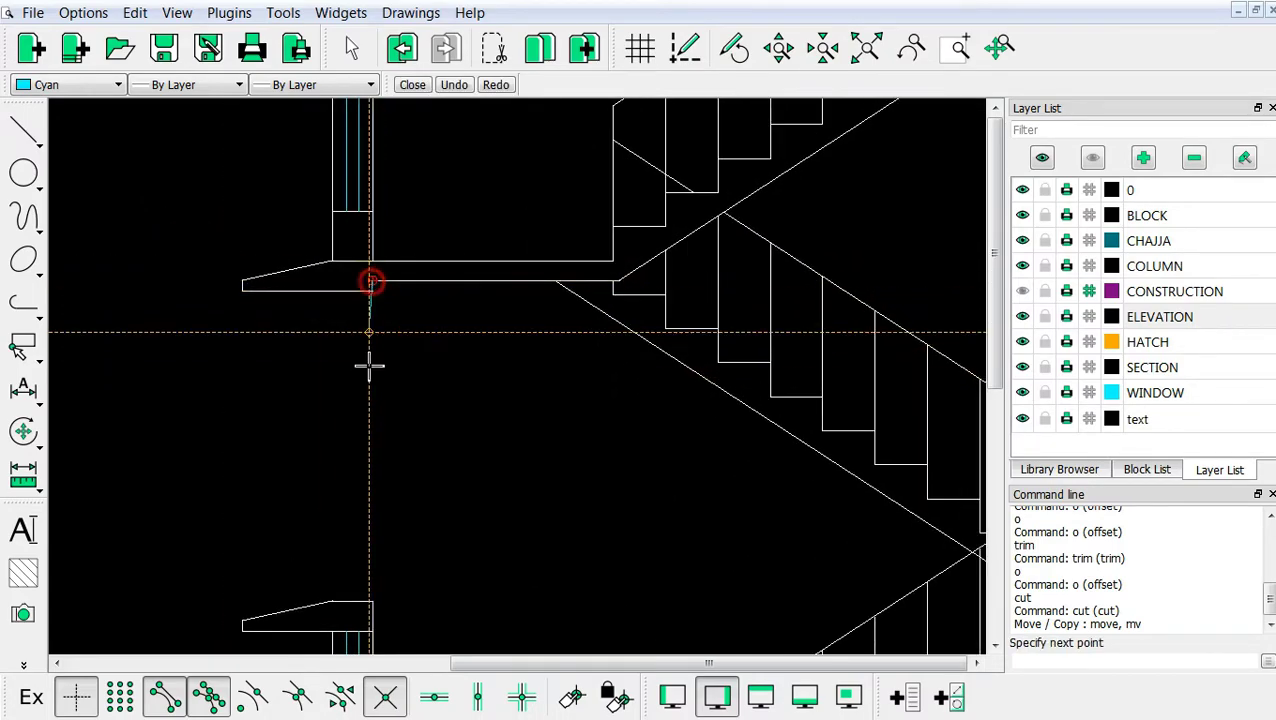
click(373, 600)
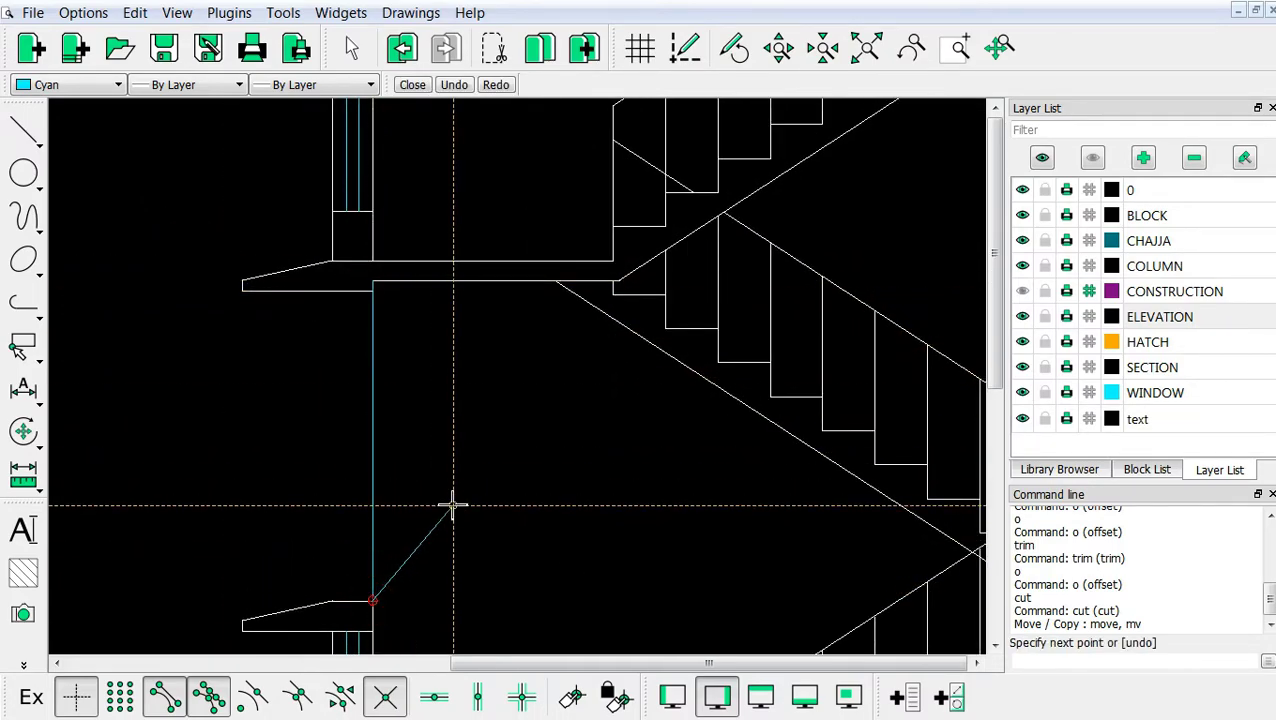
key(Escape)
drag(460, 514, 352, 470)
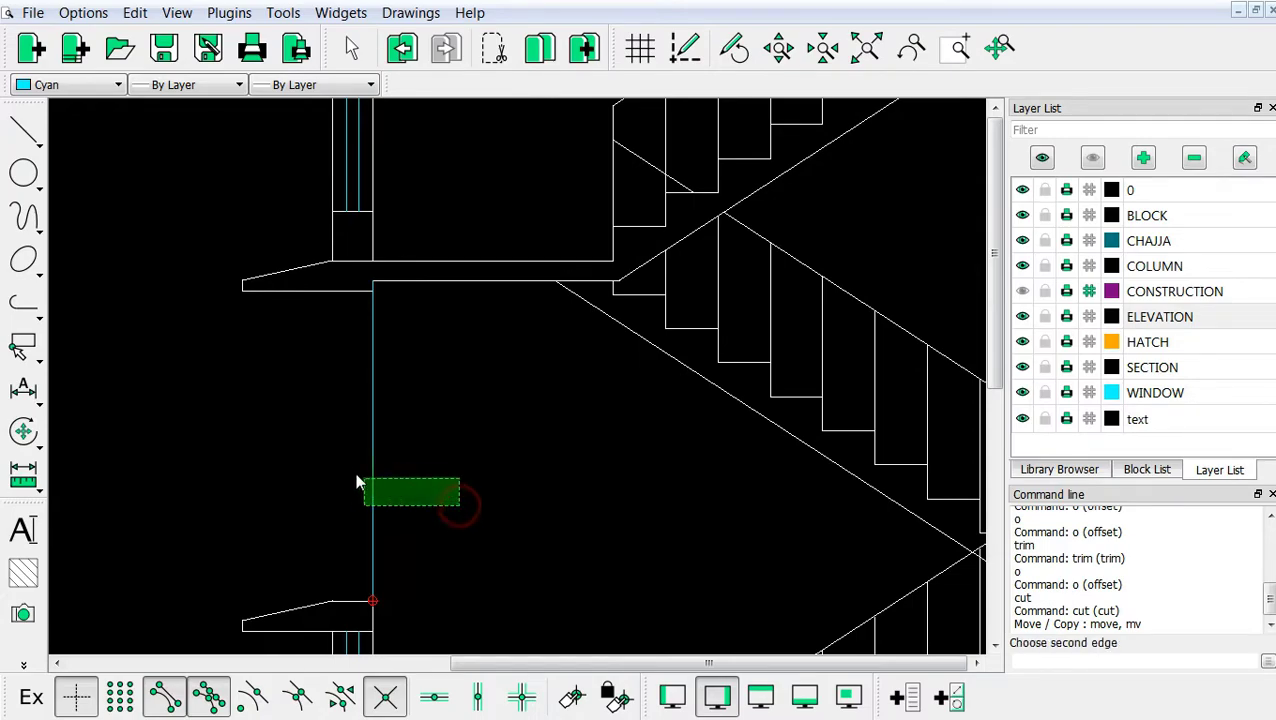
click(108, 86)
click(100, 110)
Draw the inner and outer wall face lines between the lower chajja and the upper slab
right_click(148, 220)
click(150, 224)
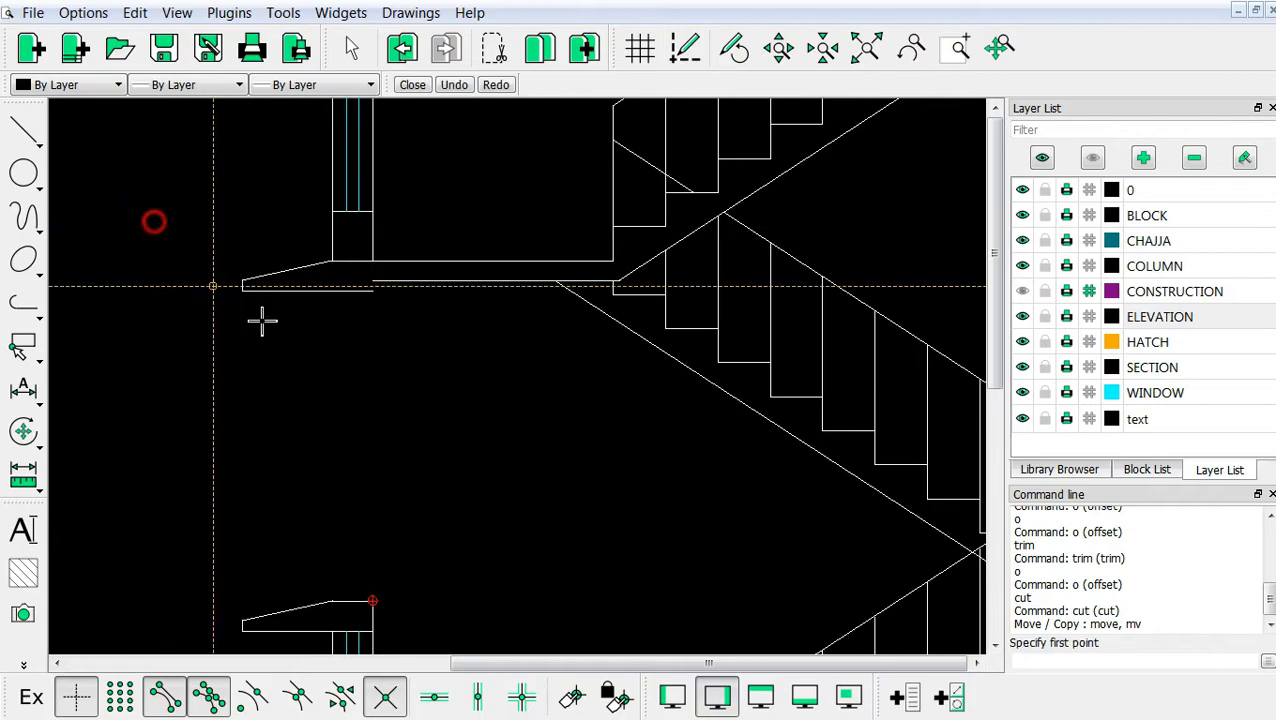
click(372, 281)
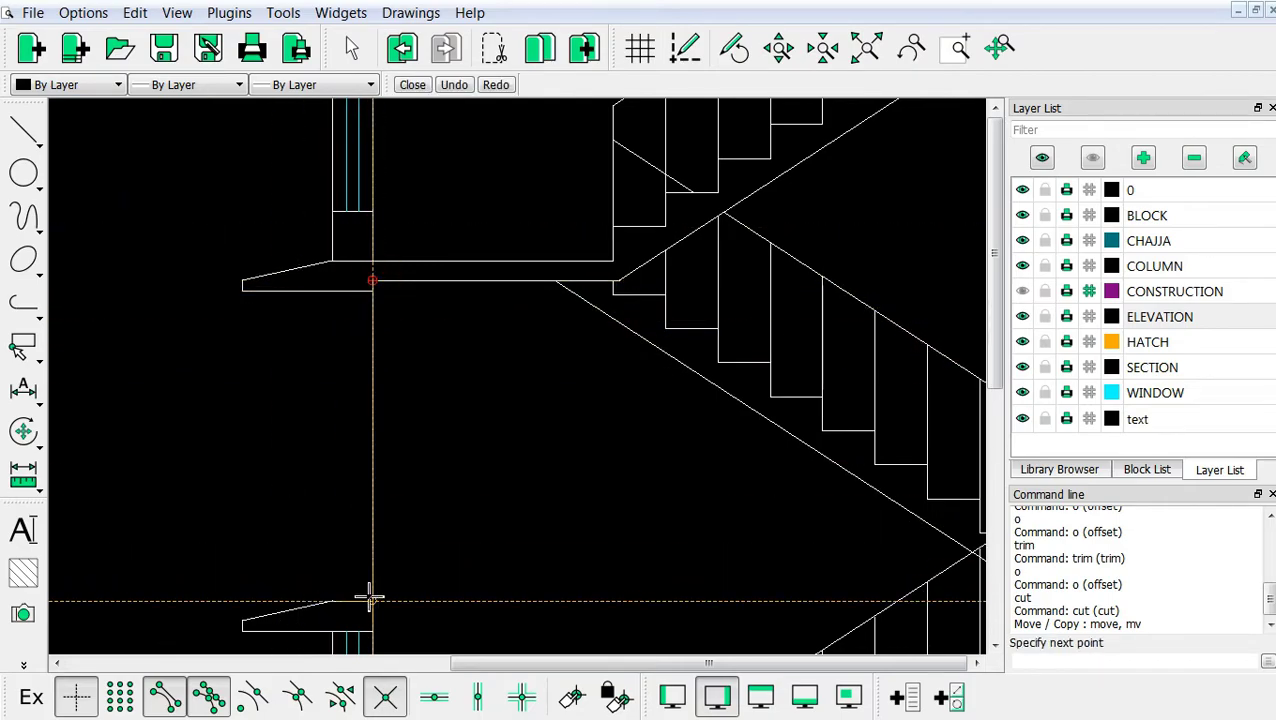
click(372, 601)
right_click(247, 427)
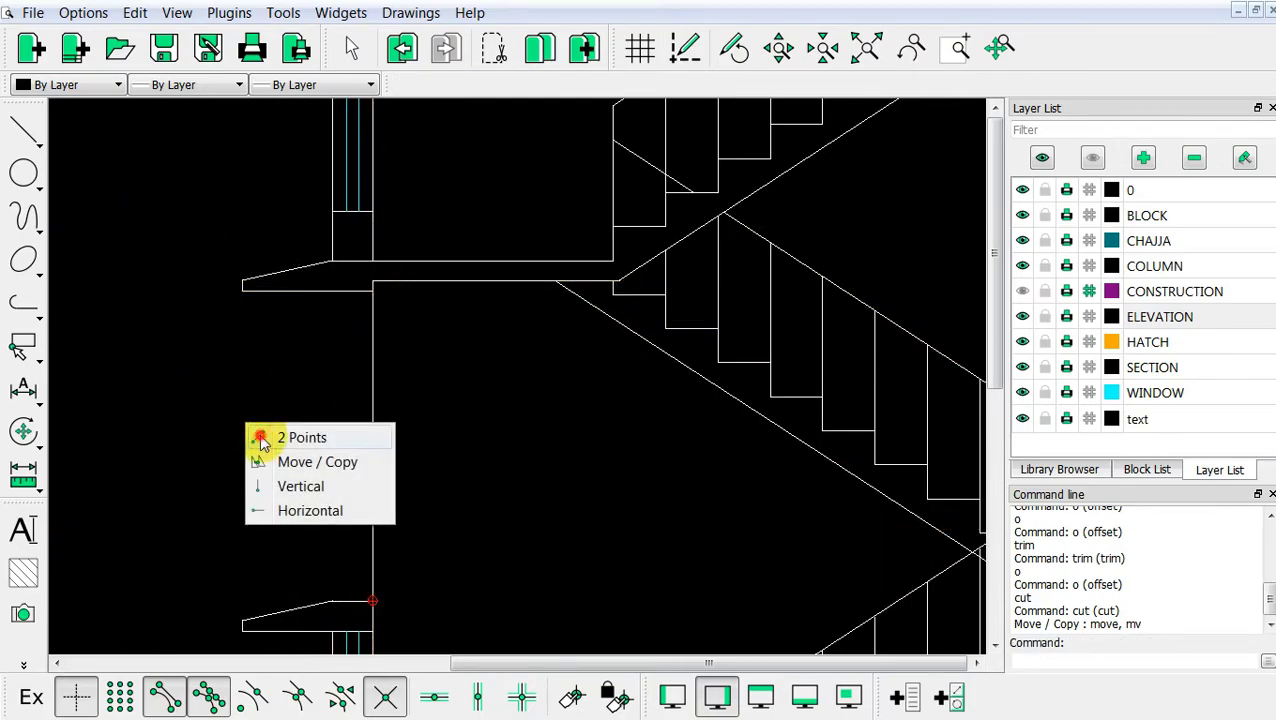
click(252, 437)
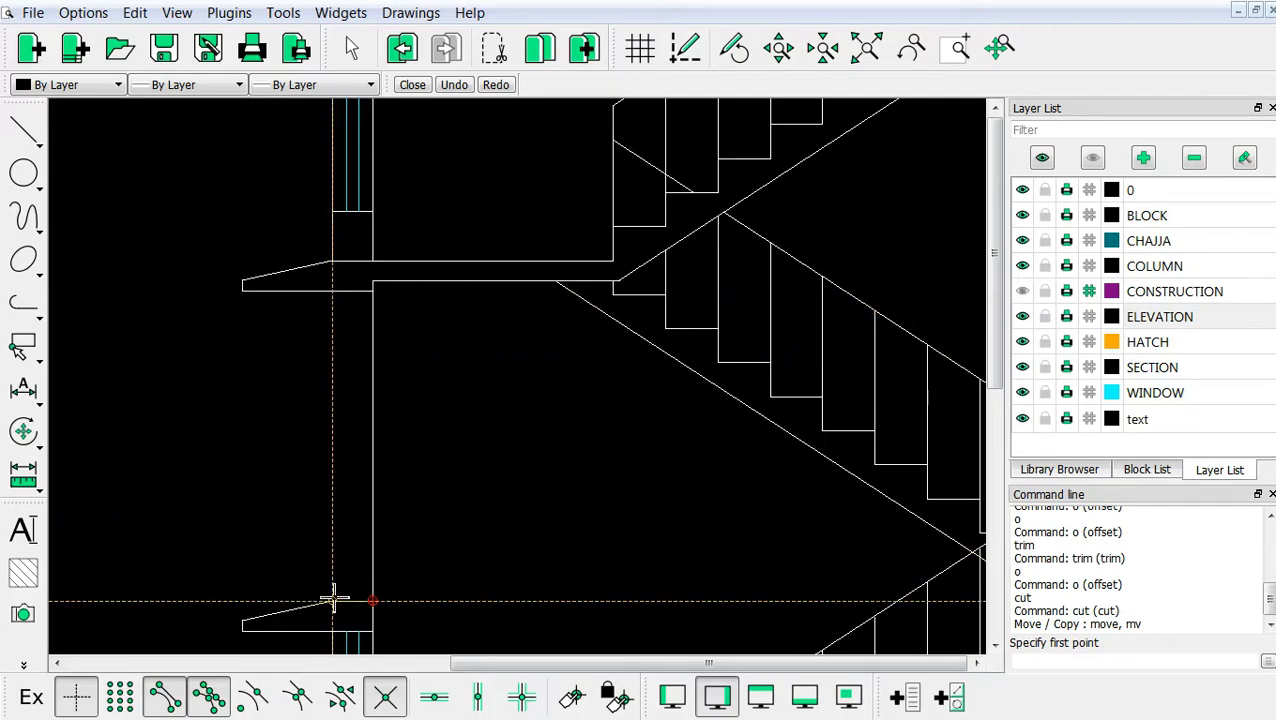
click(332, 601)
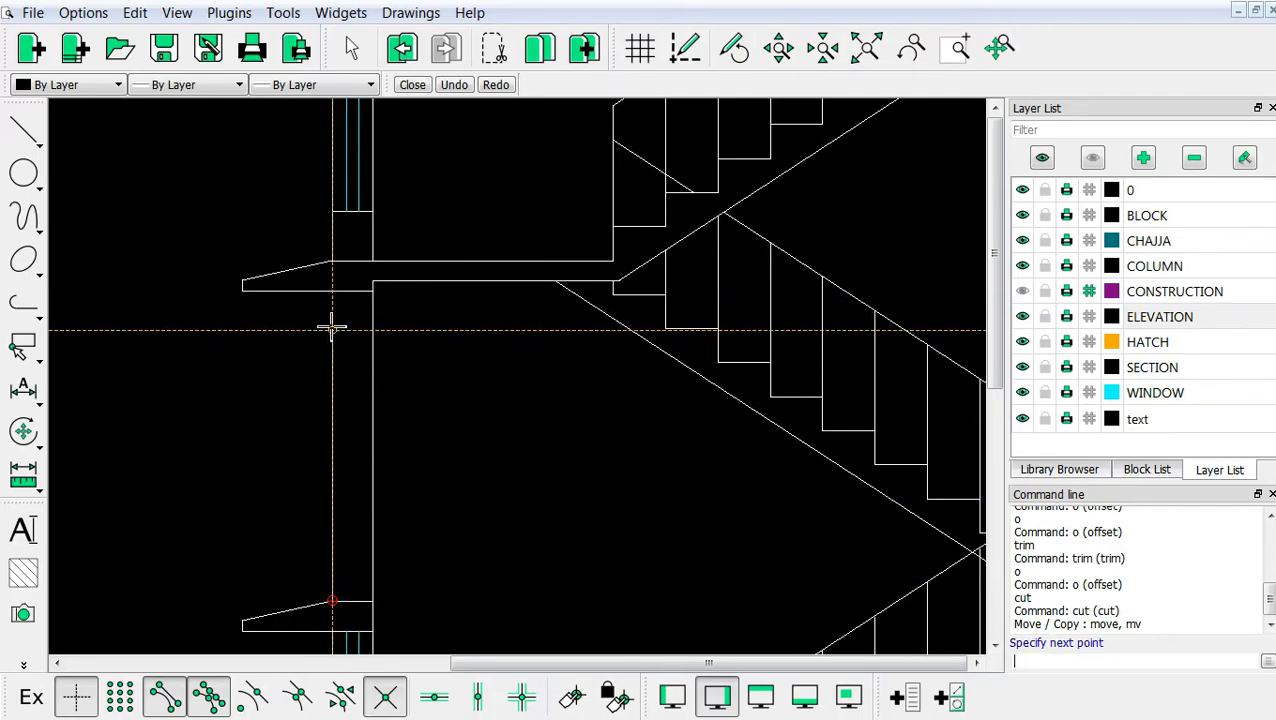
click(332, 292)
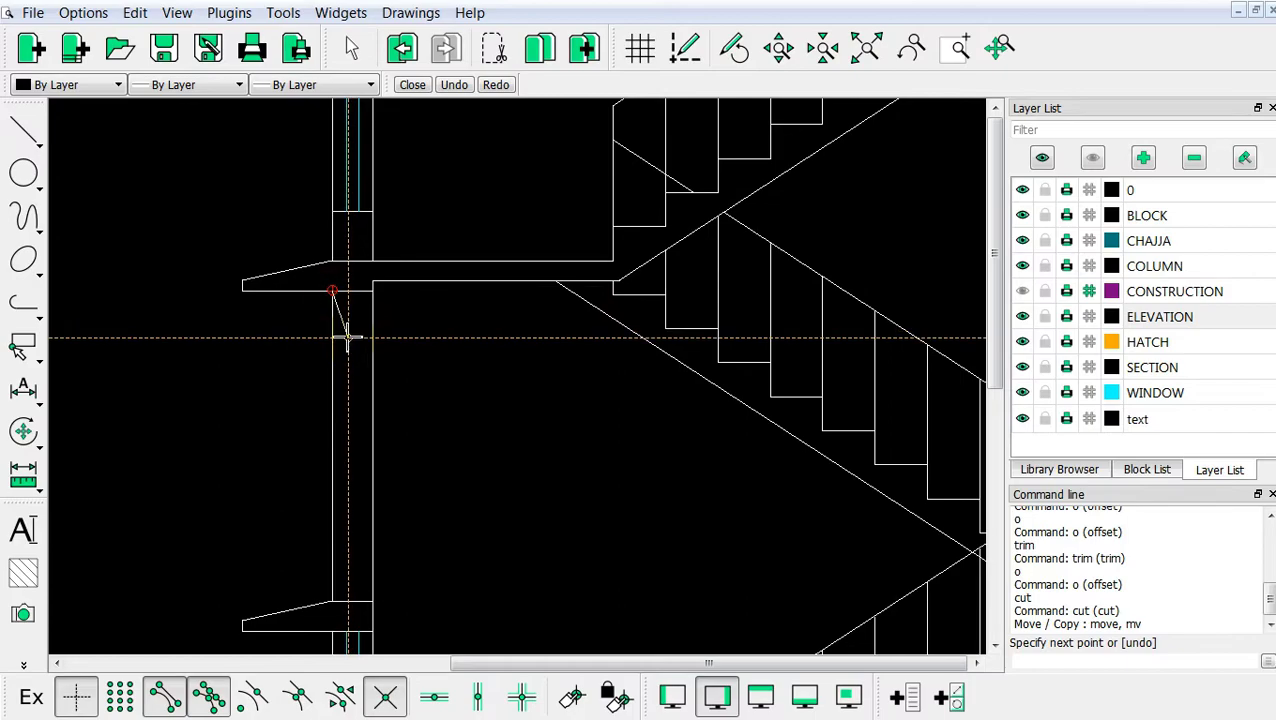
key(Escape)
key(Escape)
scroll(222, 546, down, 2)
scroll(335, 490, down, 2)
scroll(270, 459, down, 1)
scroll(560, 455, down, 1)
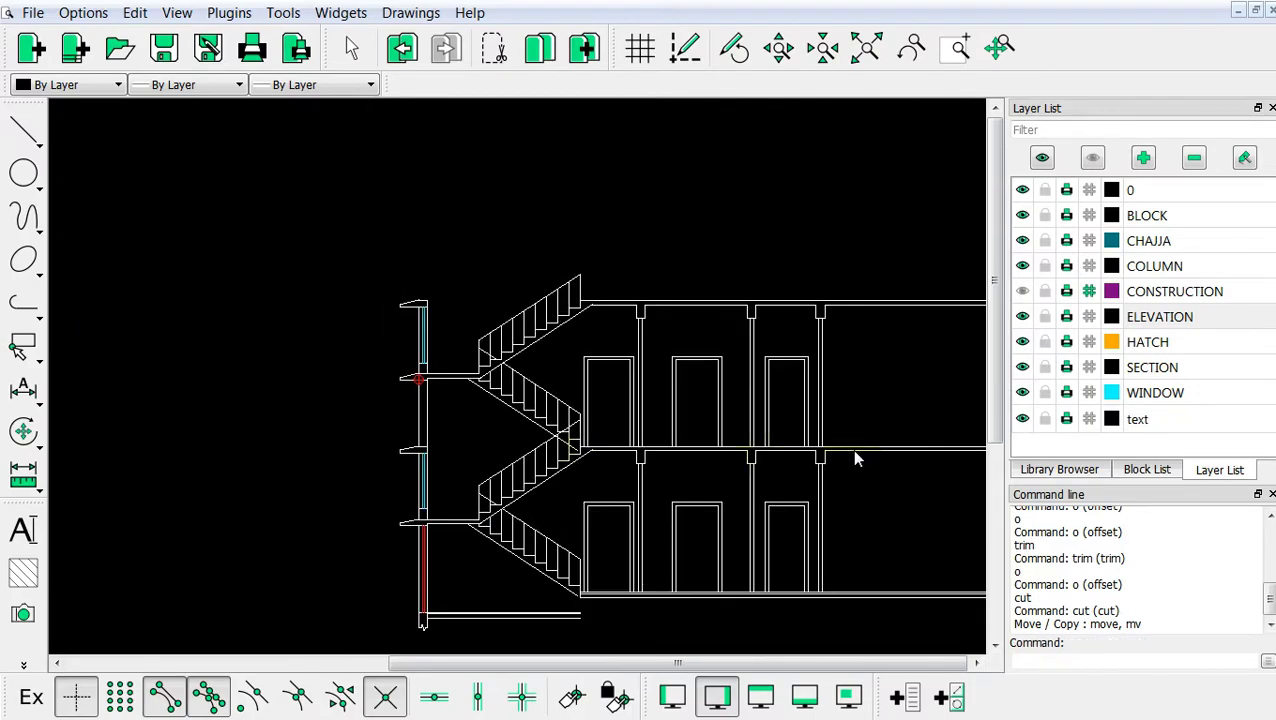
scroll(684, 447, down, 1)
scroll(820, 403, up, 1)
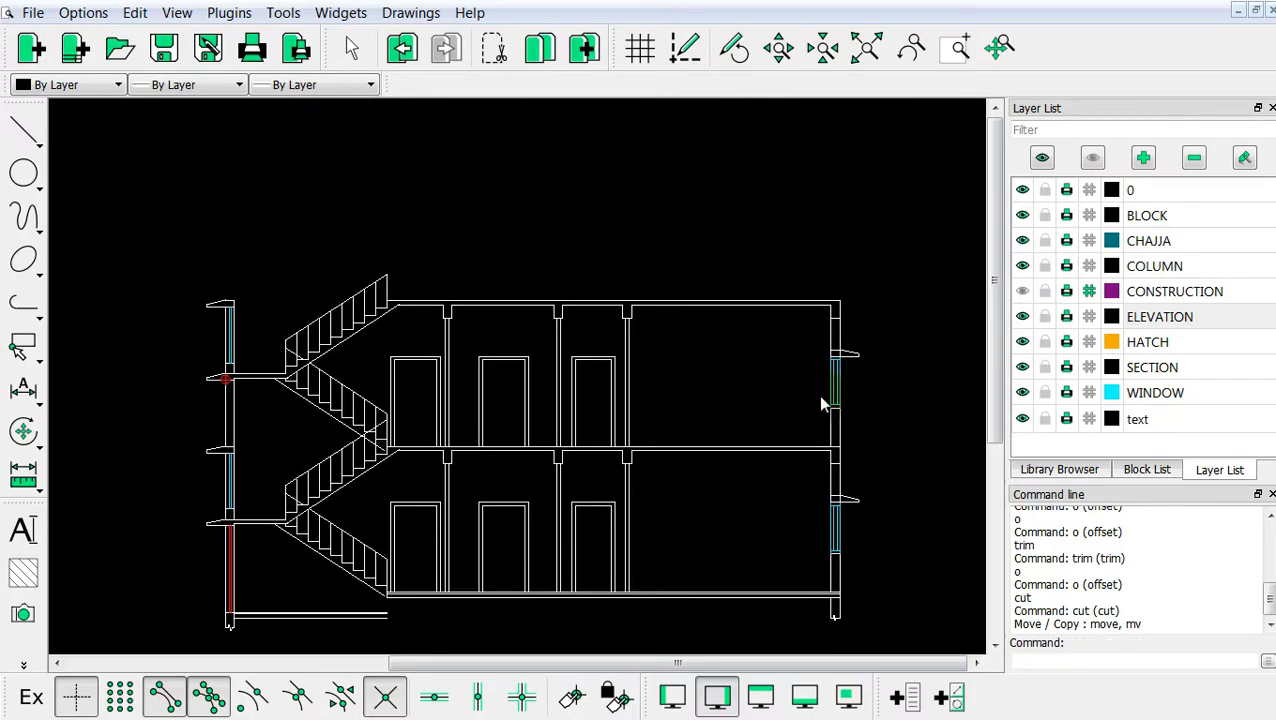
scroll(259, 476, up, 1)
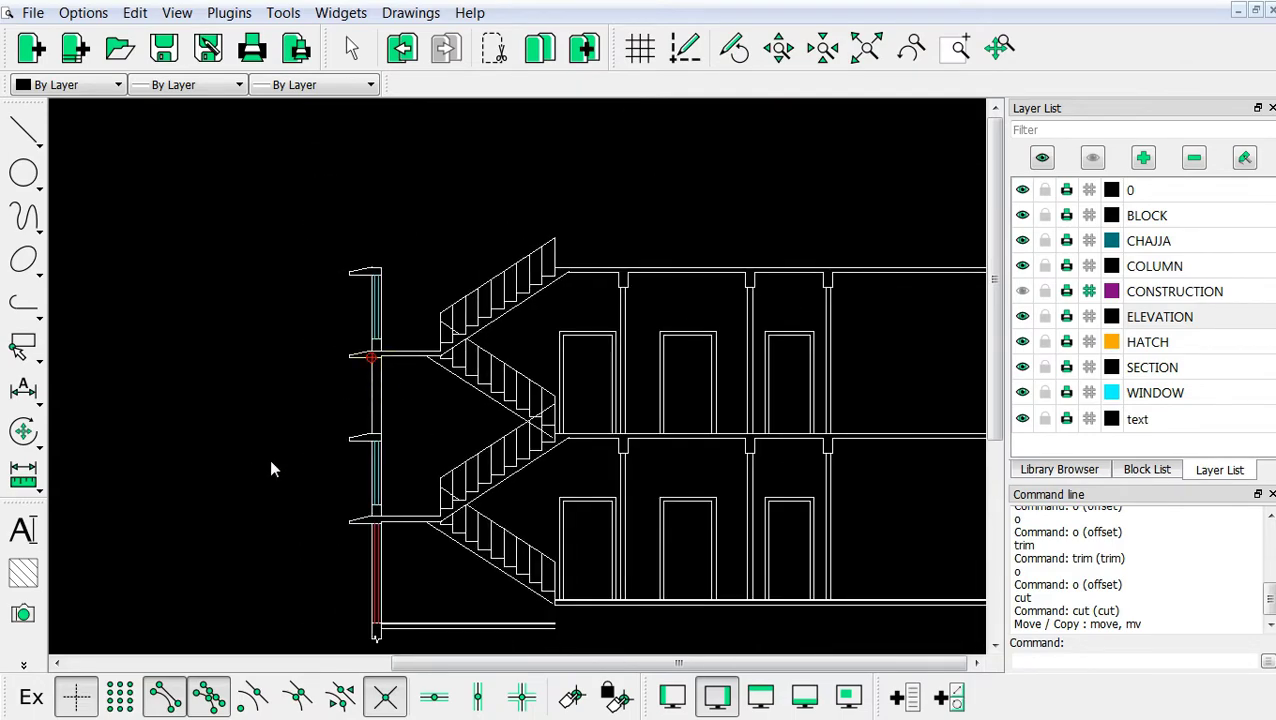
scroll(400, 420, down, 3)
scroll(626, 398, up, 1)
scroll(700, 440, up, 1)
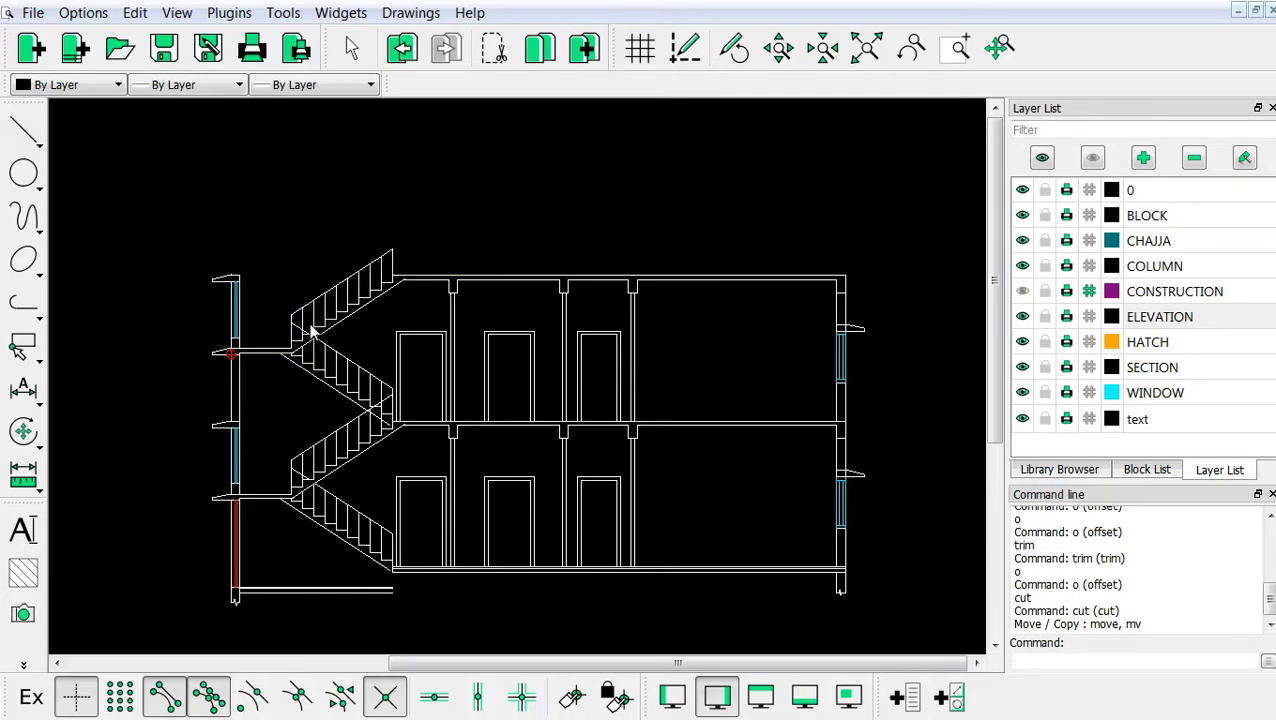
scroll(322, 360, up, 1)
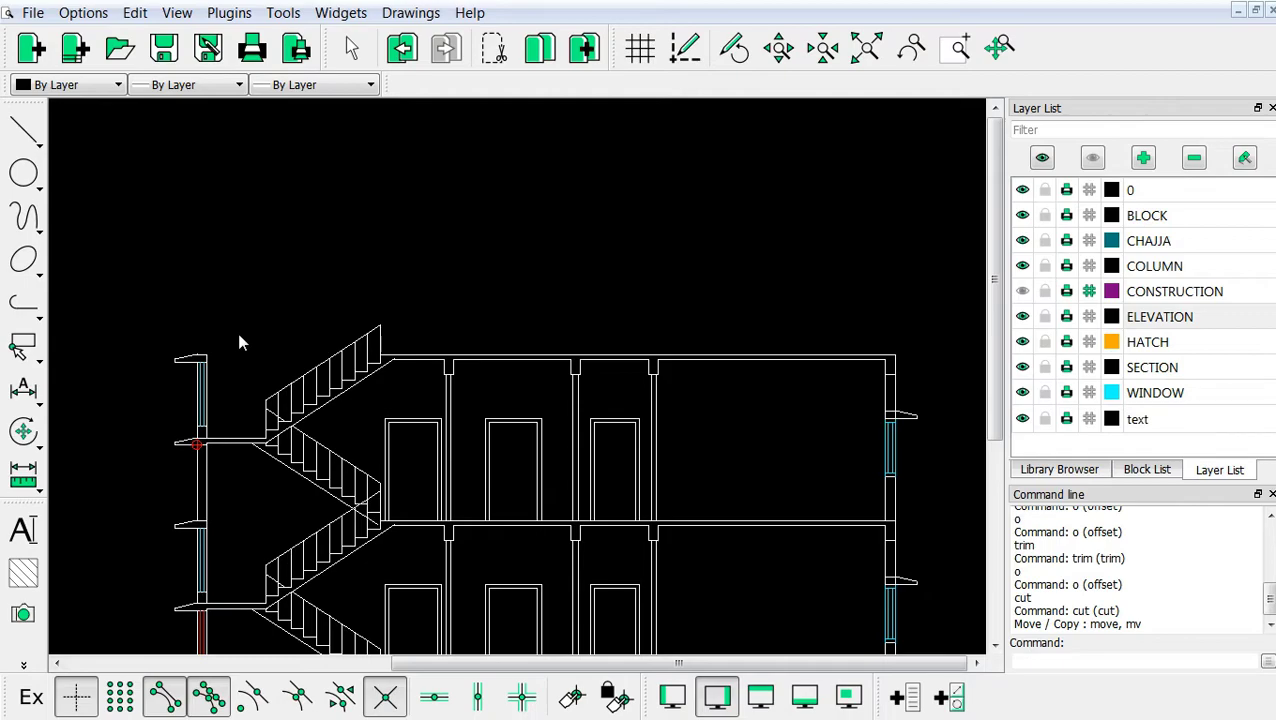
scroll(463, 428, up, 1)
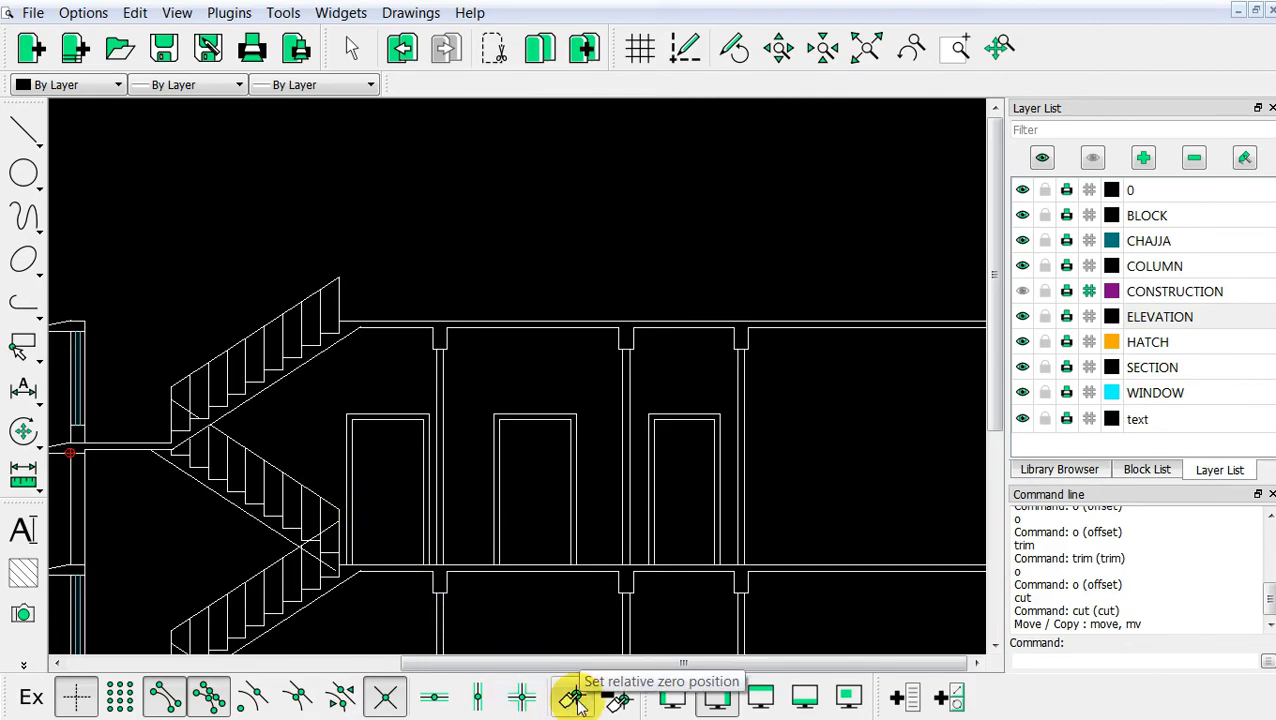
Set the relative zero at the top corner of the roof column beside the staircase
click(576, 700)
scroll(370, 362, up, 1)
scroll(418, 315, up, 1)
scroll(522, 303, up, 1)
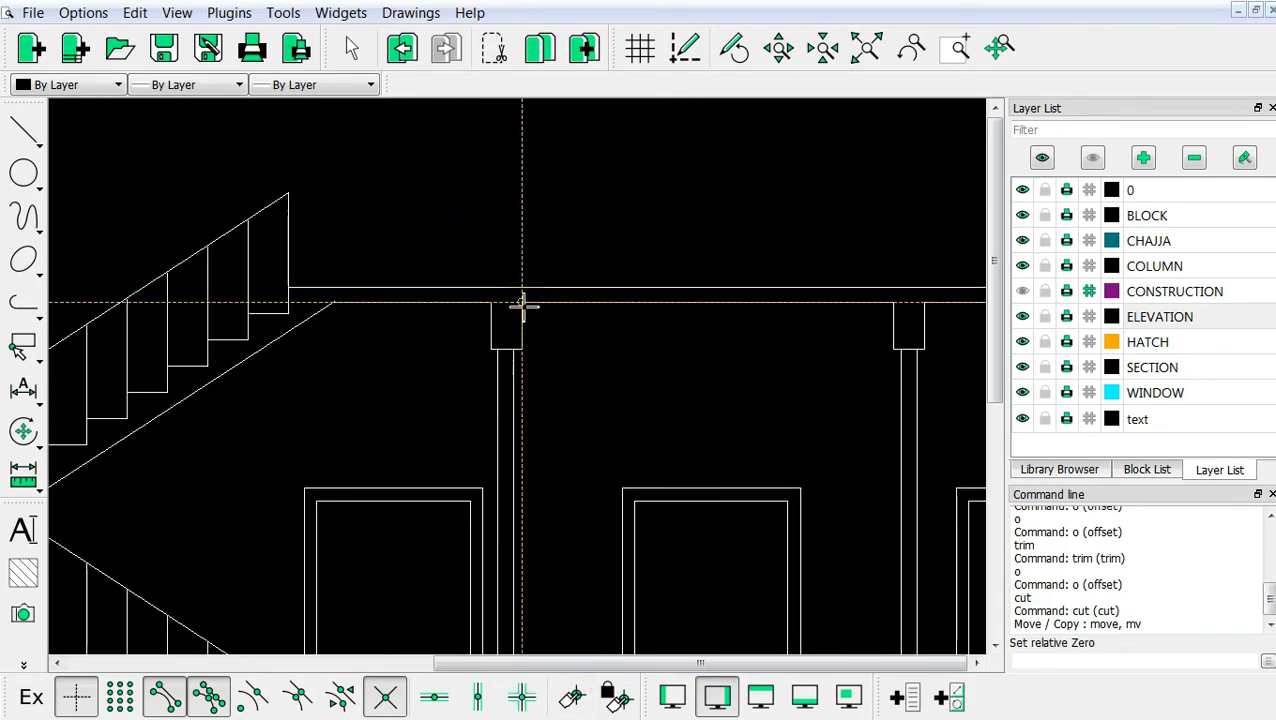
scroll(522, 300, up, 1)
click(521, 303)
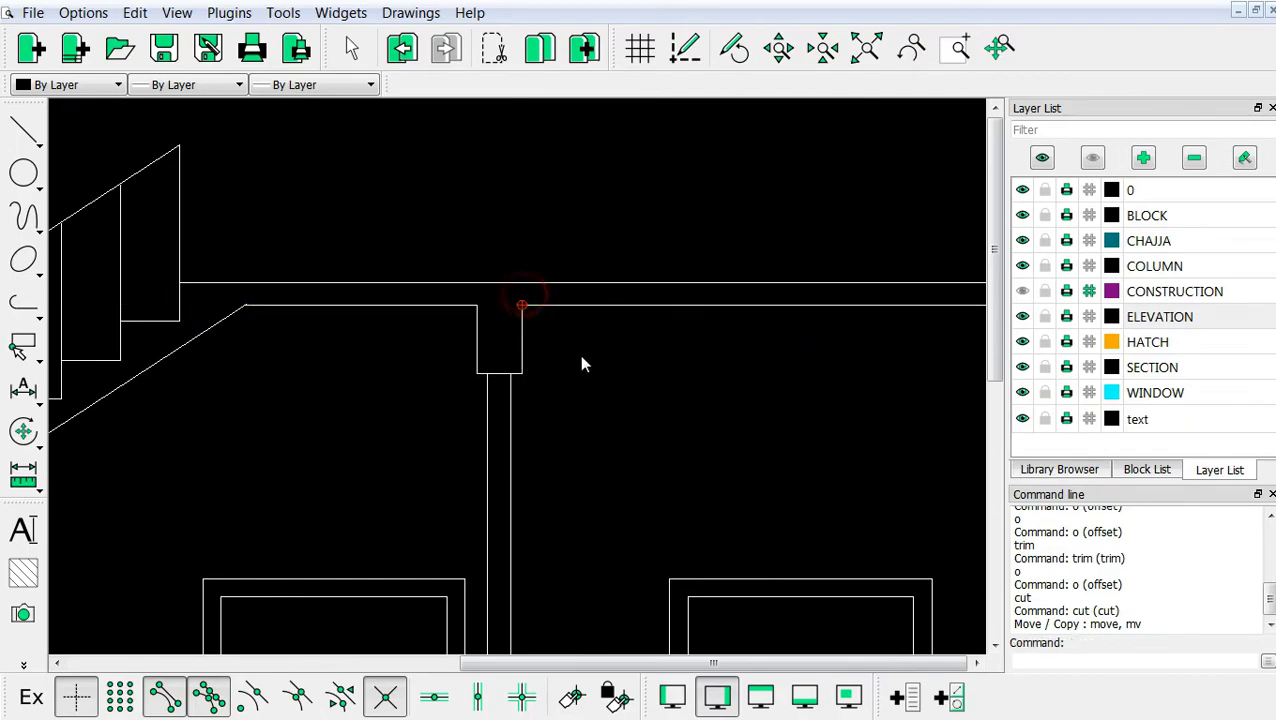
scroll(580, 360, down, 3)
scroll(577, 368, down, 2)
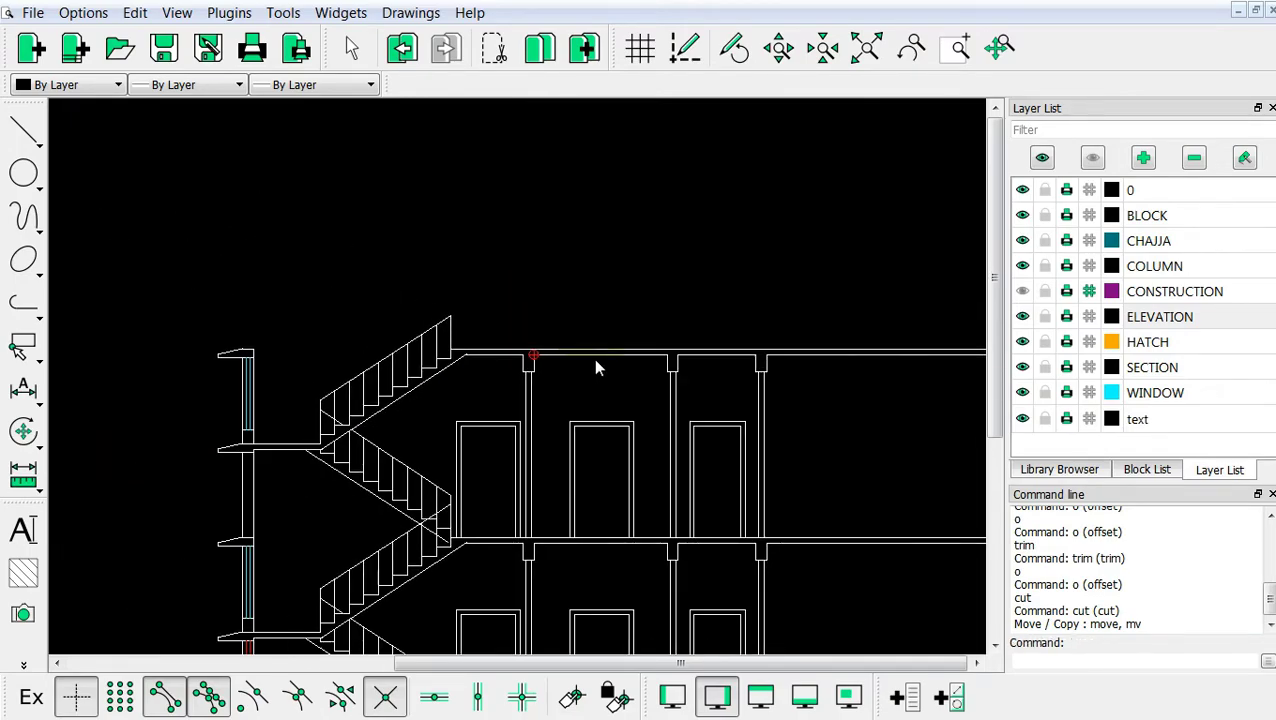
Draw a vertical line rising from the column corner, restricted to vertical placement
right_click(492, 173)
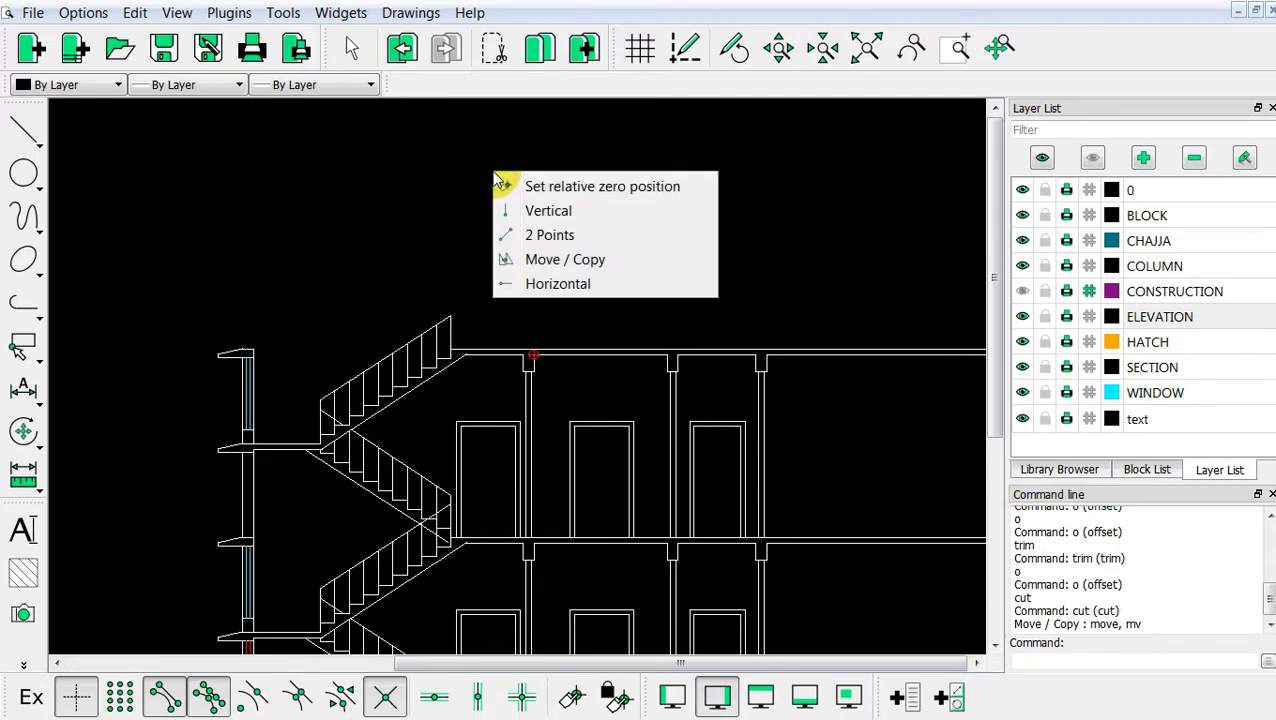
click(519, 212)
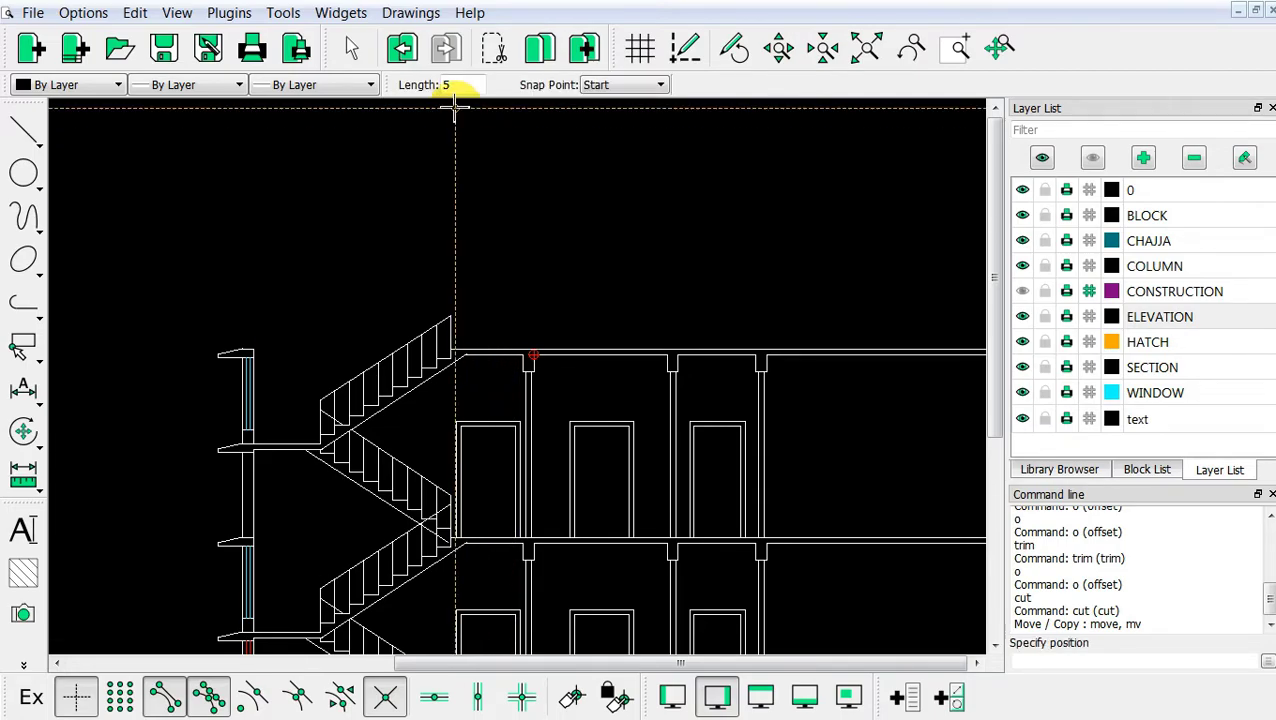
double_click(455, 86)
text(2)
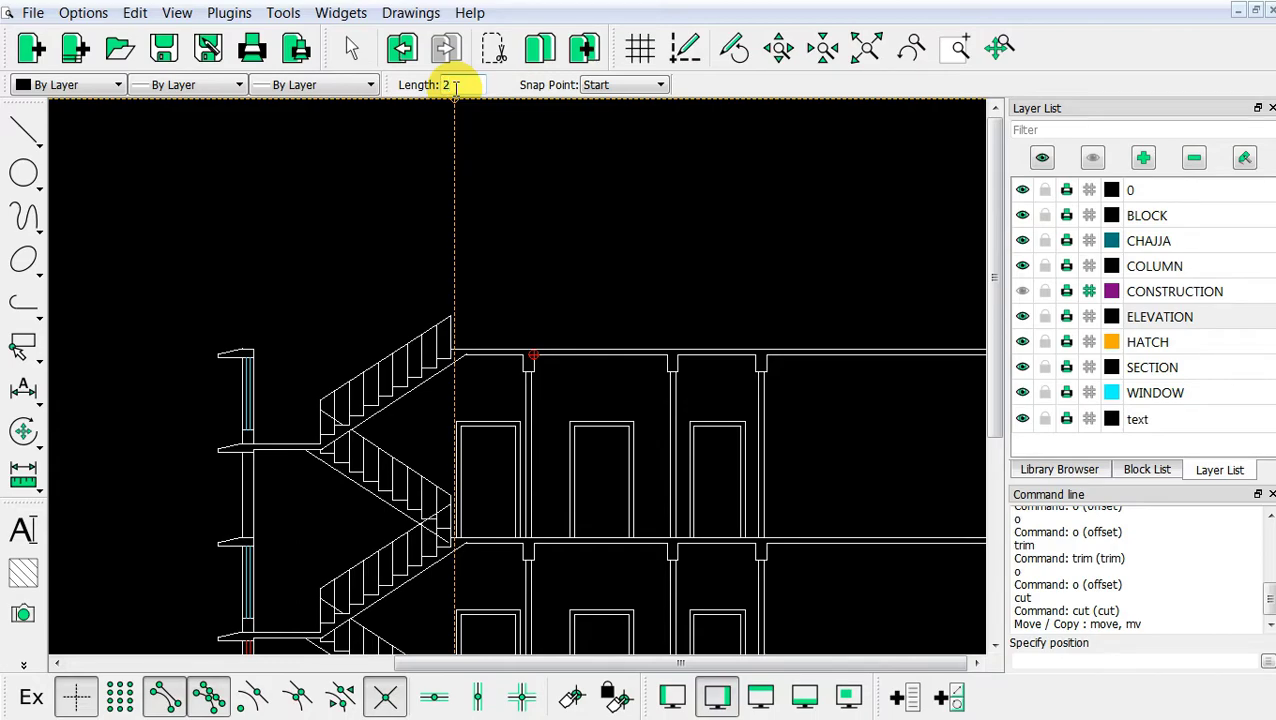
text(40)
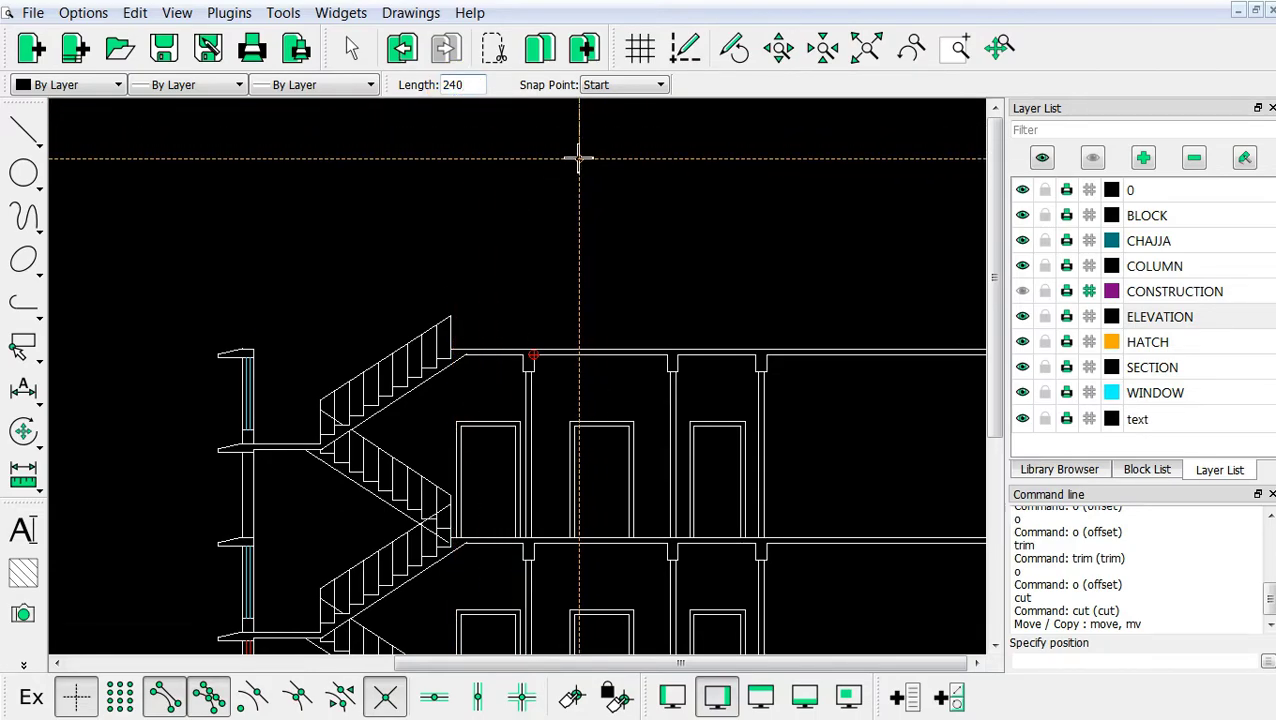
scroll(561, 325, up, 1)
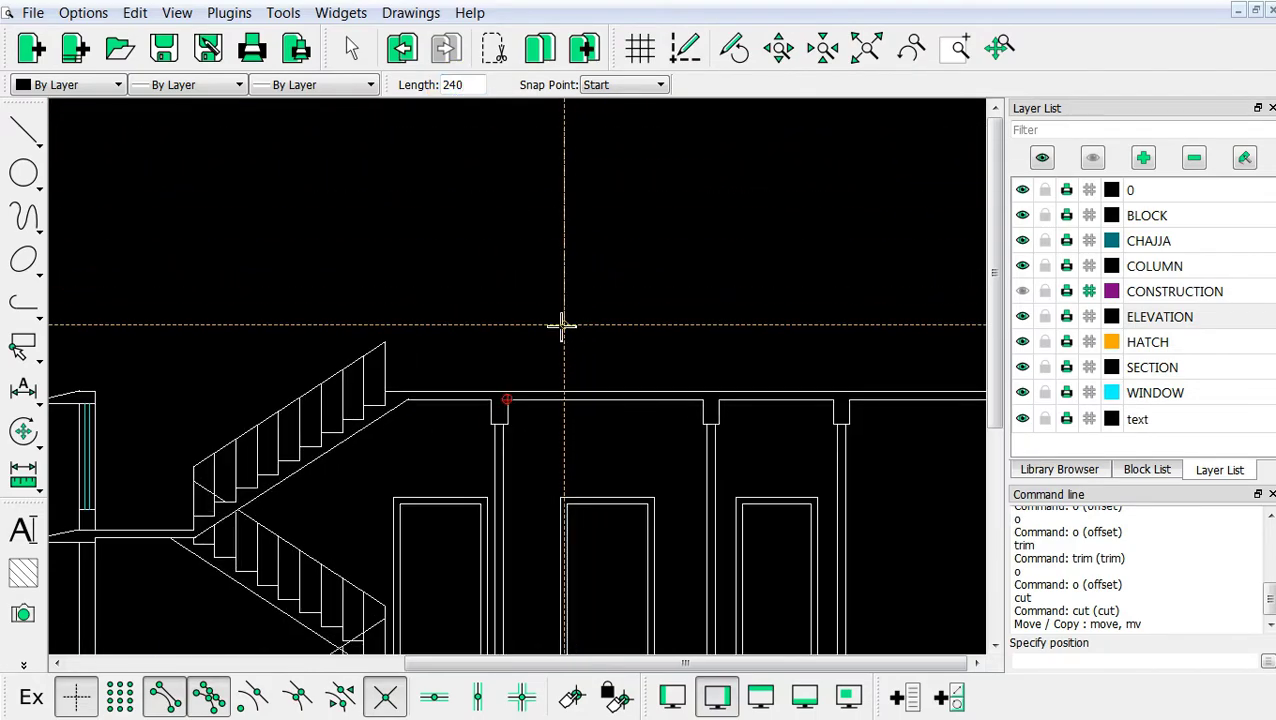
scroll(558, 233, up, 1)
scroll(533, 350, up, 1)
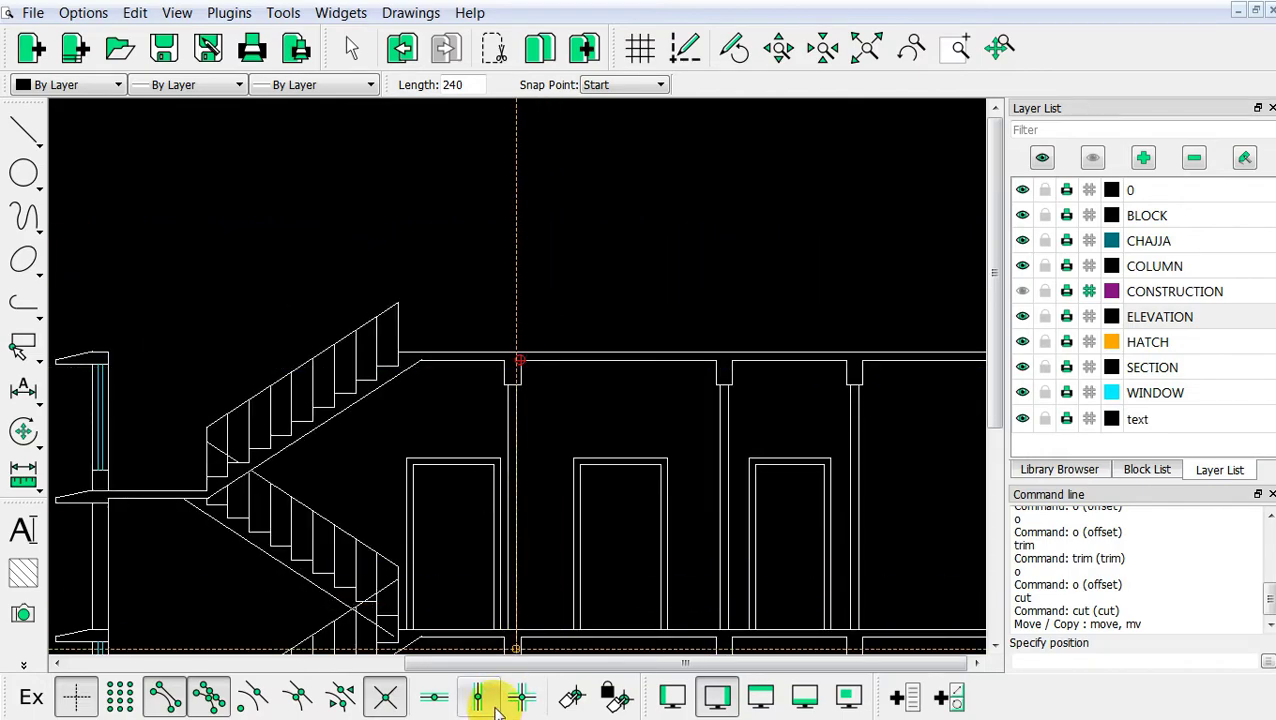
click(478, 697)
scroll(520, 437, up, 1)
scroll(524, 390, up, 1)
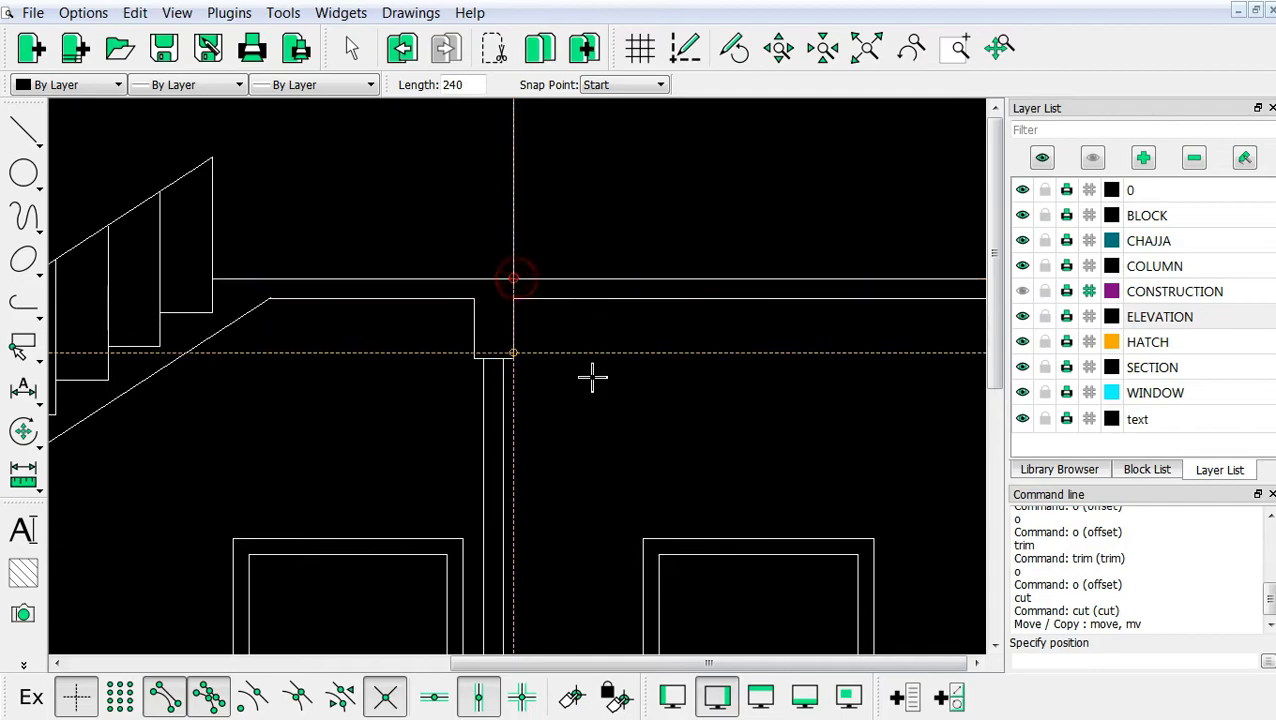
scroll(615, 450, down, 2)
scroll(607, 313, down, 2)
key(Escape)
scroll(612, 322, up, 1)
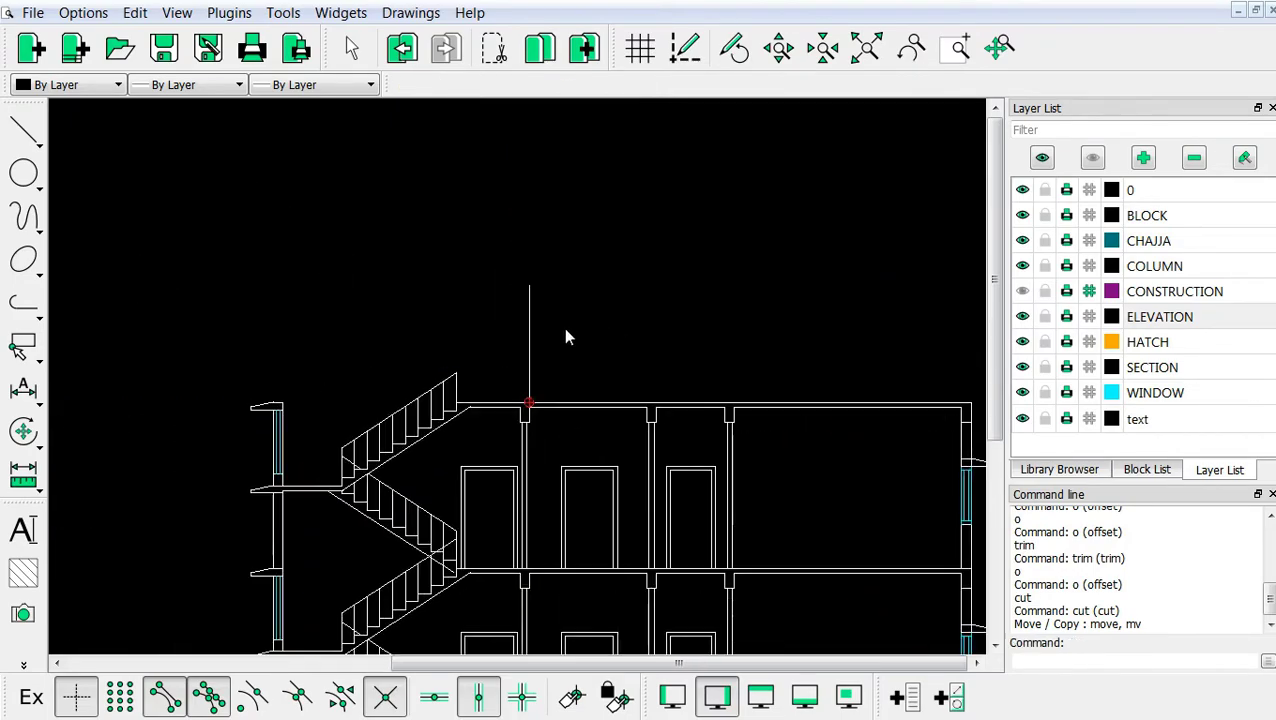
scroll(567, 336, up, 1)
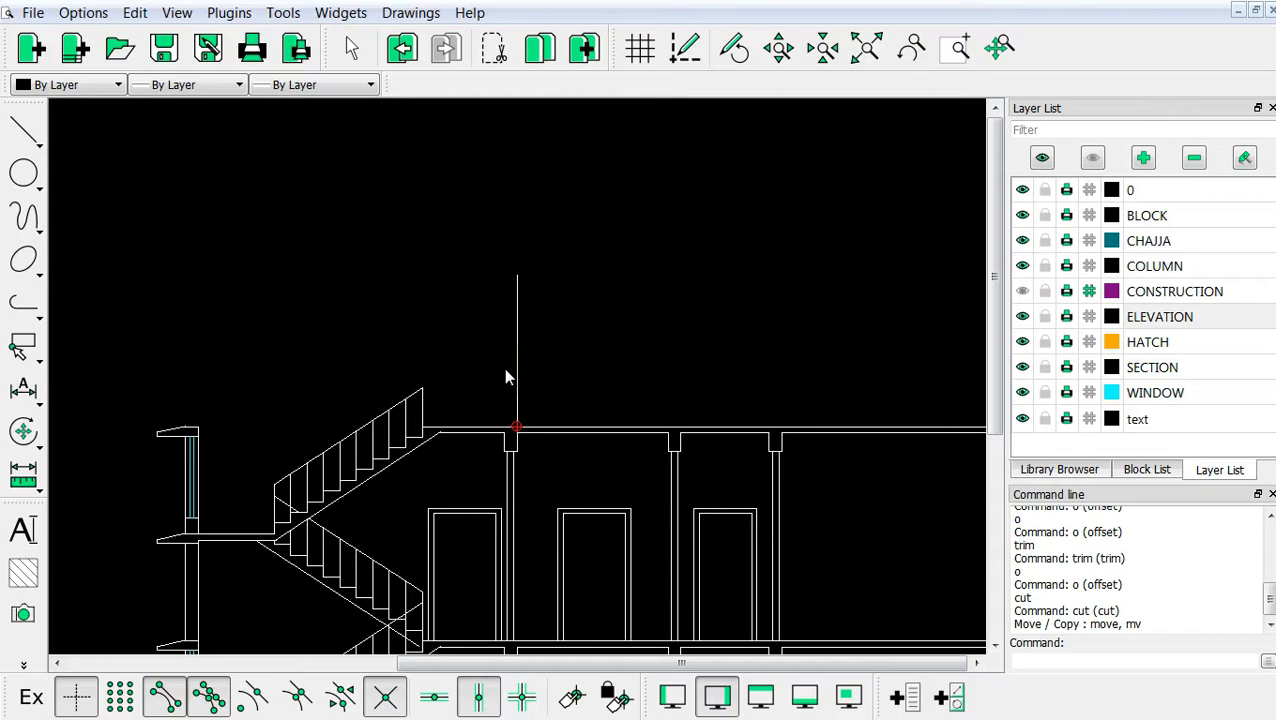
text(o)
Offset the new vertical line by 10 to create a parallel copy
key(Return)
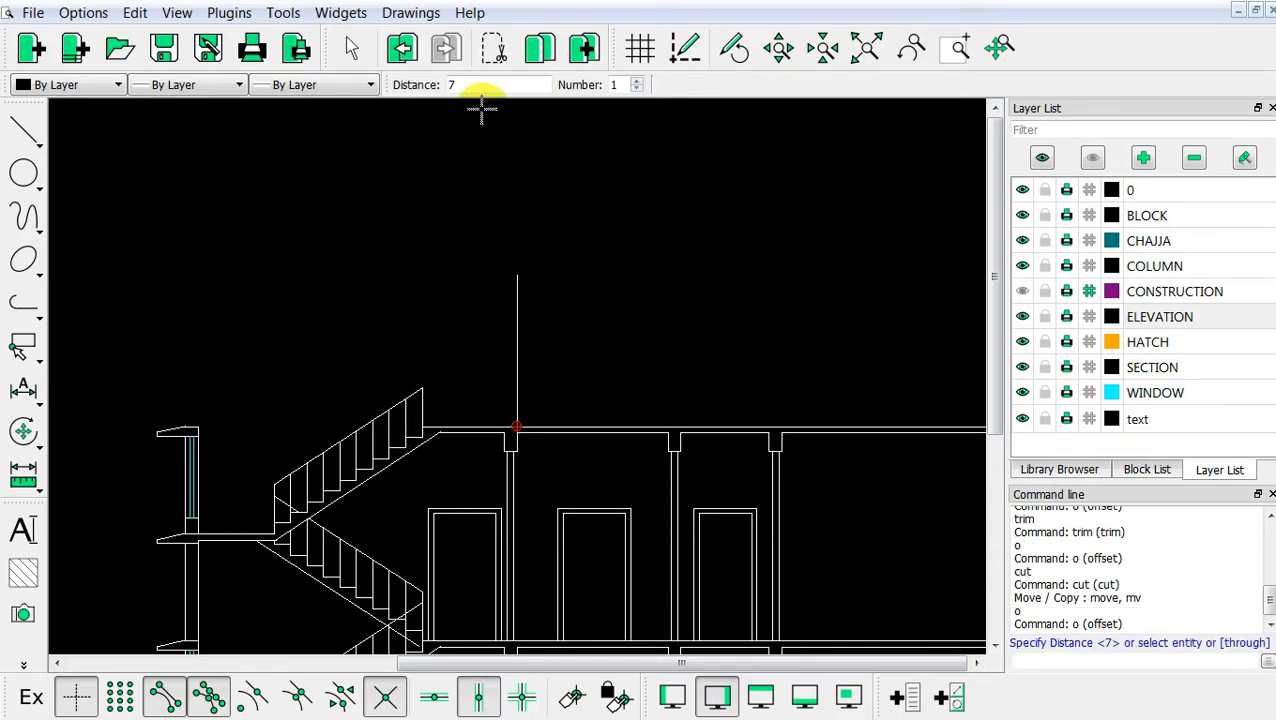
double_click(469, 85)
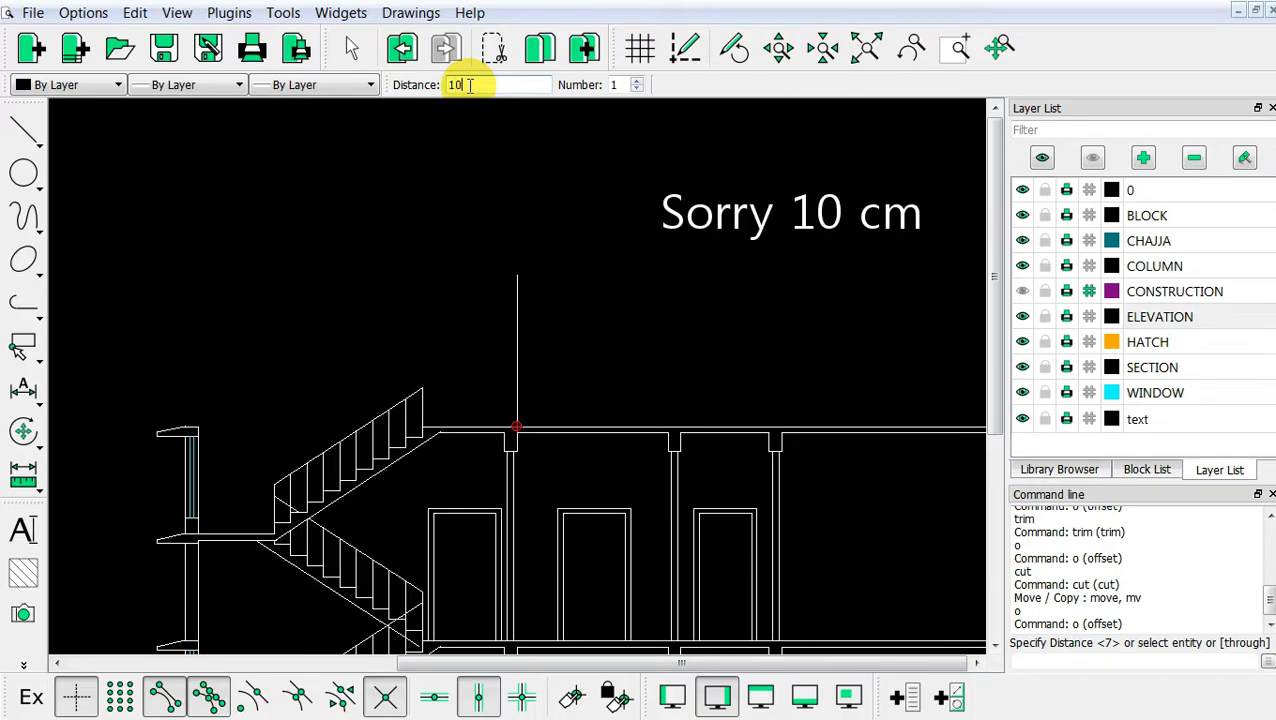
key(Return)
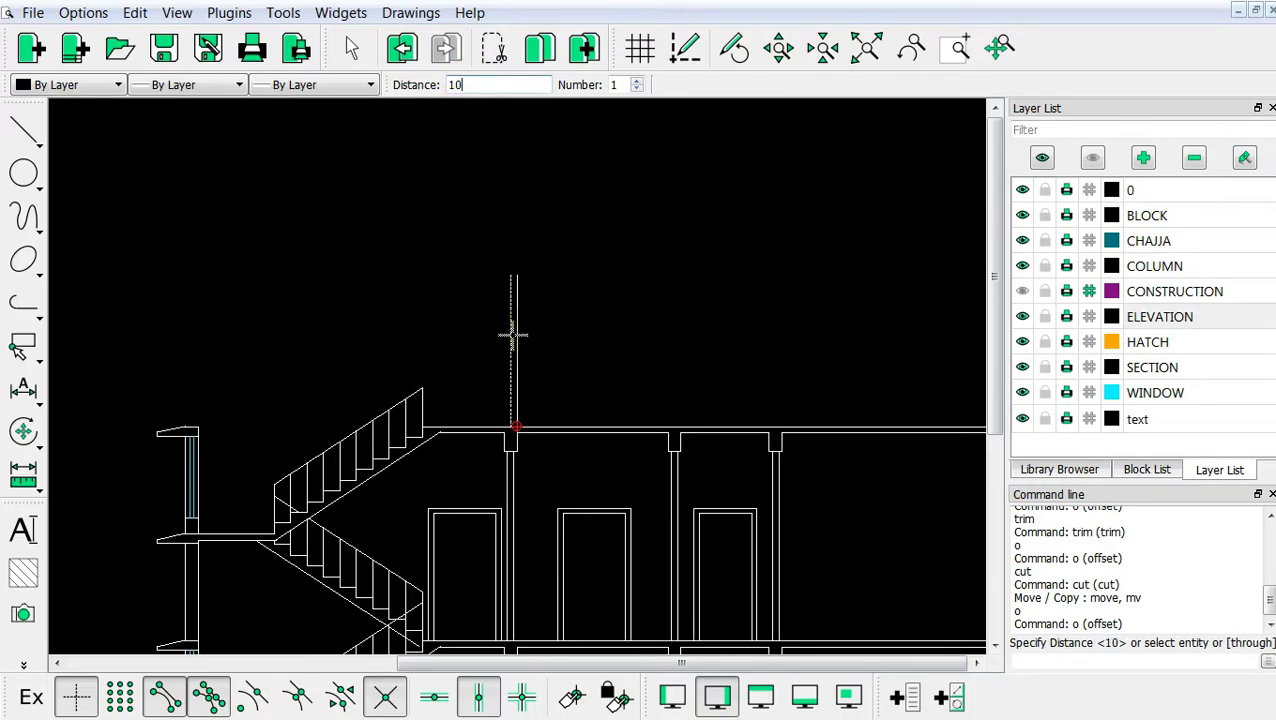
click(513, 335)
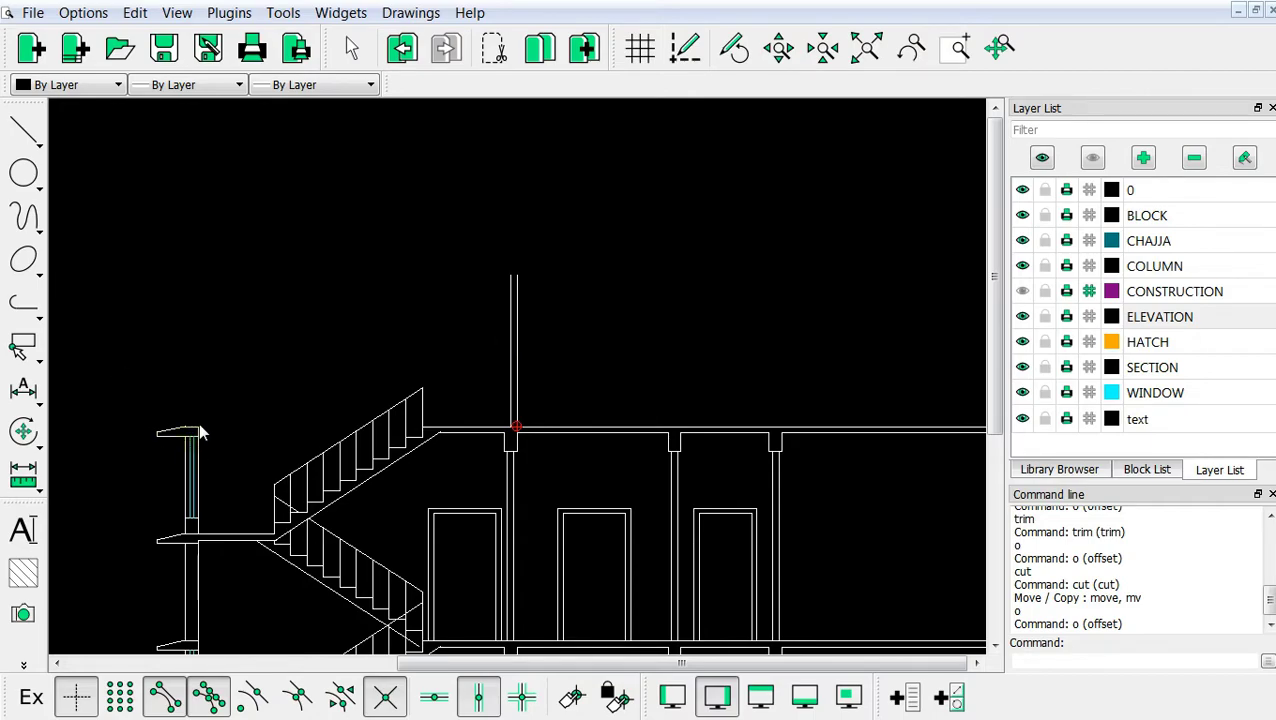
Place a vertical line, restricted to vertical, on top of the left staircase wall
right_click(270, 206)
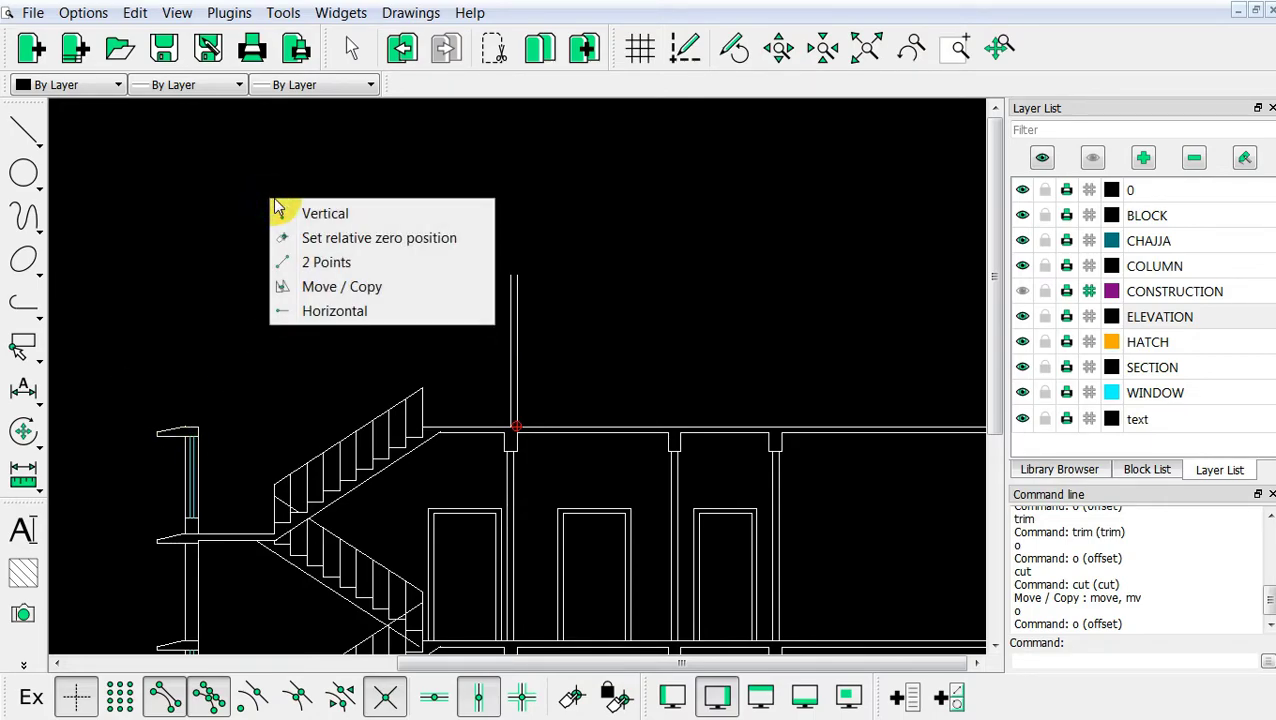
click(286, 211)
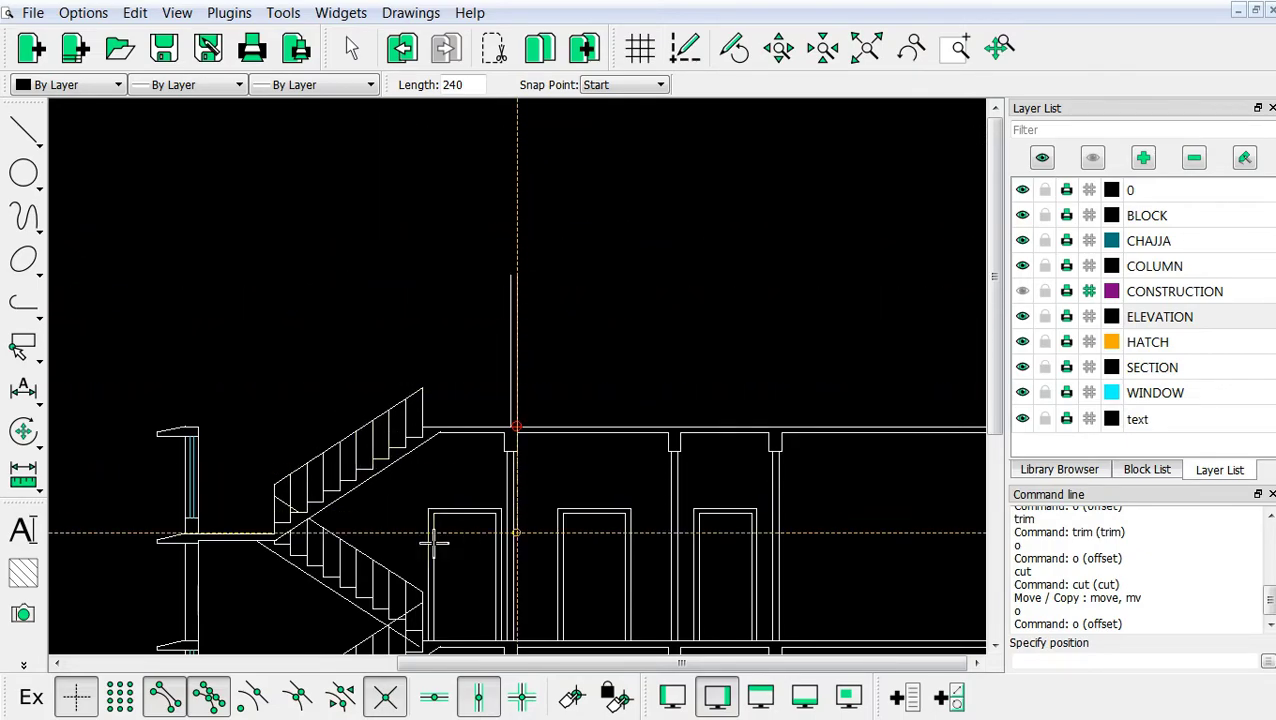
click(475, 697)
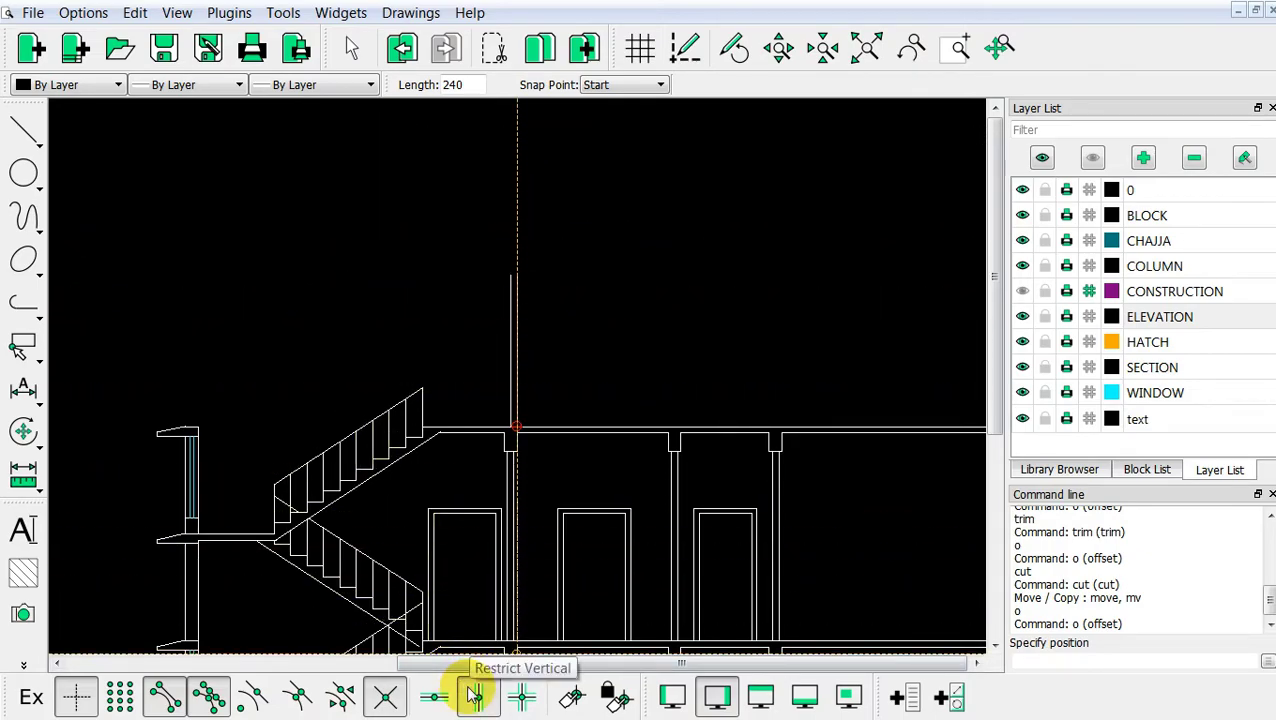
scroll(214, 433, up, 3)
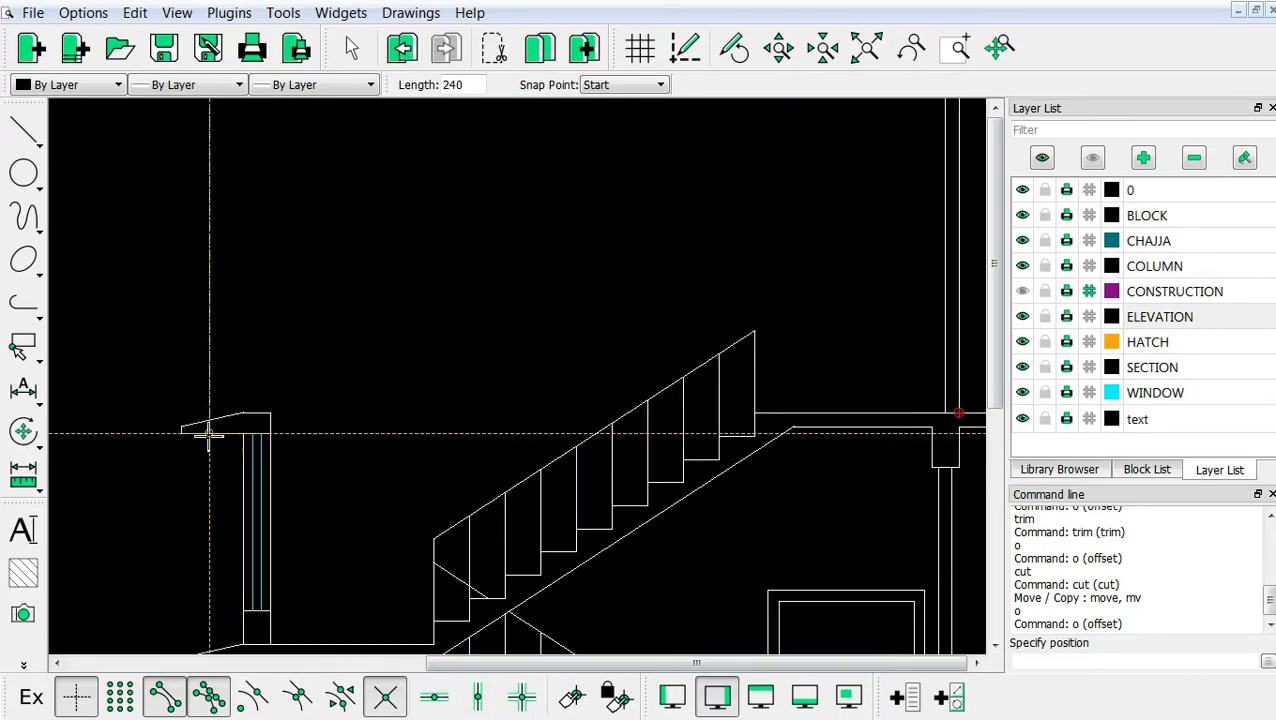
middle_drag(270, 410, 419, 435)
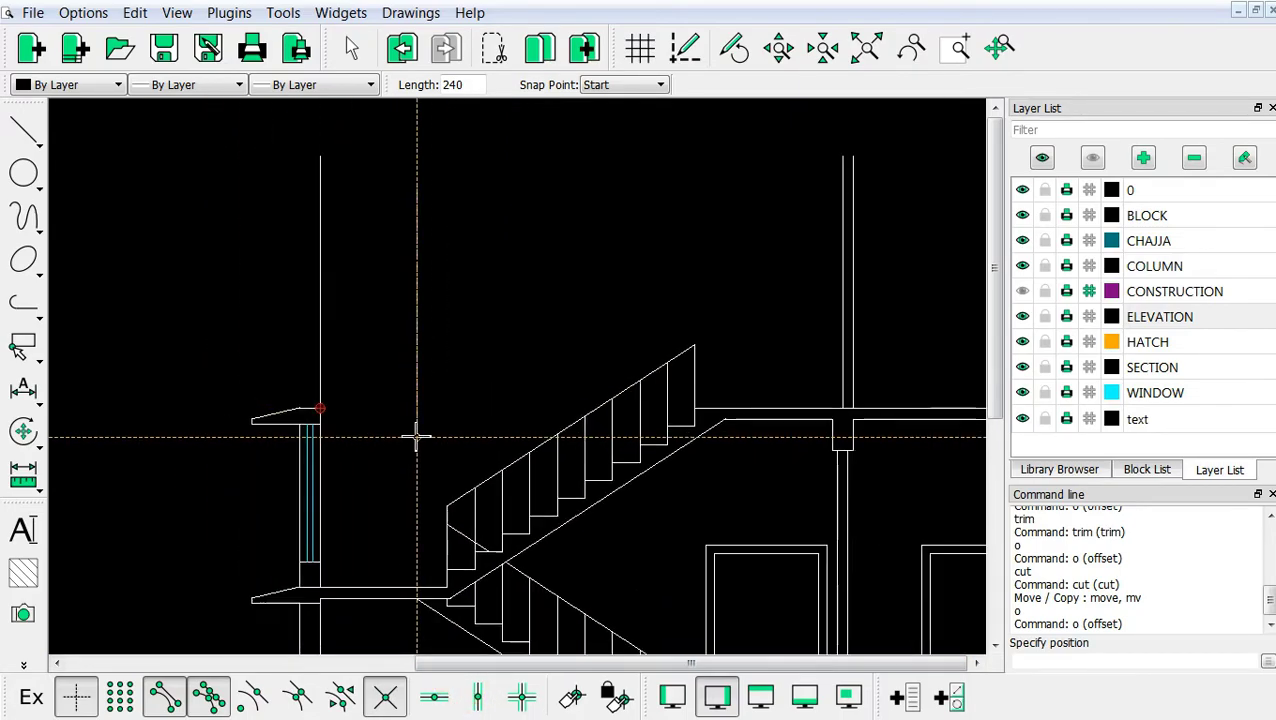
scroll(320, 407, down, 1)
scroll(320, 407, up, 1)
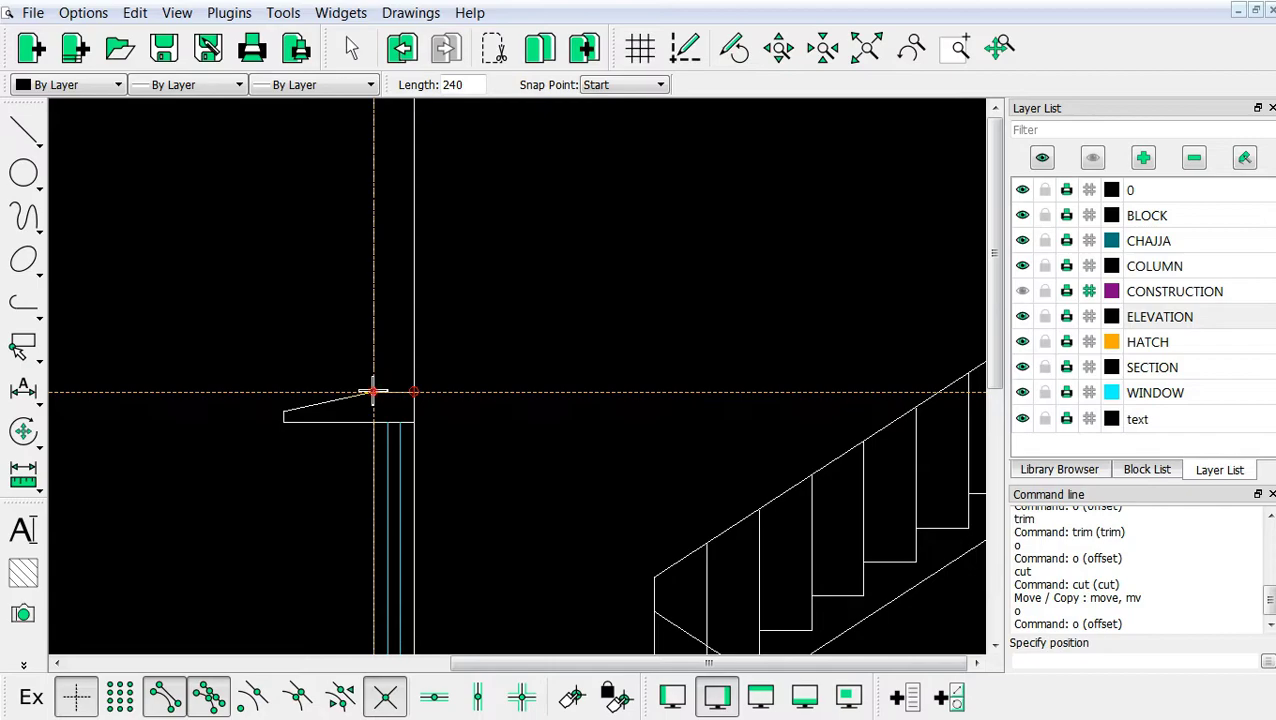
scroll(500, 545, down, 2)
key(Escape)
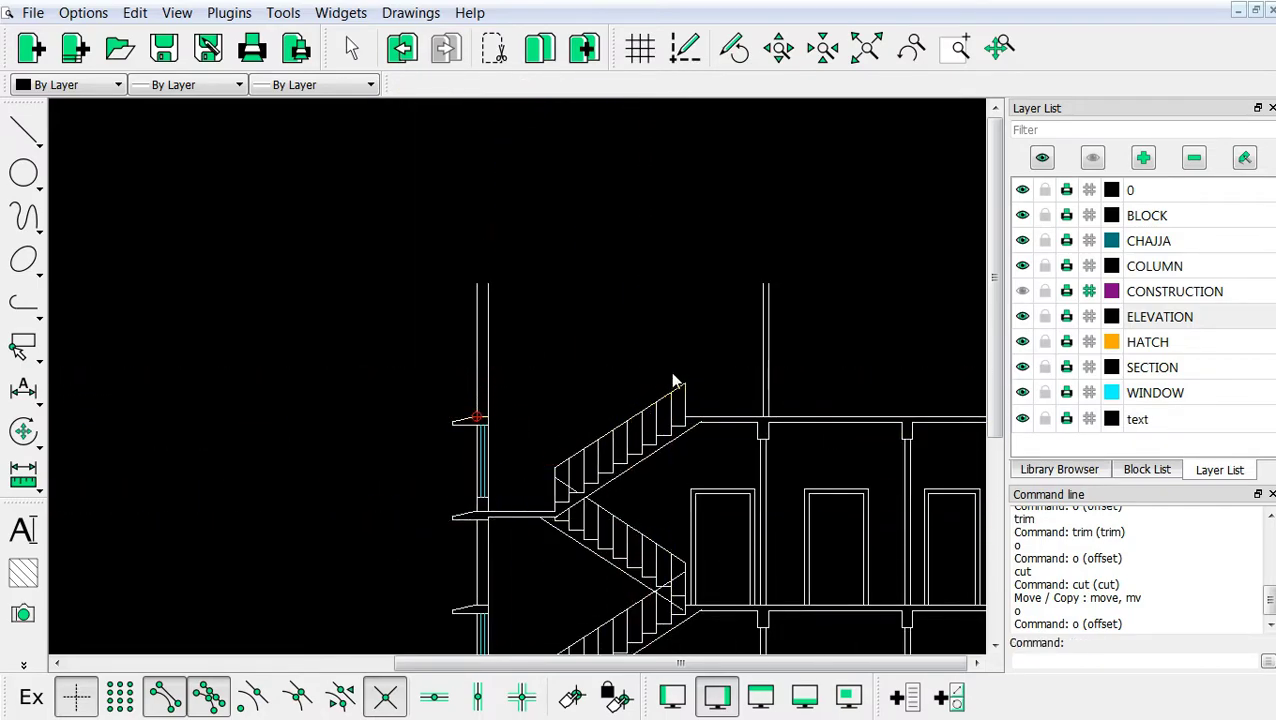
scroll(752, 322, up, 1)
scroll(720, 322, up, 1)
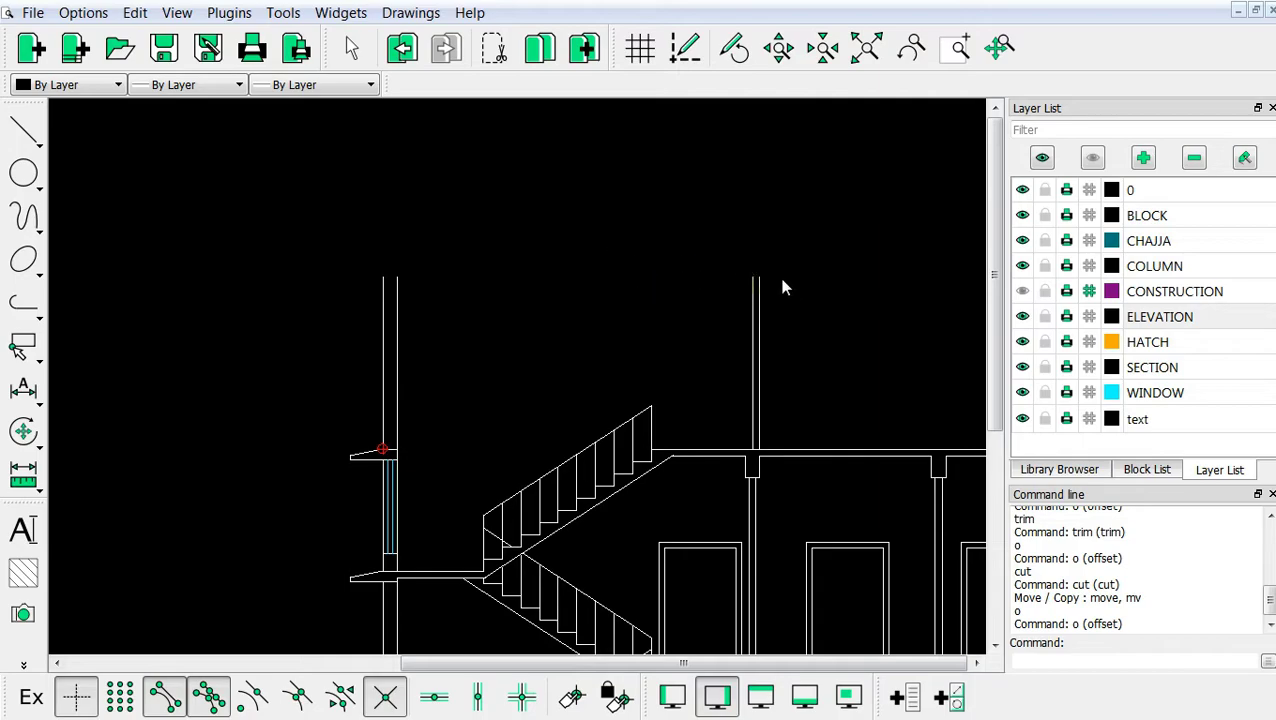
scroll(650, 300, down, 4)
scroll(777, 305, up, 4)
scroll(781, 311, up, 1)
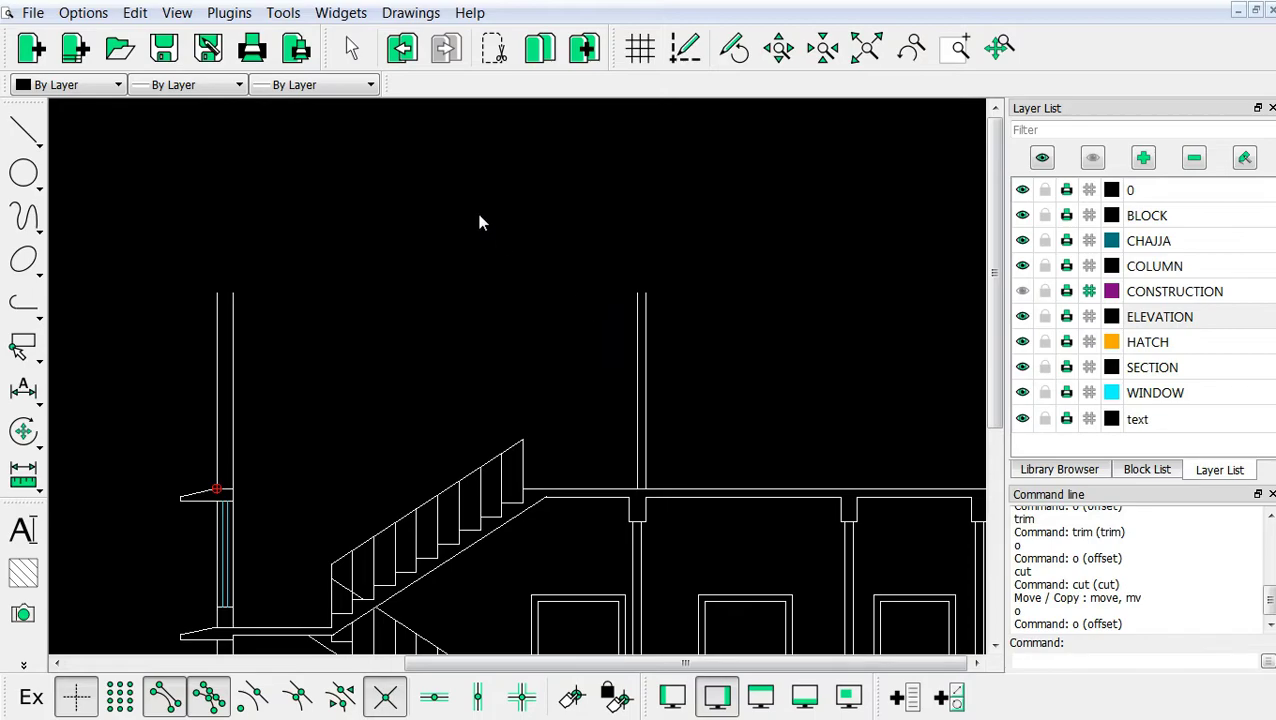
Draw a horizontal line joining the tops of the left and right mumty walls
right_click(393, 182)
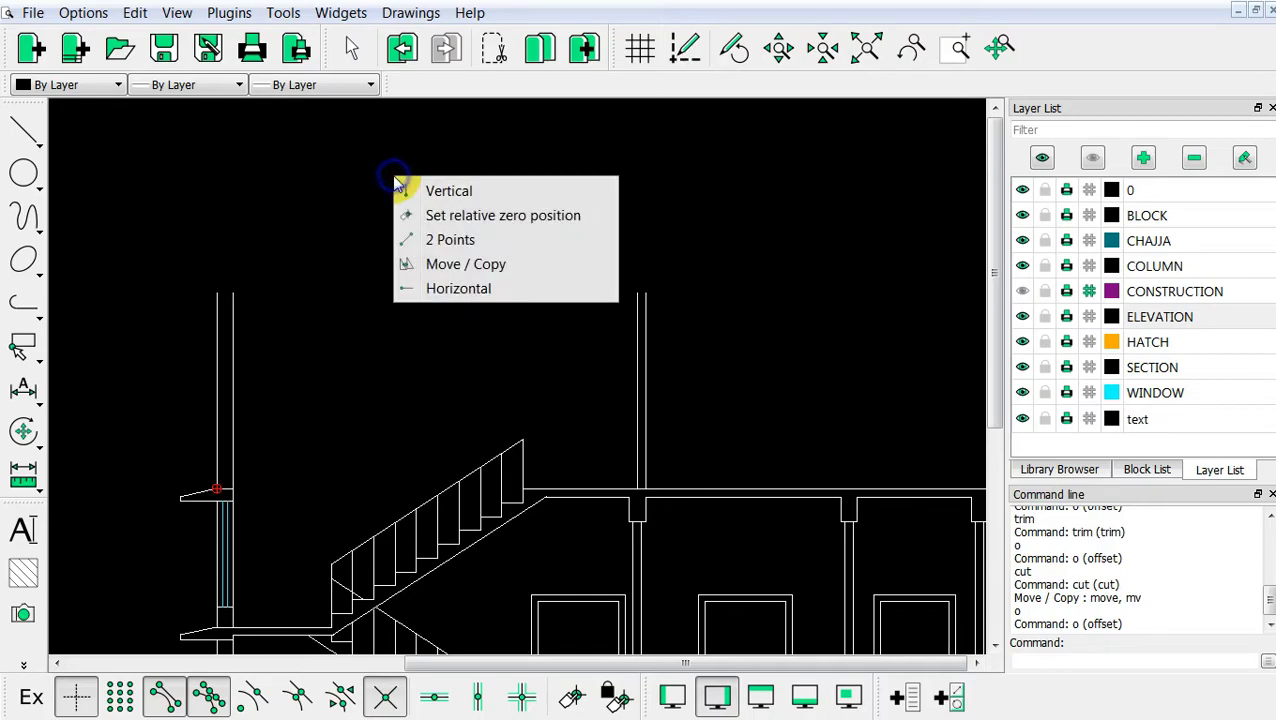
click(415, 240)
scroll(270, 295, up, 3)
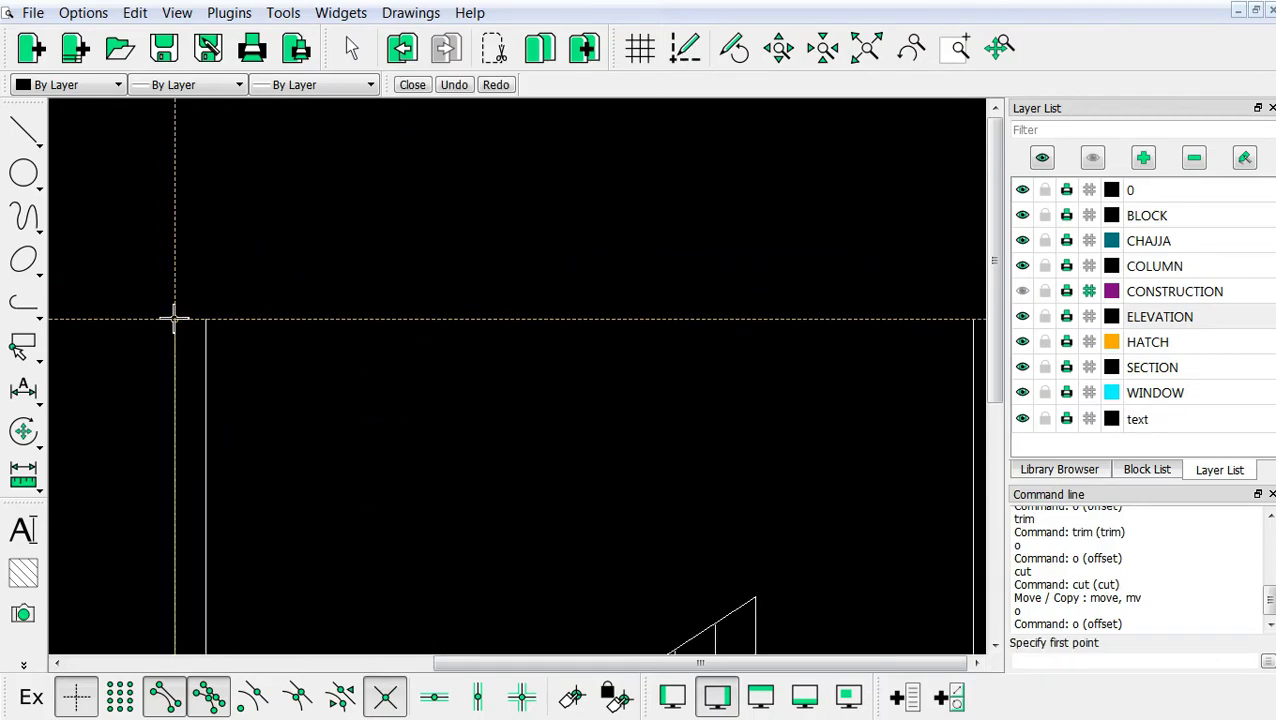
click(174, 319)
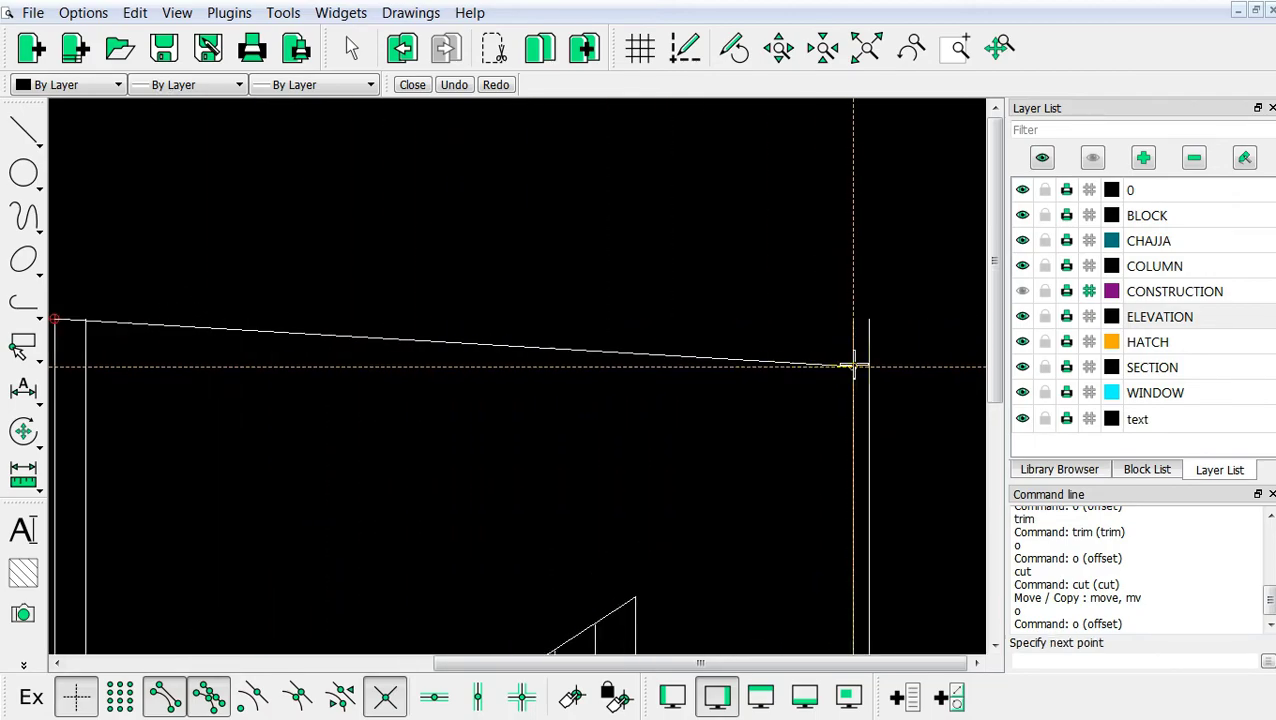
scroll(853, 367, up, 2)
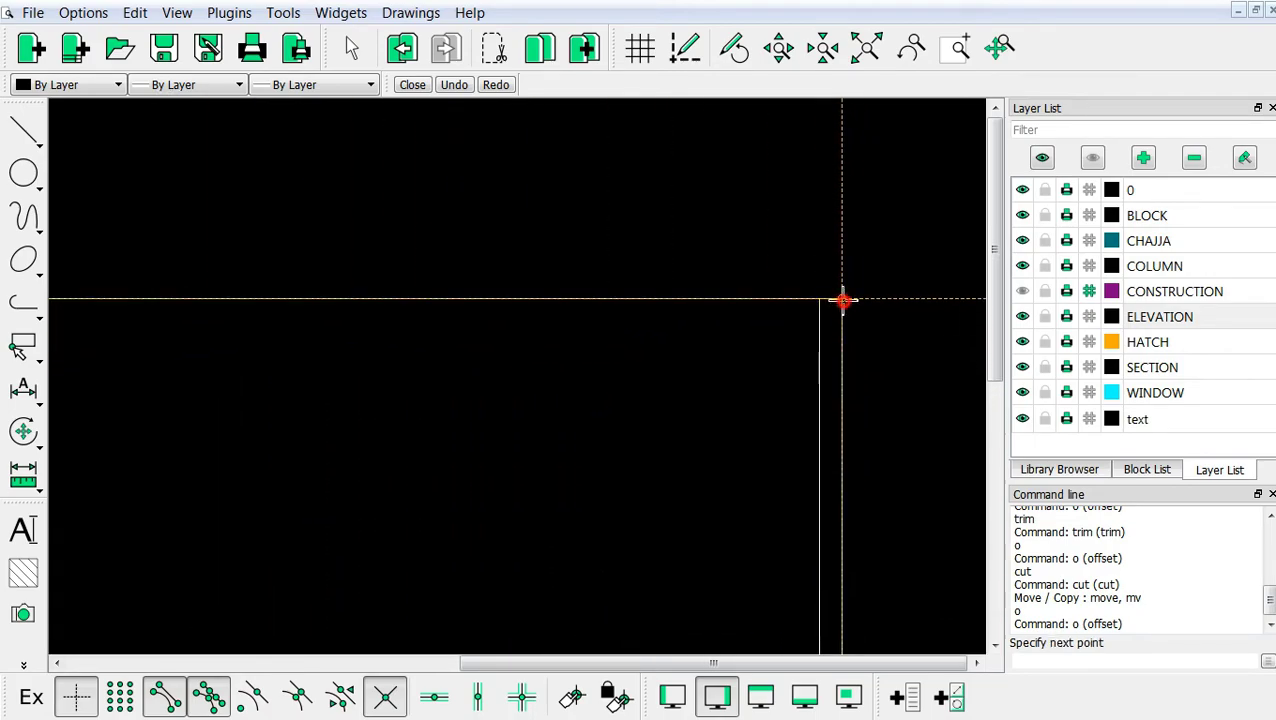
click(842, 298)
key(Escape)
scroll(768, 357, down, 3)
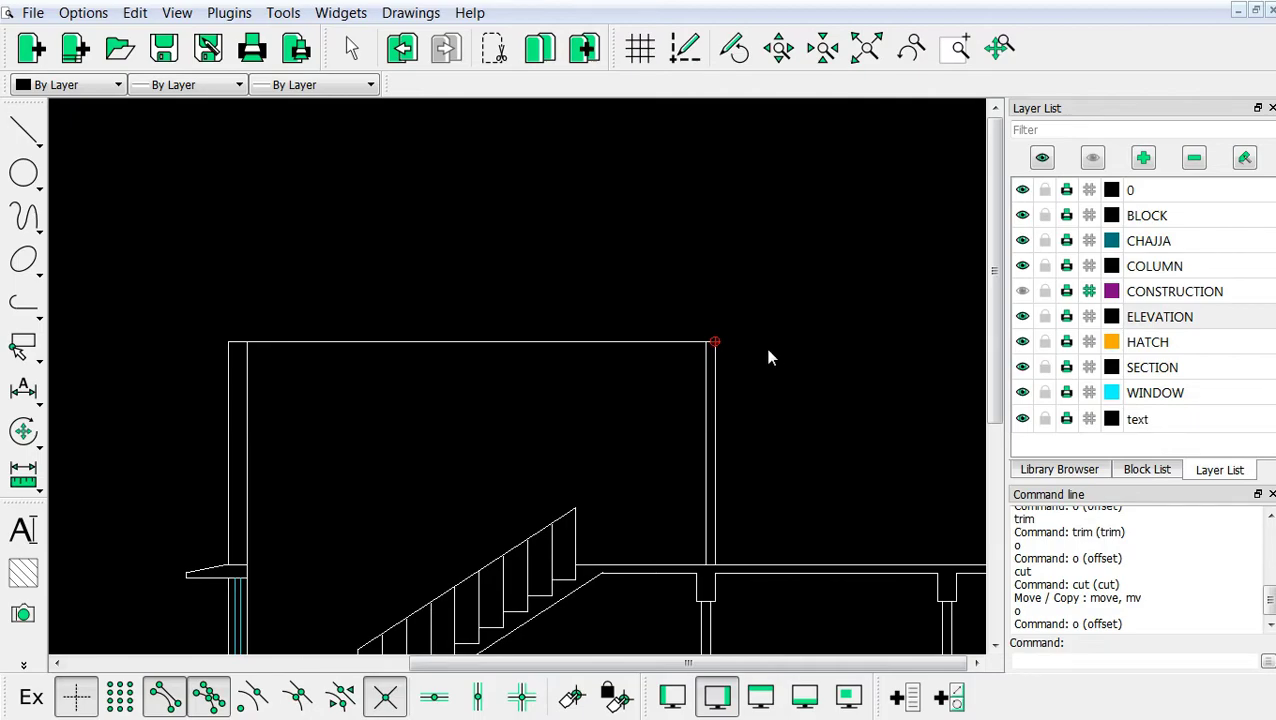
Offset the top edge 10 units upward for the roof slab line
text(o)
key(Return)
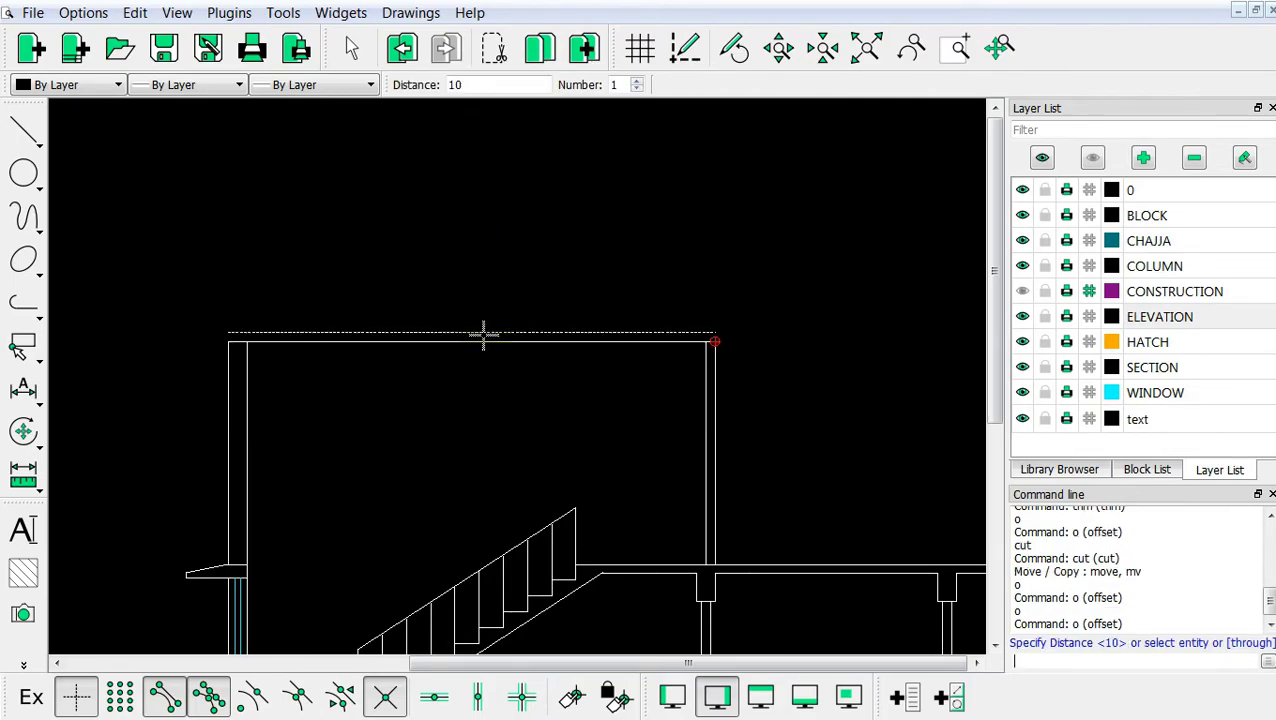
click(484, 334)
key(Escape)
scroll(537, 222, down, 3)
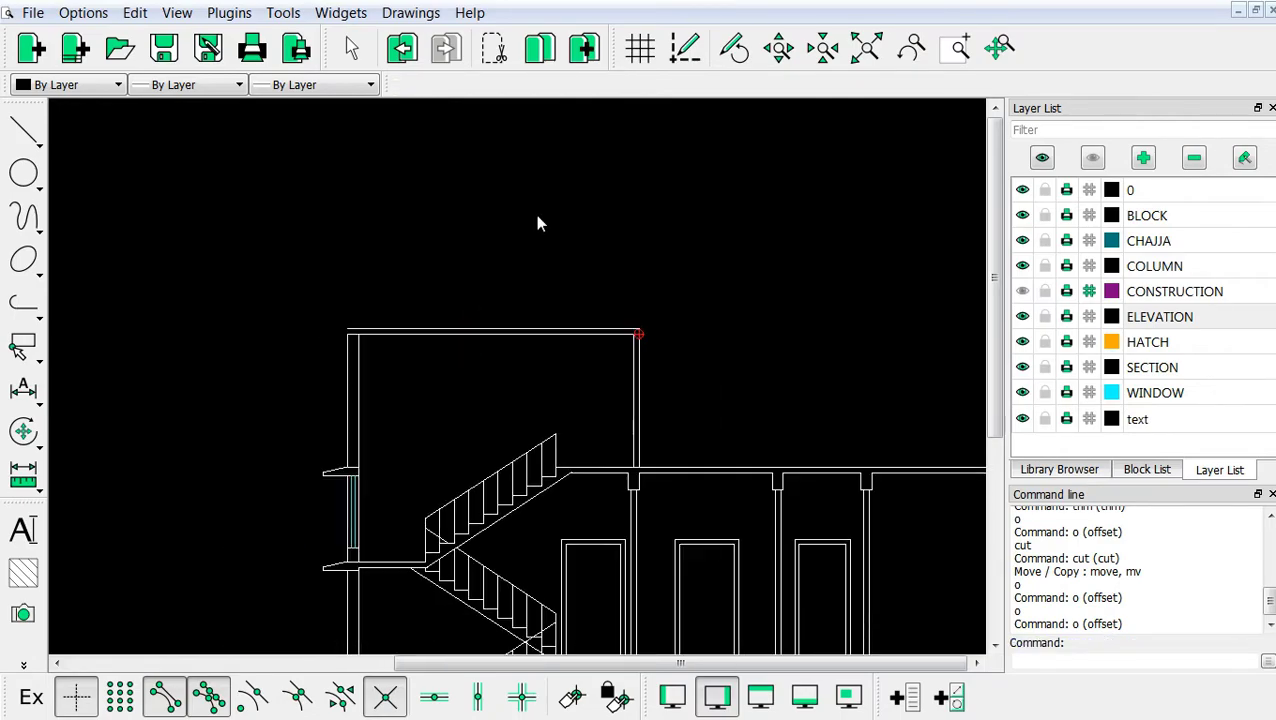
scroll(470, 330, up, 6)
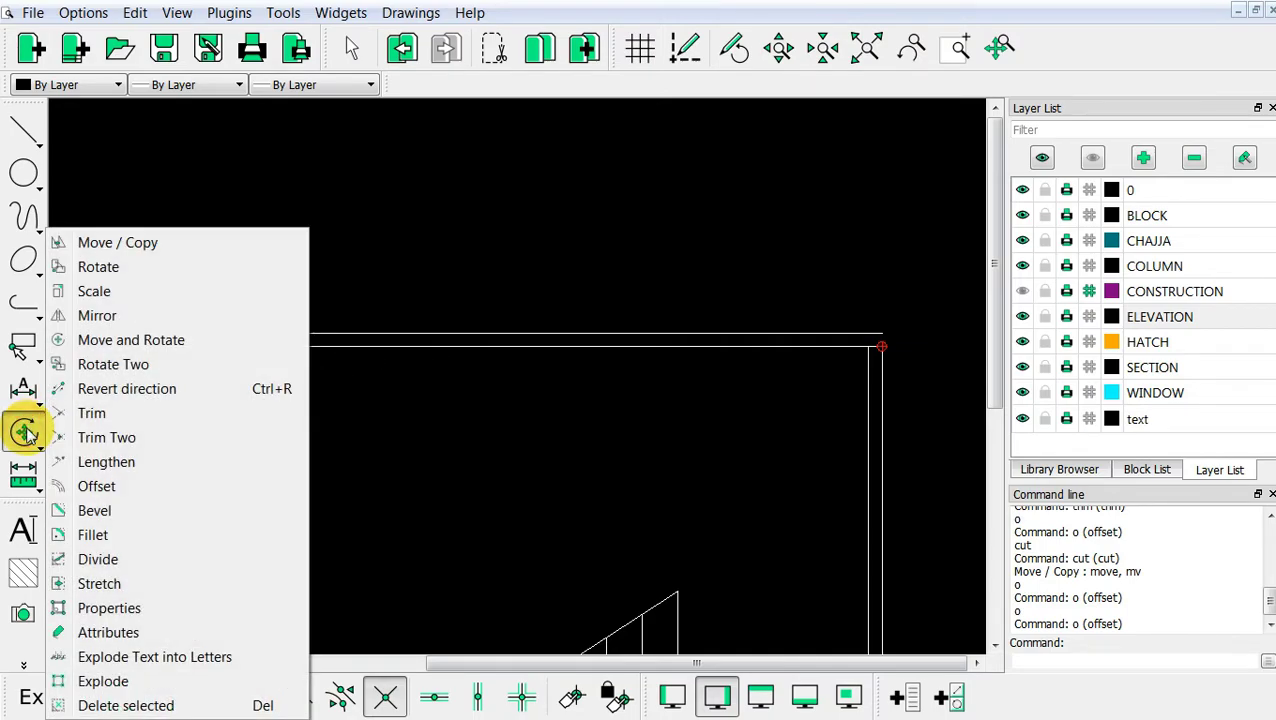
Lengthen both ends of the upper and lower slab lines by 15
click(106, 462)
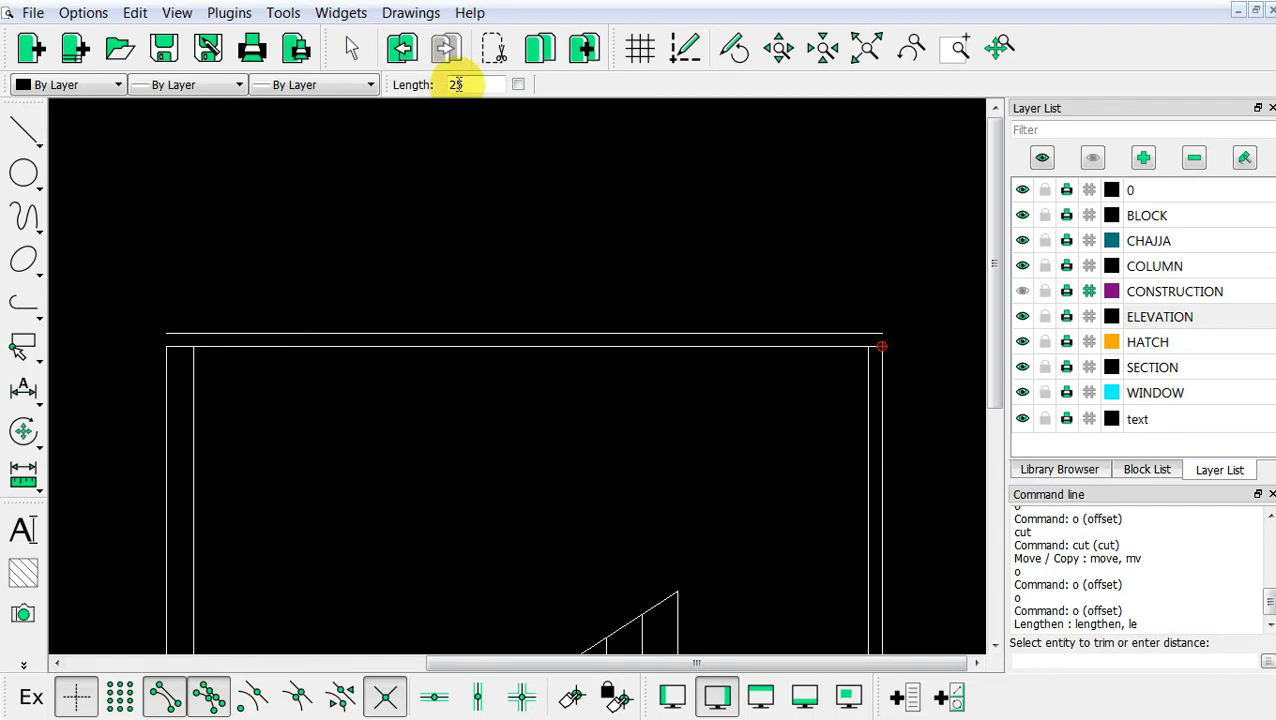
double_click(456, 84)
text(1)
text(5)
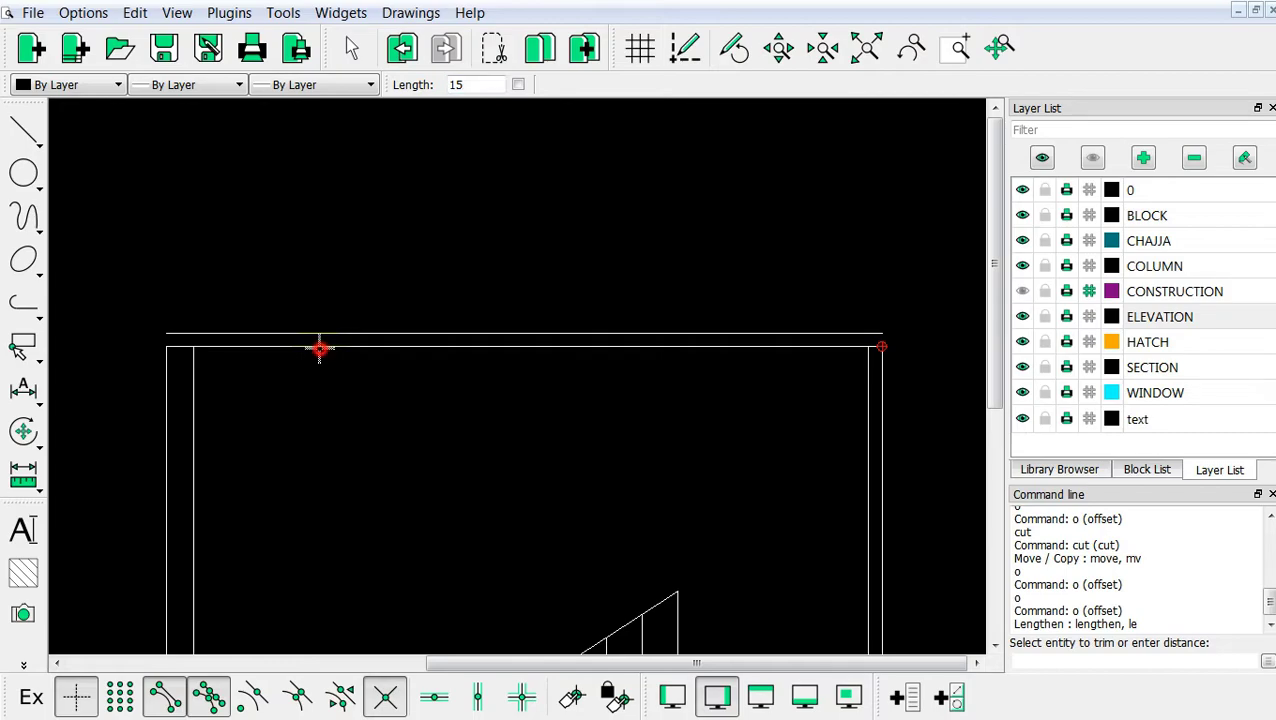
click(319, 347)
click(795, 347)
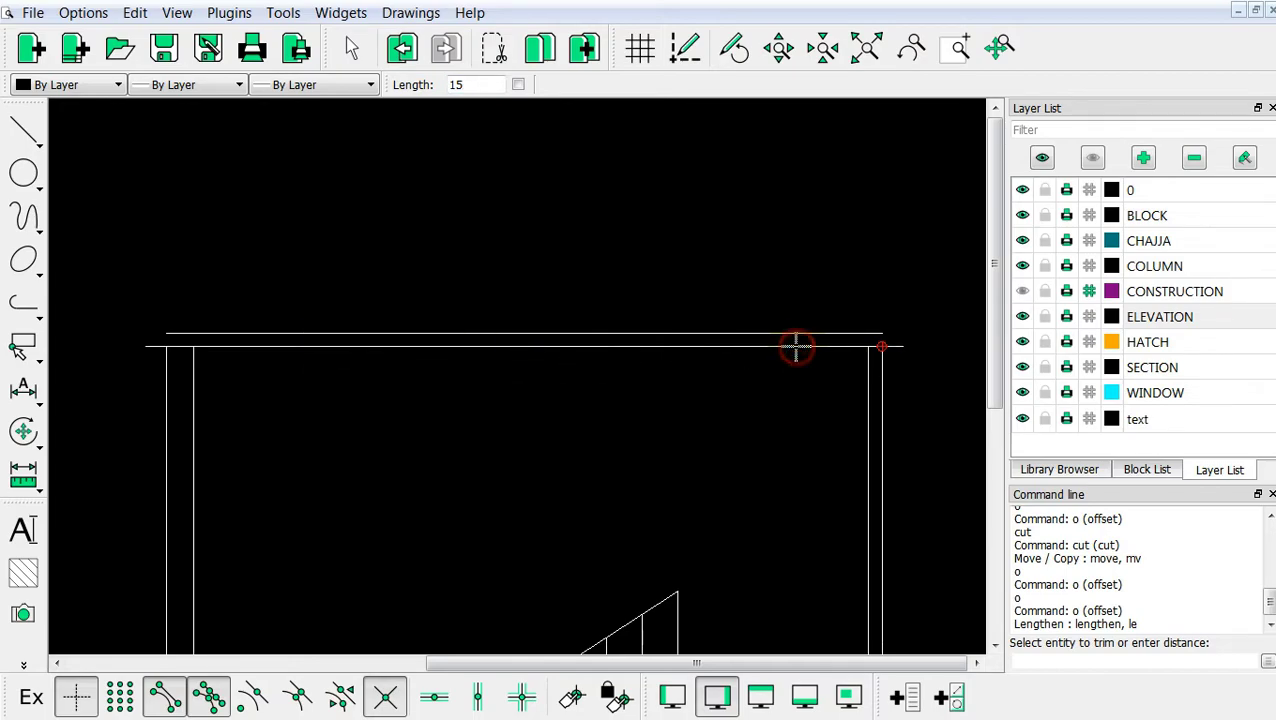
click(820, 333)
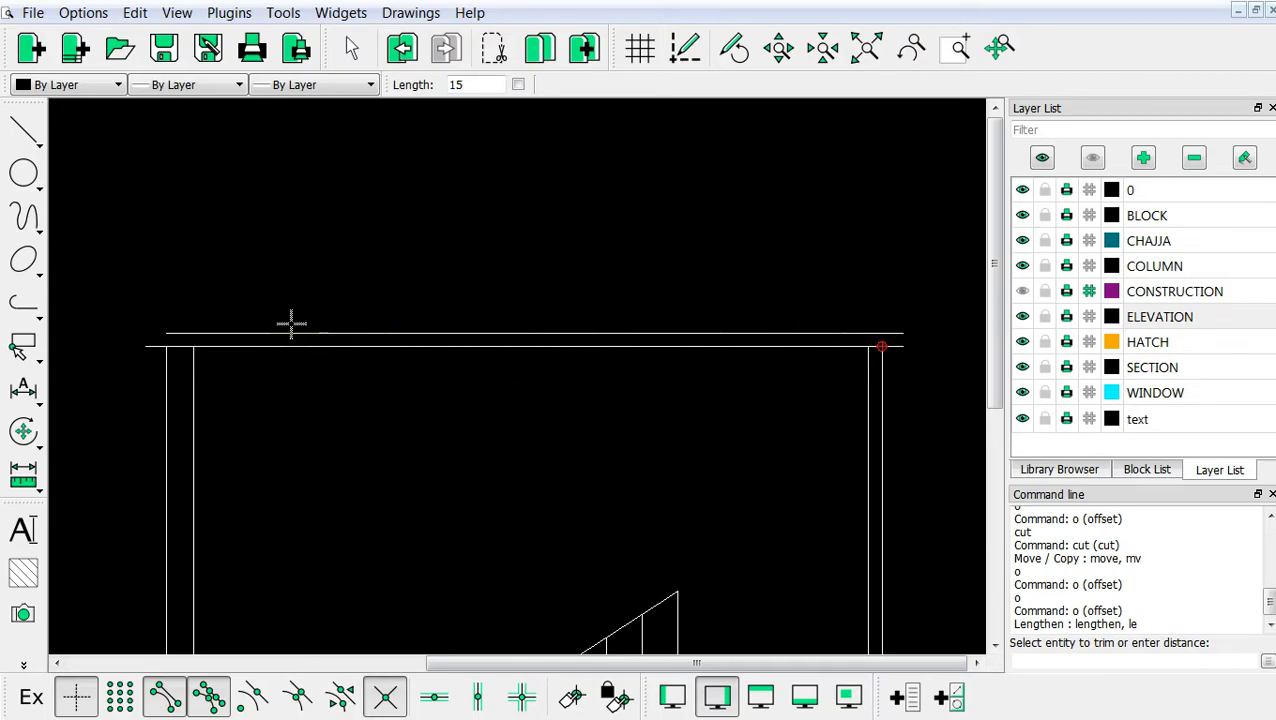
click(245, 333)
right_click(242, 288)
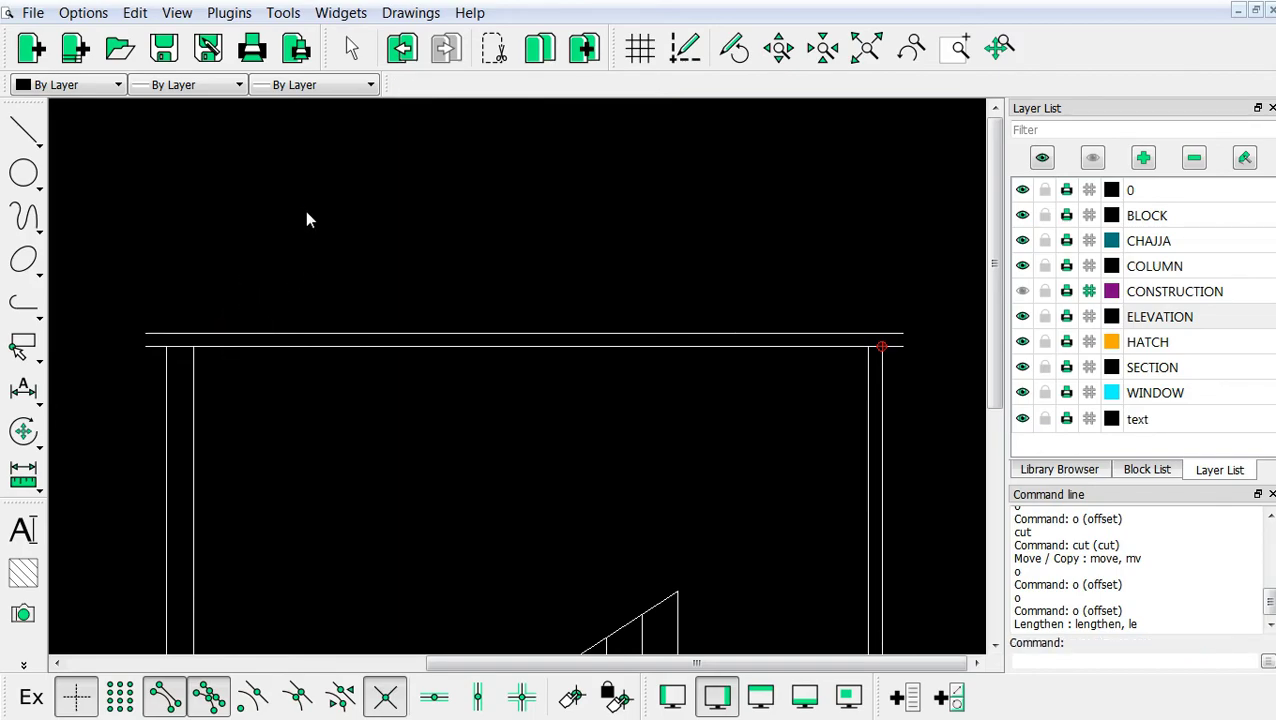
Close the slab's left end with a short two-point line
right_click(308, 214)
click(318, 251)
scroll(151, 333, up, 2)
scroll(222, 359, up, 2)
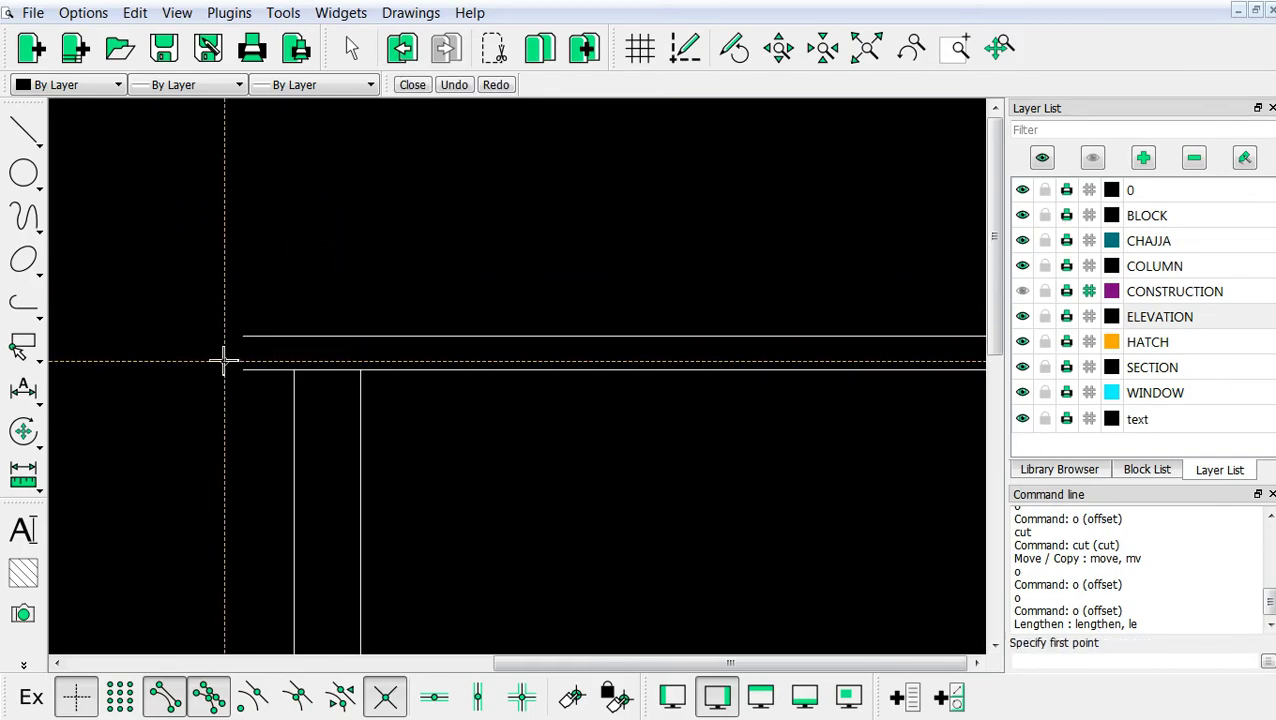
click(242, 369)
right_click(230, 284)
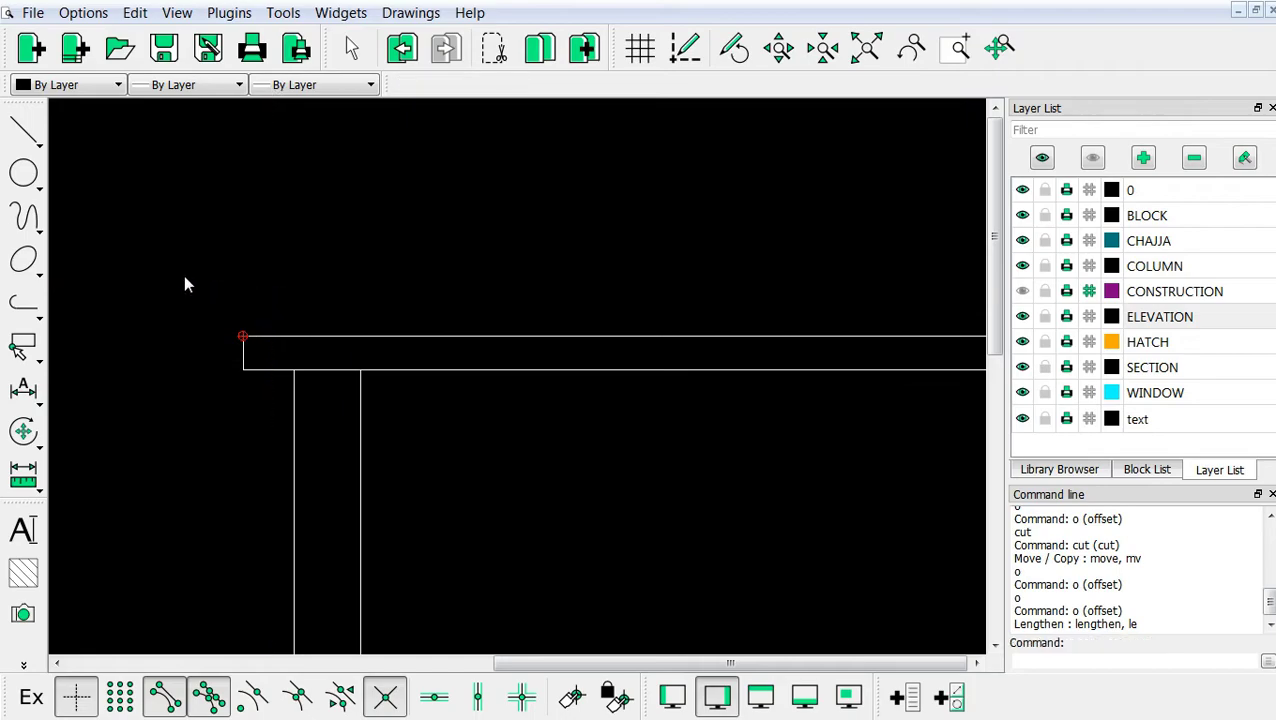
scroll(300, 310, down, 2)
scroll(545, 330, down, 2)
scroll(726, 333, up, 2)
Close the slab's right end with a line from the upper to the lower slab line
right_click(729, 330)
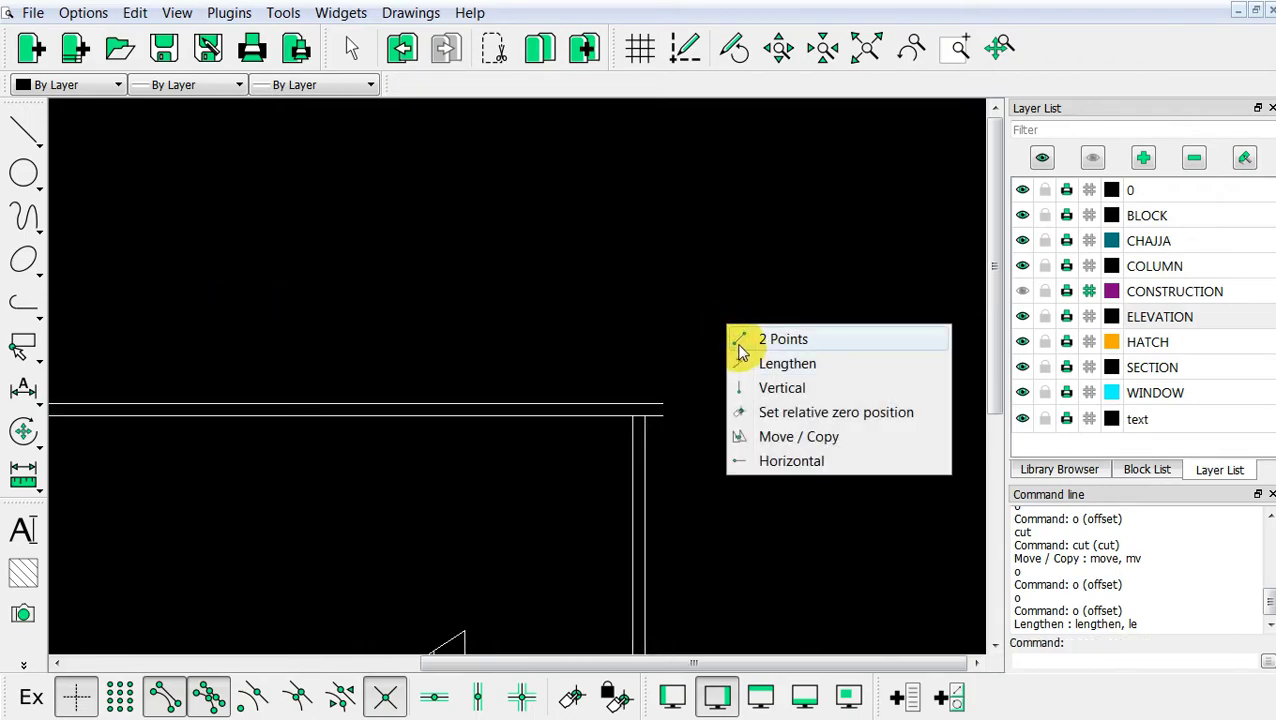
click(768, 333)
click(665, 413)
click(692, 379)
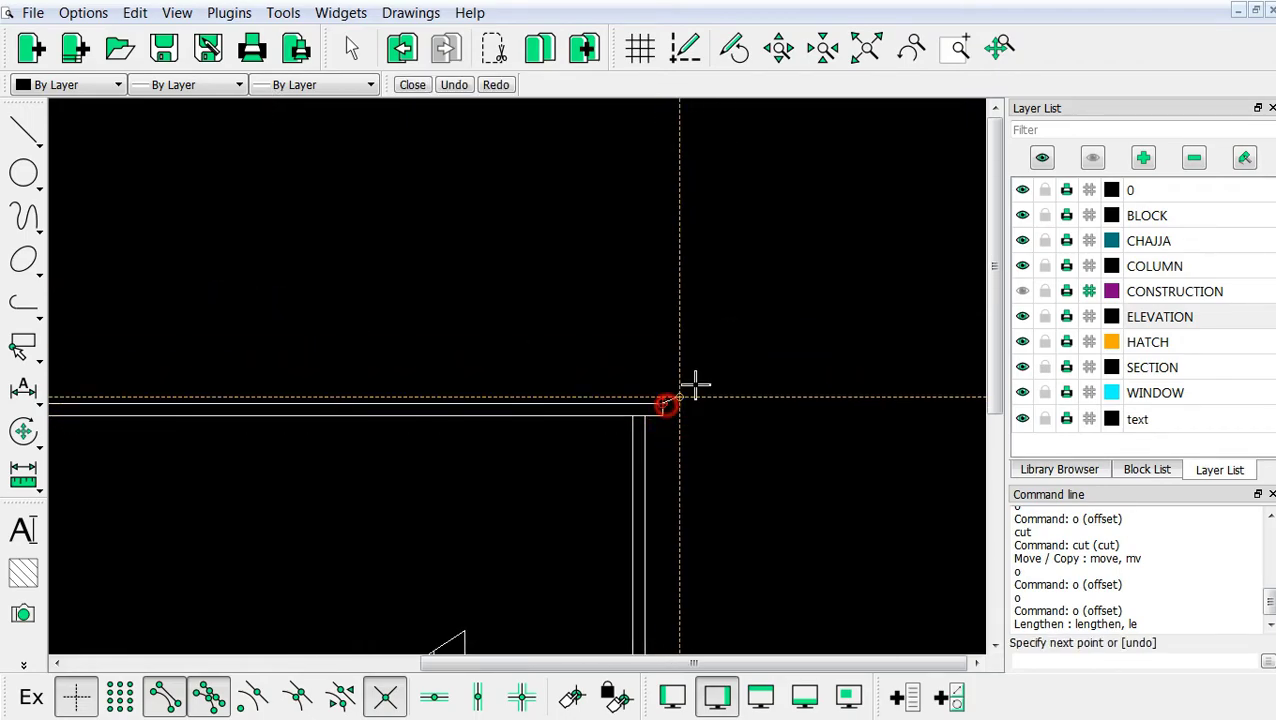
right_click(722, 345)
scroll(726, 345, down, 2)
scroll(500, 330, down, 1)
scroll(316, 215, up, 2)
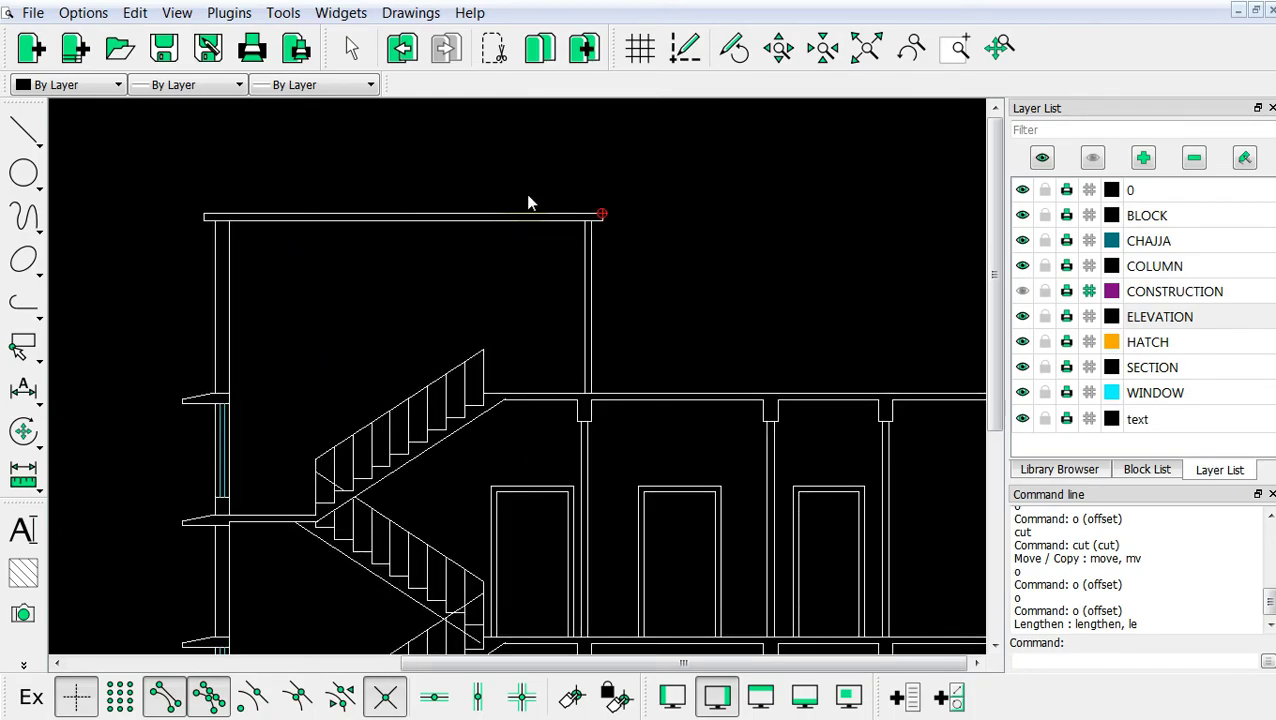
scroll(530, 188, down, 2)
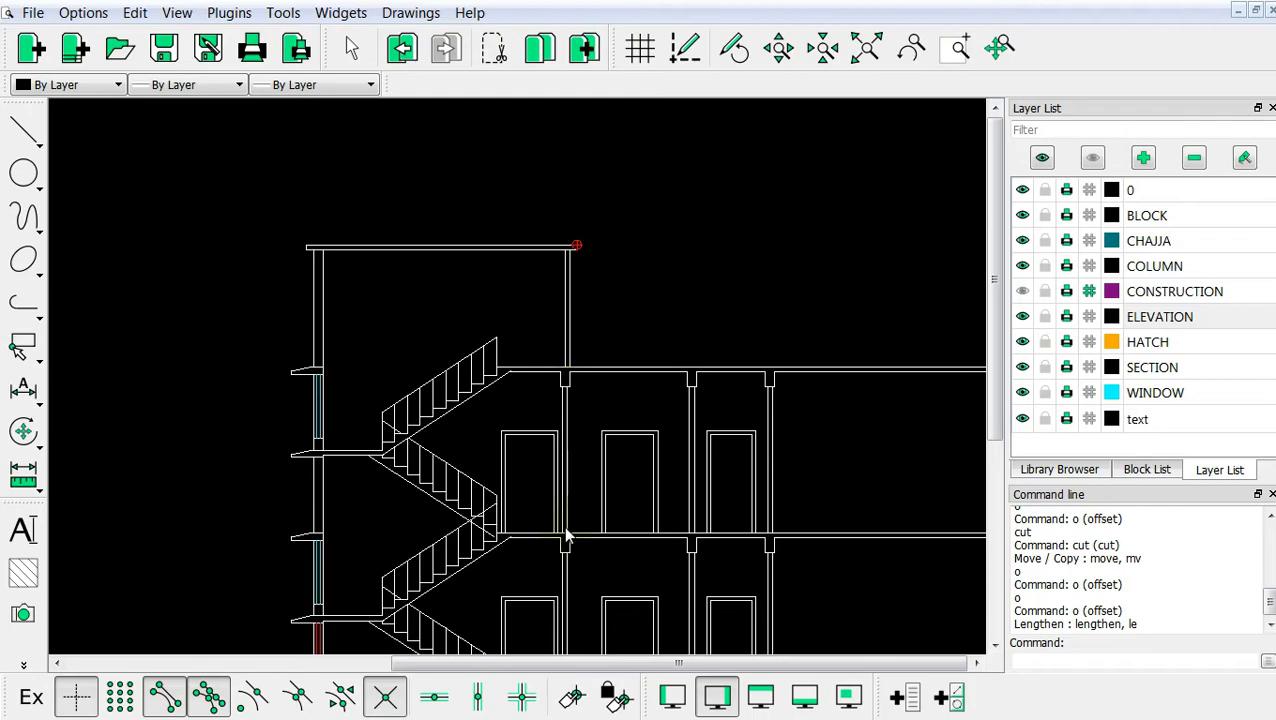
scroll(463, 352, up, 3)
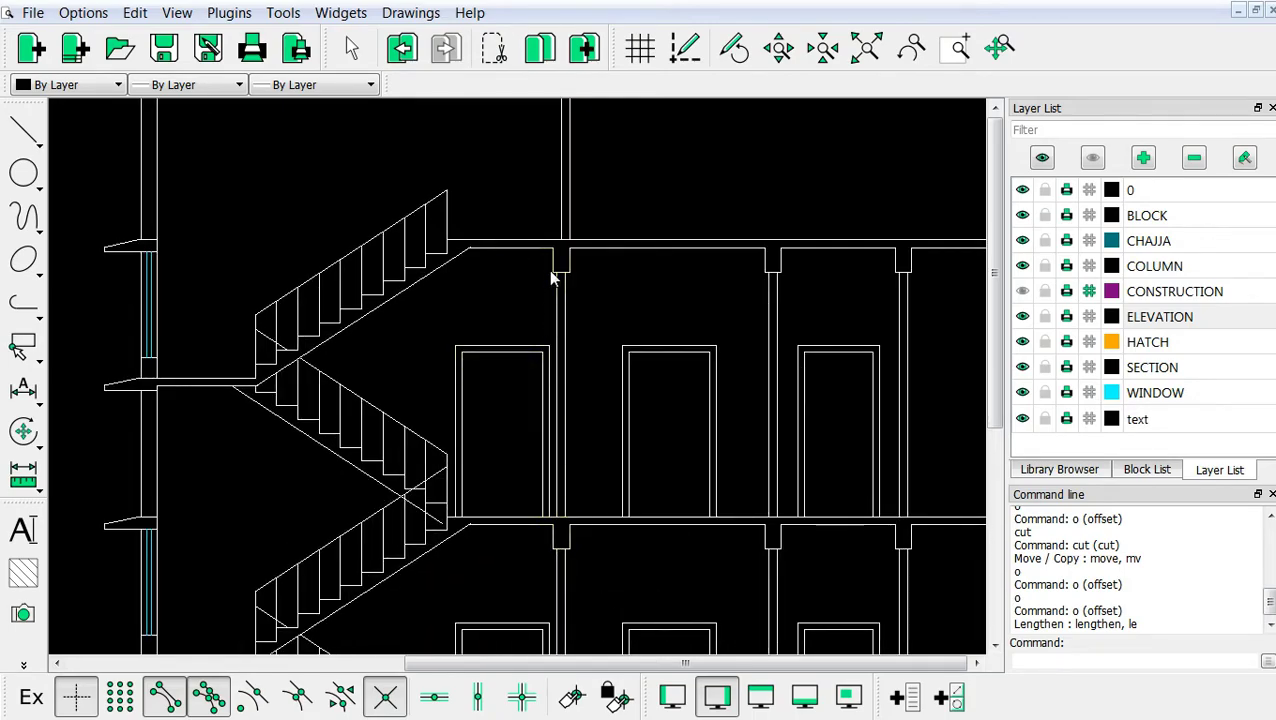
scroll(550, 277, down, 1)
scroll(547, 464, up, 2)
scroll(547, 464, up, 2)
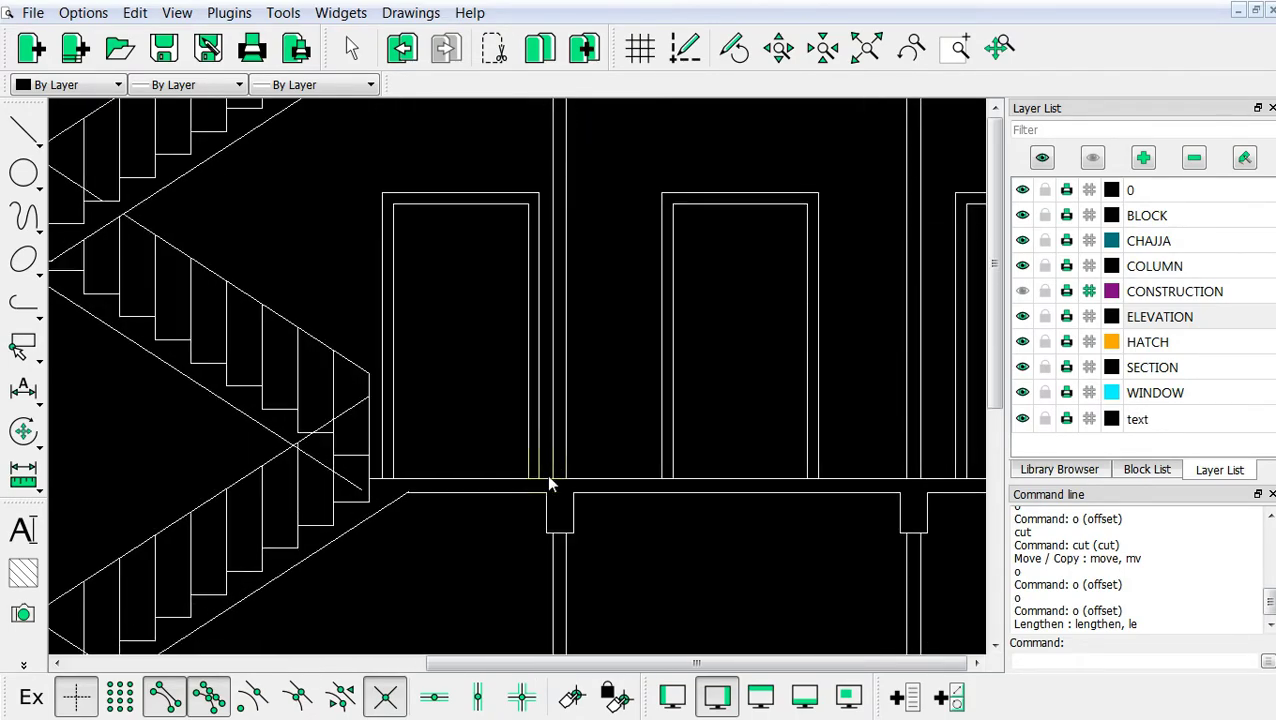
scroll(548, 484, down, 3)
scroll(468, 344, up, 2)
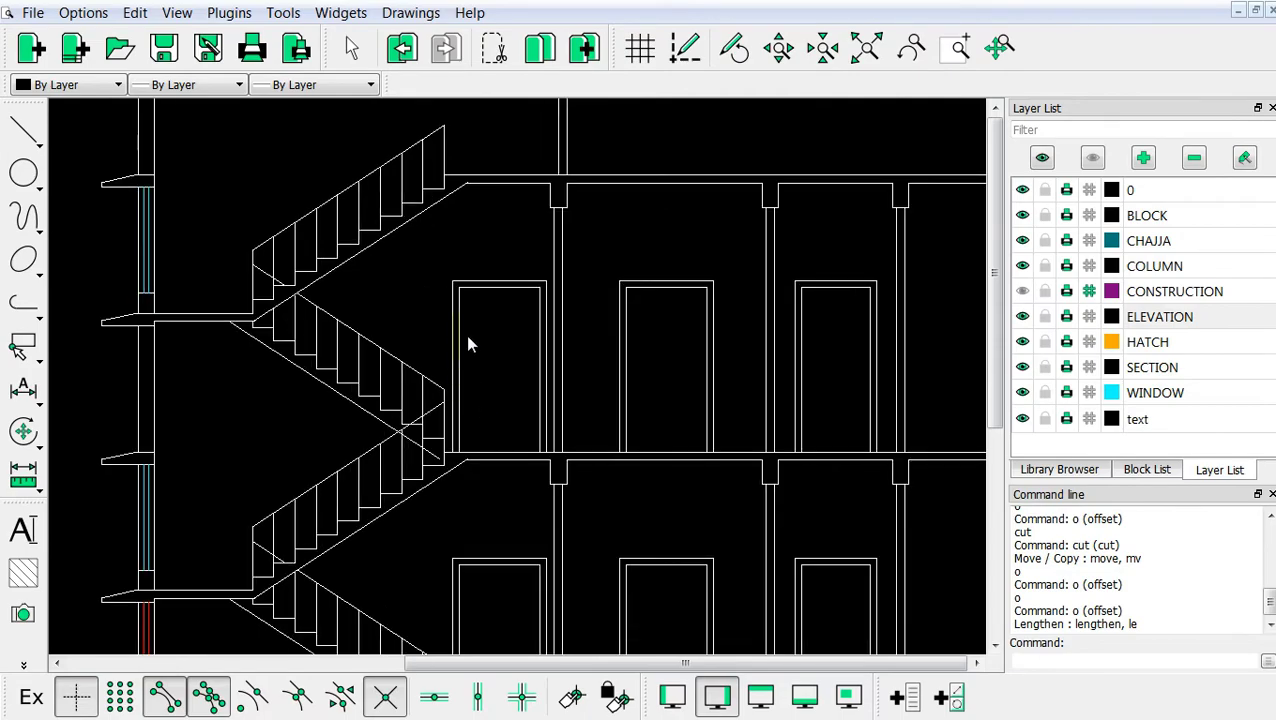
scroll(531, 247, down, 2)
scroll(521, 216, up, 1)
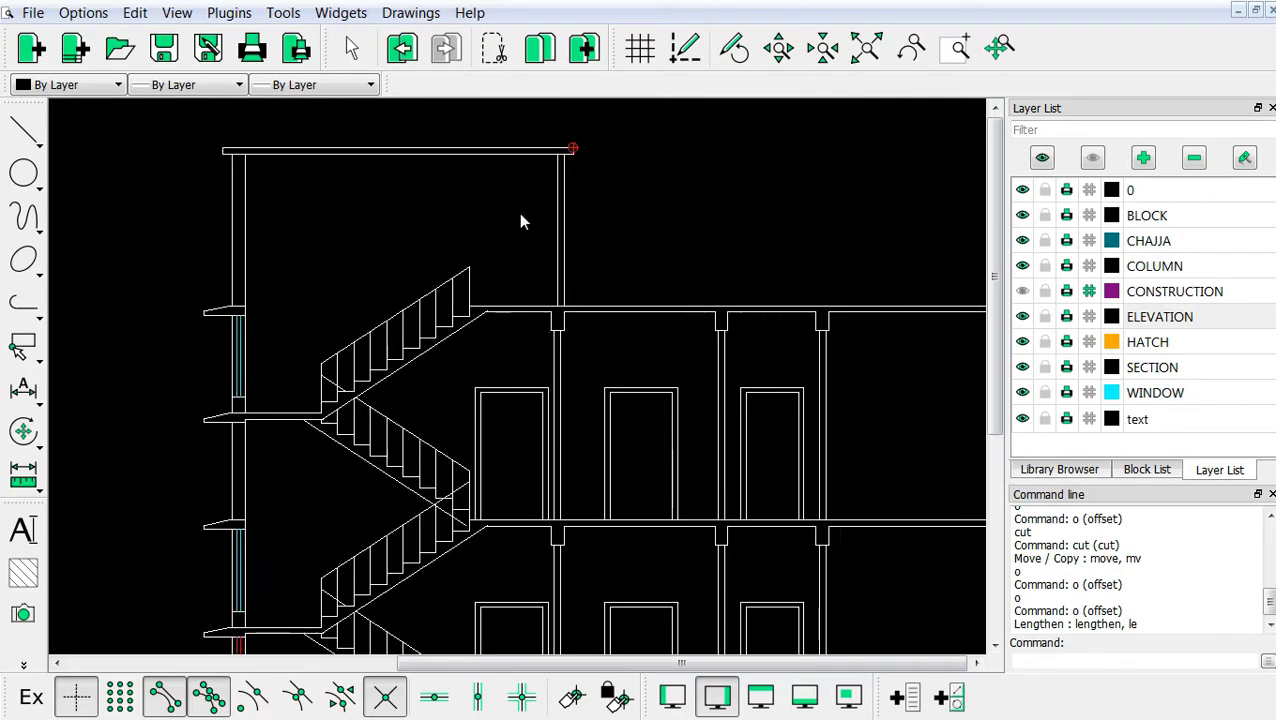
scroll(521, 263, up, 1)
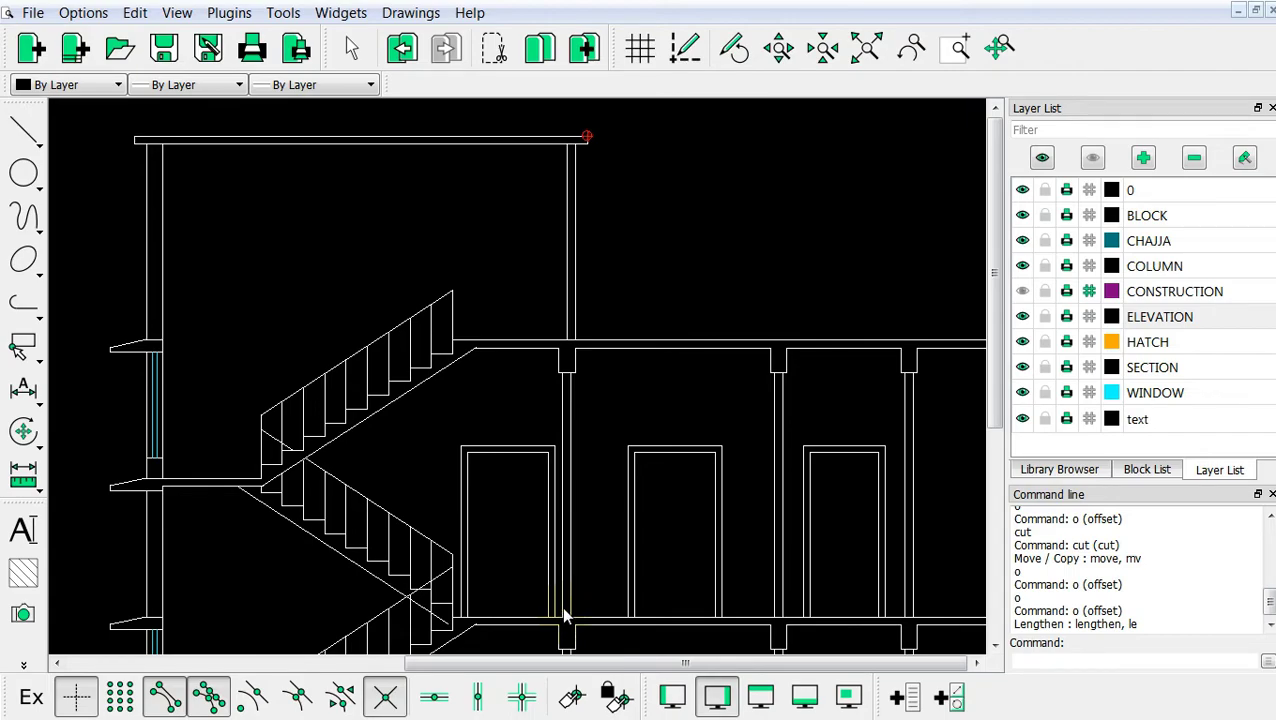
Set relative zero at the door's bottom corner and lock it
click(569, 698)
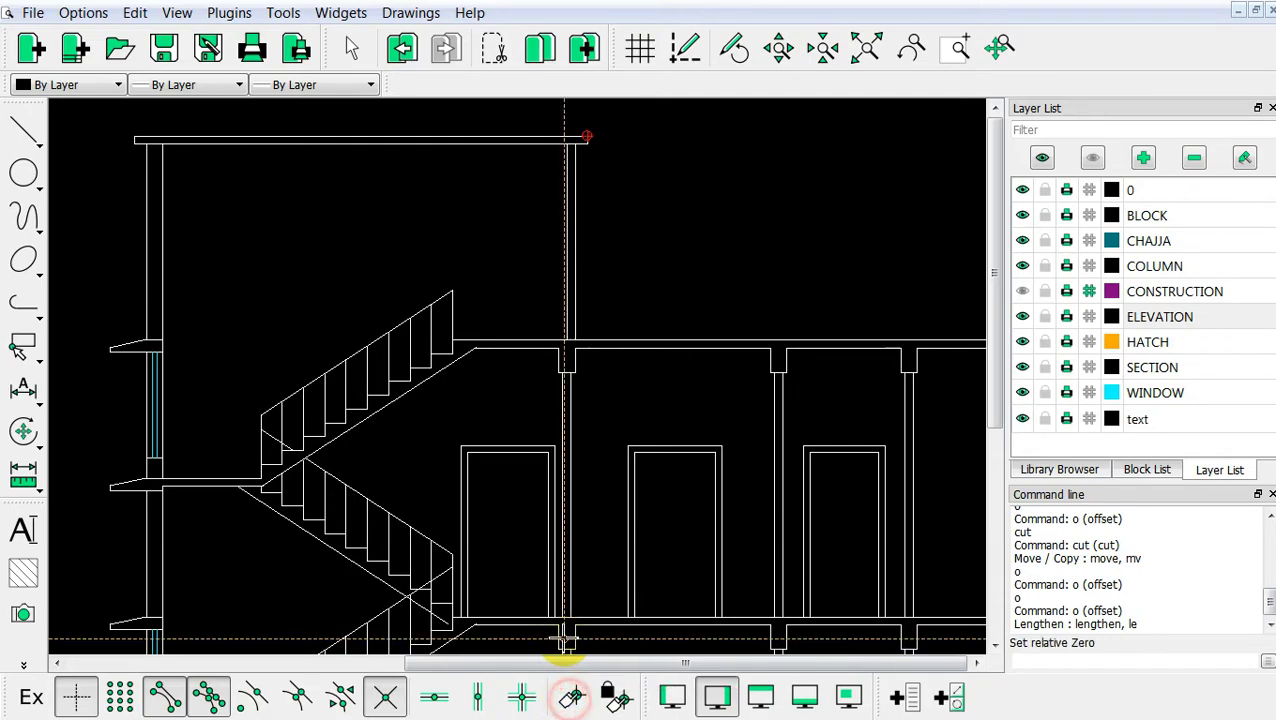
scroll(564, 649, up, 2)
scroll(541, 627, up, 2)
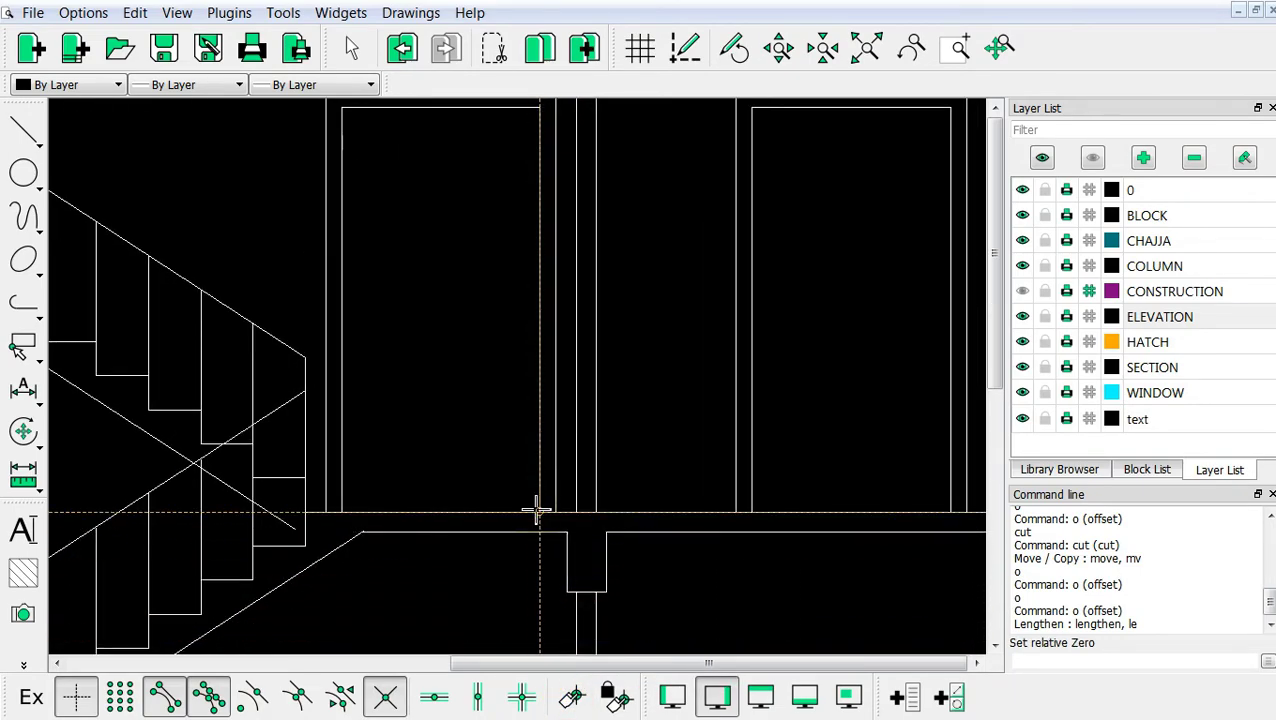
click(538, 511)
click(609, 697)
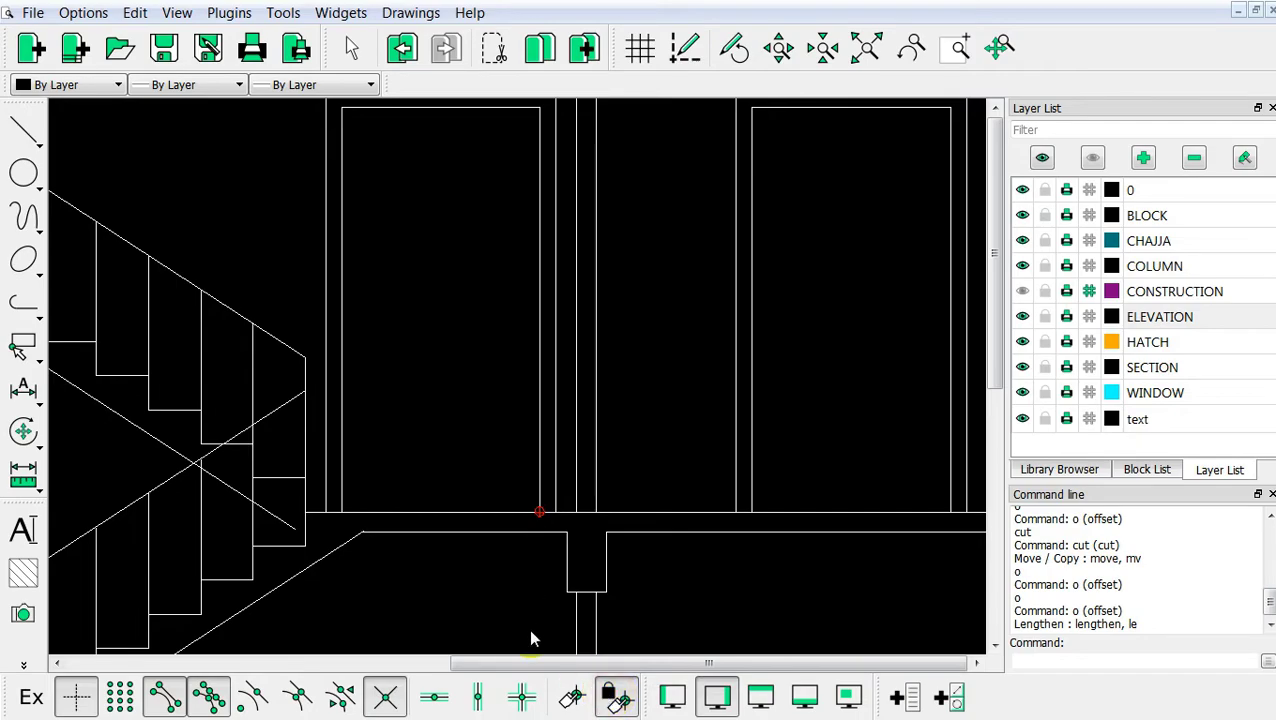
Select the door's left and right frame lines
scroll(531, 638, down, 3)
scroll(401, 366, up, 2)
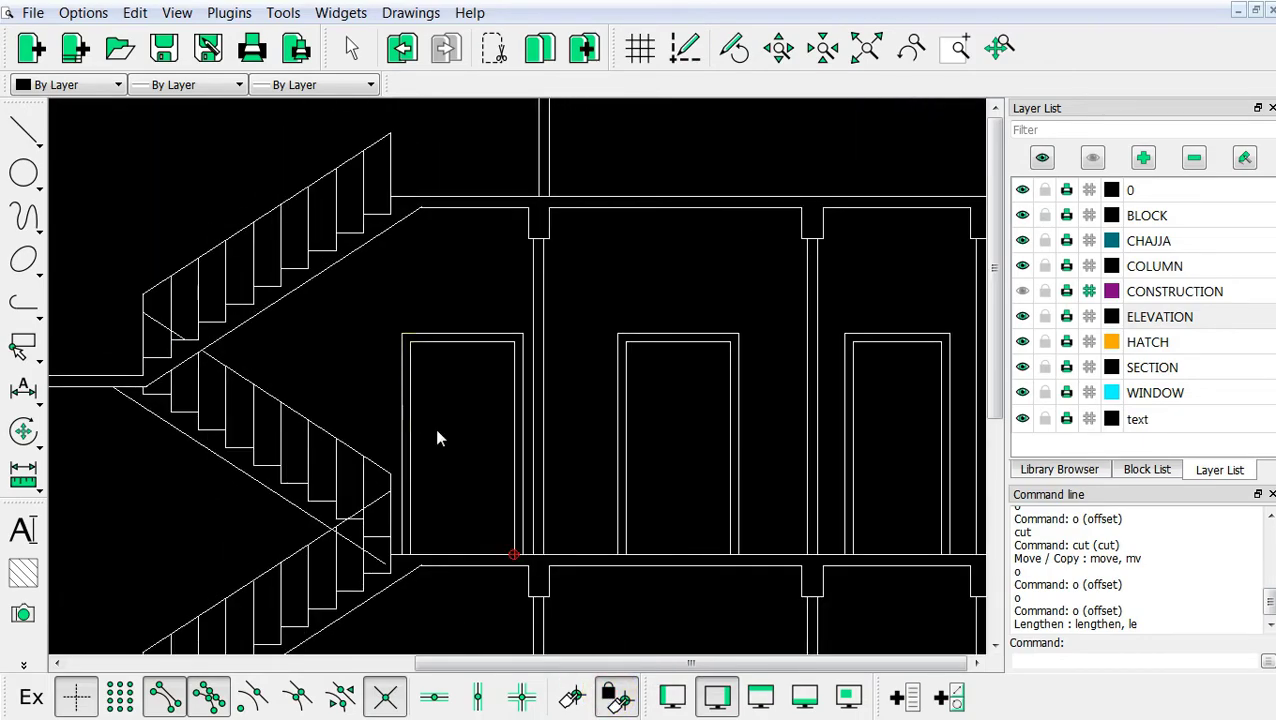
mouse_move(436, 430)
mouse_down()
mouse_move(375, 384)
mouse_move(438, 320)
mouse_up()
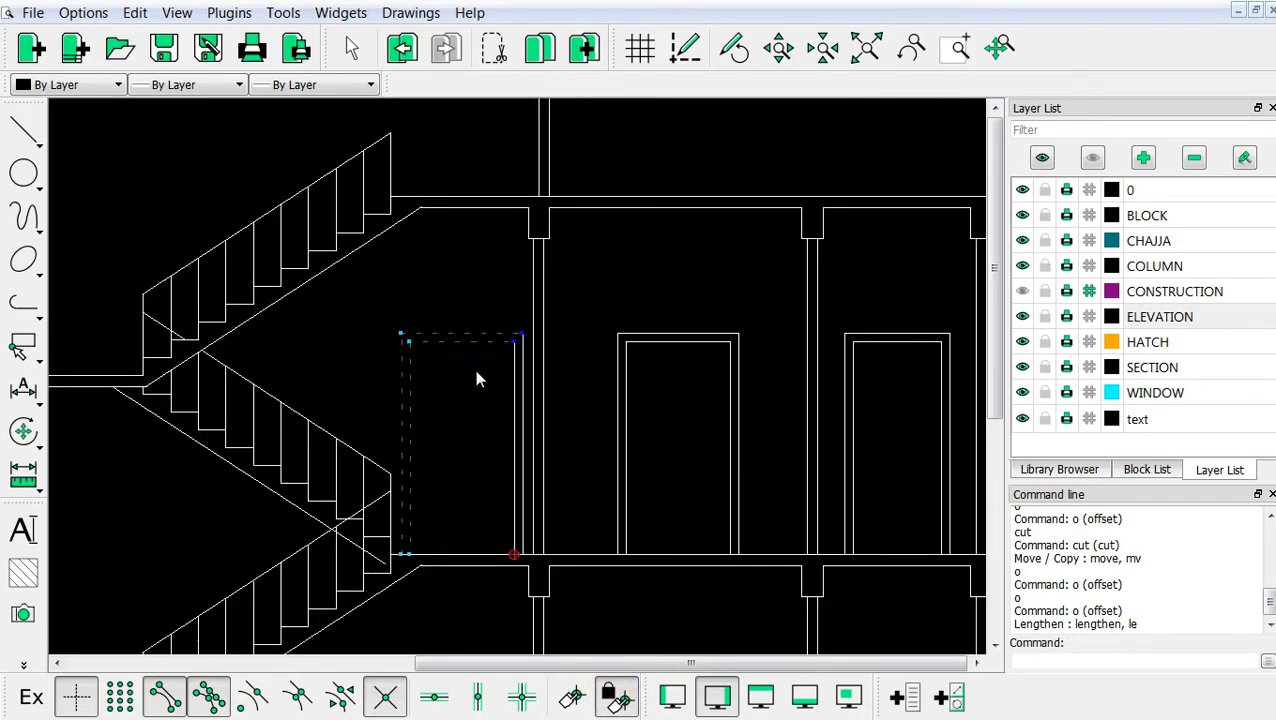
click(527, 396)
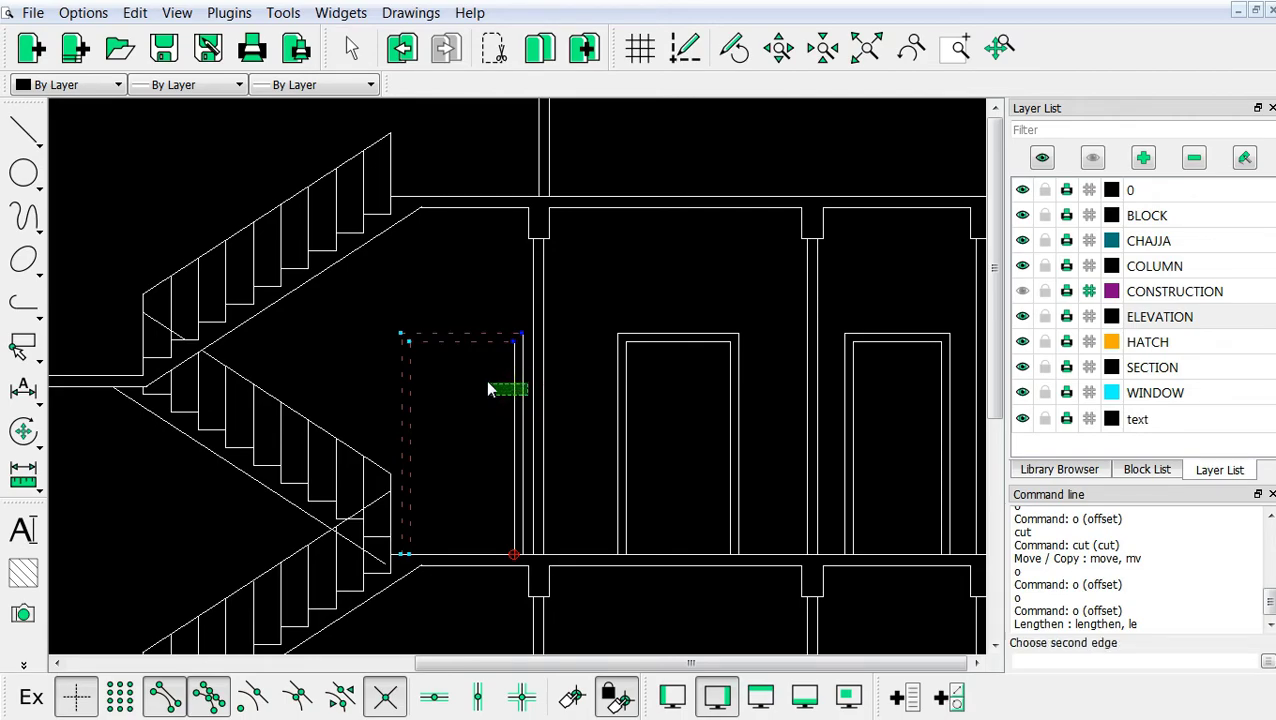
click(488, 383)
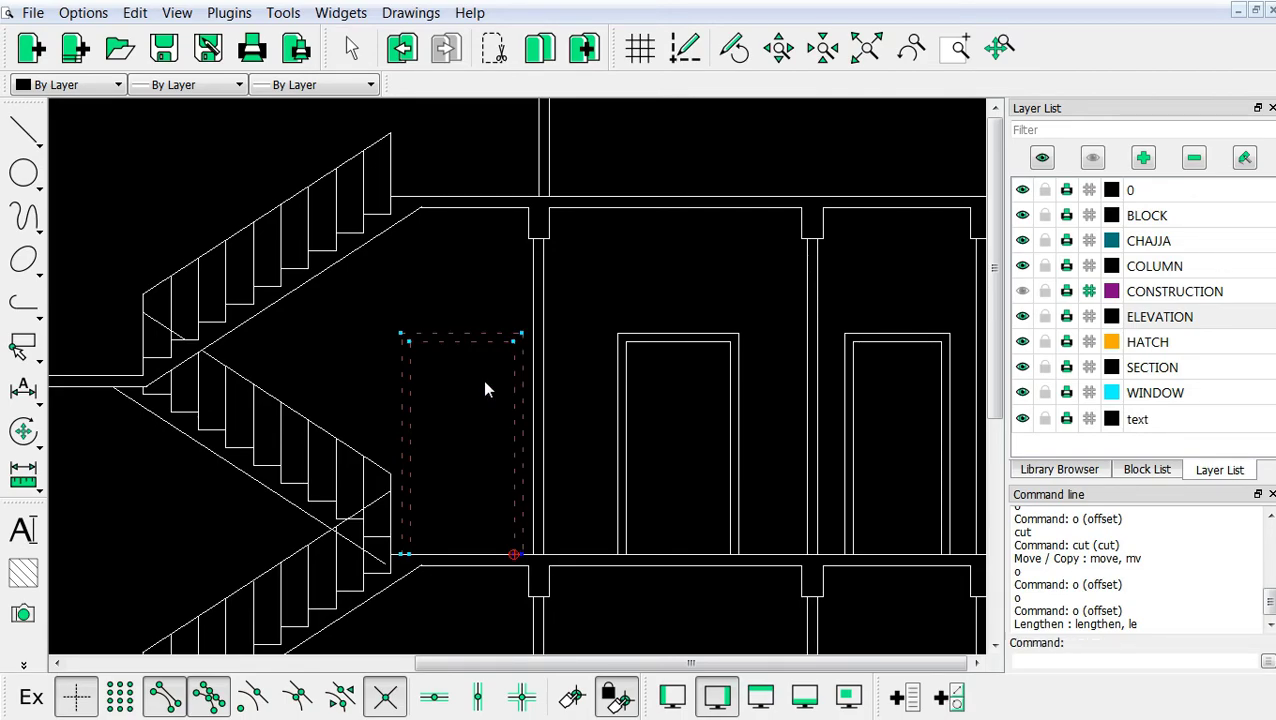
Start copying the selected door, using its lower corner as the base point
right_click(205, 170)
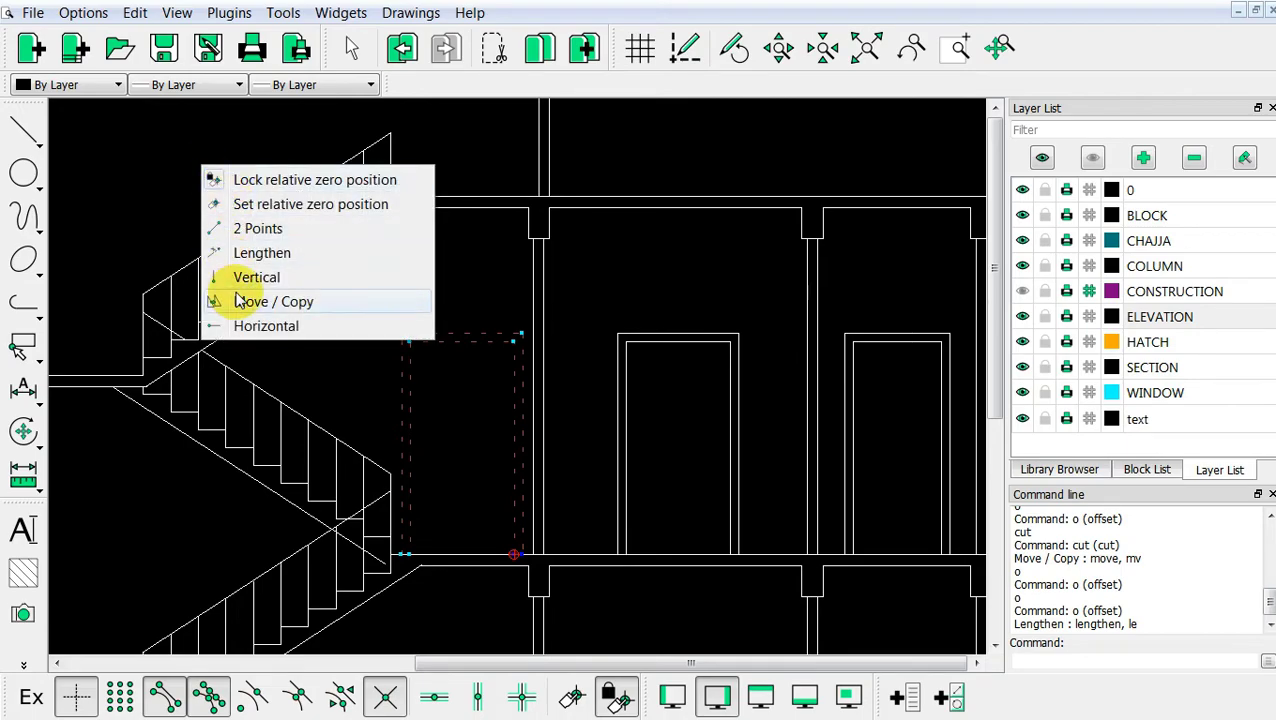
click(240, 301)
scroll(541, 555, up, 2)
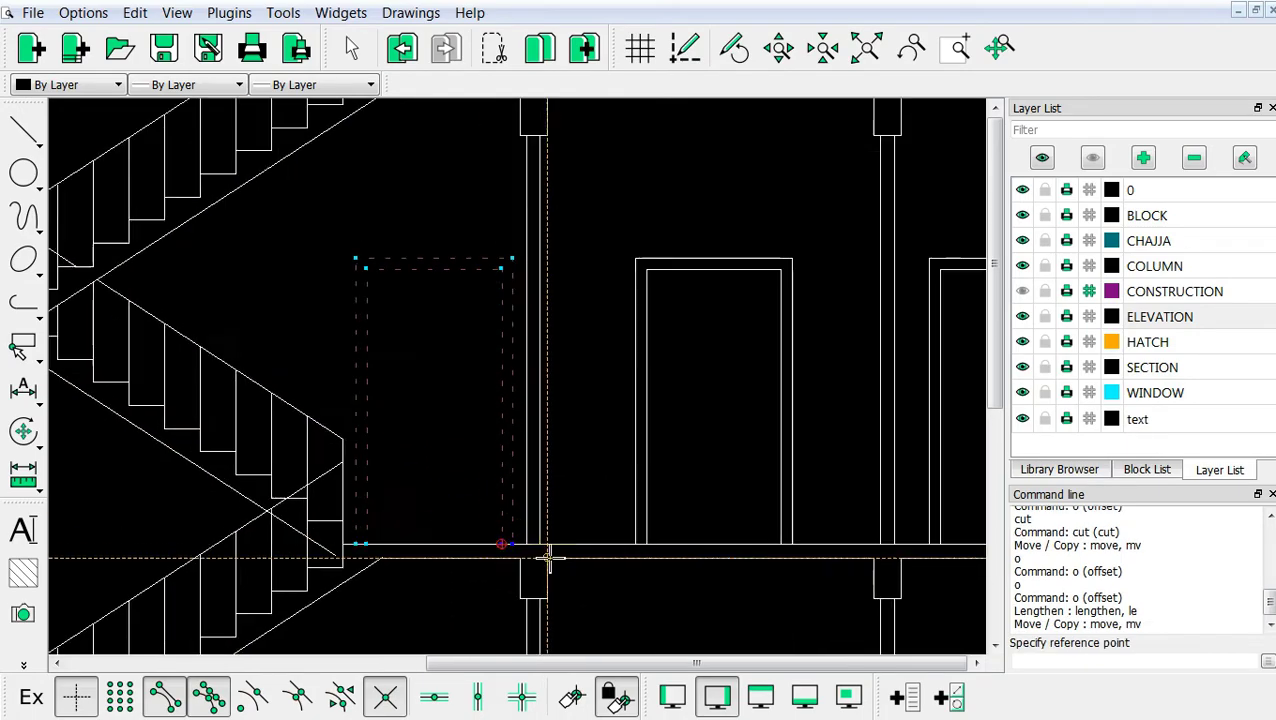
scroll(493, 537, up, 2)
scroll(493, 537, up, 2)
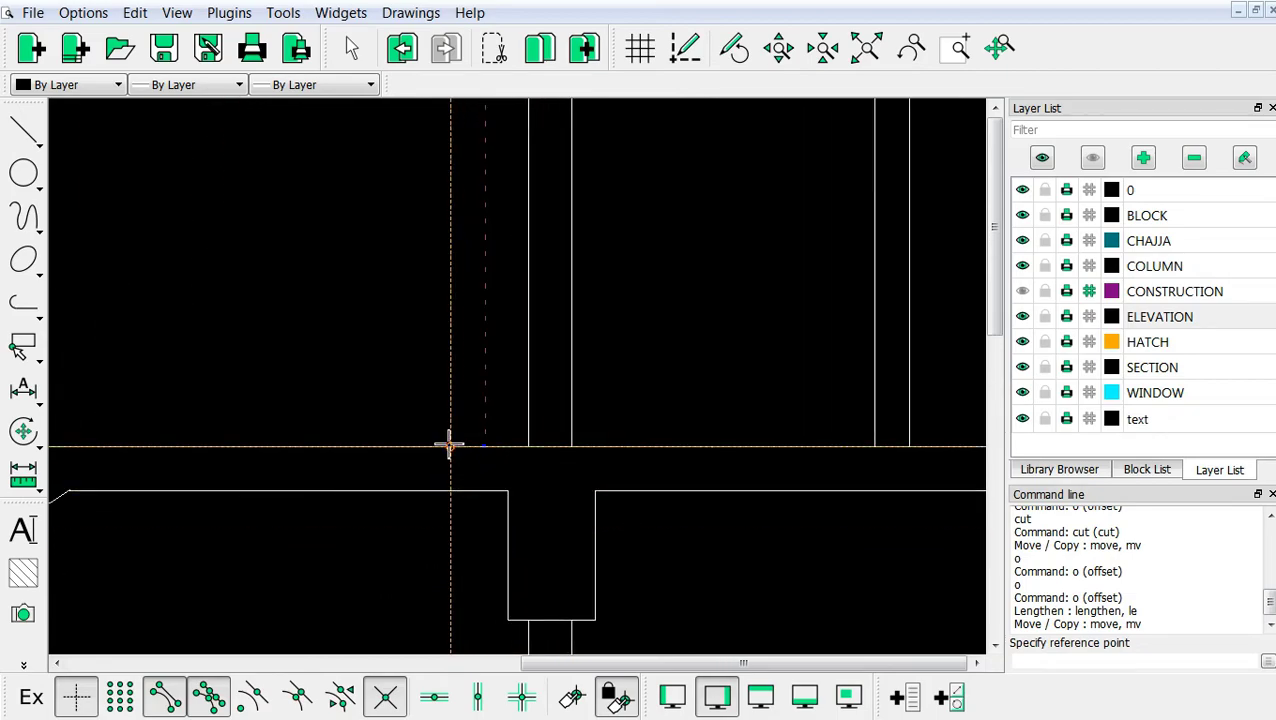
click(449, 445)
scroll(592, 450, down, 2)
scroll(595, 490, down, 2)
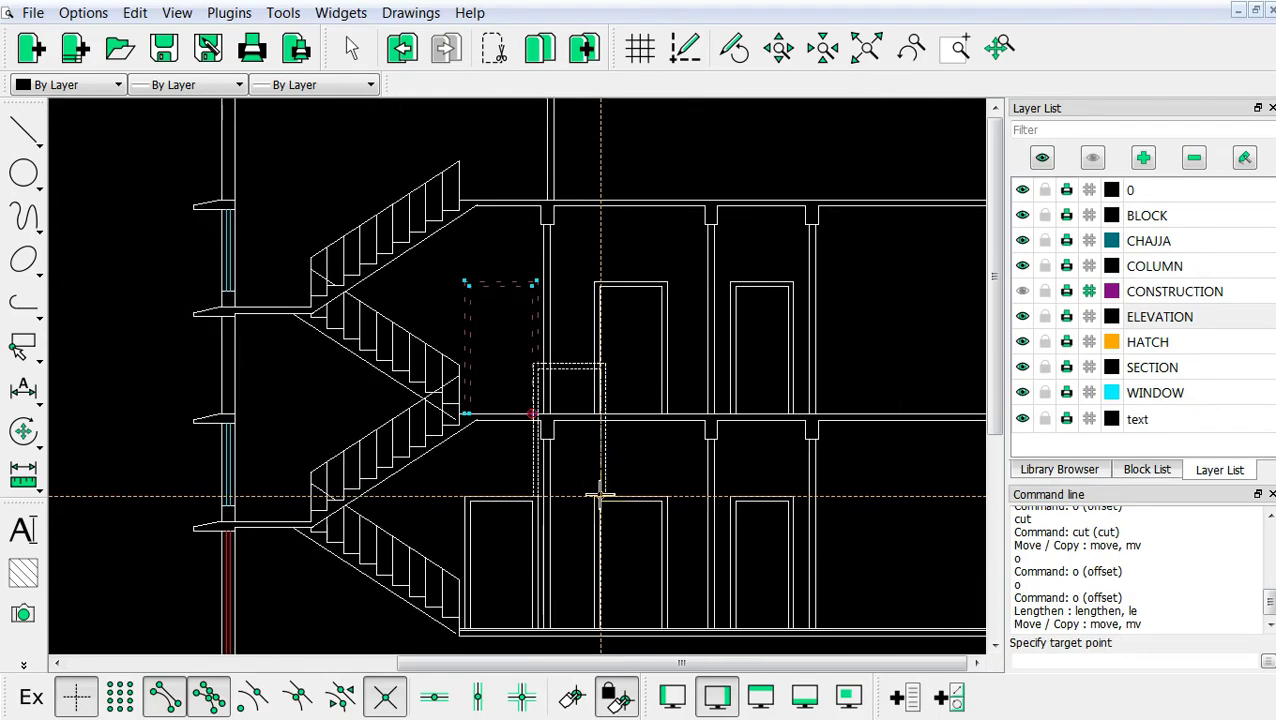
scroll(560, 400, down, 2)
scroll(547, 241, up, 2)
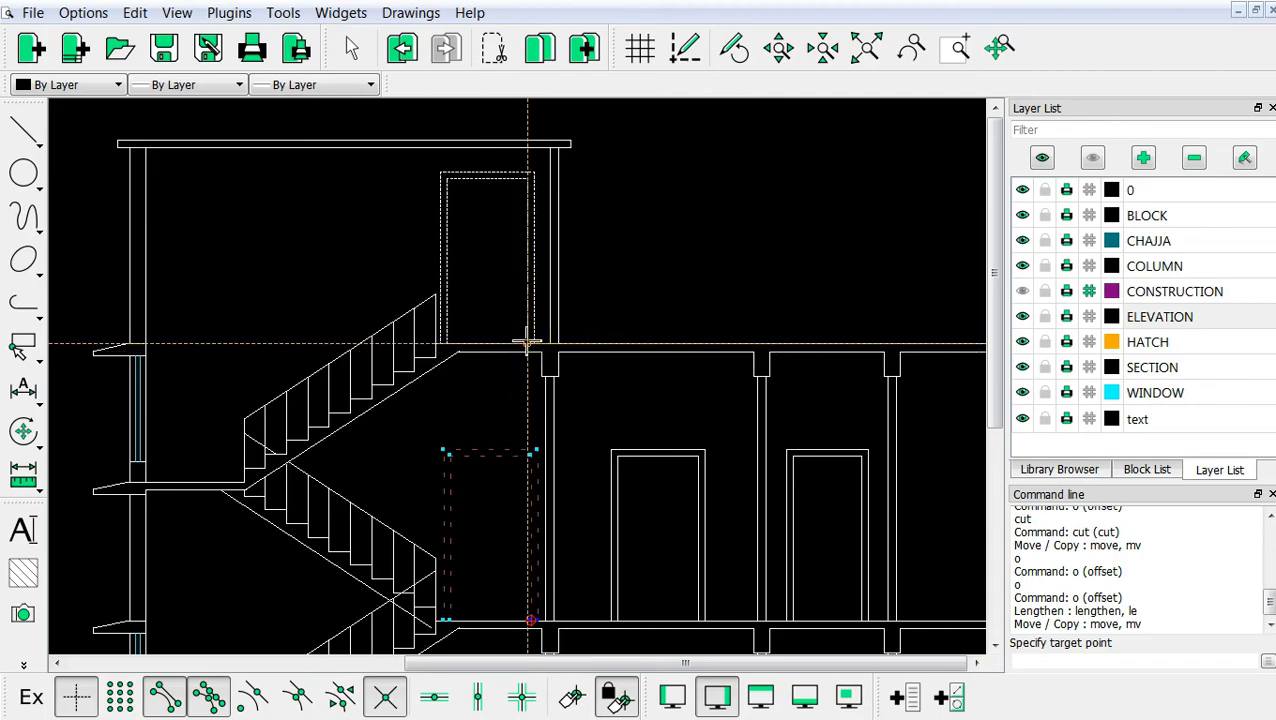
Place the copy straight up at roof level, keeping the original door
click(490, 700)
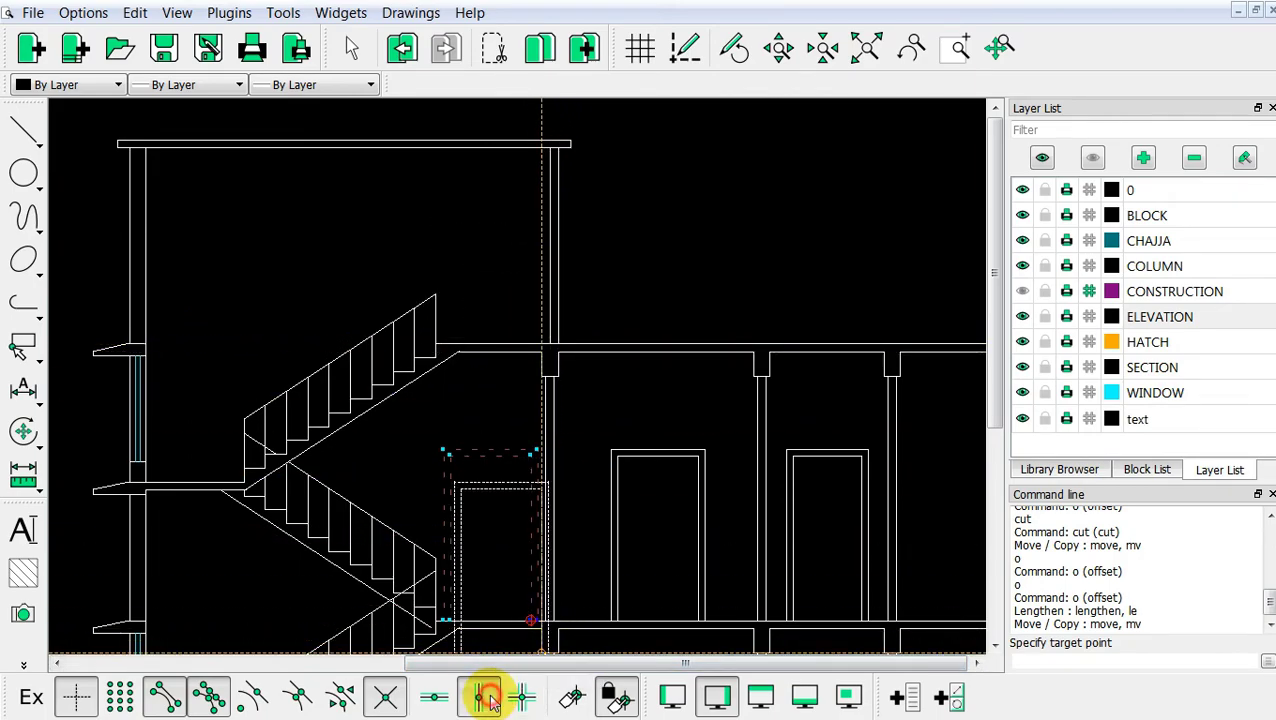
scroll(508, 341, up, 3)
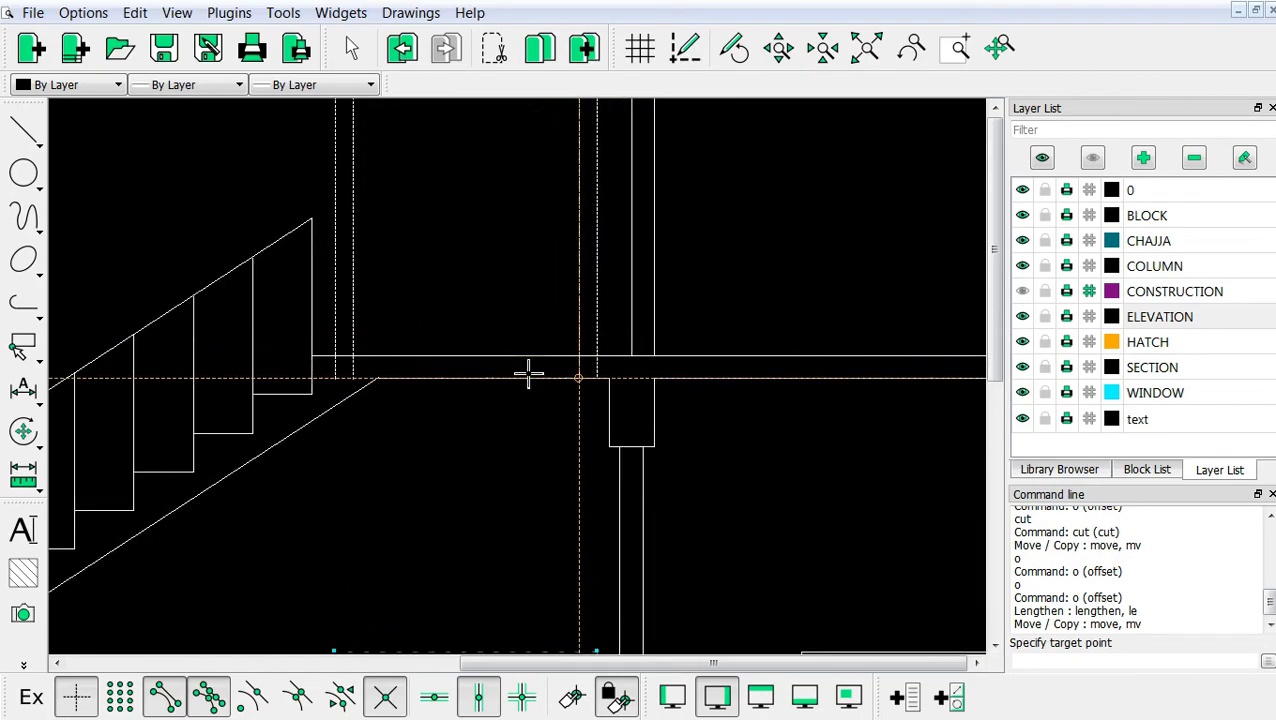
click(532, 359)
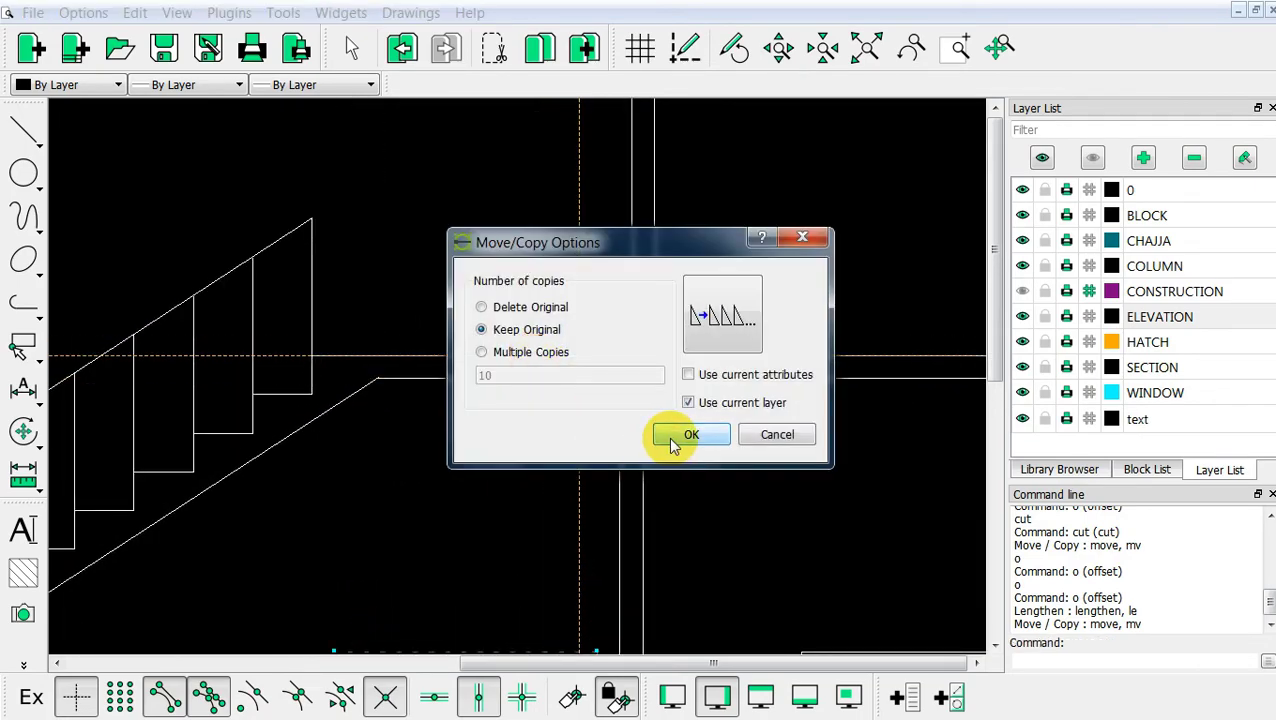
click(664, 432)
scroll(645, 530, down, 3)
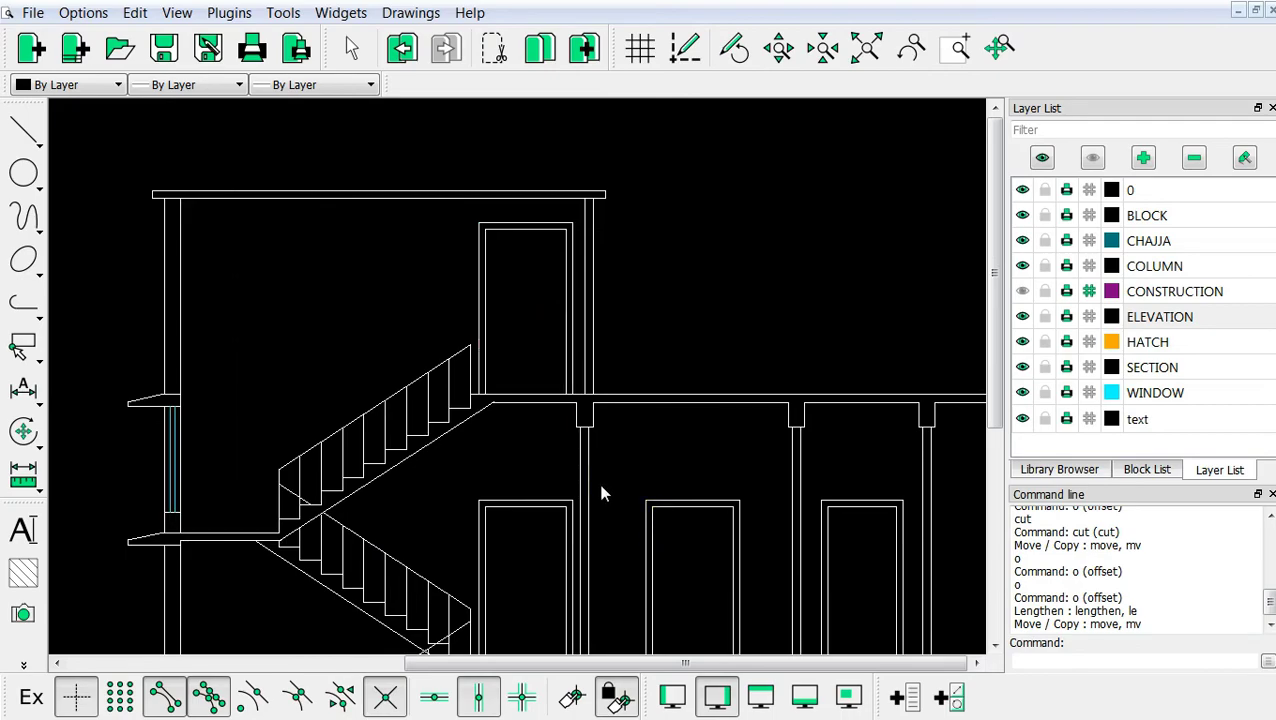
scroll(601, 490, down, 3)
scroll(530, 370, up, 1)
scroll(532, 374, up, 1)
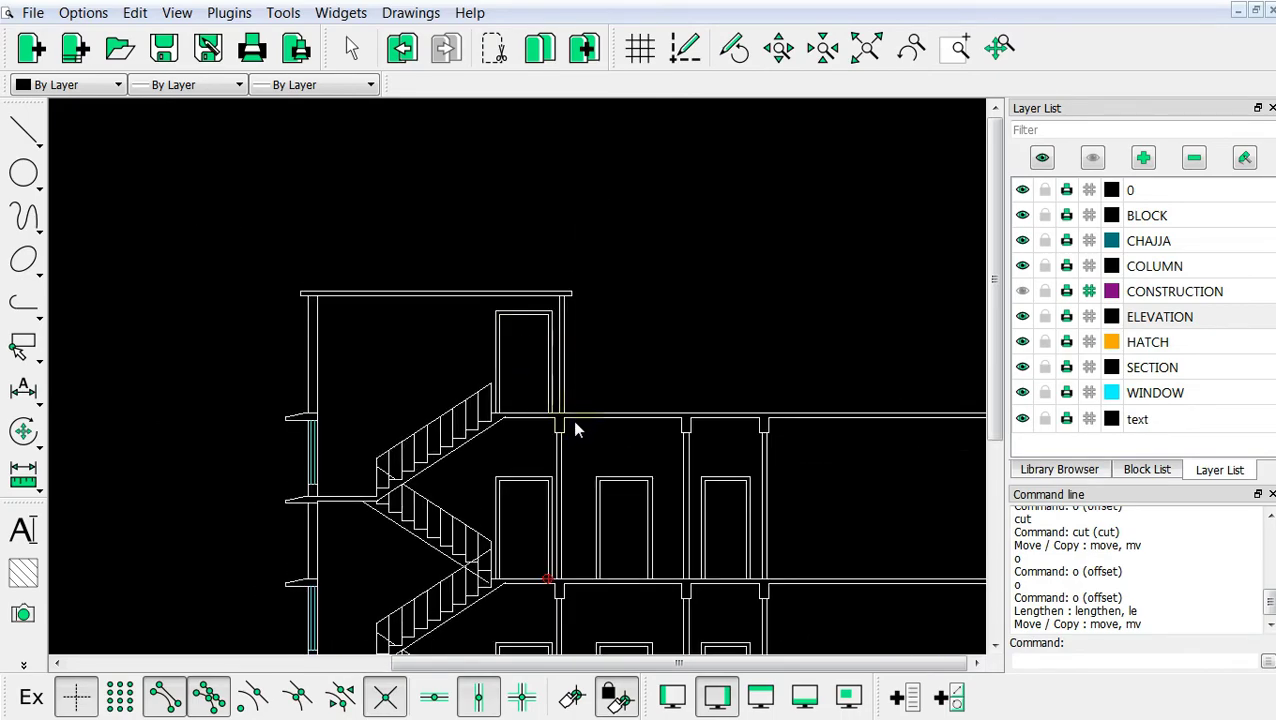
scroll(480, 400, down, 2)
scroll(600, 470, up, 1)
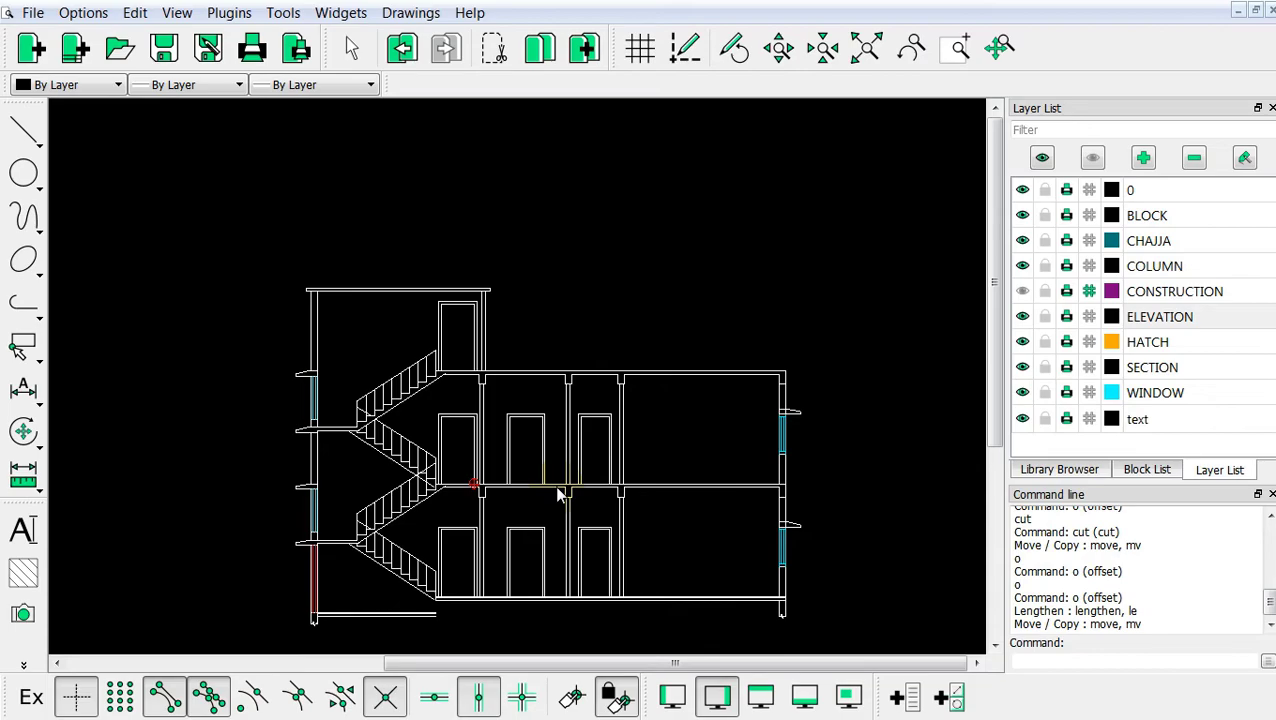
scroll(690, 520, up, 1)
scroll(484, 253, up, 1)
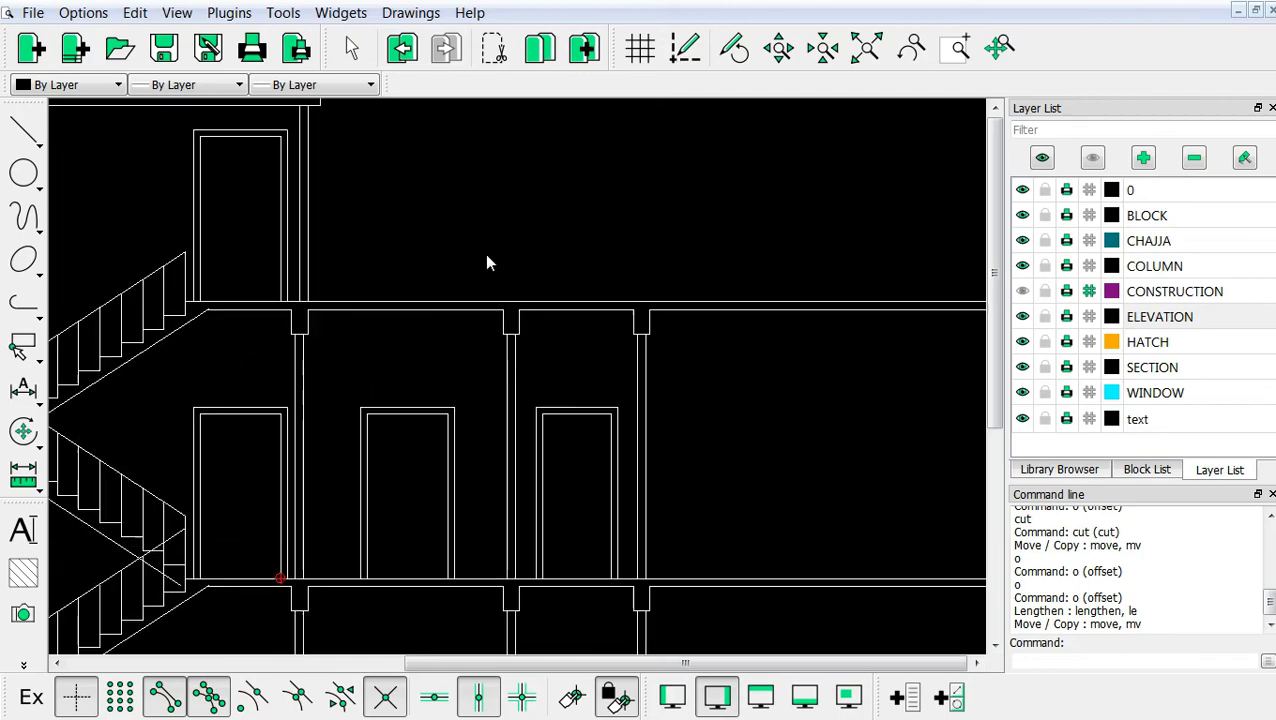
scroll(710, 340, down, 1)
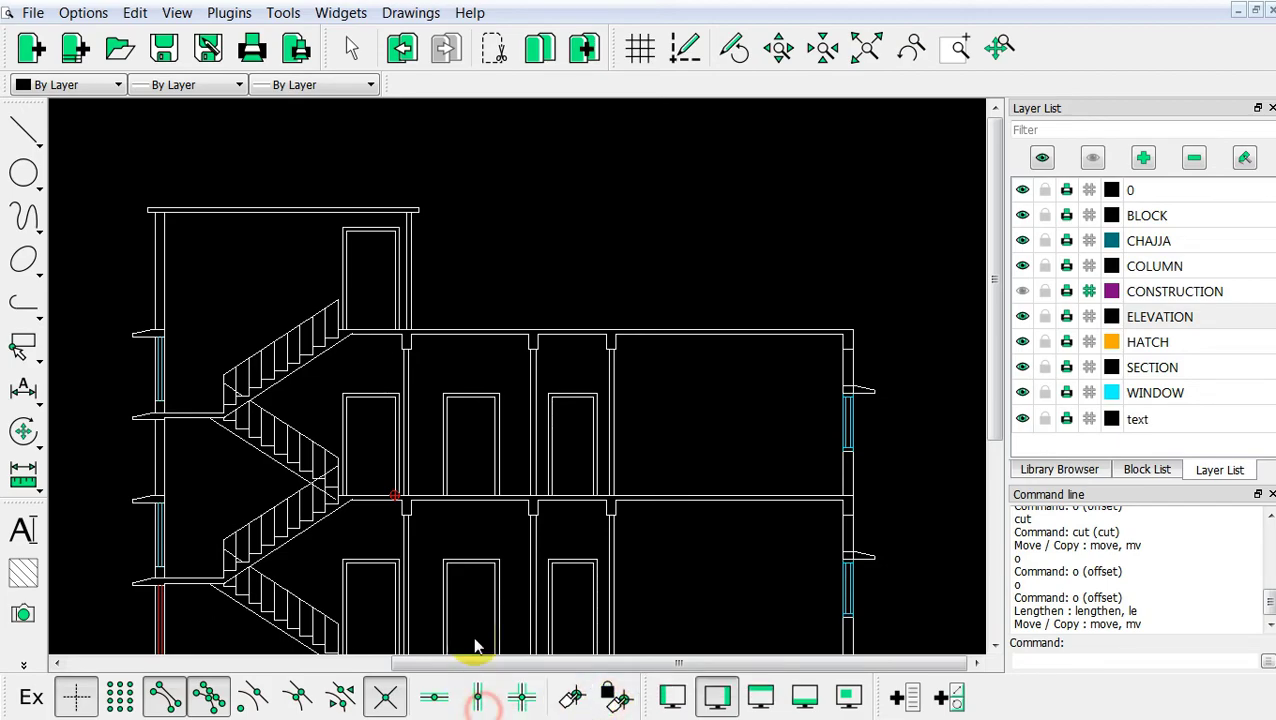
Draw an 80-long vertical parapet line from the roof's top-right corner
right_click(526, 152)
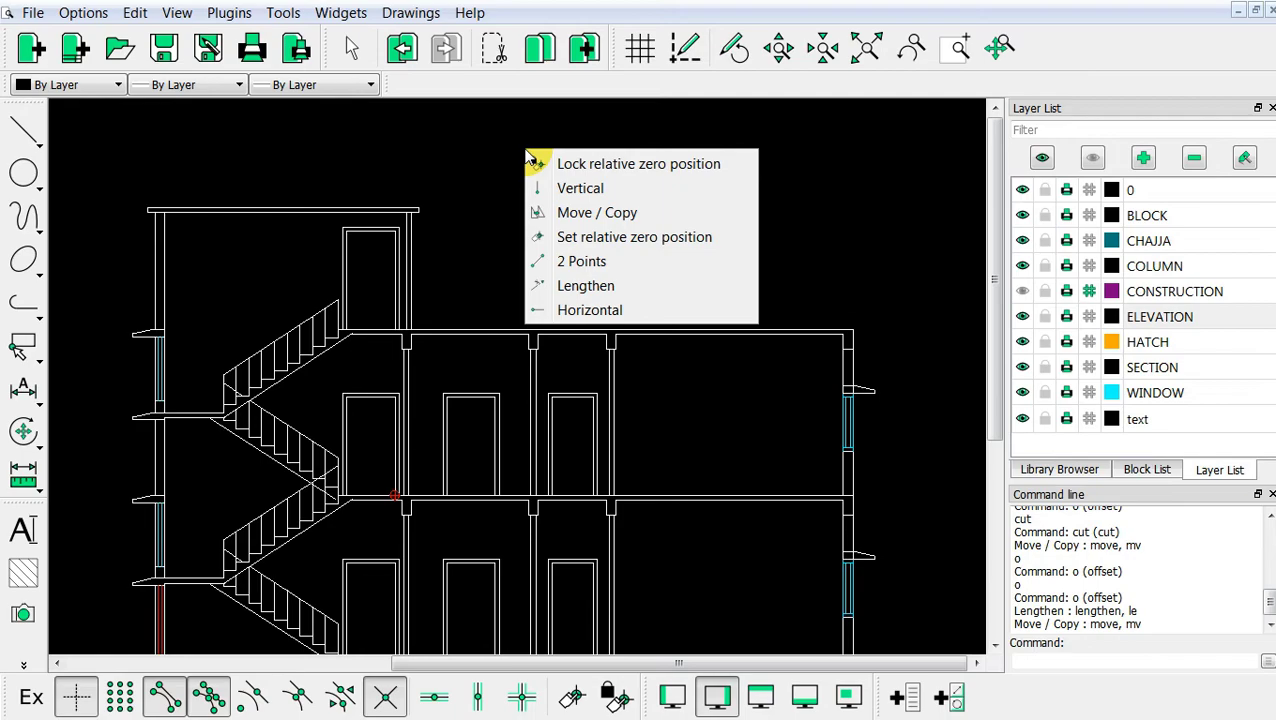
click(541, 188)
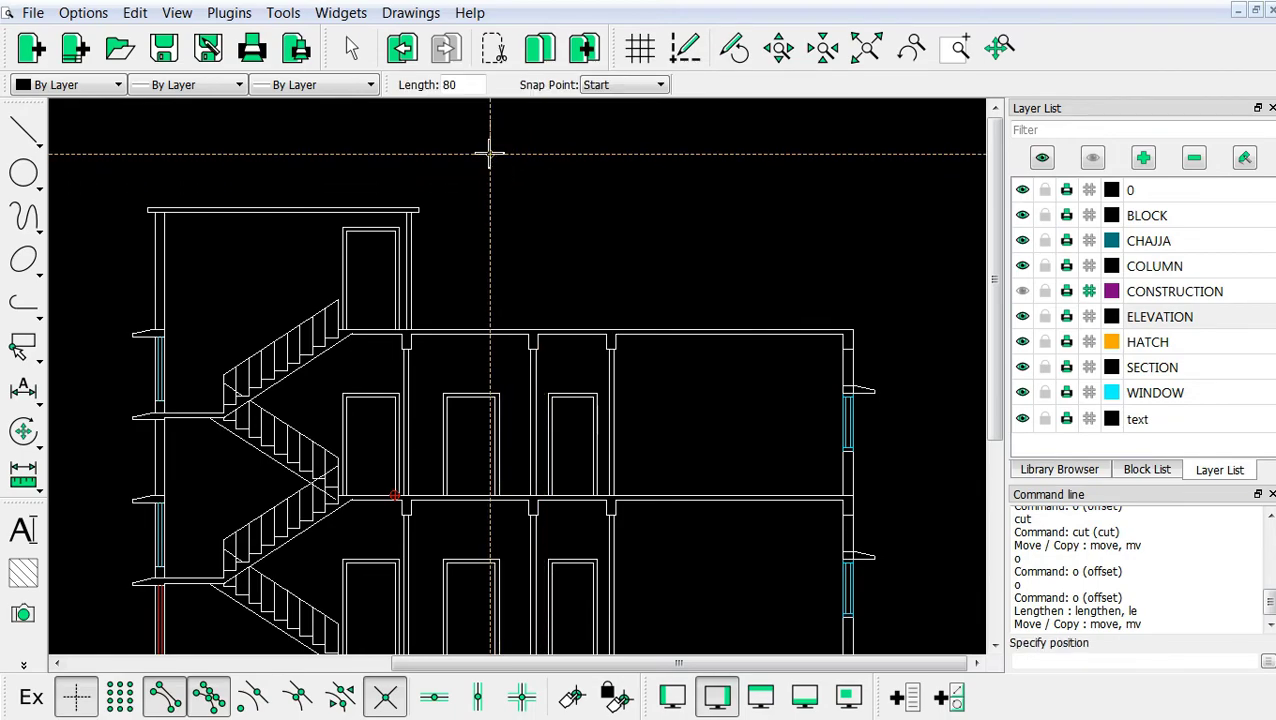
scroll(838, 343, up, 3)
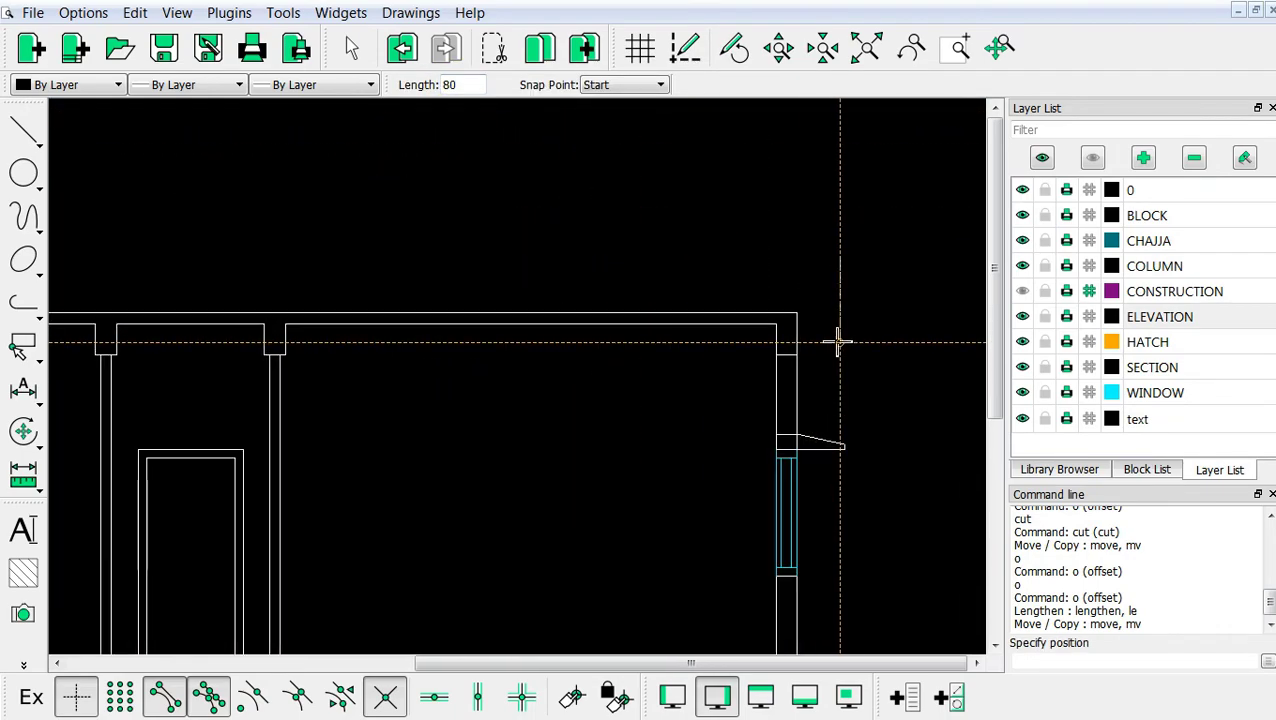
click(797, 313)
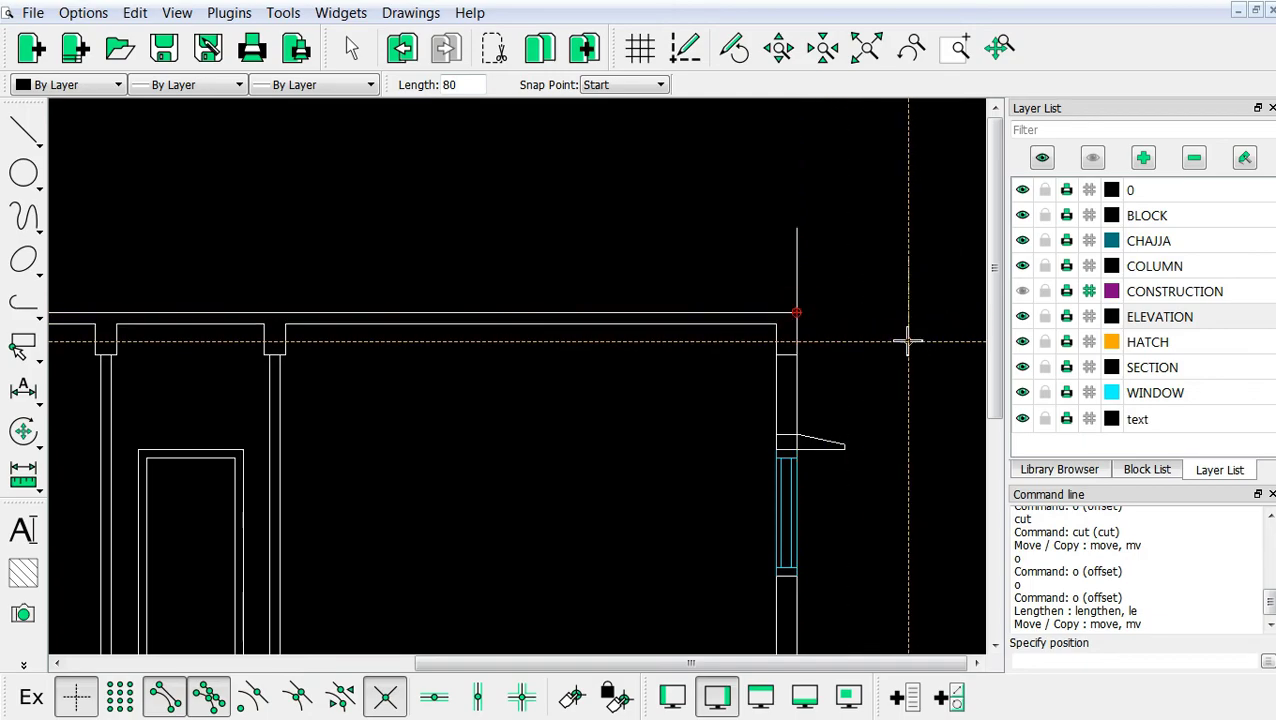
scroll(908, 341, down, 1)
scroll(740, 305, down, 1)
scroll(607, 282, up, 1)
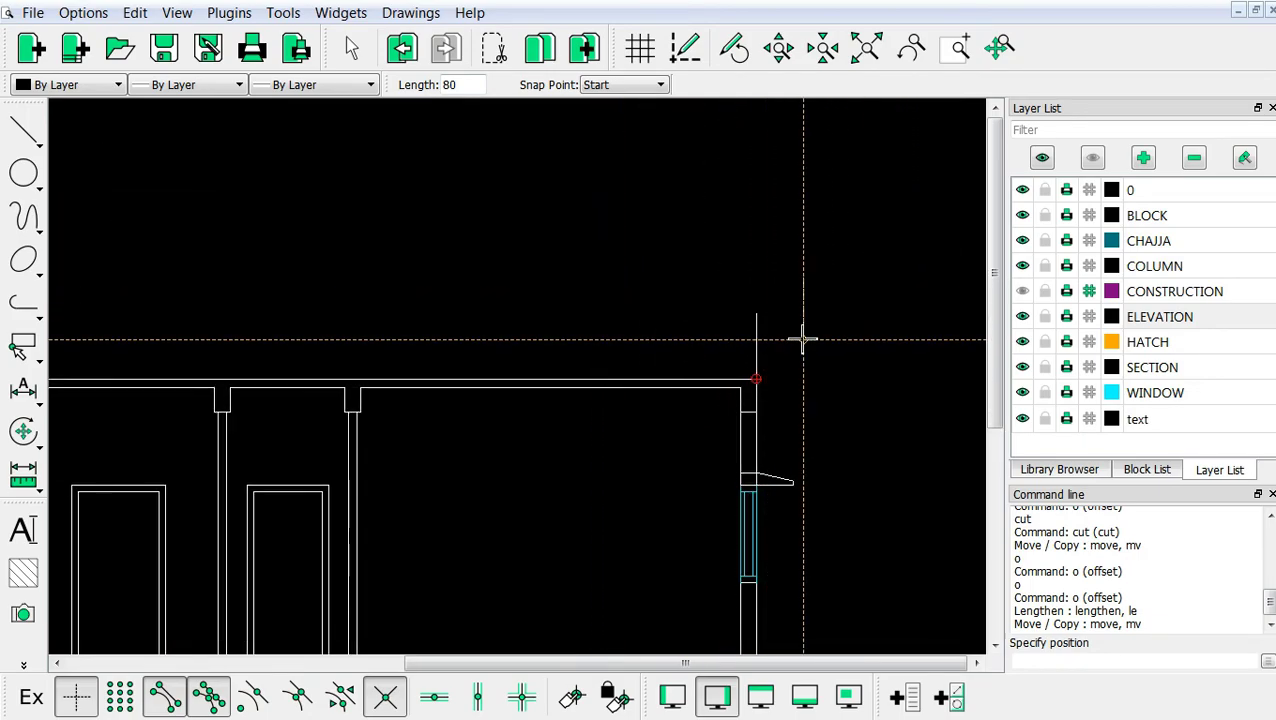
End the vertical line command, then start and cancel the Offset command
key(Escape)
text(o)
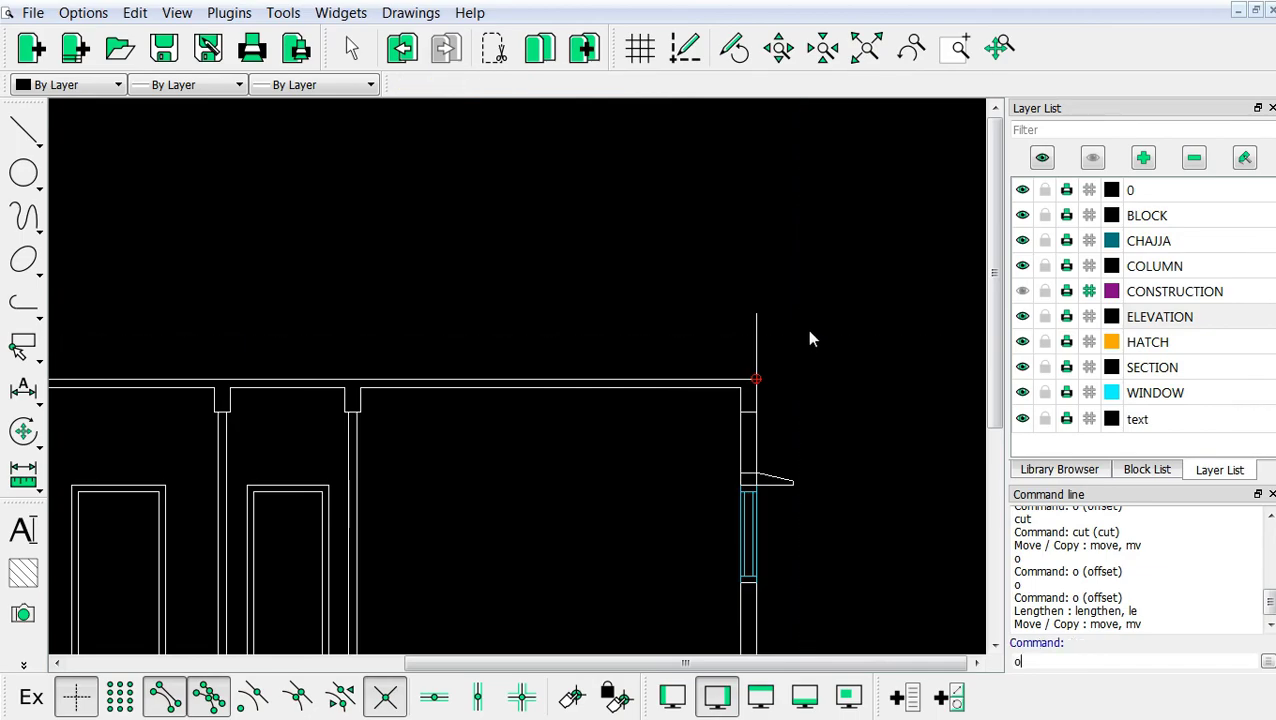
key(Return)
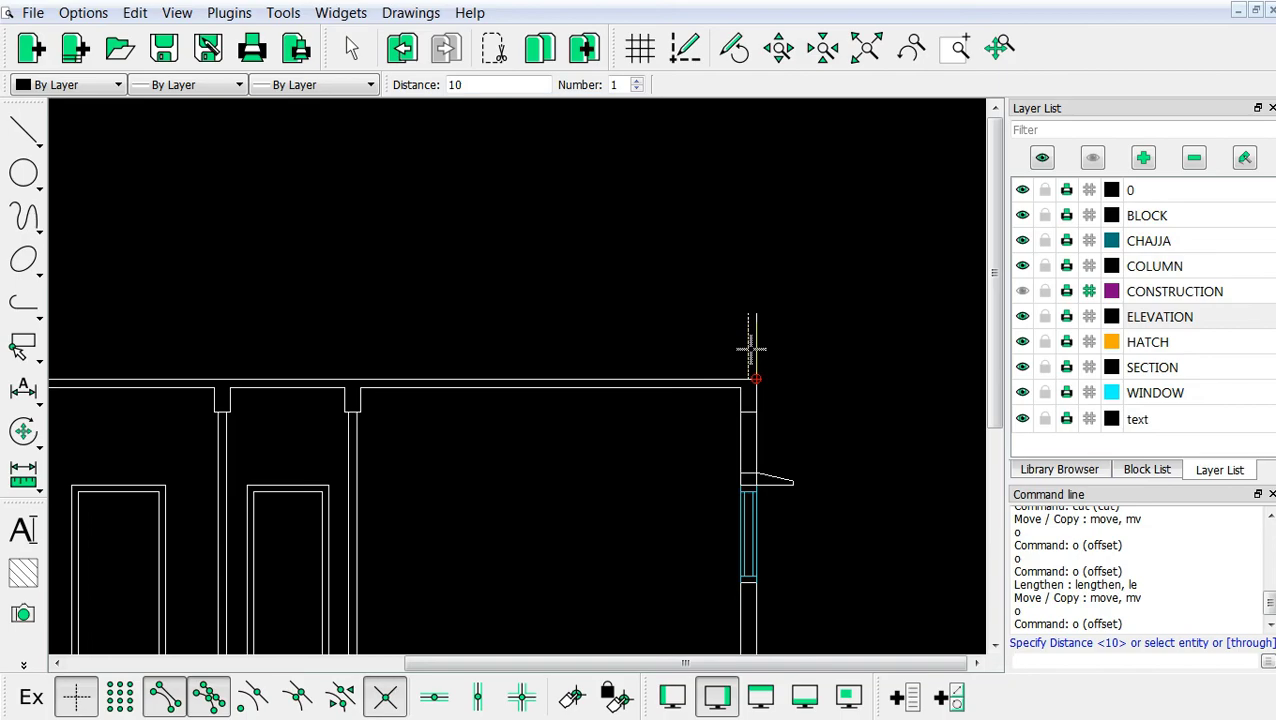
scroll(798, 340, down, 3)
scroll(505, 345, up, 3)
key(Escape)
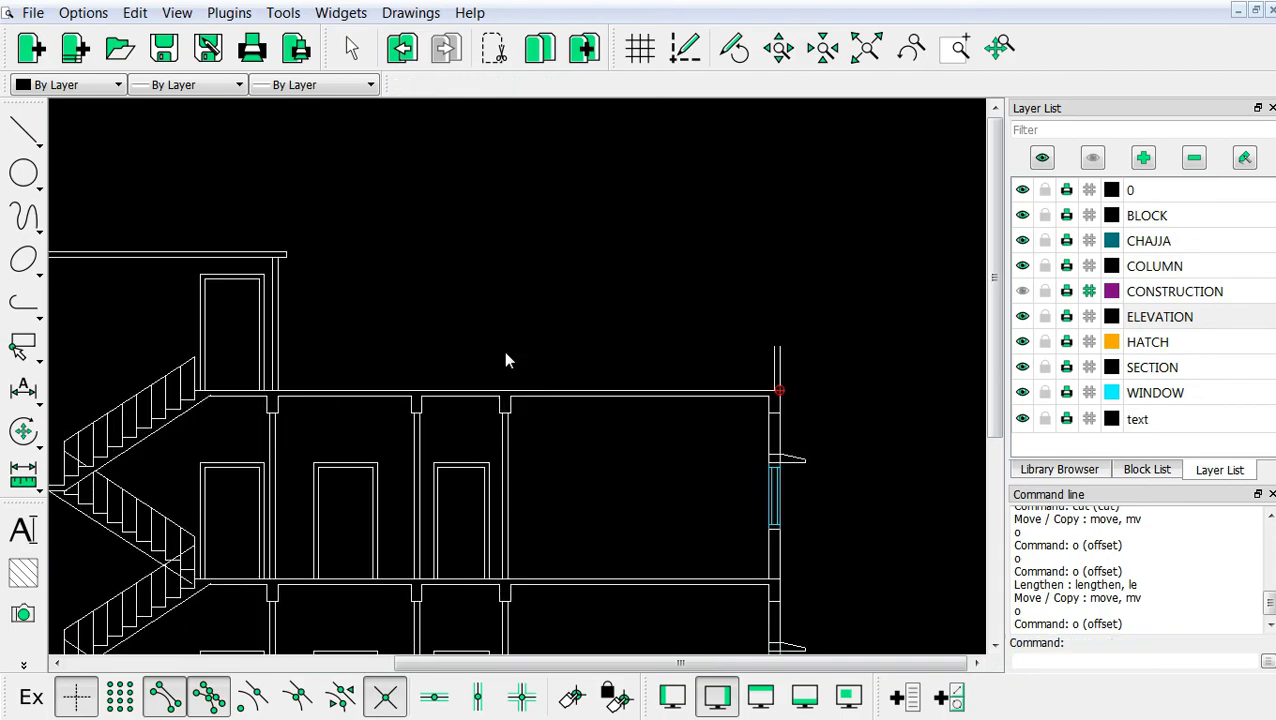
scroll(704, 342, up, 2)
scroll(400, 400, down, 2)
scroll(530, 450, down, 3)
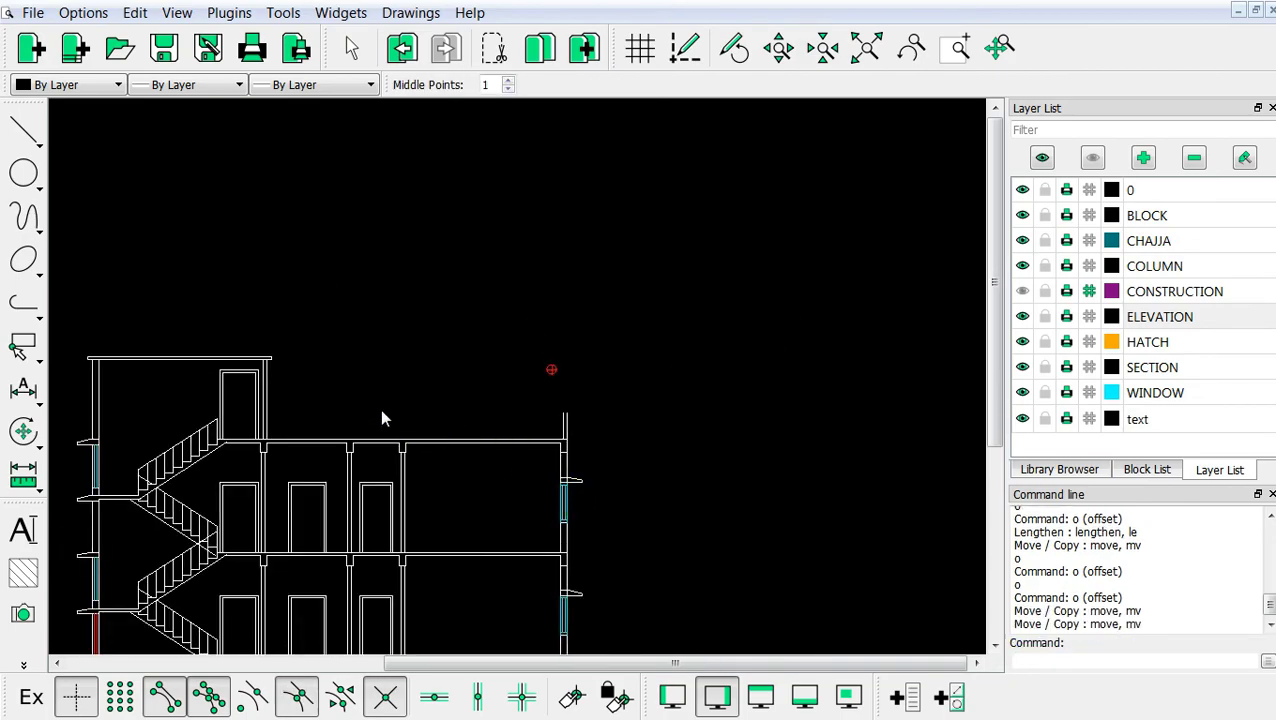
scroll(384, 417, up, 3)
Begin a two-point line at the right parapet line's top, heading left toward the mumty wall
right_click(786, 340)
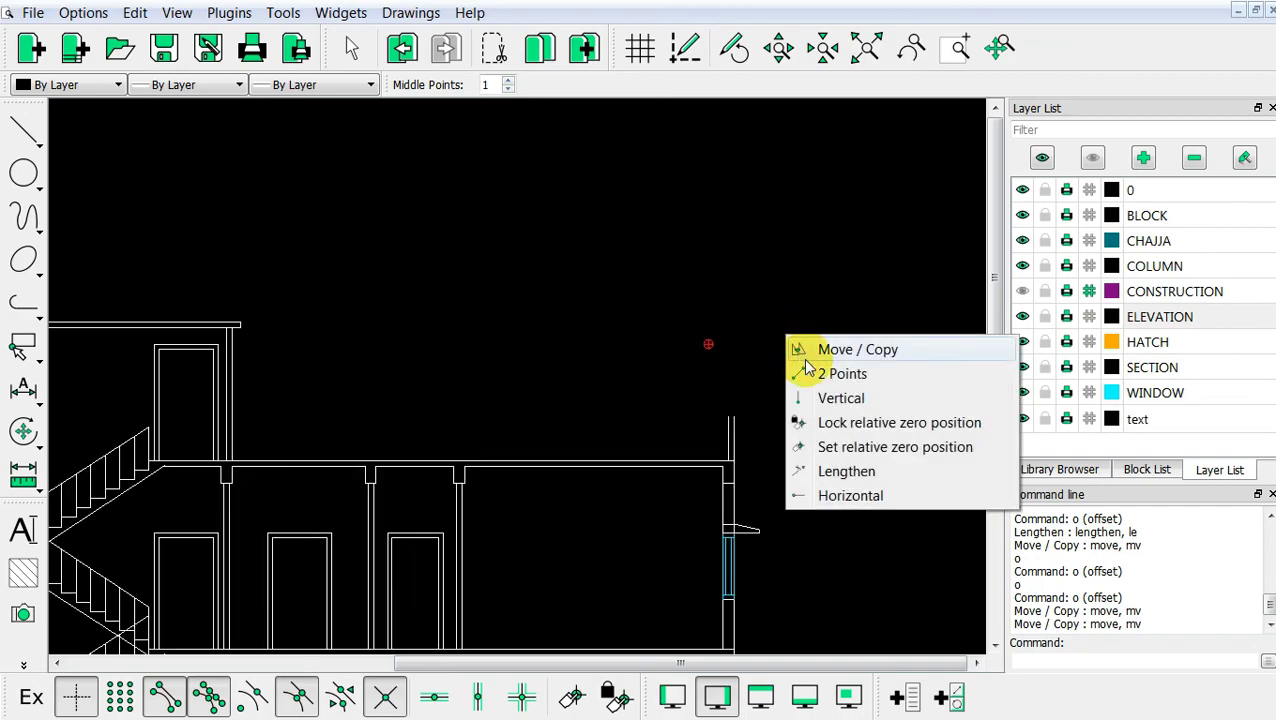
click(806, 350)
scroll(757, 393, up, 3)
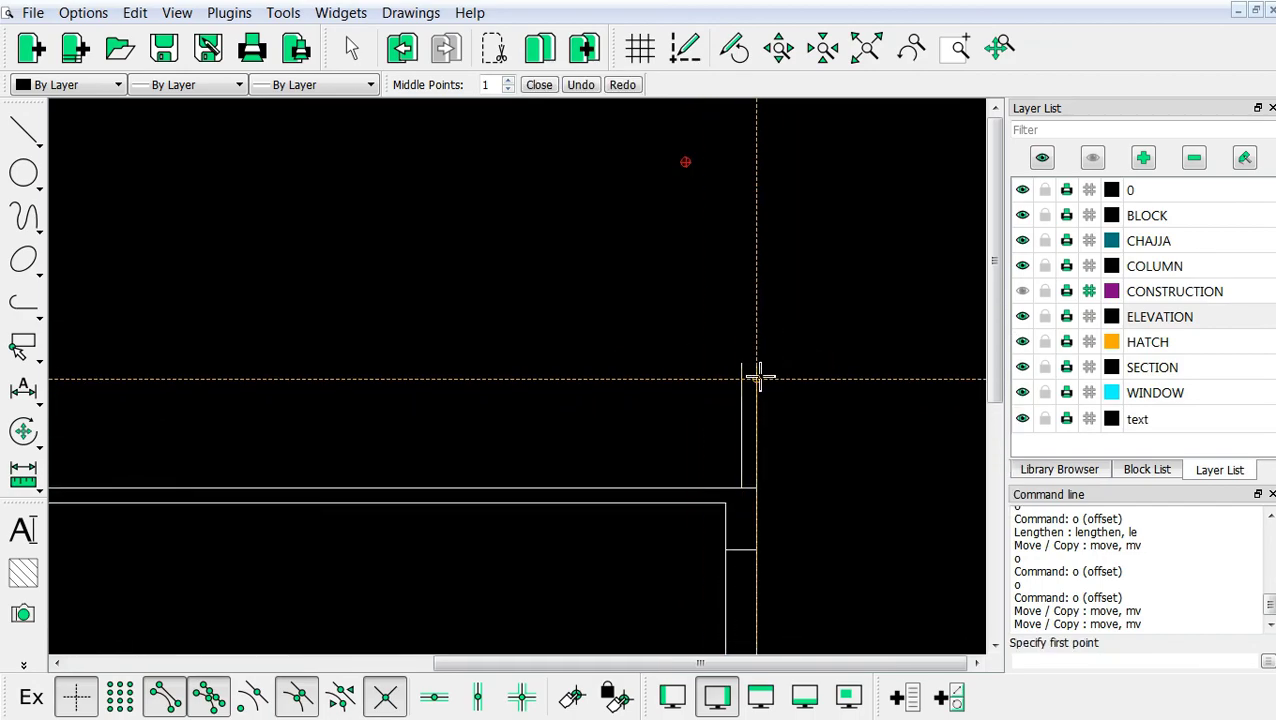
click(760, 362)
scroll(580, 368, down, 3)
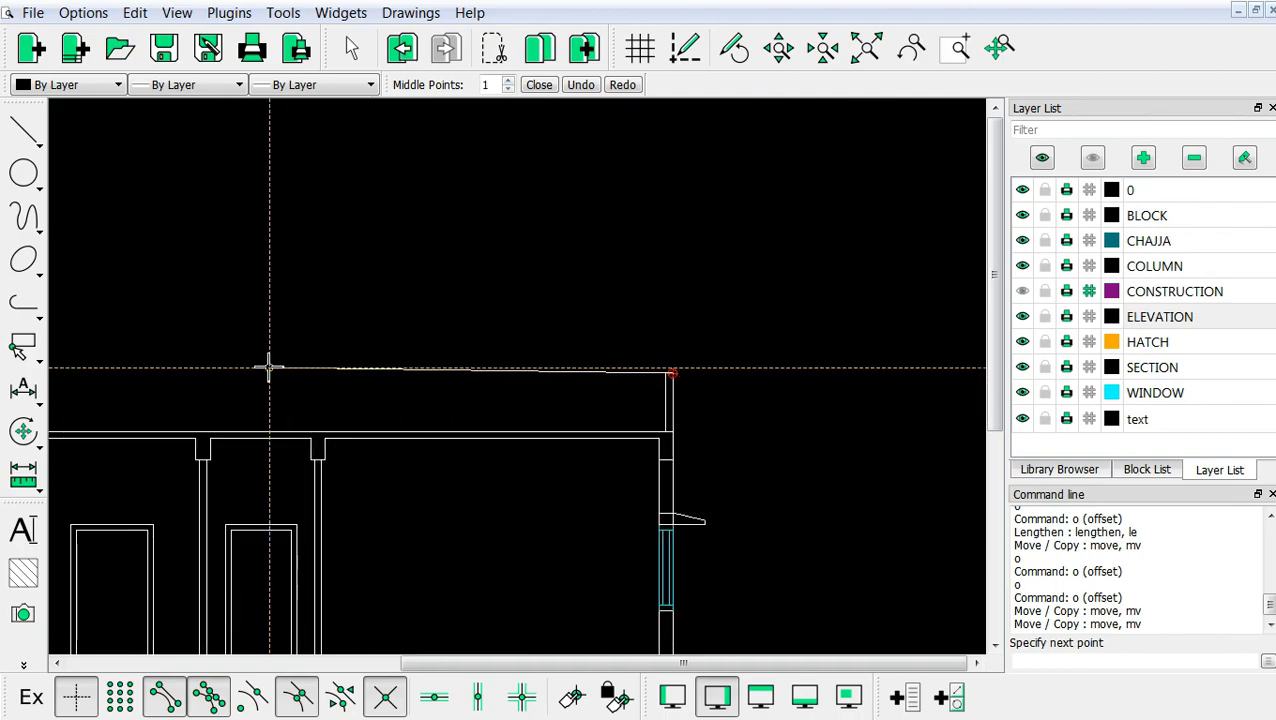
scroll(598, 427, down, 3)
scroll(194, 370, up, 2)
scroll(310, 398, up, 2)
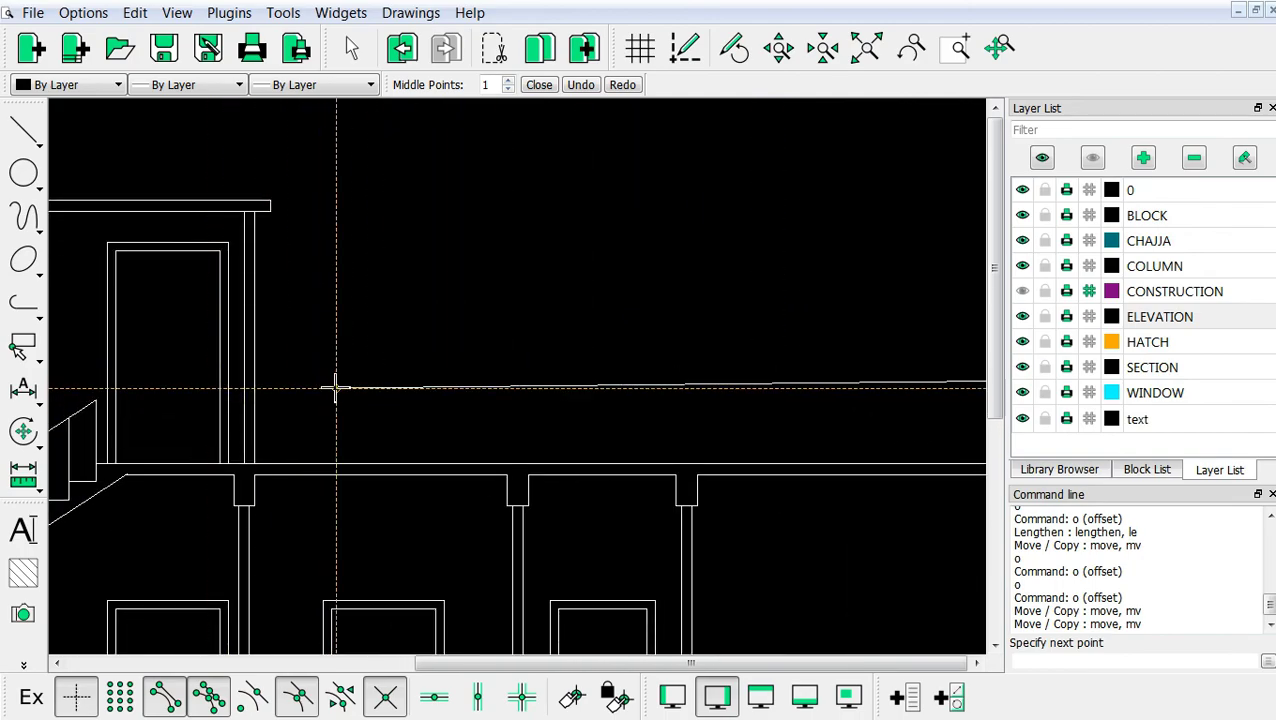